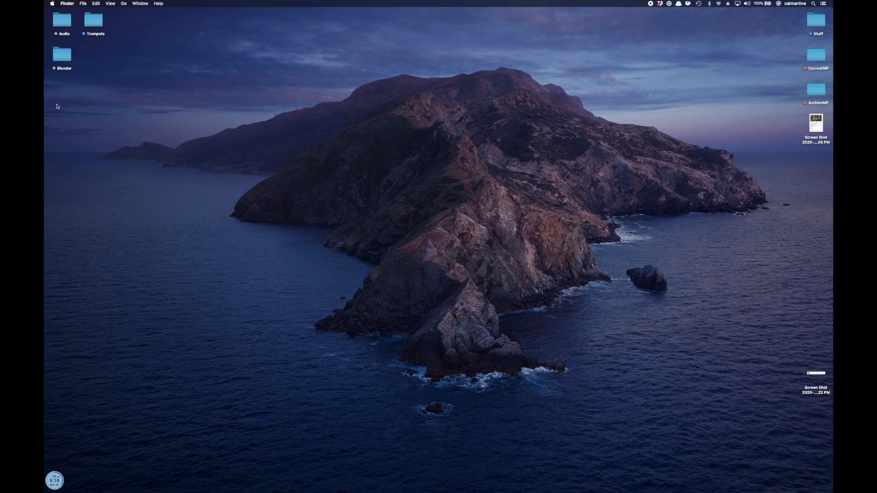
Switch to the Safari space and view the Audacity website's home page with its download options
key(ctrl+Up)
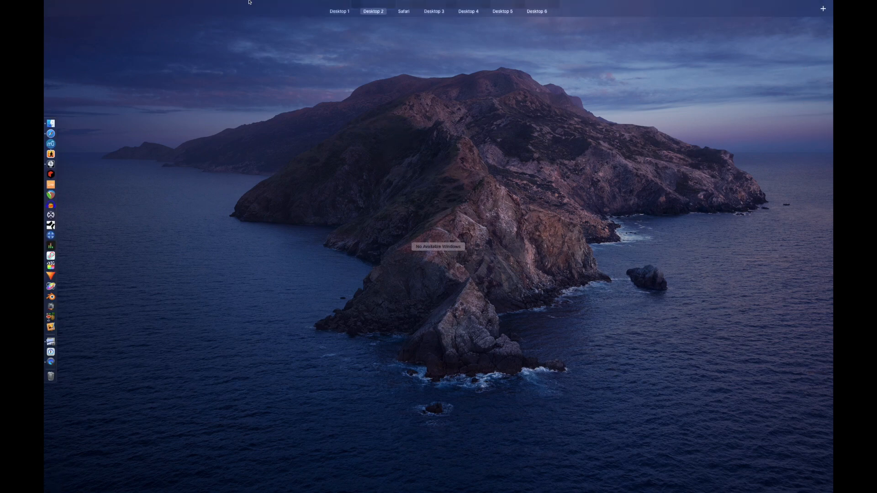
click(369, 26)
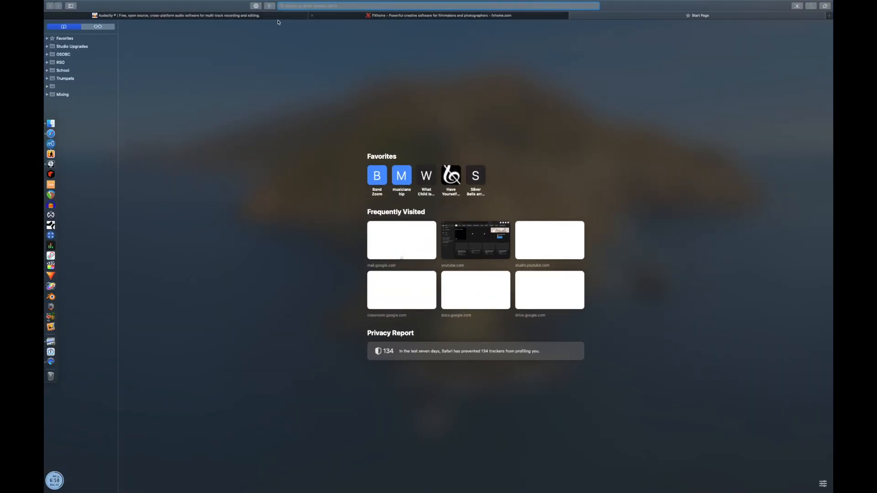
click(248, 17)
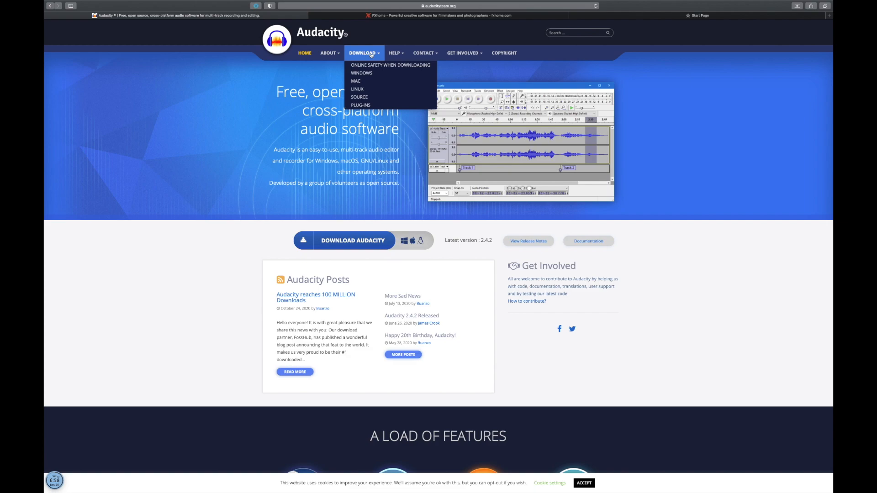
mouse_move(462, 2)
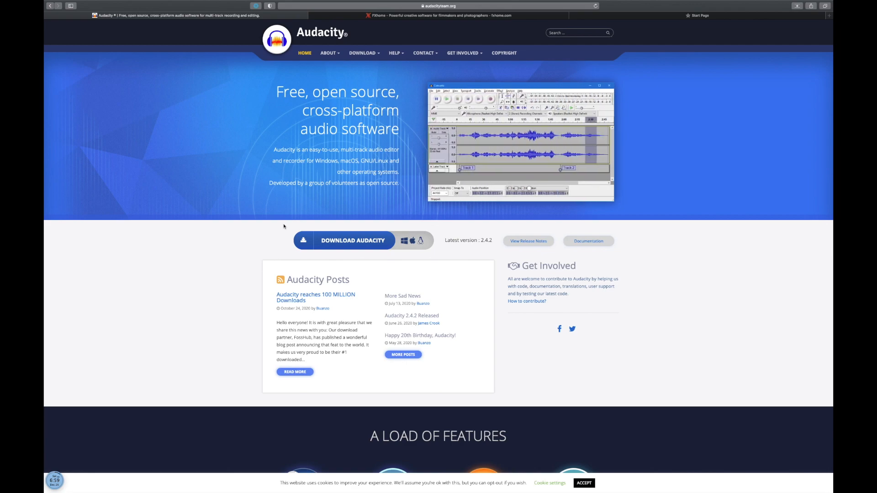
Accept the cookies on the FXhome site and open the product page for the free HitFilm Express
click(405, 15)
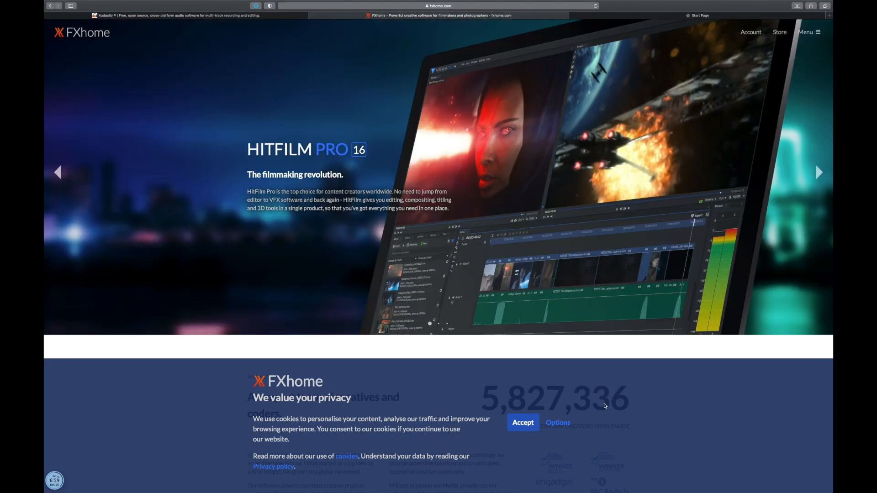
click(523, 423)
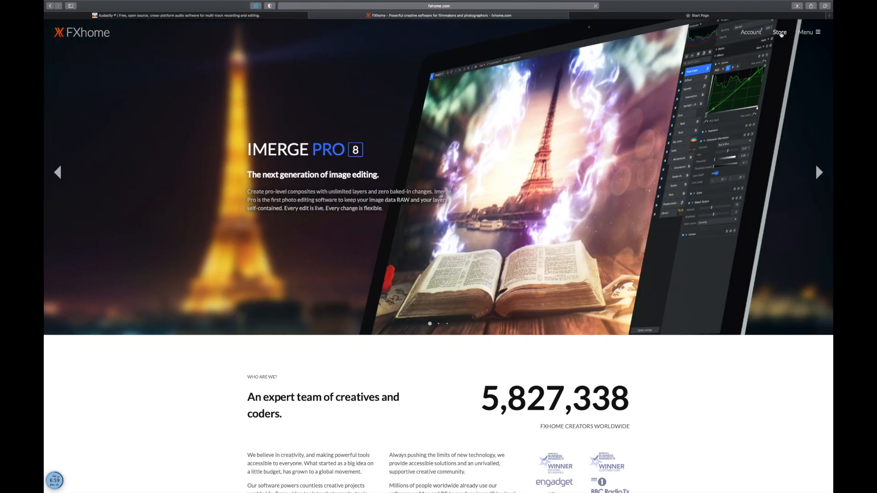
click(781, 34)
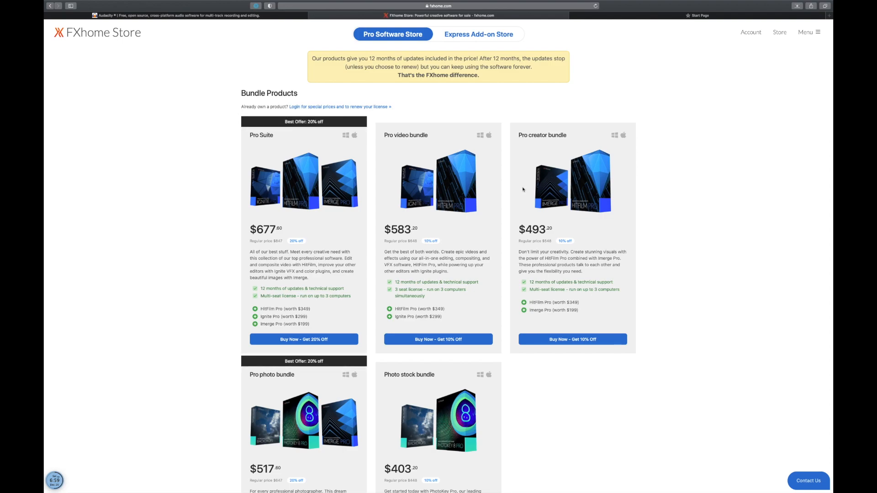
click(807, 32)
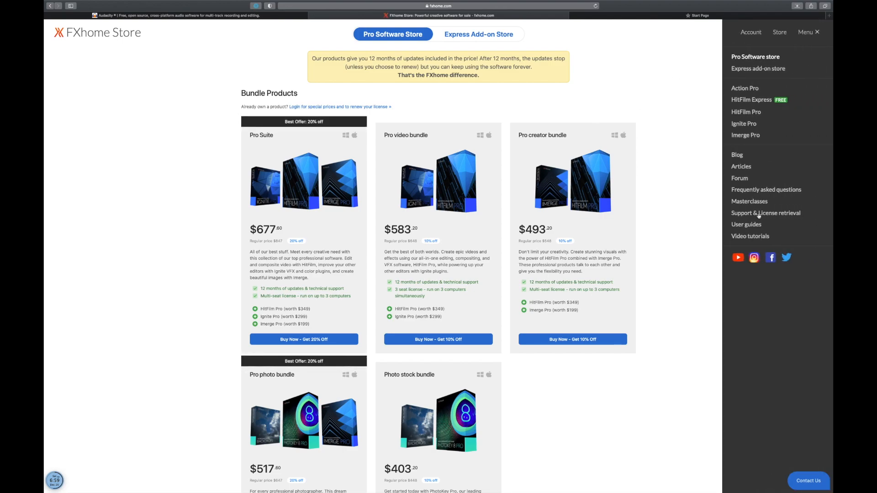
click(754, 100)
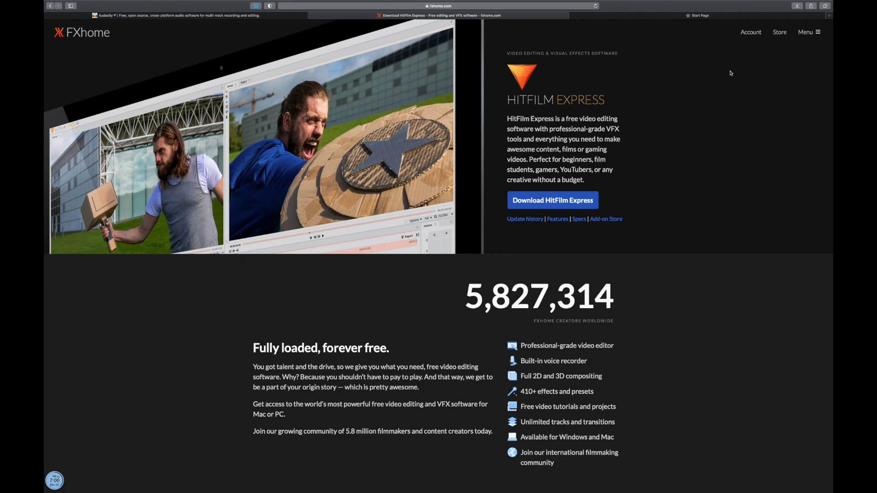
Return to Desktop 2 and open Dropbox's [DOWNLOAD THESE] Demo Tracks folder in a new Finder window placed nearer the desktop folders
key(ctrl+Up)
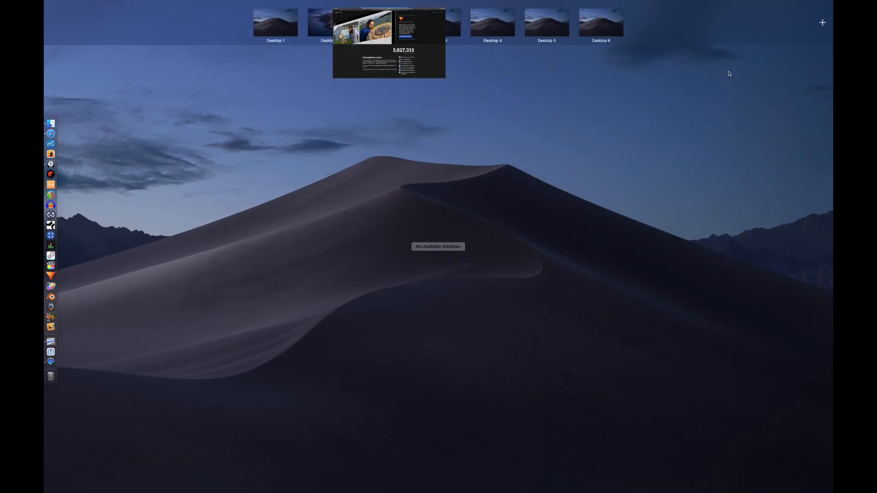
click(329, 22)
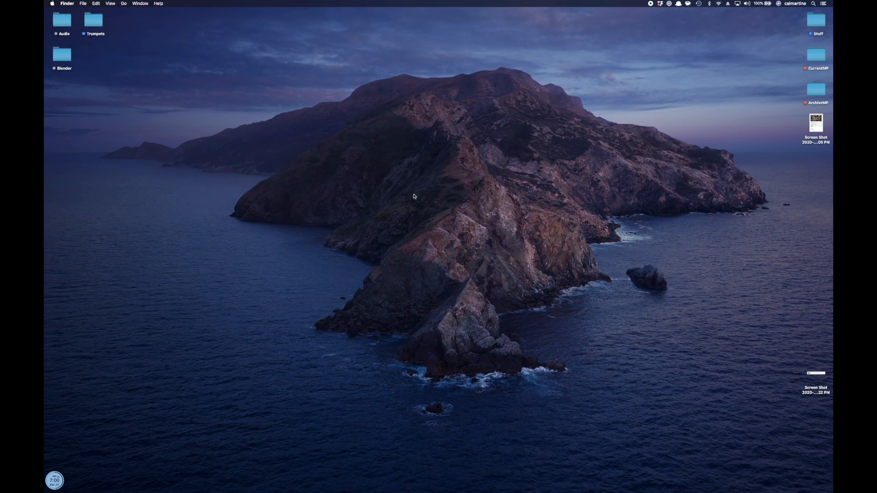
key(super+n)
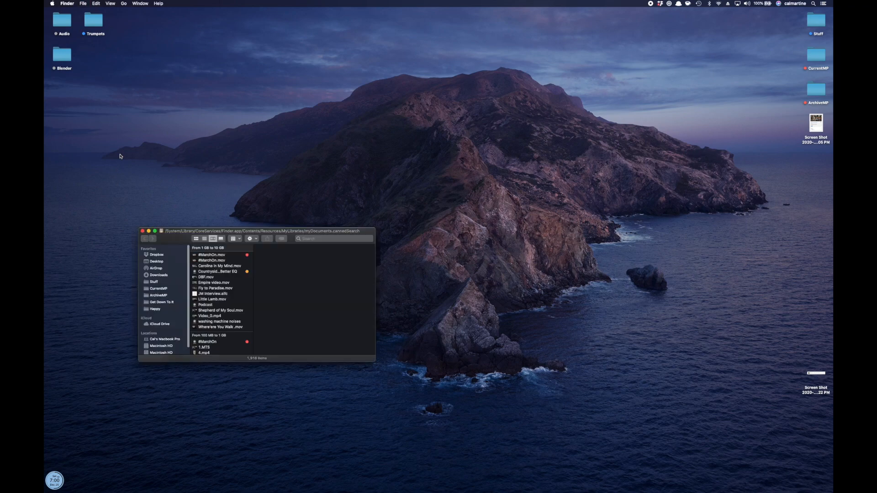
click(152, 255)
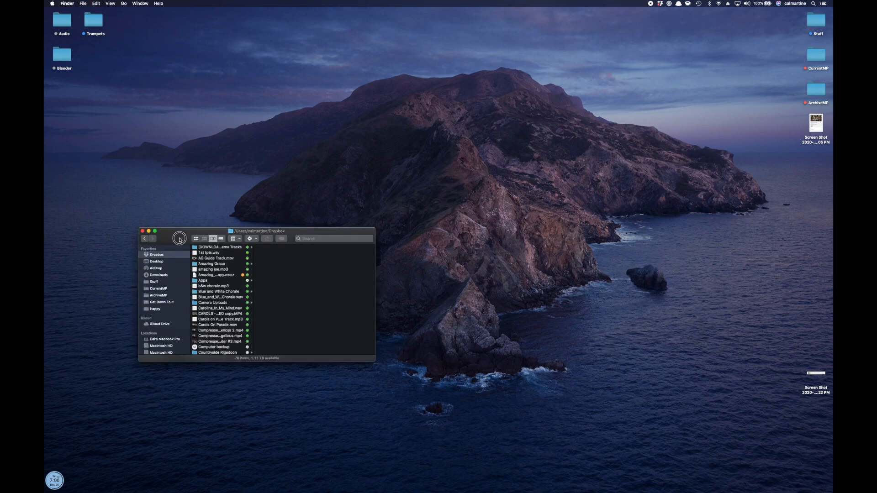
drag(177, 238, 155, 159)
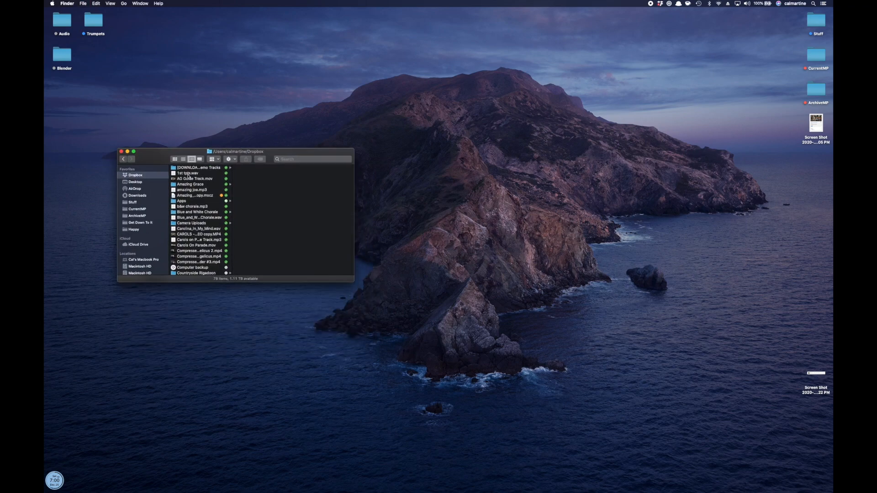
click(205, 169)
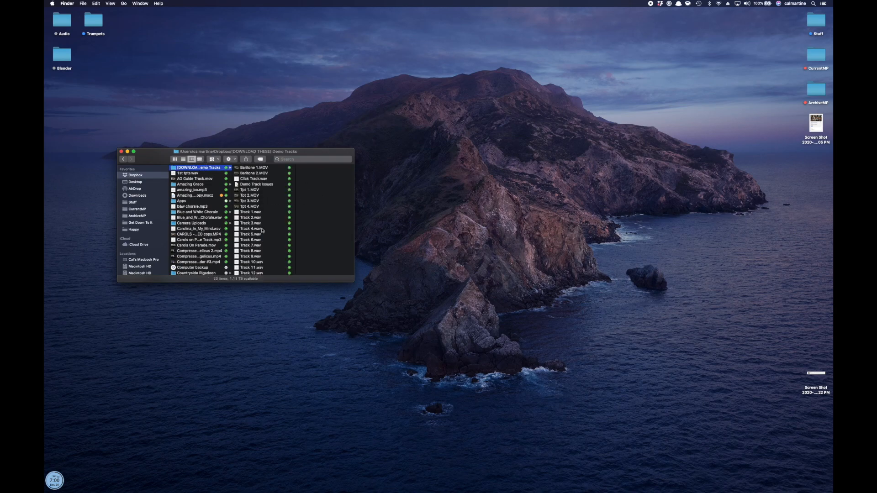
Look through the demo files, previewing Baritone 1.MOV and Track 12.wav, and select Track 1.wav through Track 15.wav
click(255, 168)
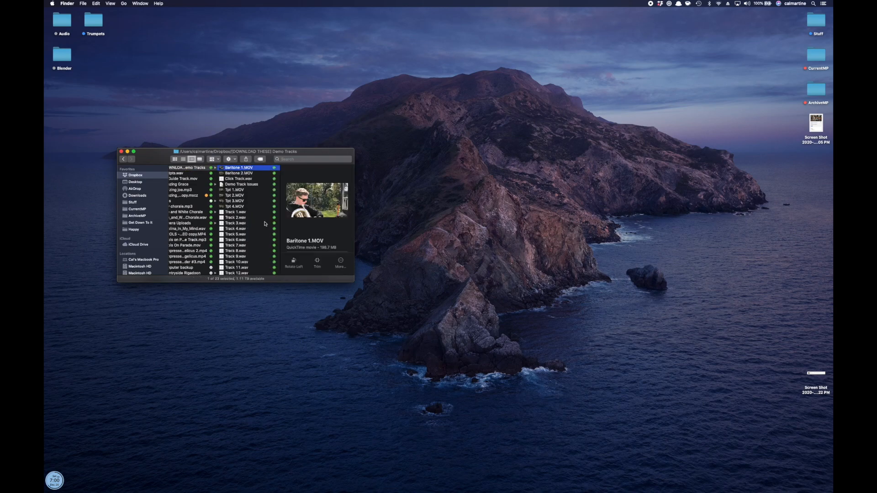
click(245, 273)
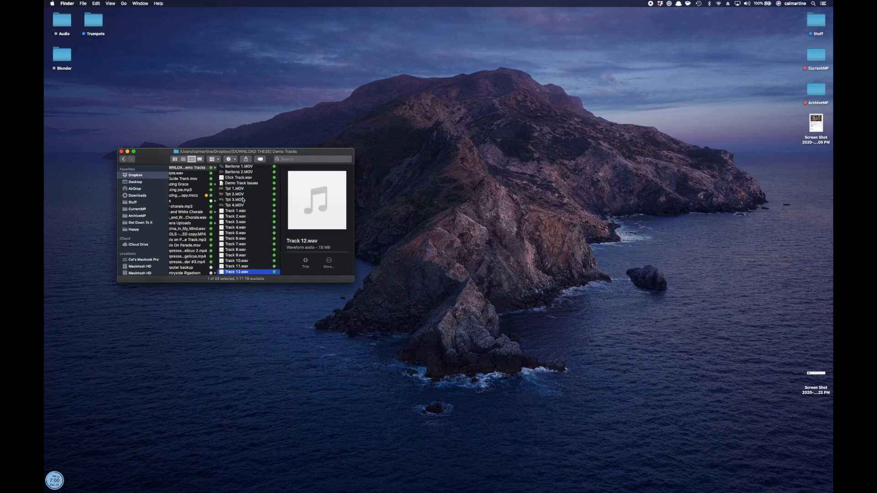
scroll(243, 200, down, 3)
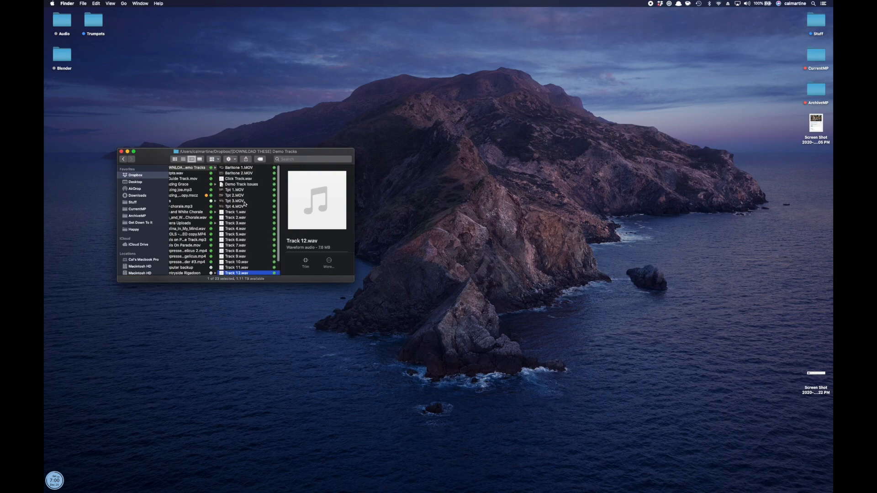
scroll(244, 203, up, 3)
scroll(246, 233, down, 3)
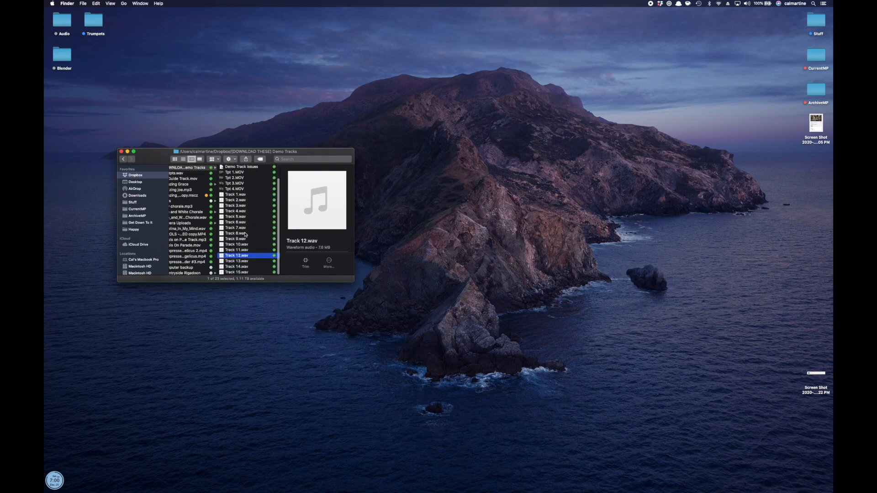
click(240, 195)
shift+click(238, 271)
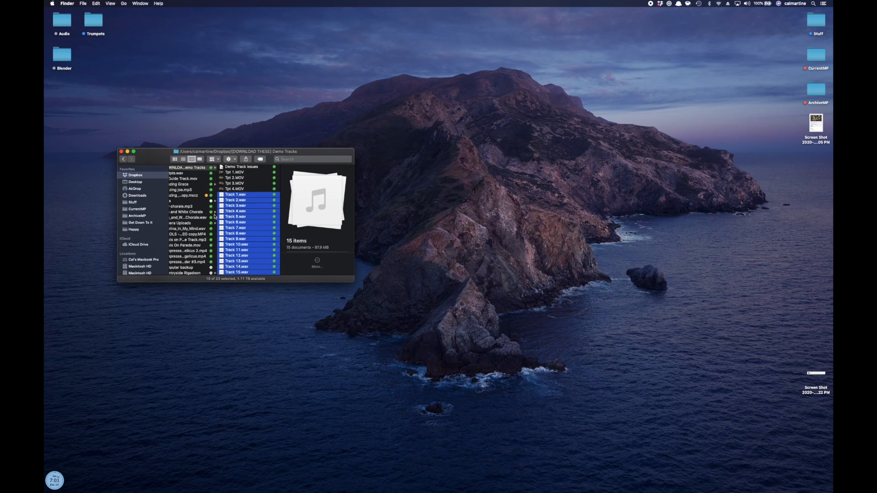
Examine the file information of Track 5.wav, highlighting its file type in the preview
click(243, 216)
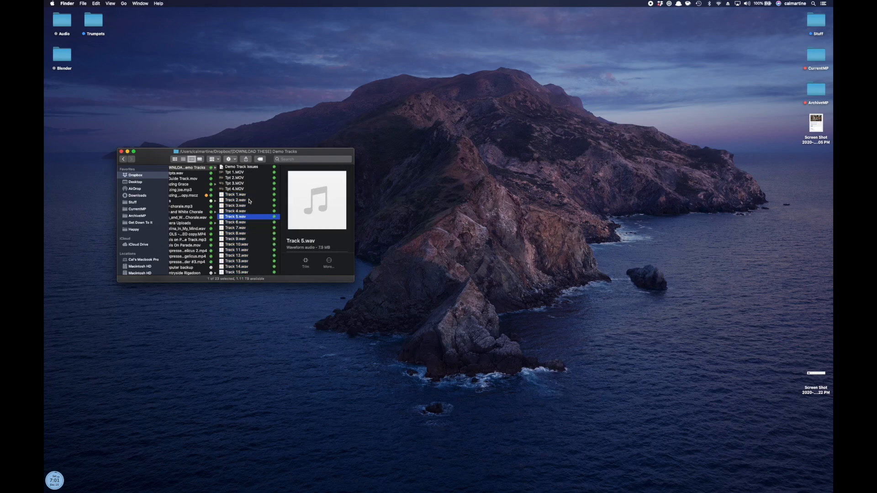
scroll(326, 248, down, 2)
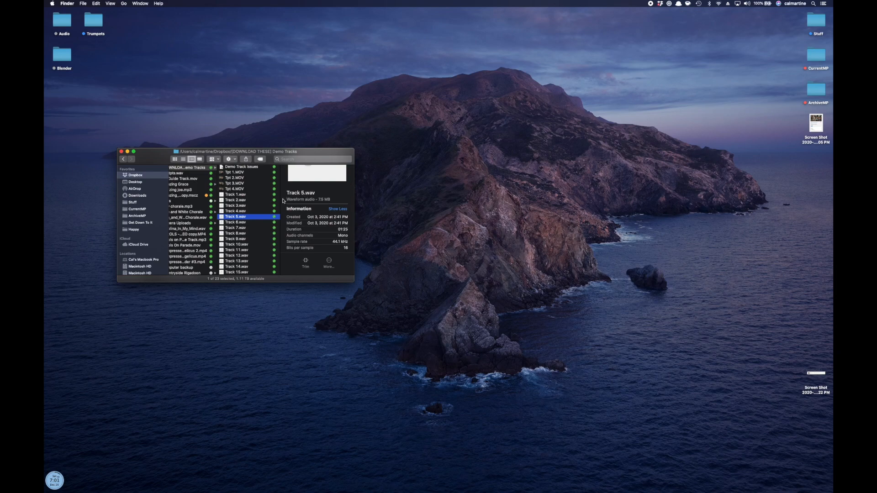
drag(287, 199, 315, 200)
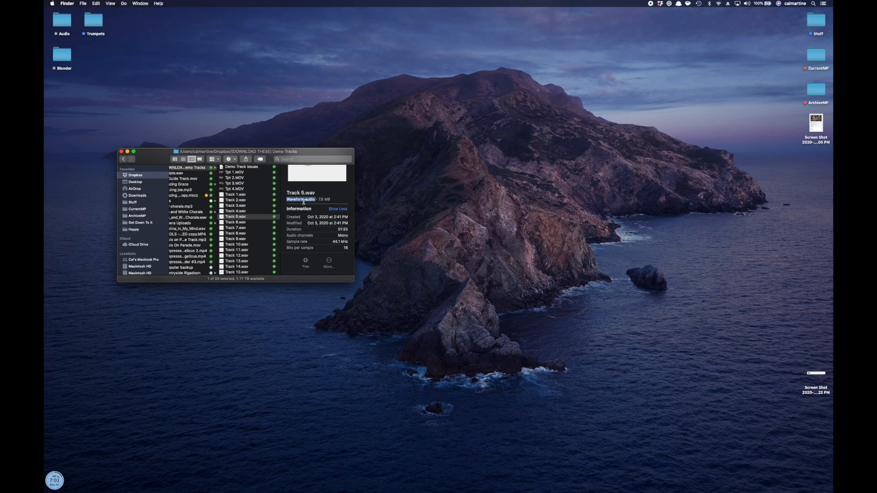
click(306, 200)
scroll(246, 226, up, 2)
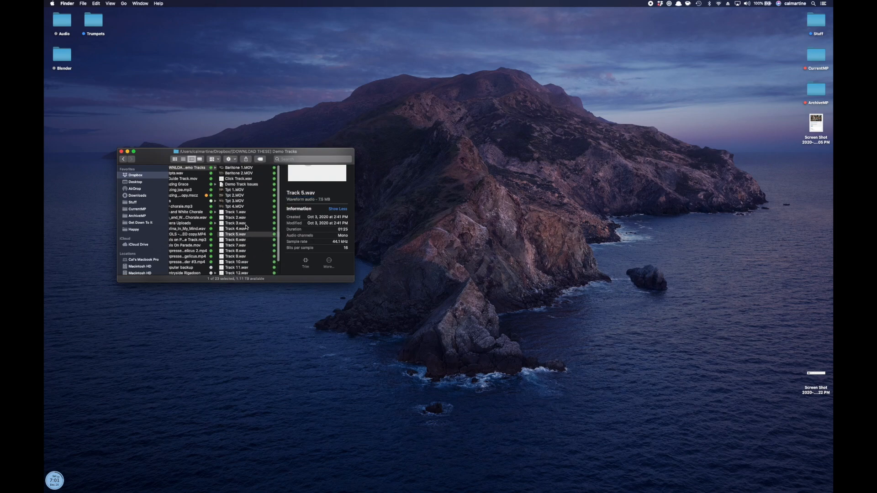
Preview Tpt 1.MOV, select Track 1.wav through Track 14.wav, and look at individual audio tracks such as Track 2.wav and Track 6.wav
click(242, 190)
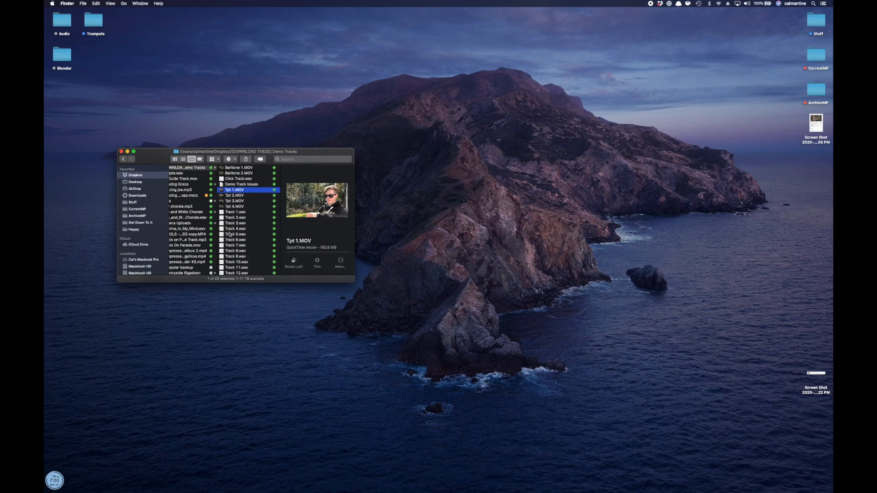
click(243, 212)
scroll(255, 249, down, 2)
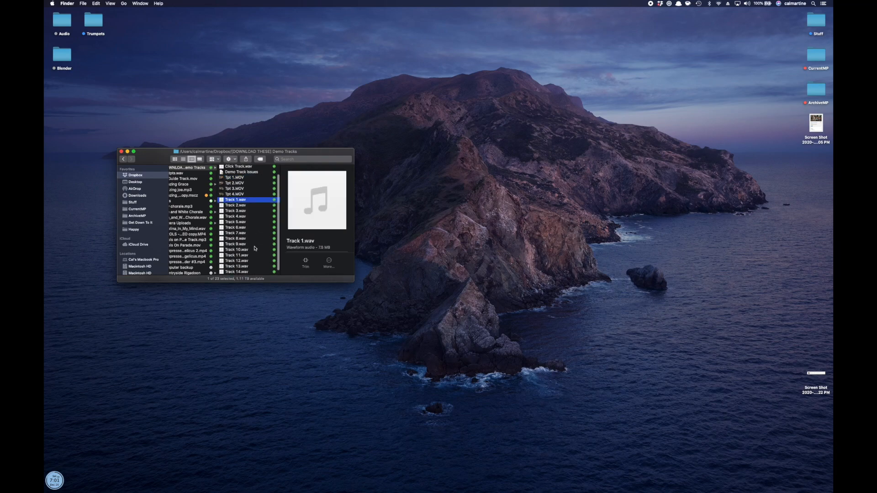
shift+click(247, 273)
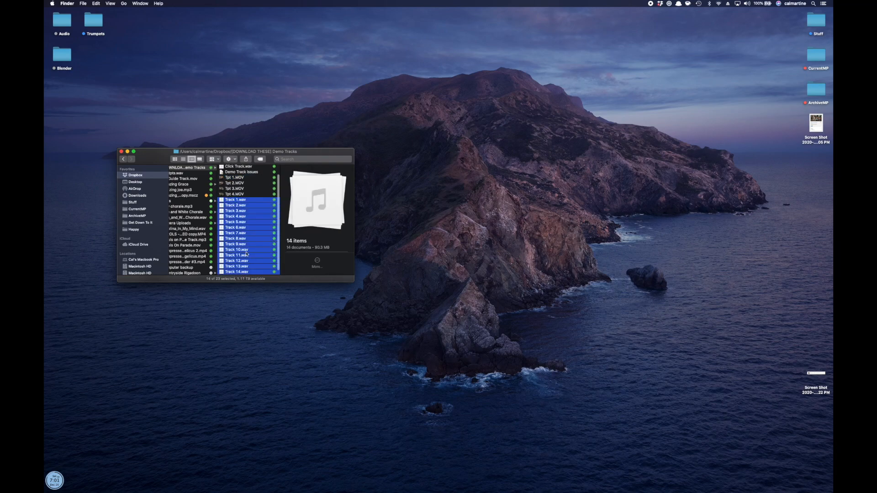
click(247, 200)
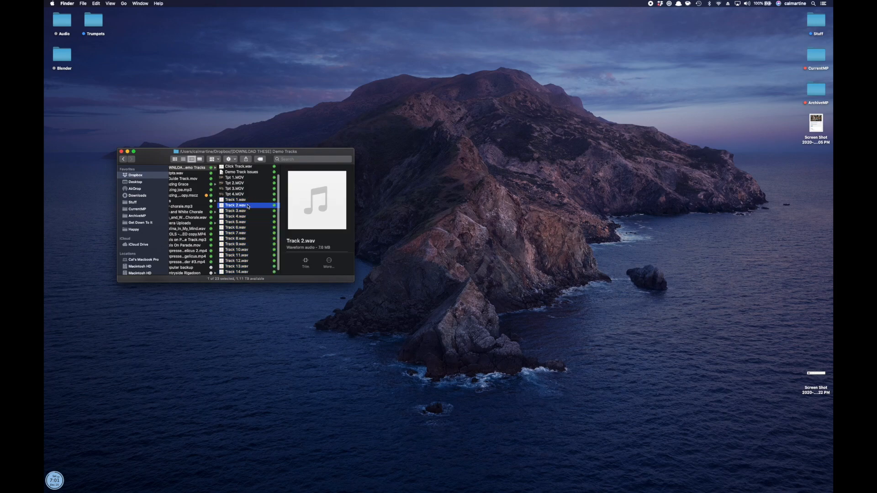
click(238, 211)
click(247, 228)
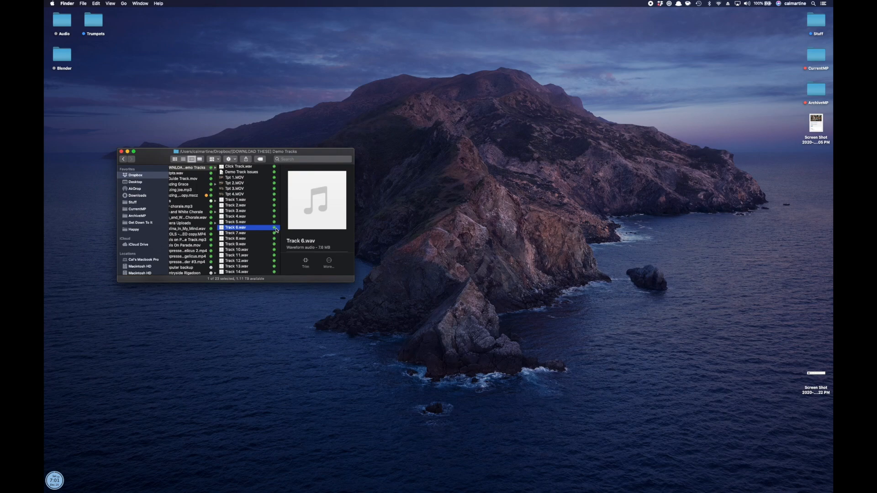
click(234, 200)
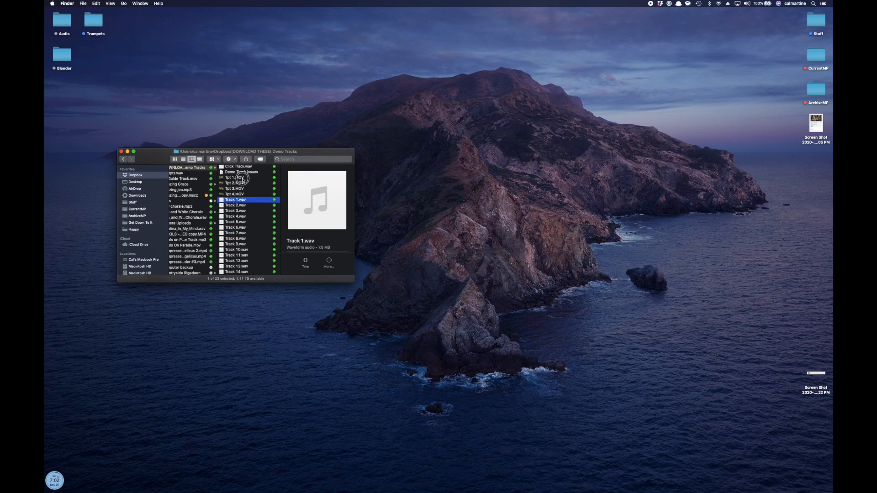
Preview Tpt 1.MOV, Baritone 2.MOV, Click Track.wav and Tpt 2.MOV, and make the Finder window taller to list all tracks
click(242, 178)
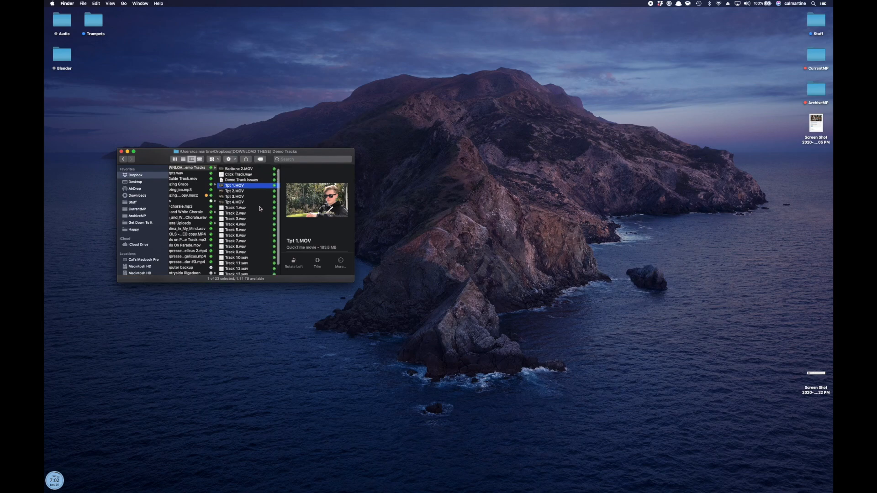
click(242, 174)
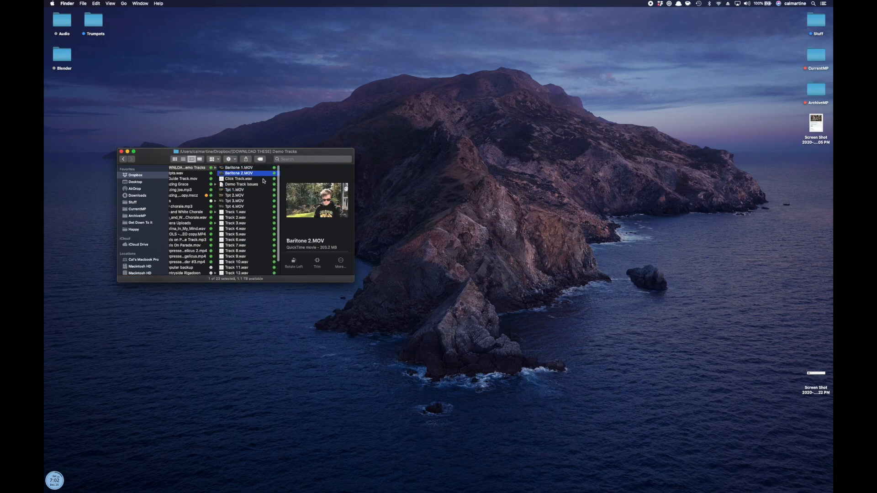
key(Down)
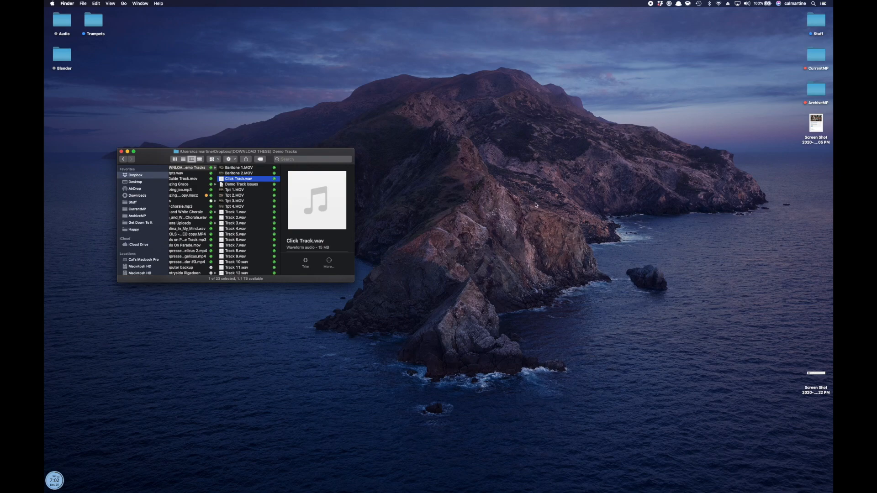
click(234, 196)
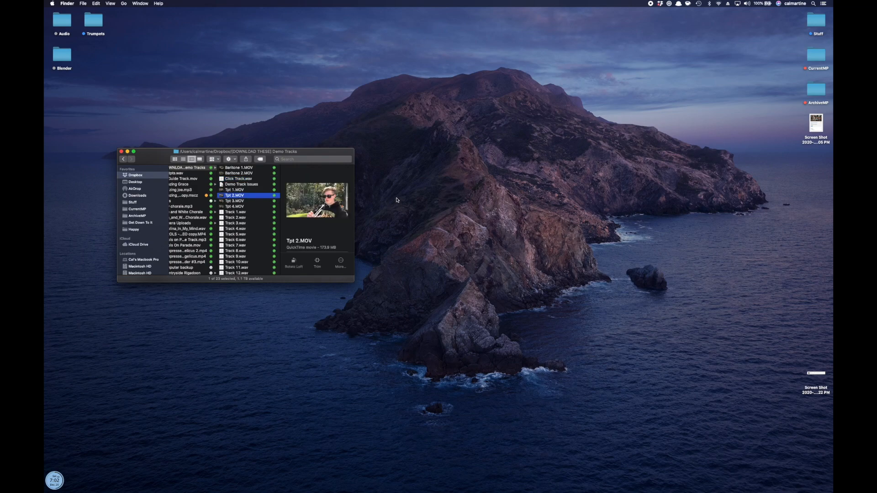
drag(300, 282, 300, 319)
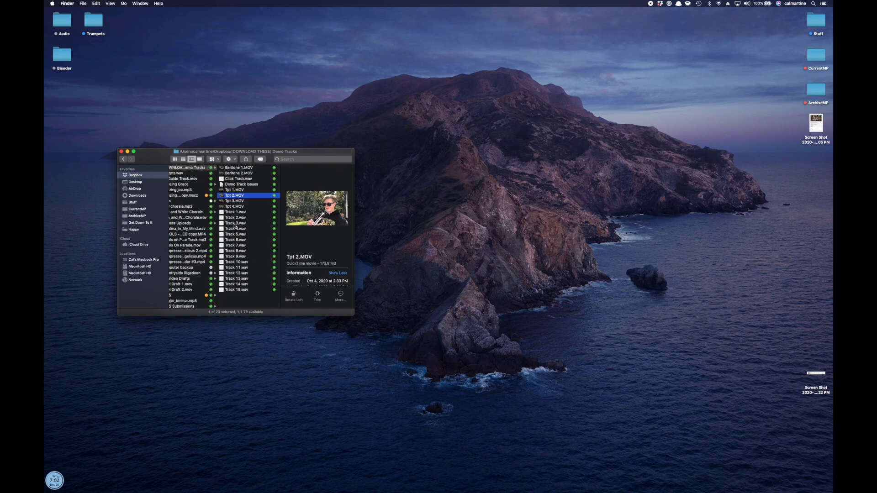
Open Audacity, move the Finder window with the demo tracks aside, and bring the empty Audacity project to the front
mouse_move(288, 194)
mouse_move(45, 269)
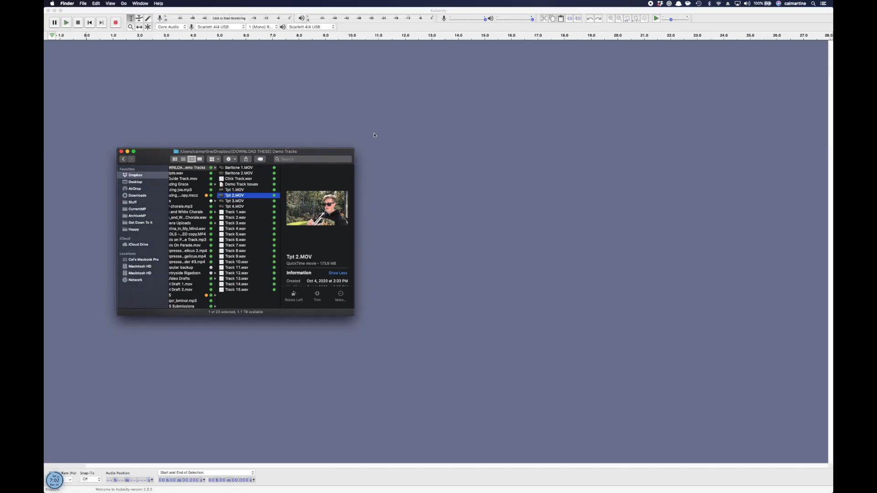
drag(149, 152, 362, 154)
click(333, 153)
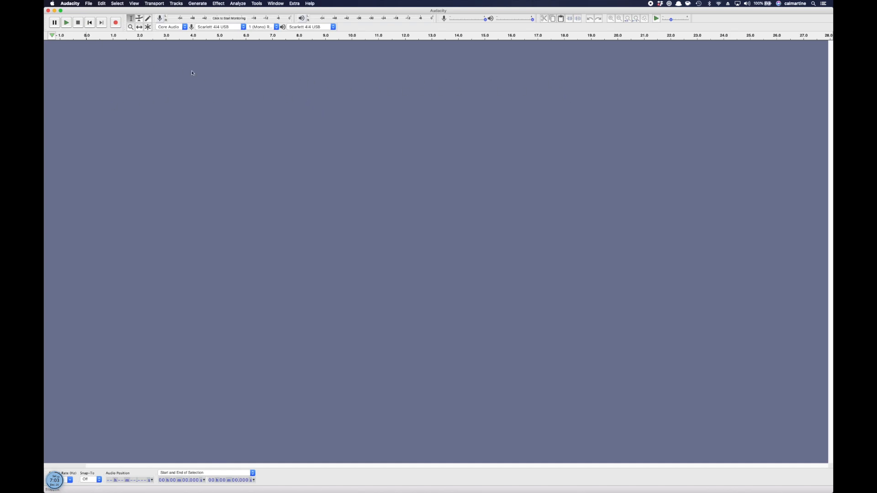
Add a new mono track to the empty project and look through the commands for adding tracks
click(89, 4)
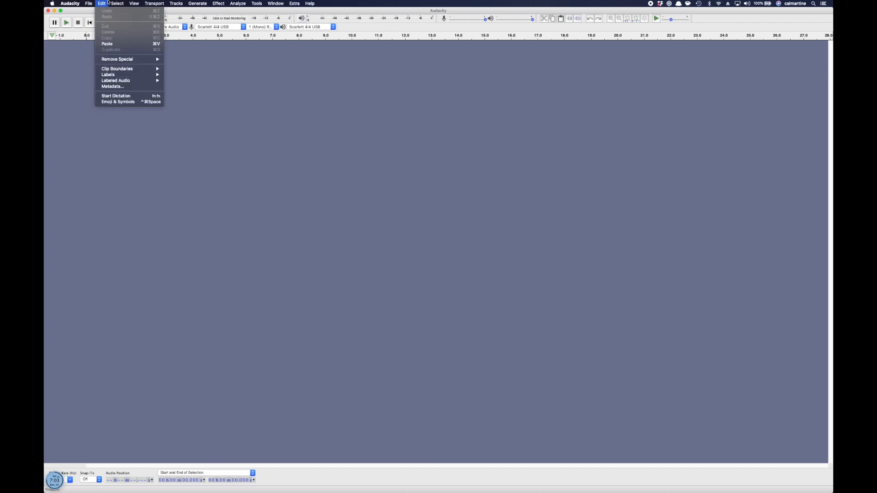
mouse_move(177, 15)
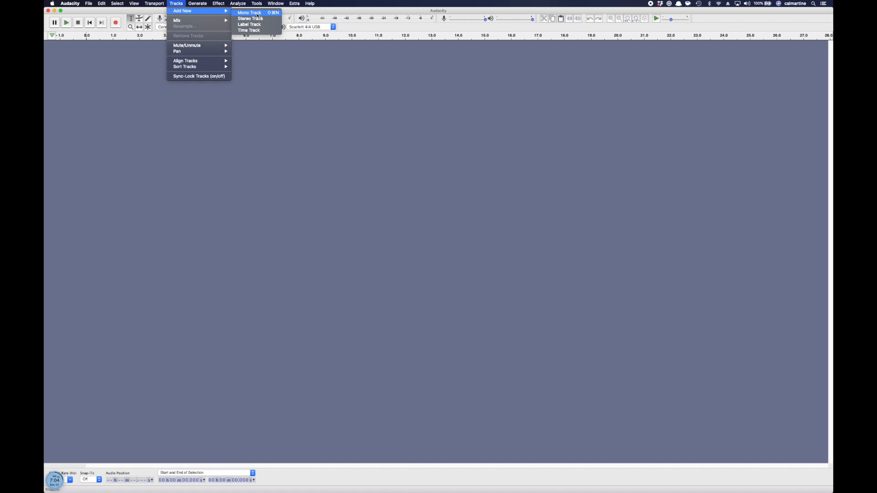
click(258, 16)
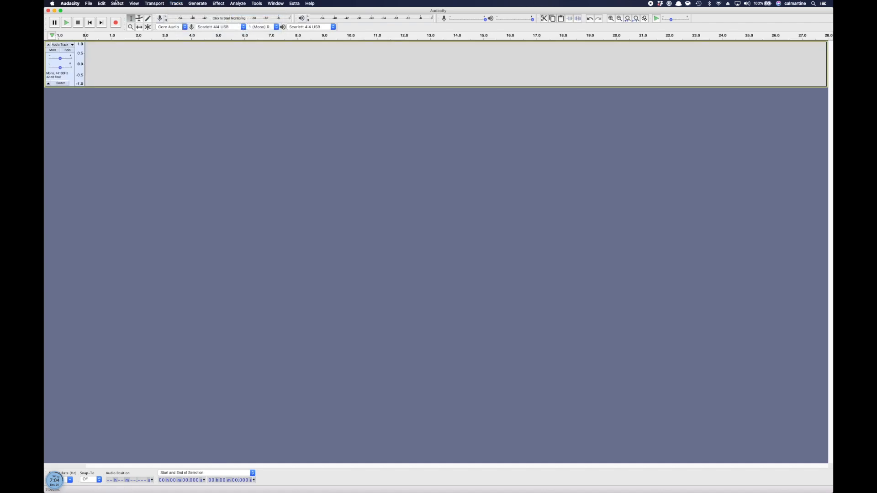
click(177, 3)
mouse_move(197, 10)
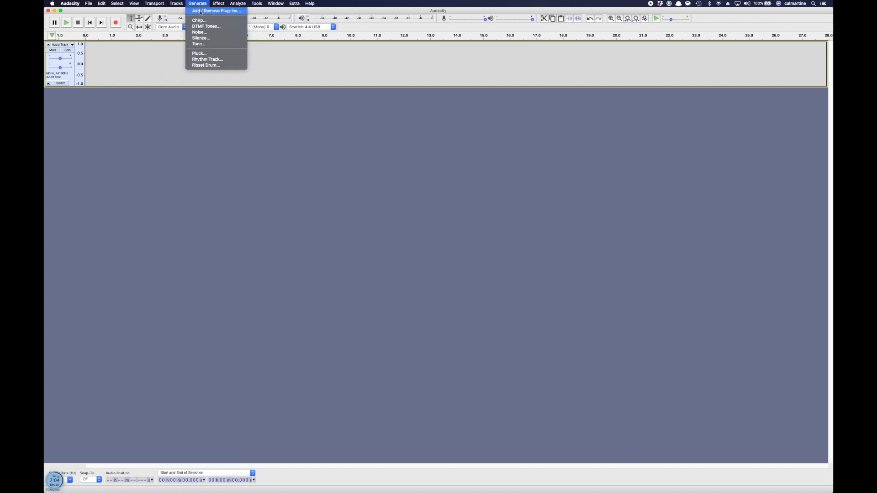
click(176, 3)
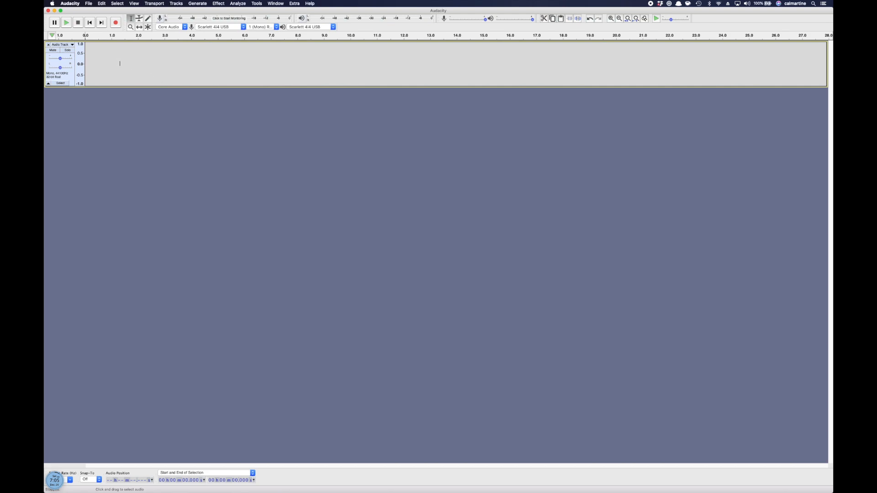
Try the blank track's controls by collapsing and expanding it, toggling mute and solo, and nudging the gain and pan sliders
click(48, 84)
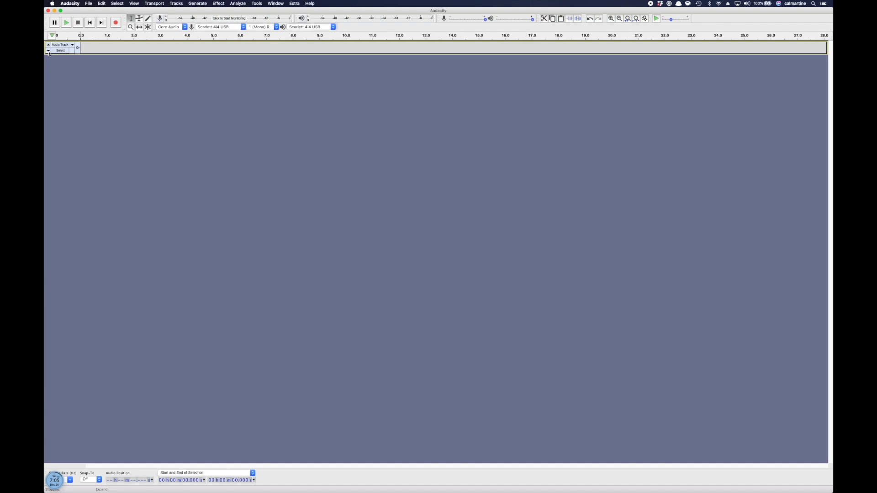
click(48, 51)
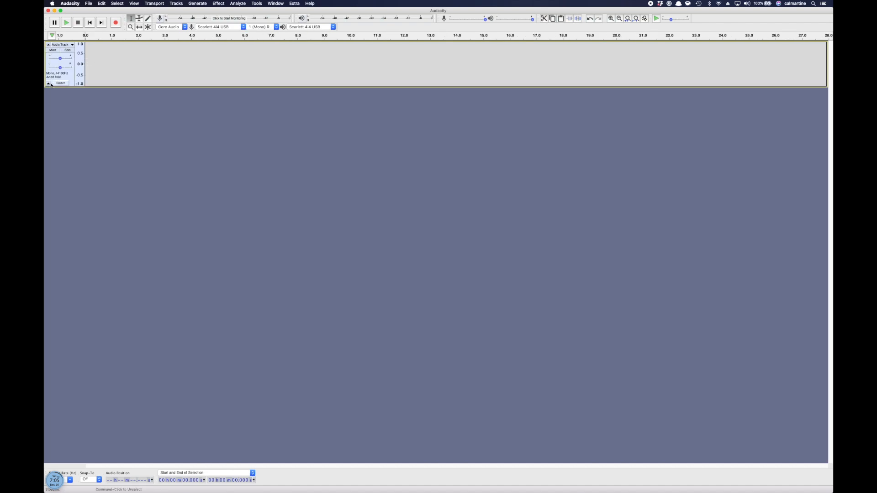
click(59, 52)
click(67, 51)
click(68, 51)
drag(60, 60, 61, 59)
mouse_move(62, 70)
mouse_down()
mouse_move(53, 69)
mouse_move(72, 69)
mouse_move(52, 68)
mouse_move(69, 69)
mouse_move(60, 67)
mouse_up()
Shrink the Audacity window so that the Finder window with the demo tracks can be used beside it
drag(235, 11, 235, 7)
drag(830, 491, 616, 339)
drag(543, 349, 395, 420)
click(455, 216)
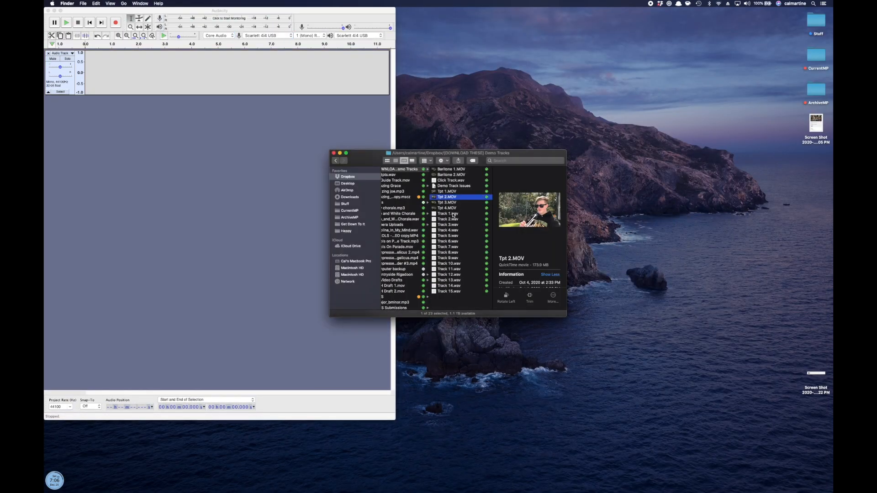
Check the file information of Track 1.wav in Finder and import the file into the Audacity project as a new track
click(450, 213)
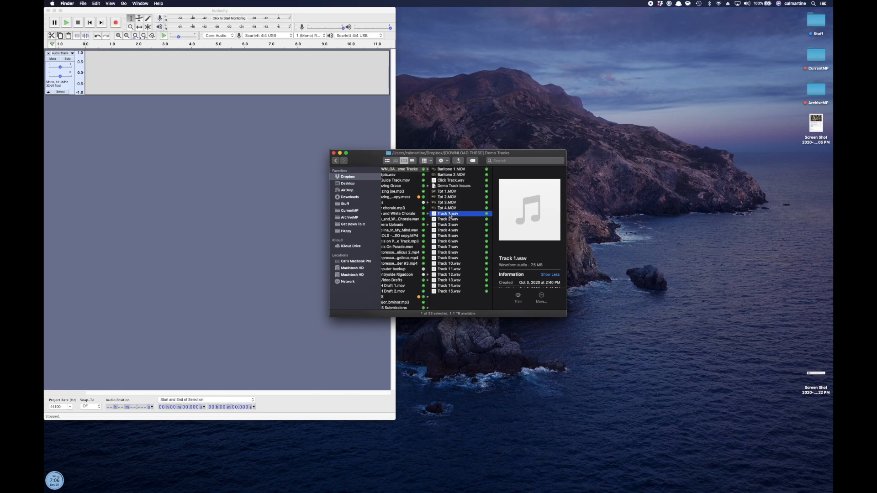
scroll(549, 263, down, 3)
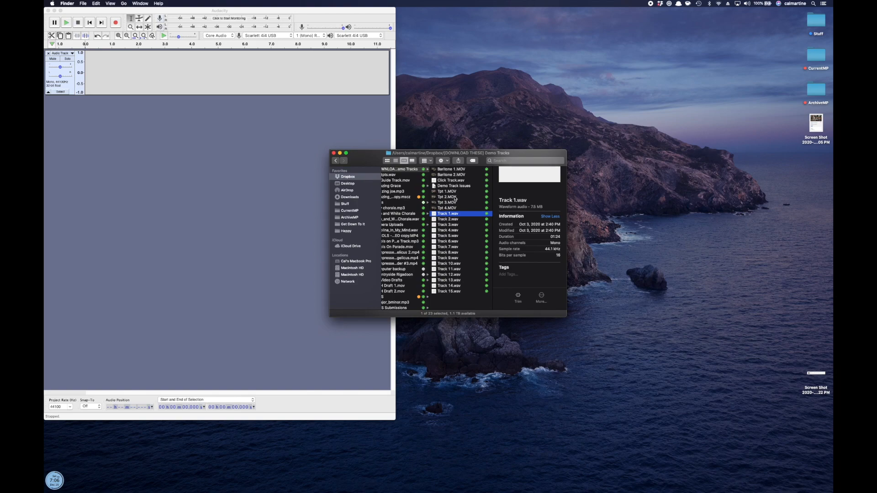
drag(452, 217, 100, 82)
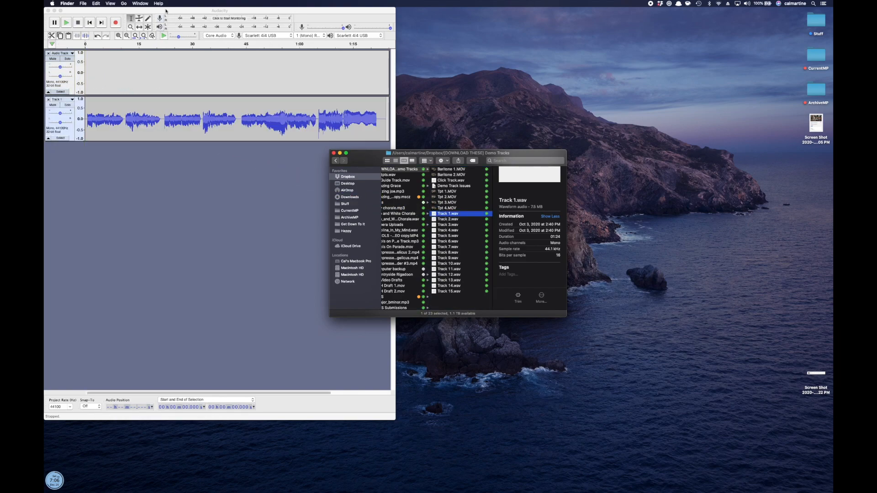
Move the Finder window clear of the imported waveform and bring Audacity back to the front
click(371, 169)
scroll(372, 233, down, 1)
drag(362, 160, 185, 229)
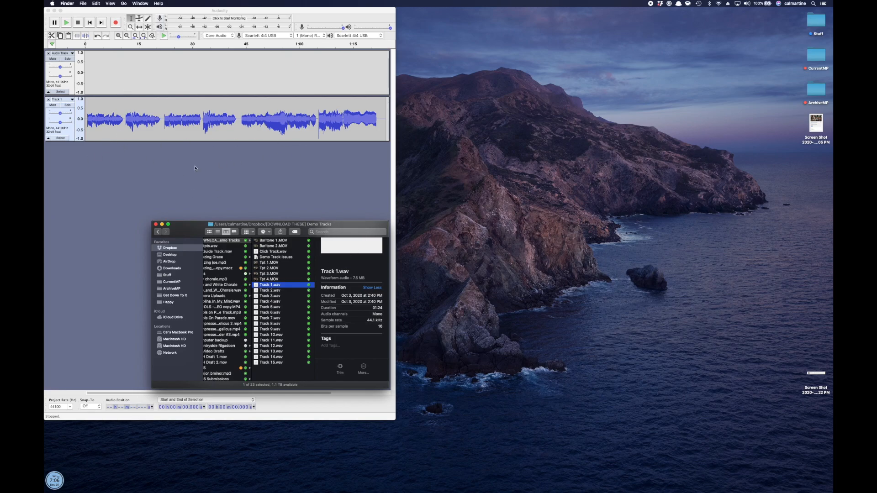
click(124, 155)
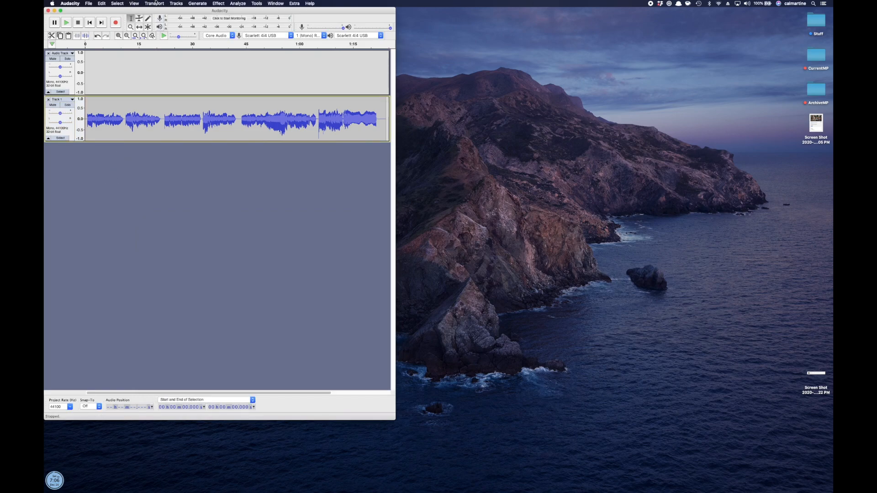
Import Track 2.wav as audio from the [DOWNLOAD THESE] Demo Tracks folder in Dropbox
click(89, 4)
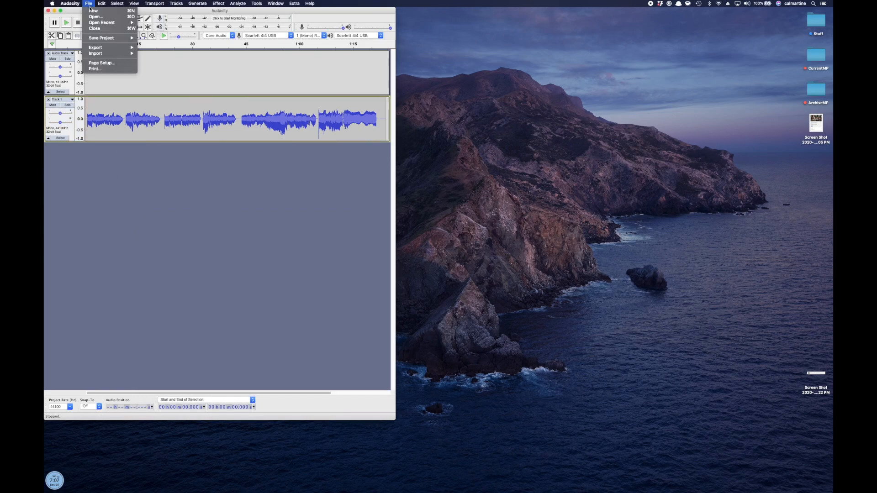
mouse_move(100, 55)
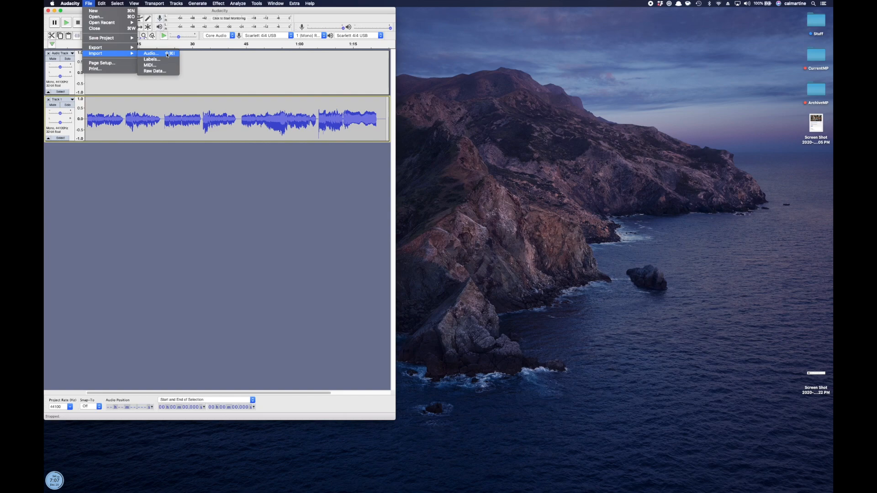
click(88, 2)
click(88, 2)
click(157, 61)
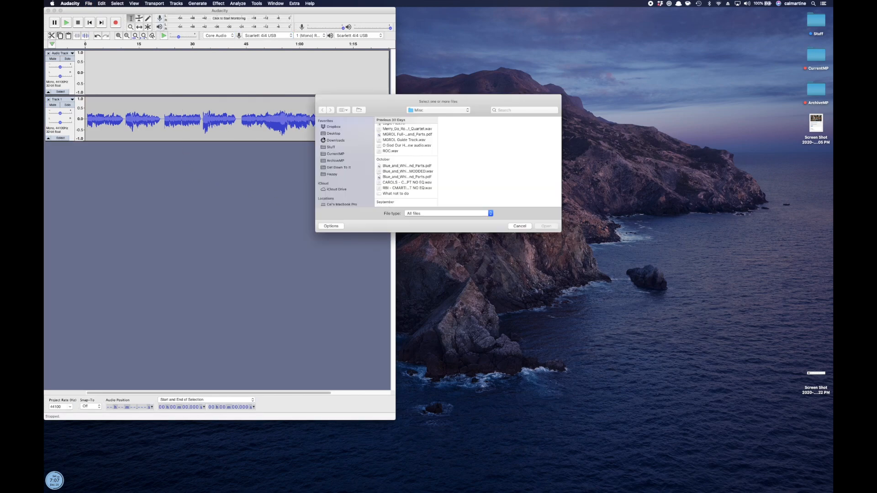
click(341, 129)
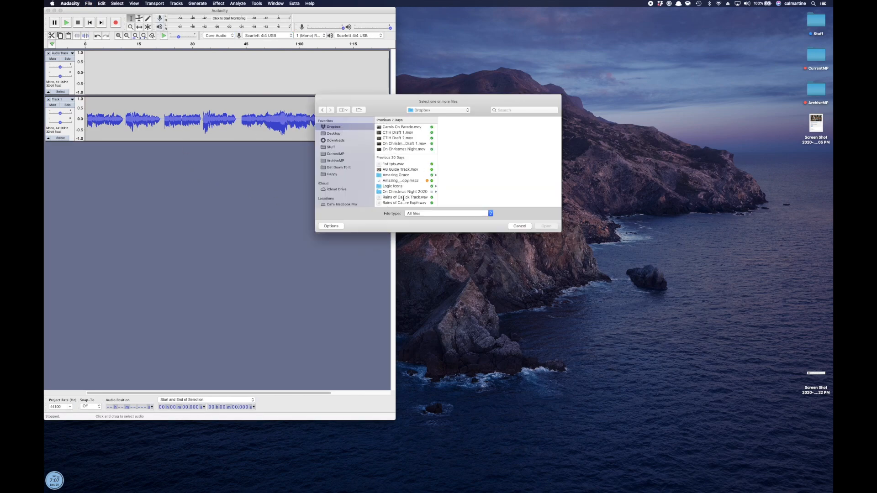
scroll(403, 197, down, 10)
scroll(404, 199, up, 6)
scroll(404, 199, up, 3)
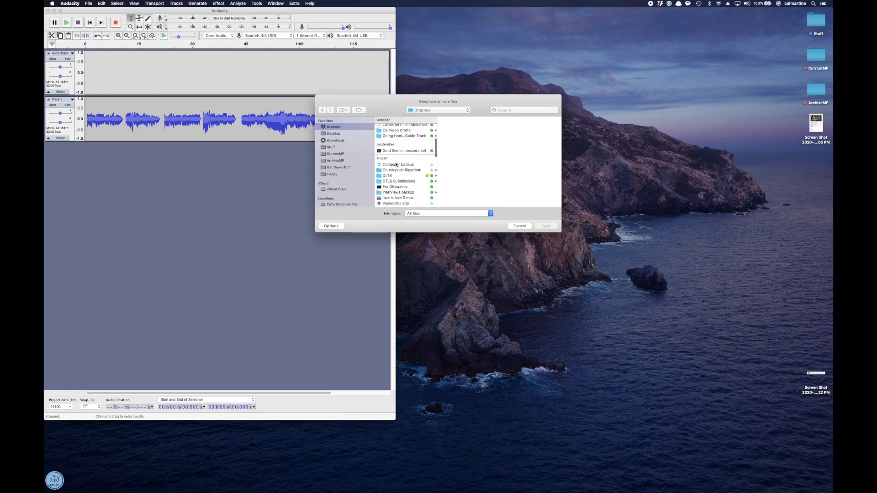
scroll(396, 165, up, 3)
click(402, 149)
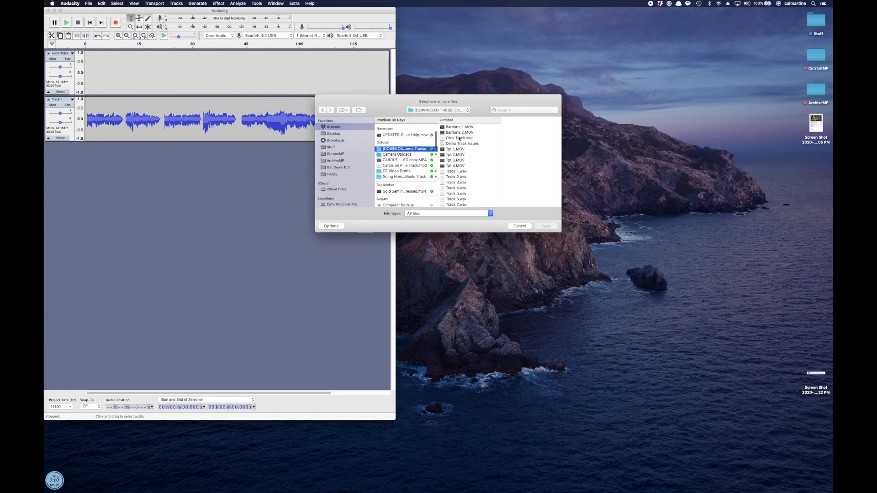
click(456, 177)
click(545, 226)
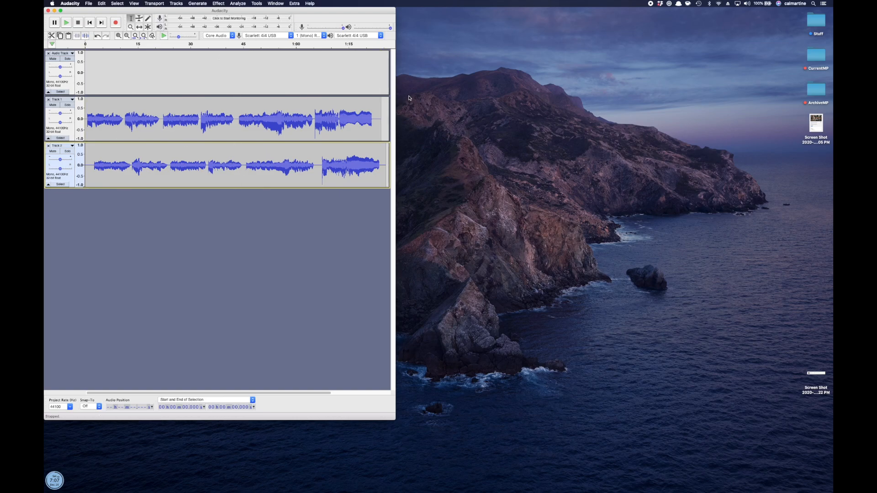
Enlarge the Audacity window to fill the screen, and play and stop both tracks from the start and from early timeline points
drag(396, 73, 830, 102)
drag(520, 420, 508, 490)
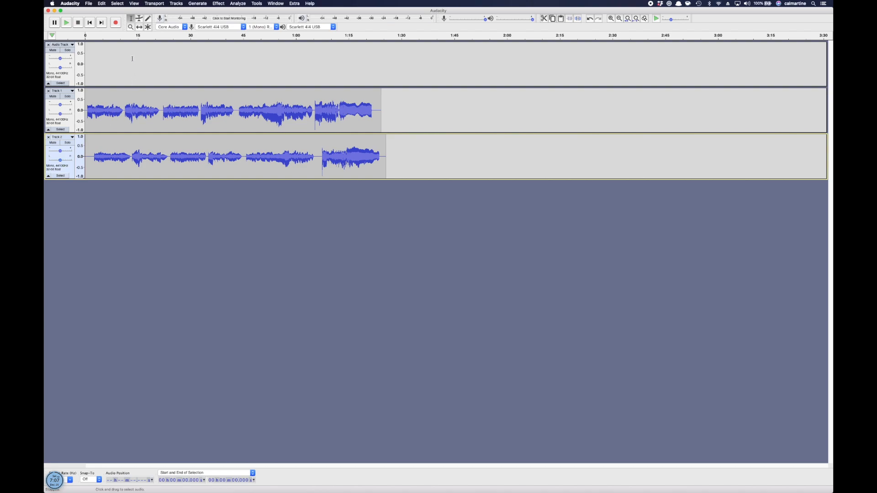
drag(132, 37, 125, 37)
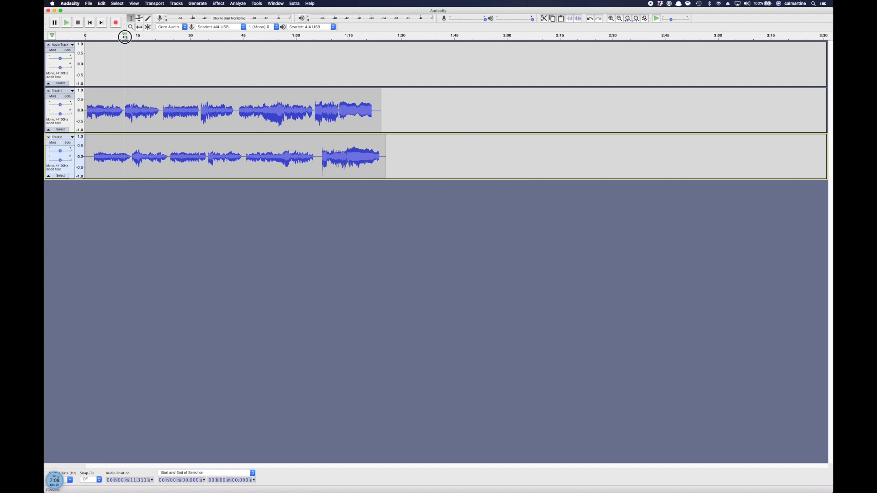
mouse_move(125, 37)
mouse_down()
mouse_move(137, 36)
mouse_move(113, 37)
mouse_up()
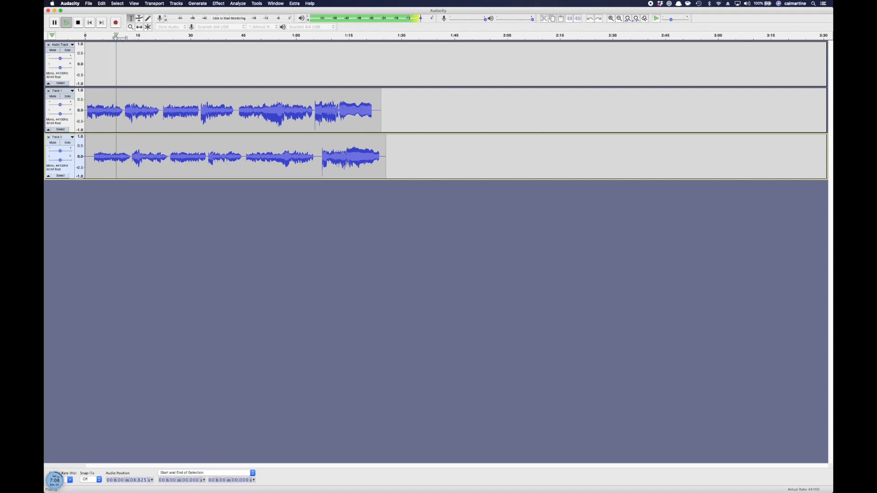
click(78, 22)
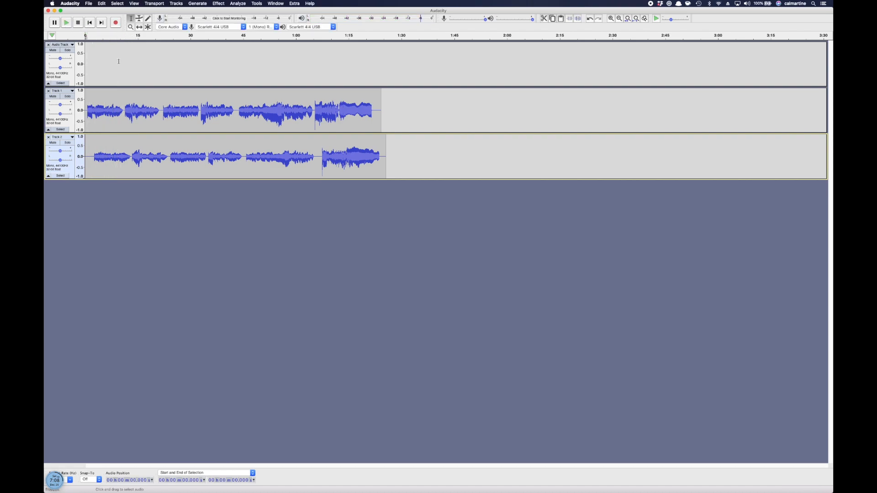
key(space)
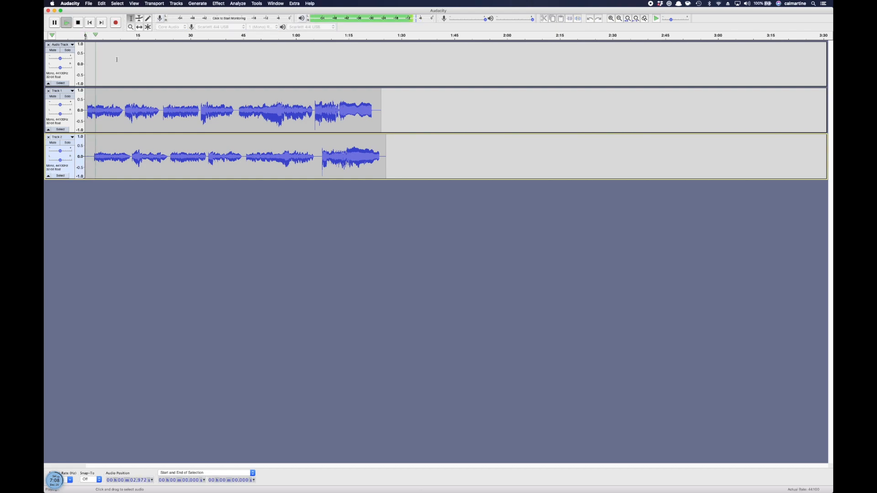
key(space)
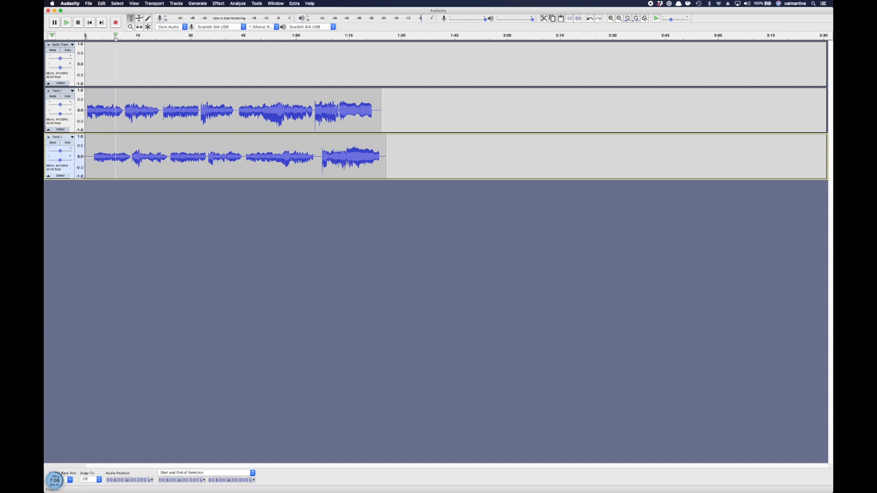
mouse_move(113, 37)
mouse_down()
mouse_move(105, 36)
mouse_move(113, 36)
mouse_up()
key(space)
Import Click Track.wav from the demo tracks folder into the project
key(super+shift+i)
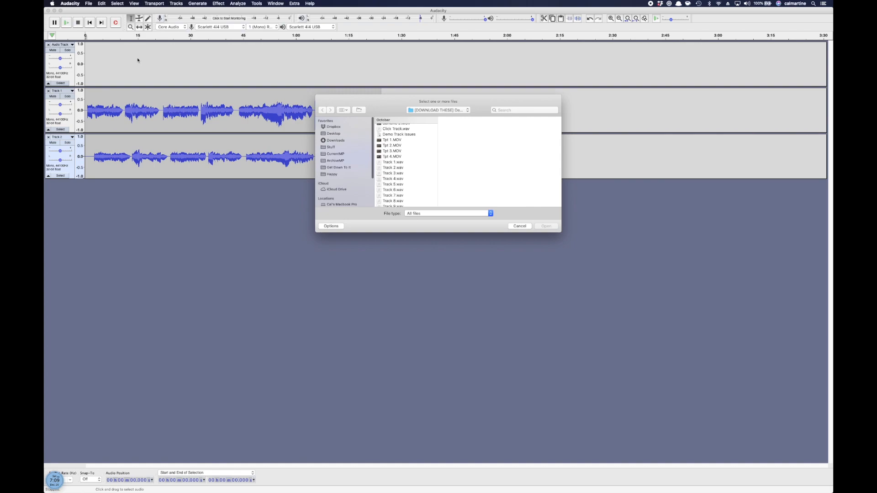
click(387, 129)
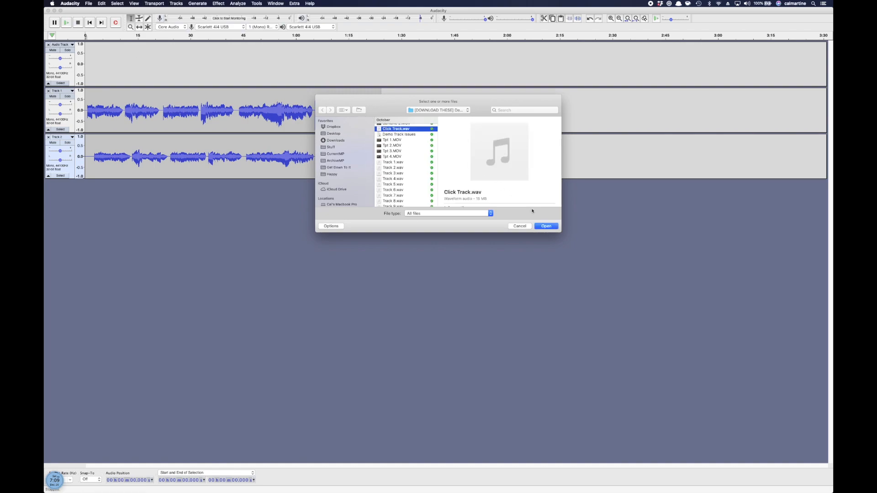
key(Return)
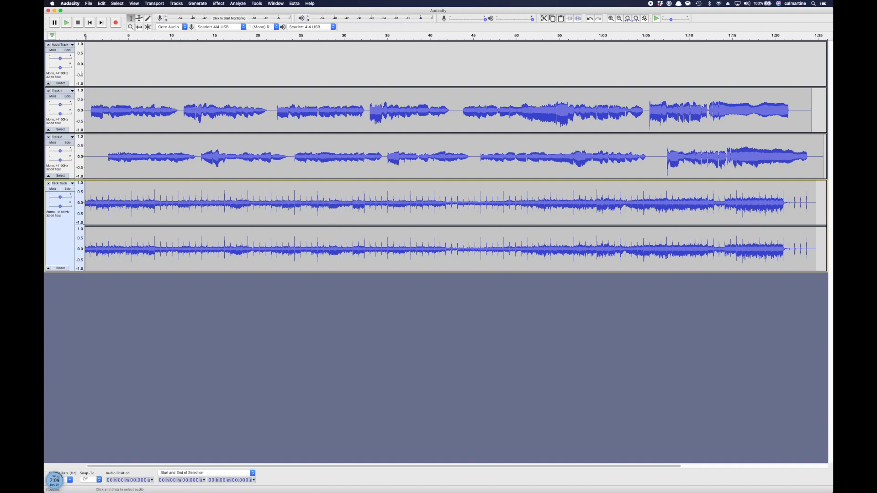
Delete the blank audio track and the click track from the project
click(48, 45)
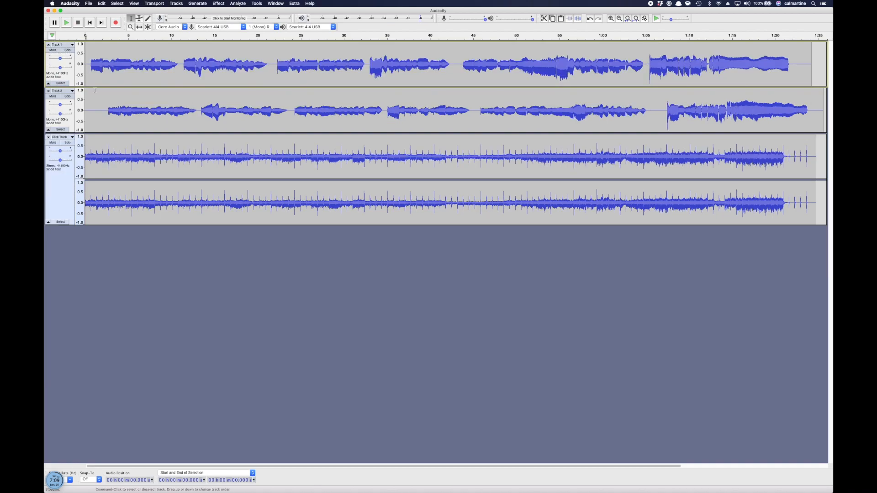
mouse_move(45, 249)
click(49, 138)
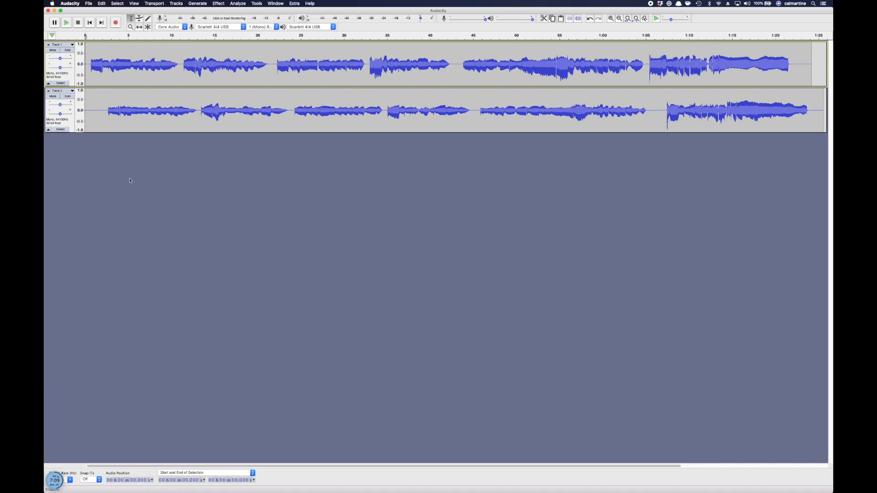
Import Click Track.wav again beneath Track 2 and select the whole of Track 1
key(super+shift+i)
click(408, 129)
click(546, 226)
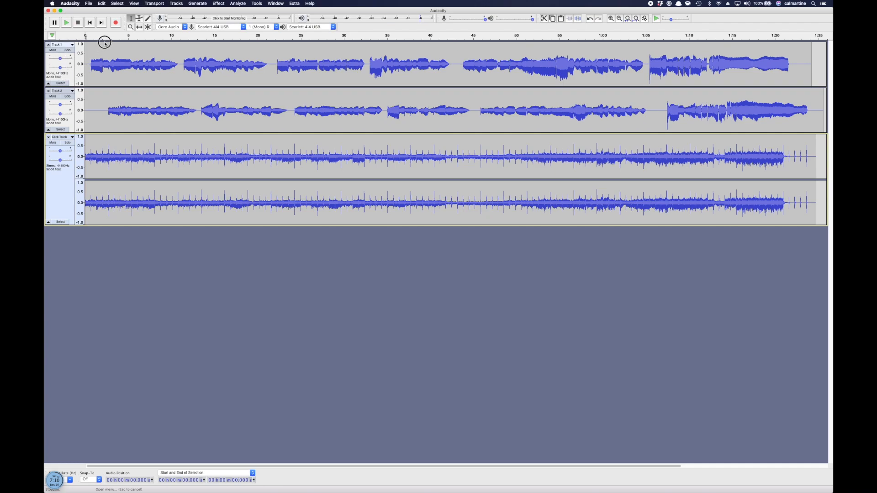
click(60, 83)
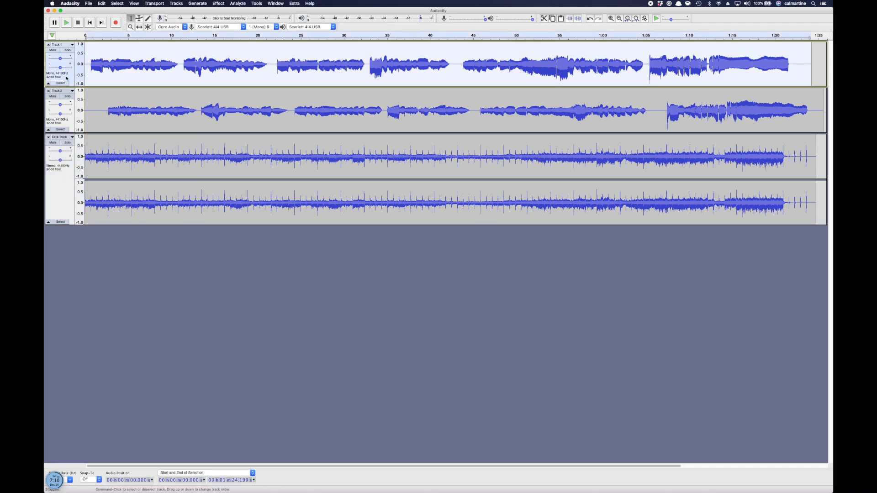
Reorder the tracks so the click track comes first, followed by Track 1 and Track 2
drag(79, 44, 81, 93)
drag(68, 45, 62, 236)
click(64, 79)
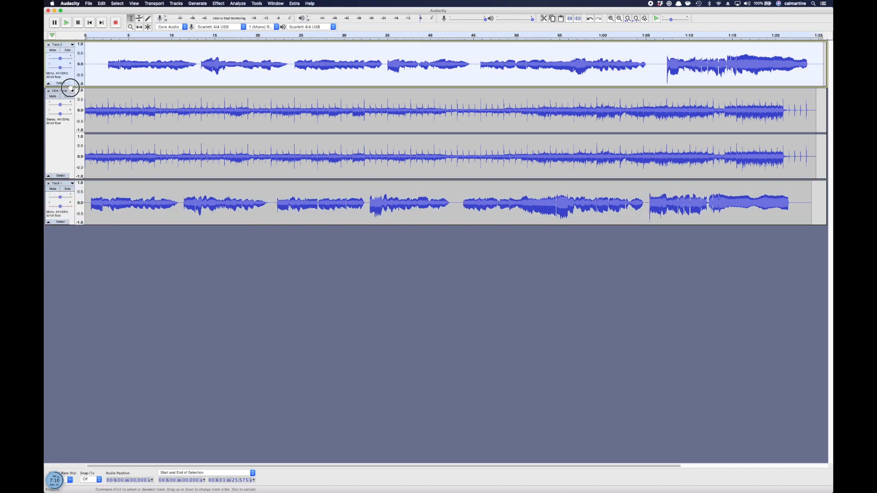
drag(64, 164, 65, 232)
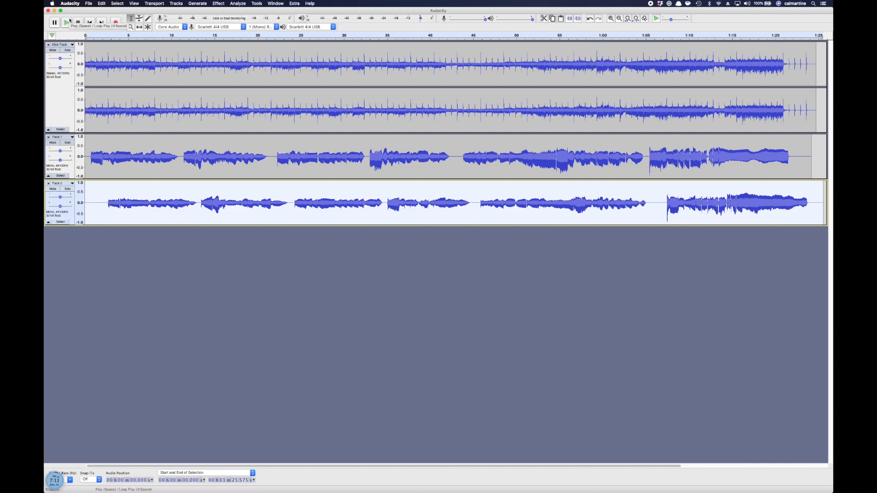
Save the project to the Desktop as "demo project" in the Audacity projects file type
key(super+s)
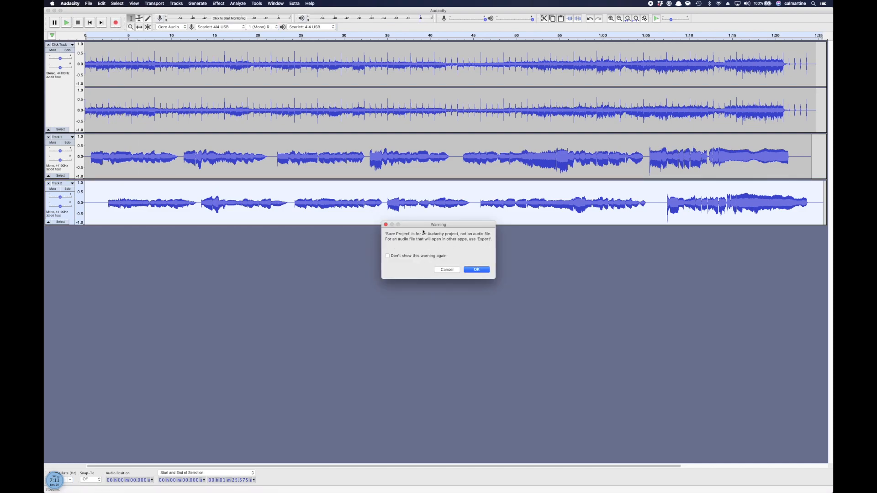
drag(416, 227, 415, 223)
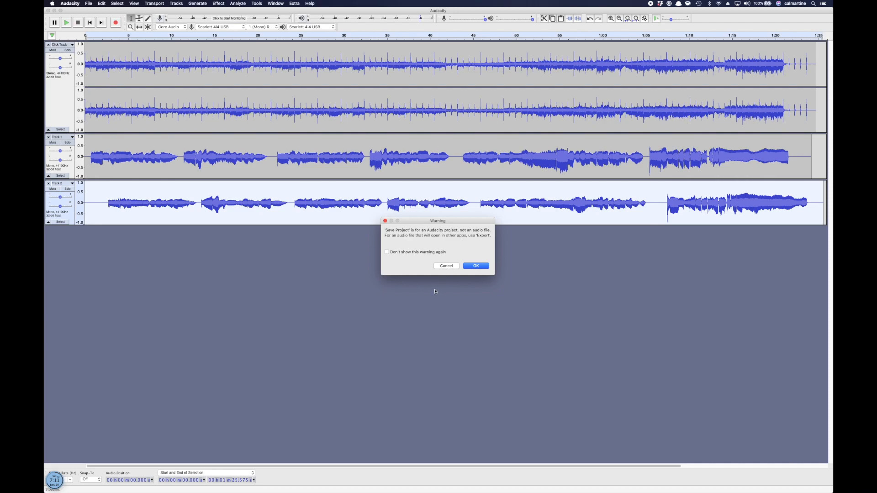
click(474, 265)
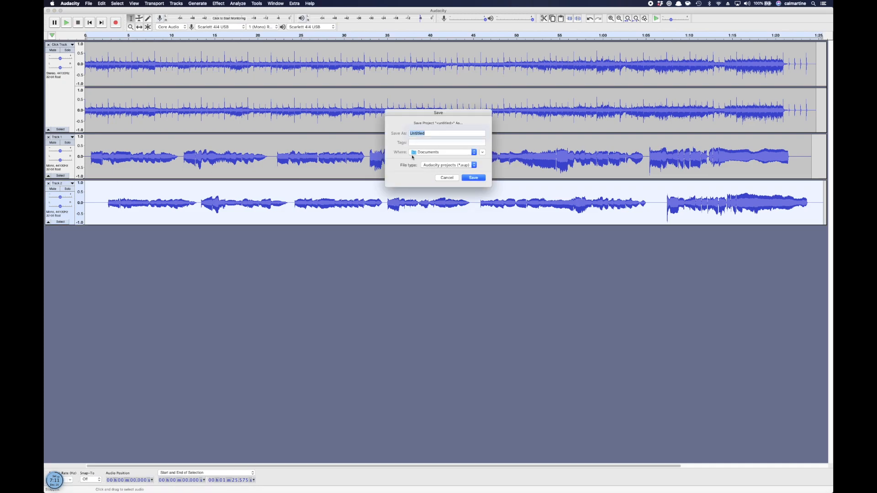
click(441, 152)
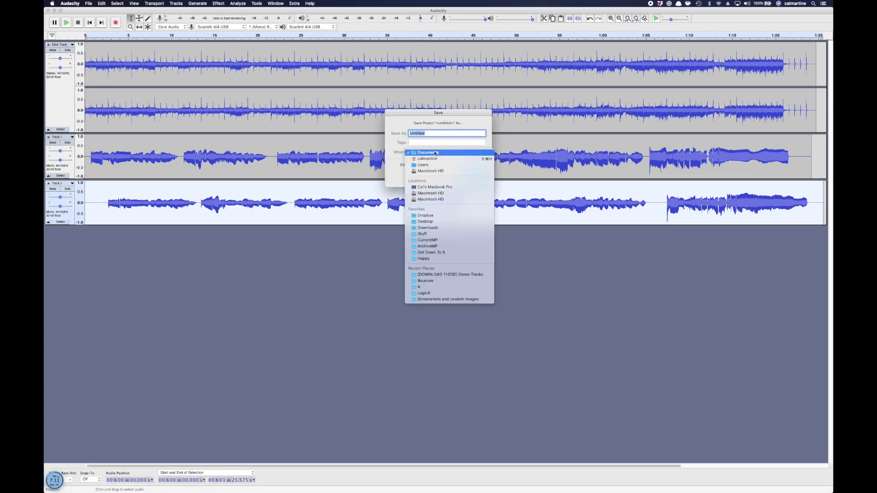
click(436, 222)
text(demo project)
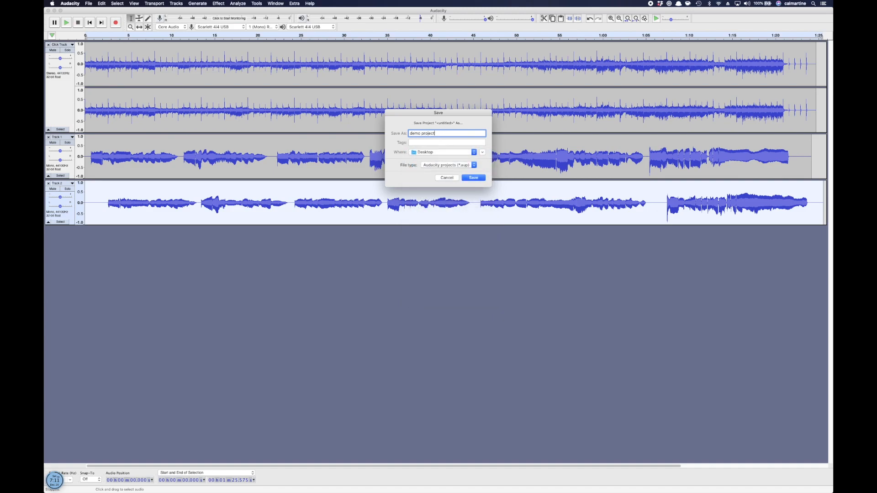
click(464, 166)
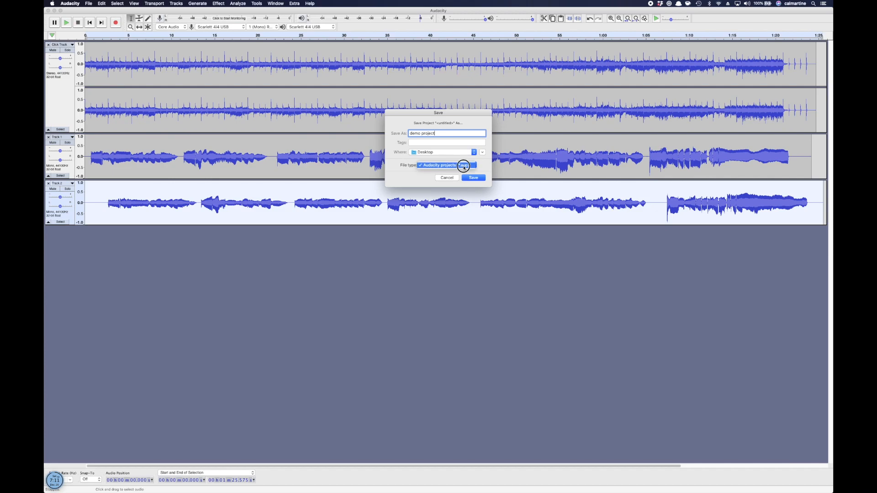
click(458, 167)
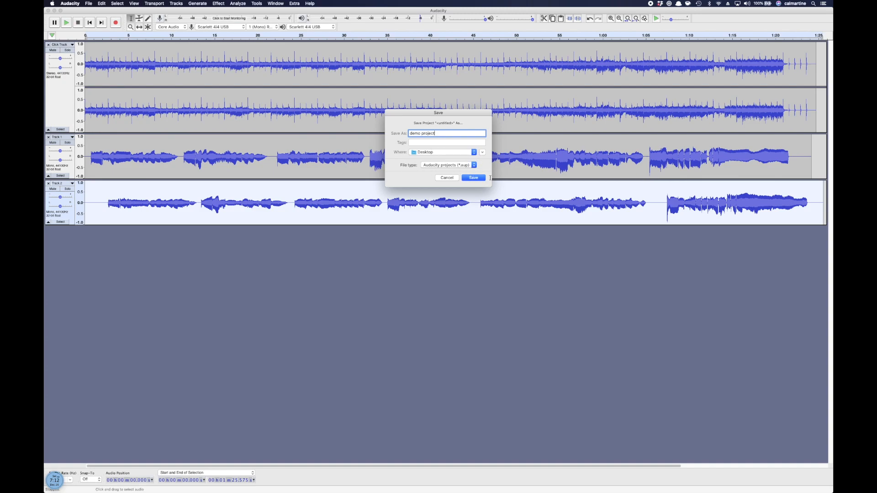
click(479, 178)
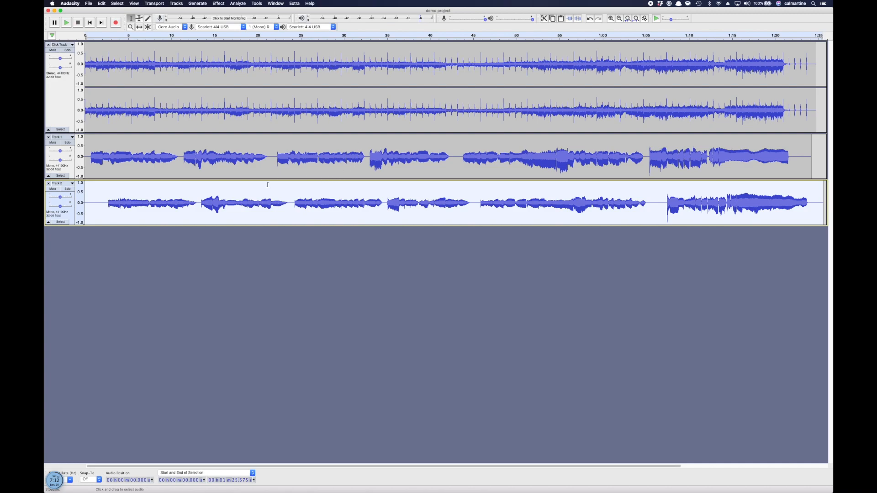
Select two stretches of Track 2 in turn, about 18.3–25.8 s and about 12.1–21.3 s, and deselect the track
drag(242, 187, 307, 196)
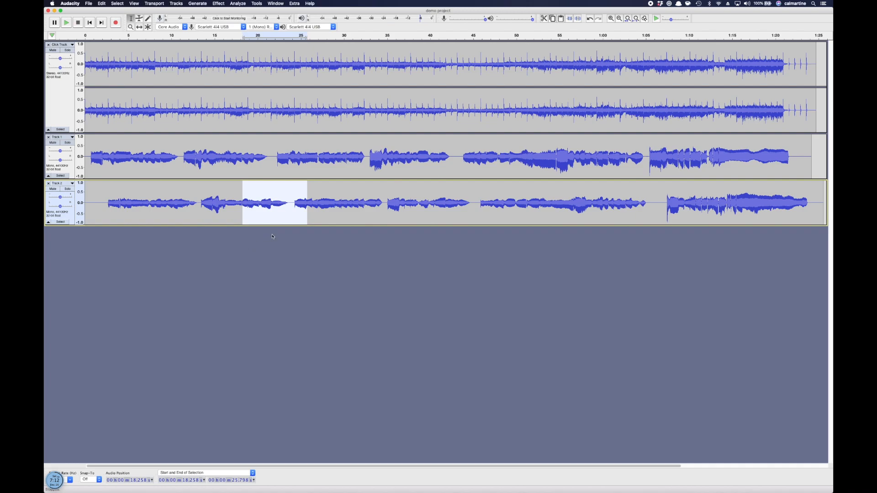
drag(190, 188, 268, 188)
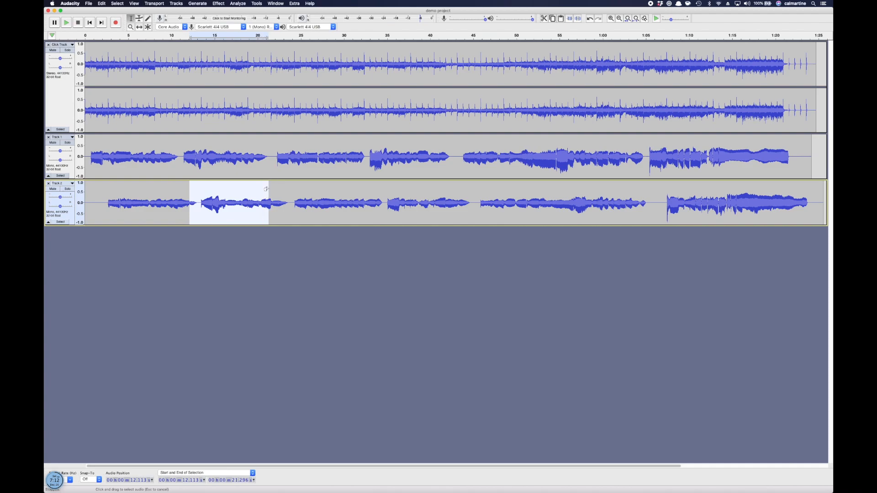
click(212, 255)
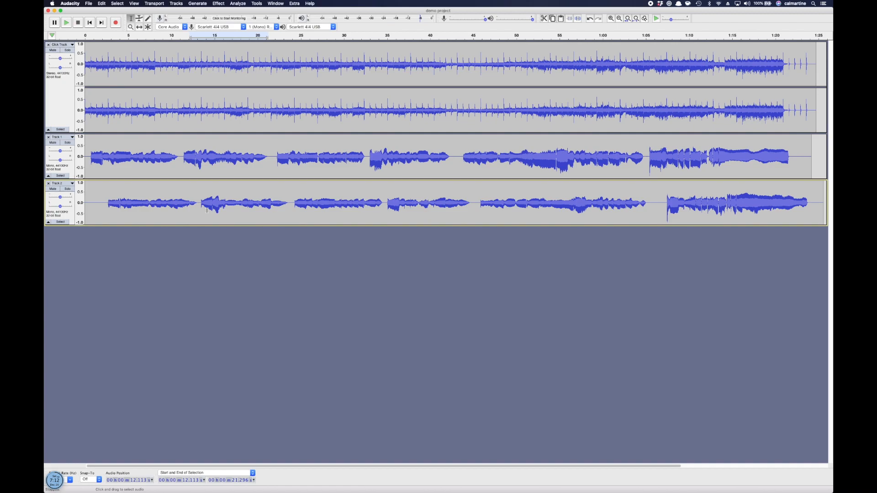
Look along the timeline of all three tracks towards the end and back to the start
scroll(205, 211, right, 5)
scroll(205, 210, left, 5)
scroll(205, 210, right, 5)
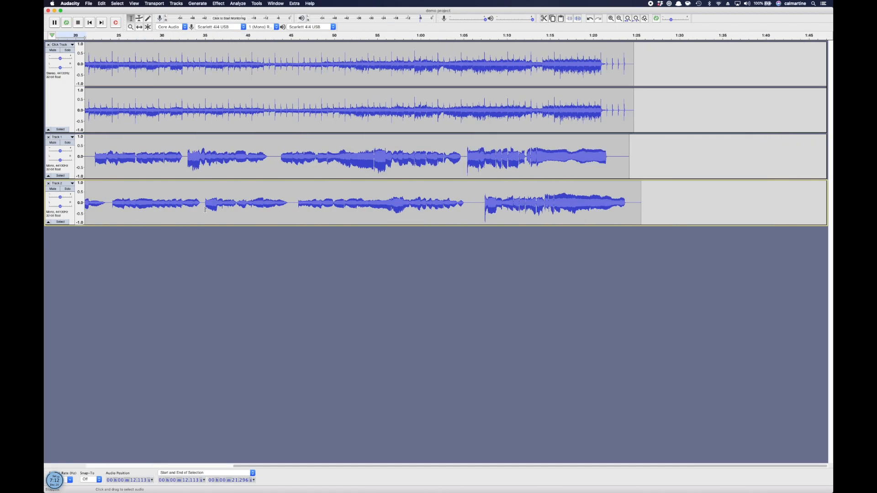
scroll(205, 211, left, 5)
scroll(184, 214, right, 5)
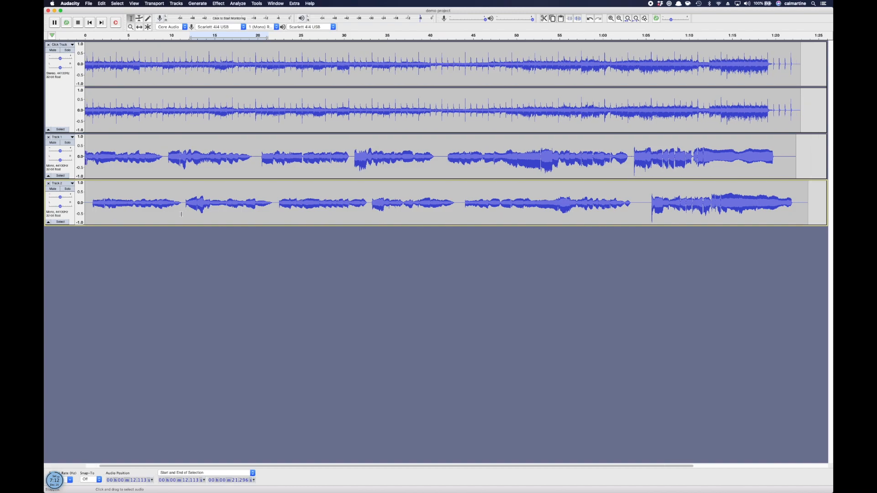
scroll(181, 214, left, 5)
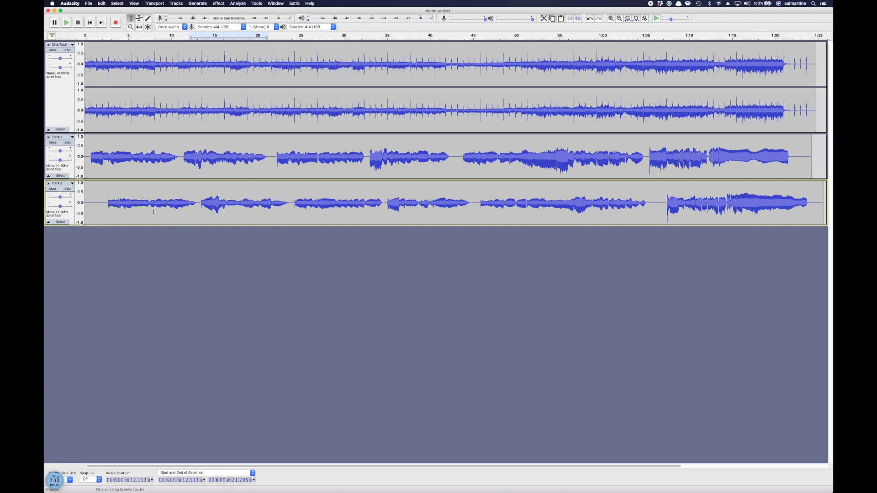
scroll(151, 219, right, 10)
scroll(164, 224, left, 10)
scroll(178, 231, right, 10)
scroll(178, 231, right, 2)
scroll(177, 231, left, 10)
Zoom into the click track with the Zoom tool until individual audio samples can be examined near 8.11 s
click(131, 26)
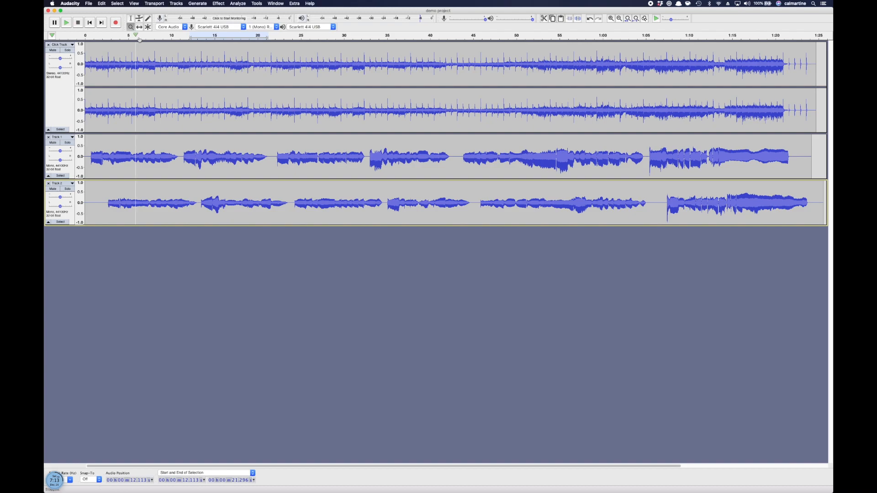
click(144, 106)
click(144, 105)
click(144, 104)
click(144, 105)
click(349, 102)
click(254, 113)
click(264, 114)
click(264, 114)
click(263, 115)
click(263, 114)
click(262, 115)
click(260, 114)
click(303, 113)
click(302, 114)
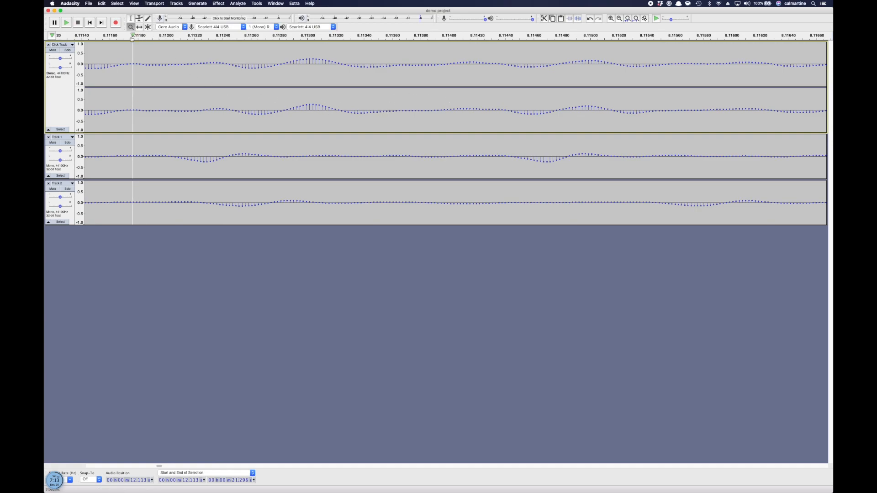
Zoom out from the sample level until all three tracks are in view over several minutes of timeline
shift+click(192, 99)
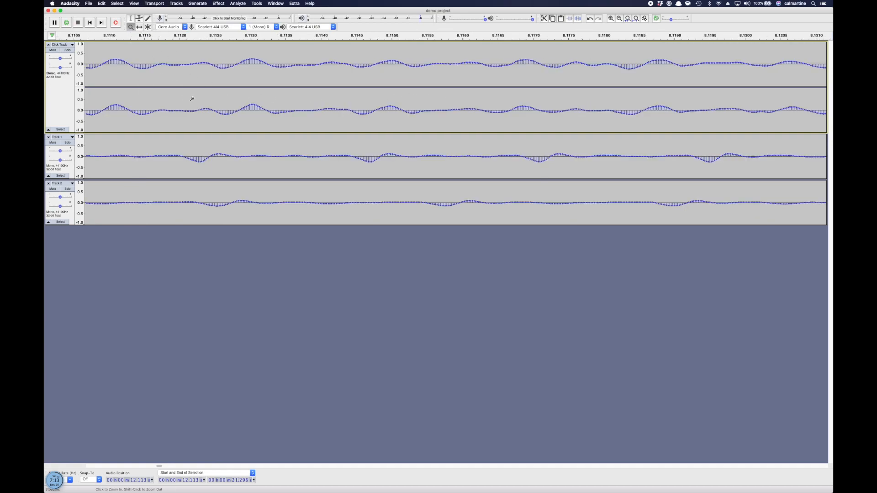
shift+click(191, 99)
shift+click(192, 99)
shift+click(192, 99)
shift+click(191, 99)
shift+click(192, 99)
shift+click(192, 99)
shift+click(192, 99)
shift+click(192, 99)
shift+click(191, 99)
shift+click(191, 99)
drag(192, 99, 448, 94)
shift+click(448, 95)
shift+click(448, 94)
shift+click(448, 93)
shift+click(448, 93)
shift+click(448, 92)
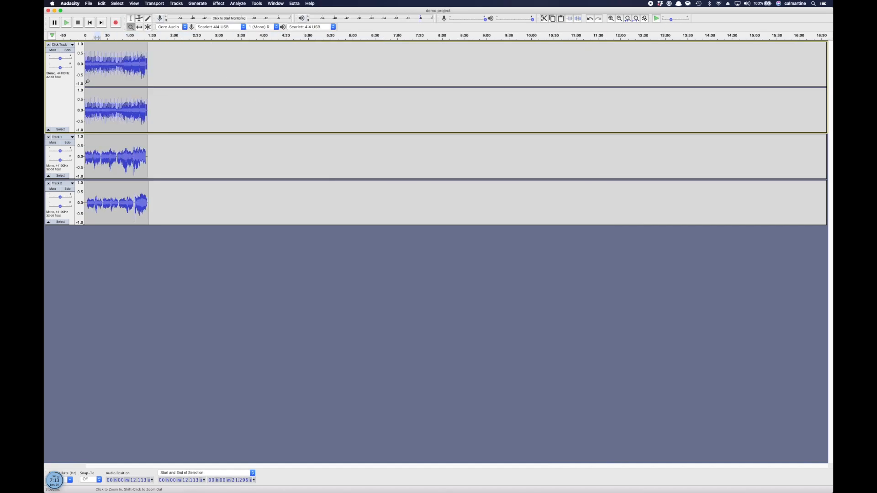
Try further zooming on the timeline, and bring the view back to the project start with about 12 seconds showing
drag(94, 77, 123, 76)
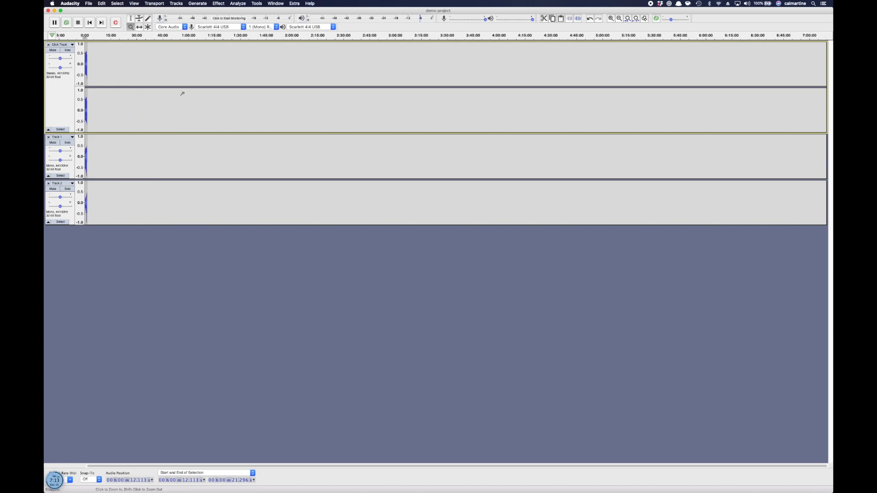
click(149, 94)
shift+click(156, 92)
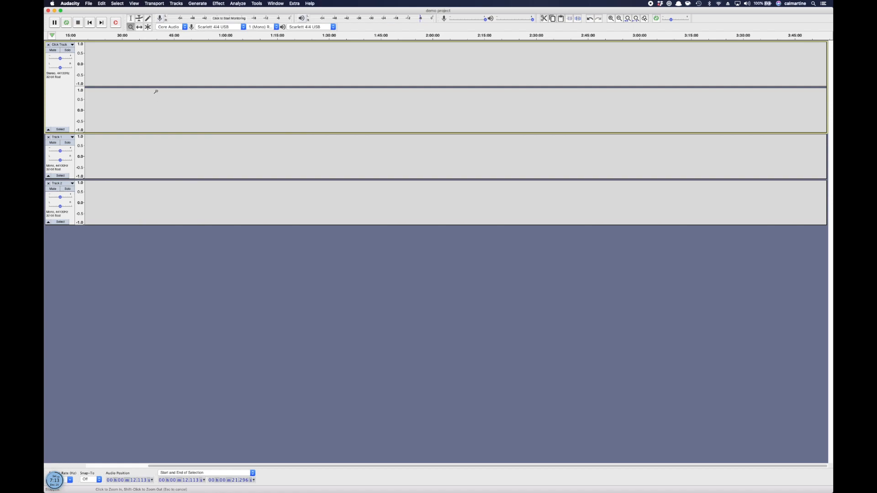
click(156, 91)
click(155, 92)
click(155, 91)
click(156, 91)
click(156, 91)
click(155, 92)
click(156, 91)
click(156, 91)
click(156, 91)
scroll(276, 240, left, 10)
scroll(270, 243, left, 8)
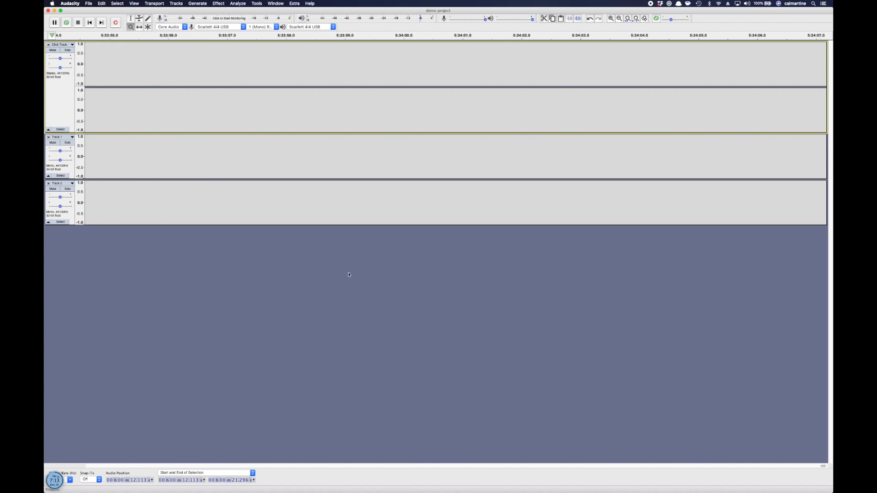
drag(822, 464, 44, 424)
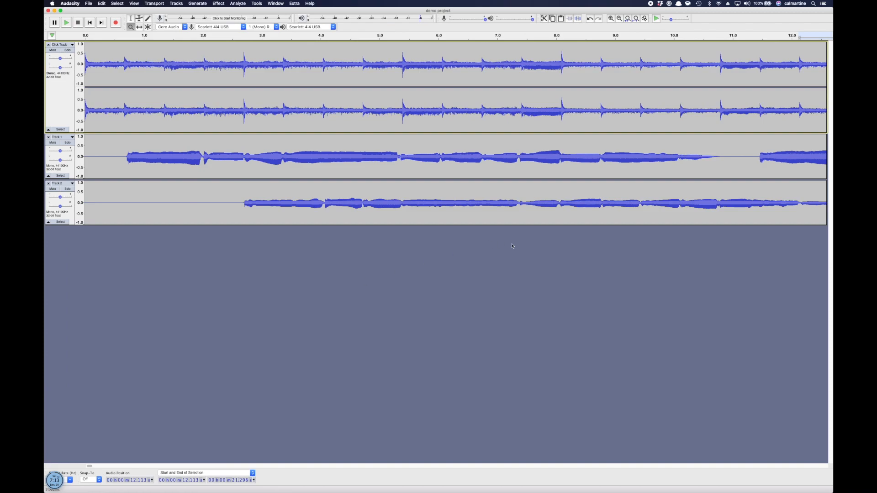
Line up the audio starts of the click track, Track 1 and Track 2 at about 0.1 s with the Time Shift tool, test-playing from there
click(139, 27)
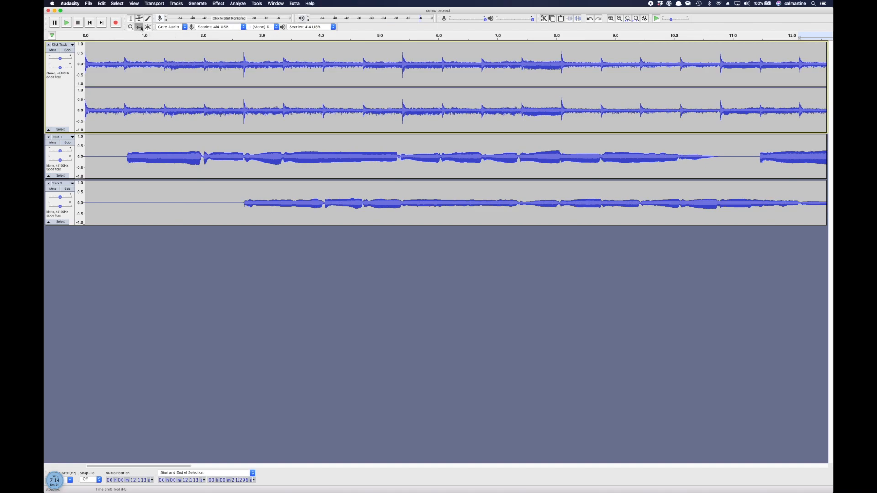
drag(192, 152, 156, 149)
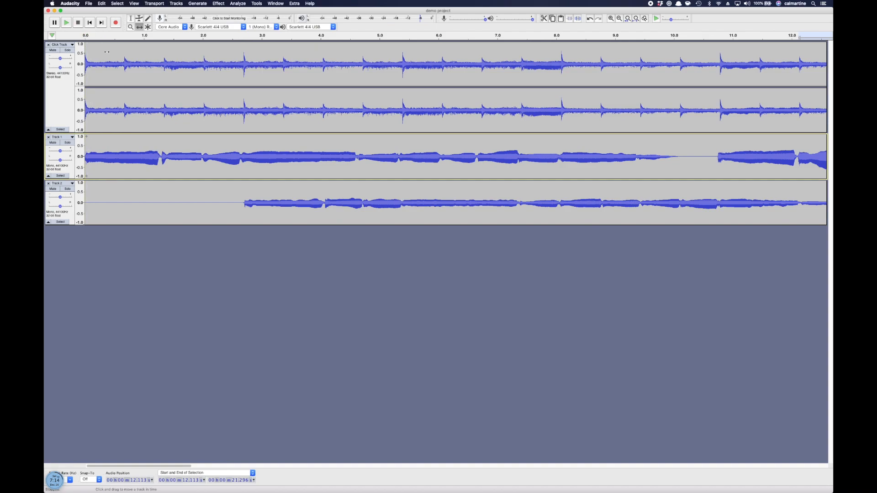
drag(107, 52, 112, 53)
drag(112, 139, 114, 140)
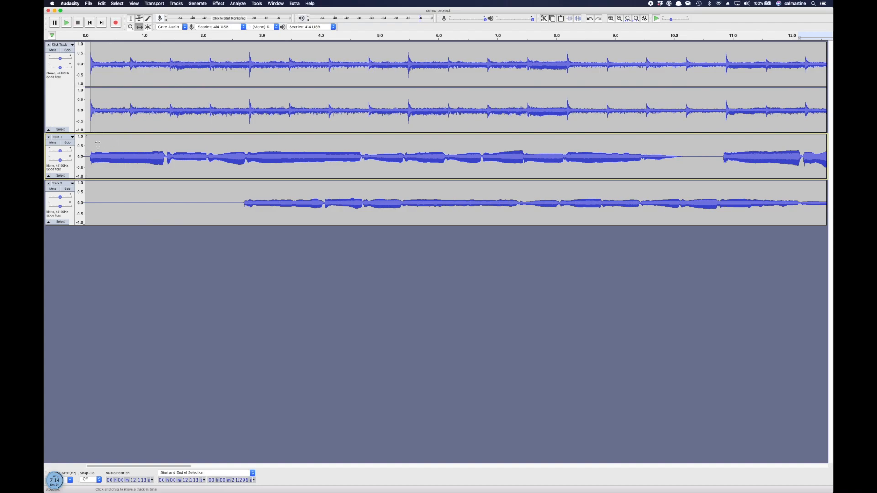
click(93, 38)
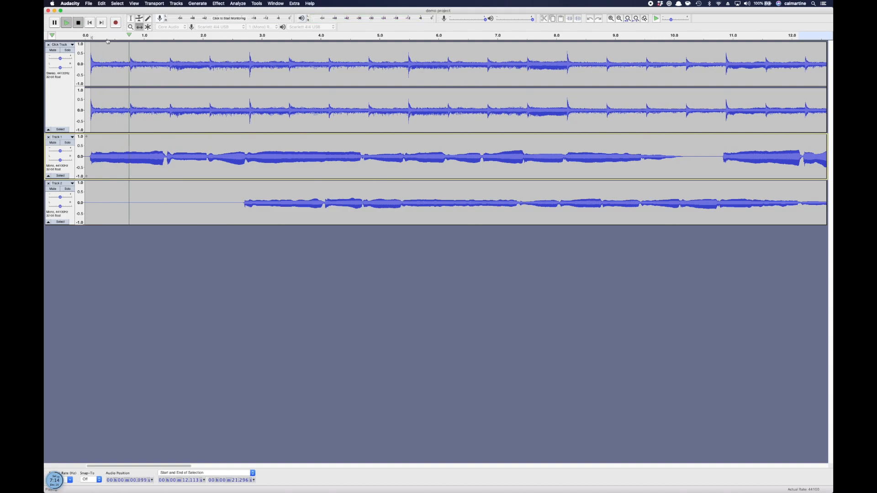
click(91, 35)
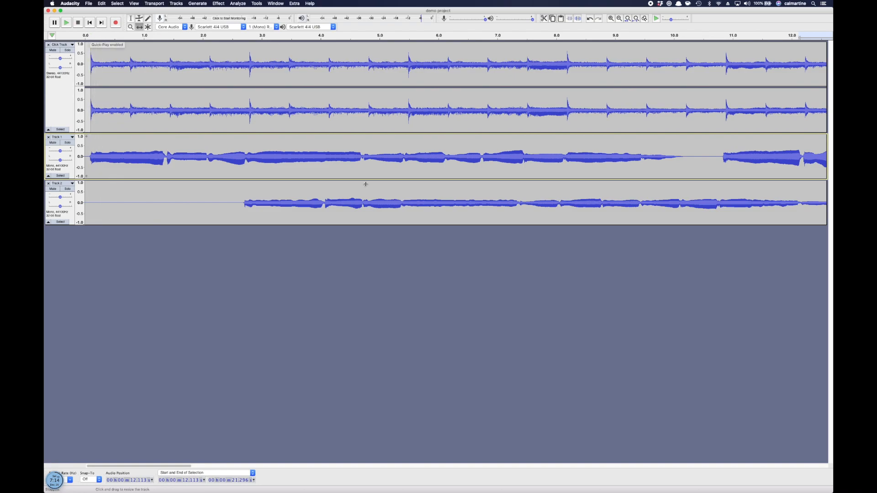
drag(258, 197, 110, 196)
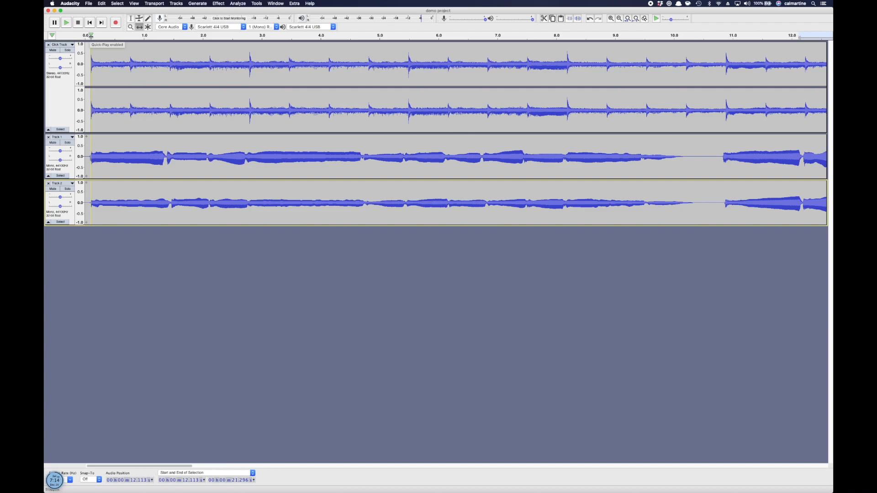
Review the program preferences page by page, covering Devices, Playback, Recording, MIDI Devices, Quality, Interface, Effects, Keyboard, Mouse and Modules
click(89, 4)
mouse_move(70, 3)
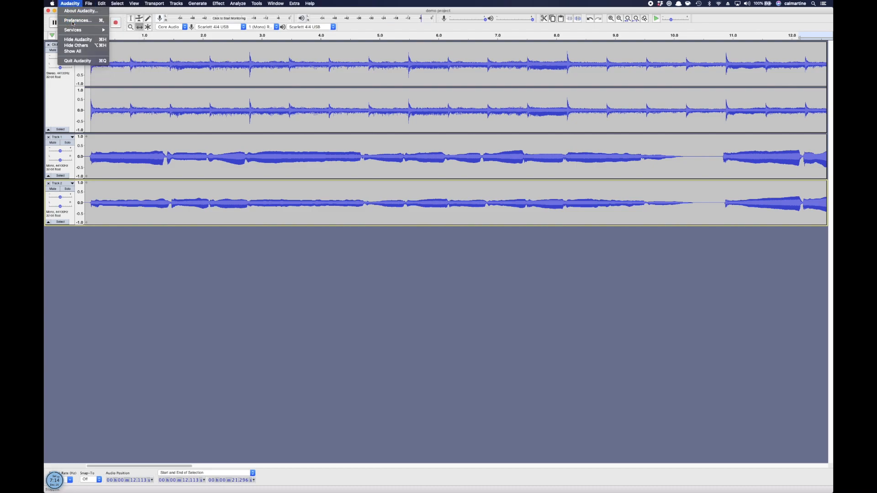
click(73, 21)
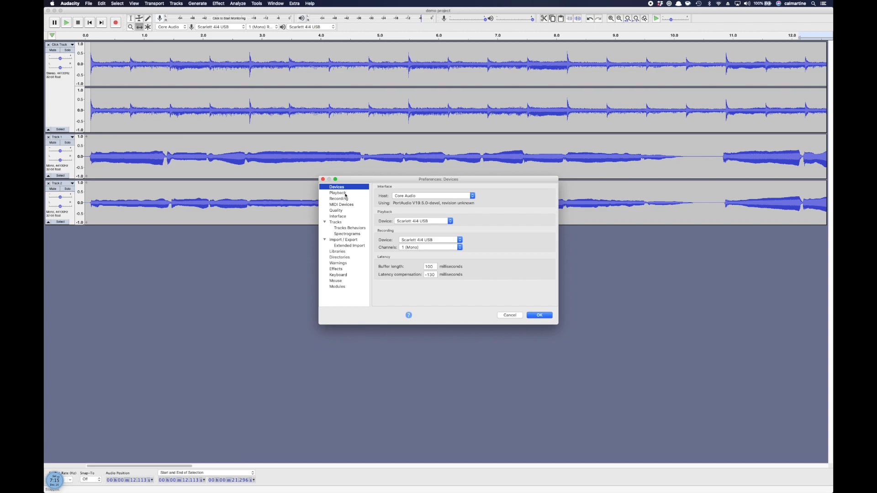
click(345, 193)
click(346, 199)
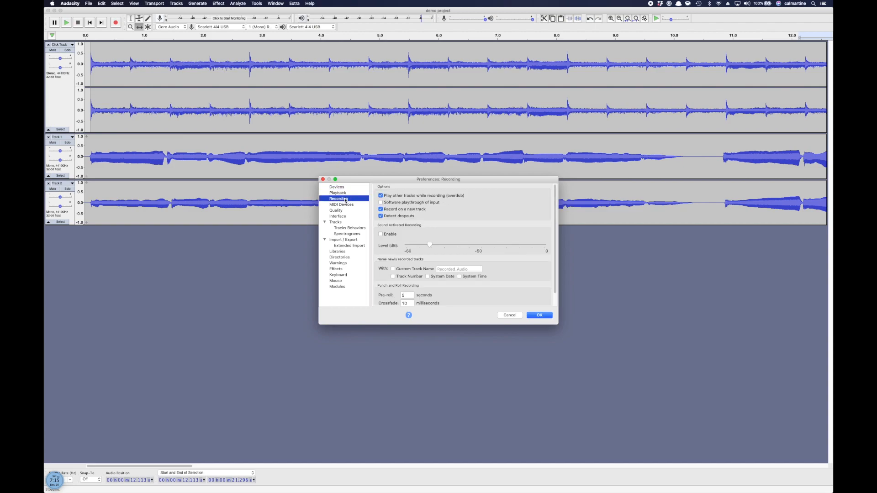
click(346, 205)
key(Down)
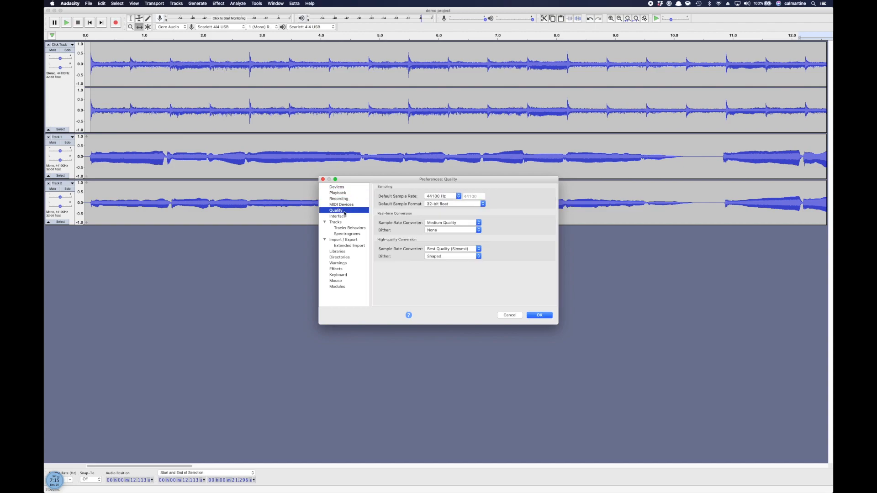
click(345, 217)
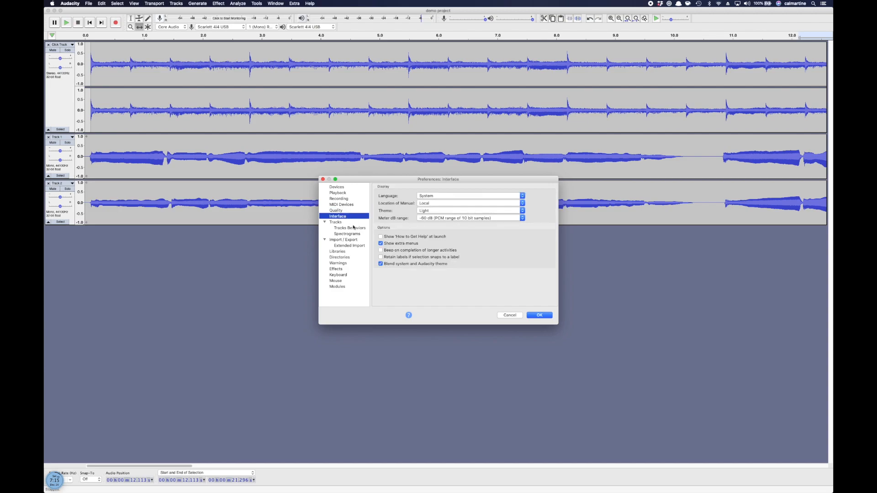
click(343, 270)
click(347, 276)
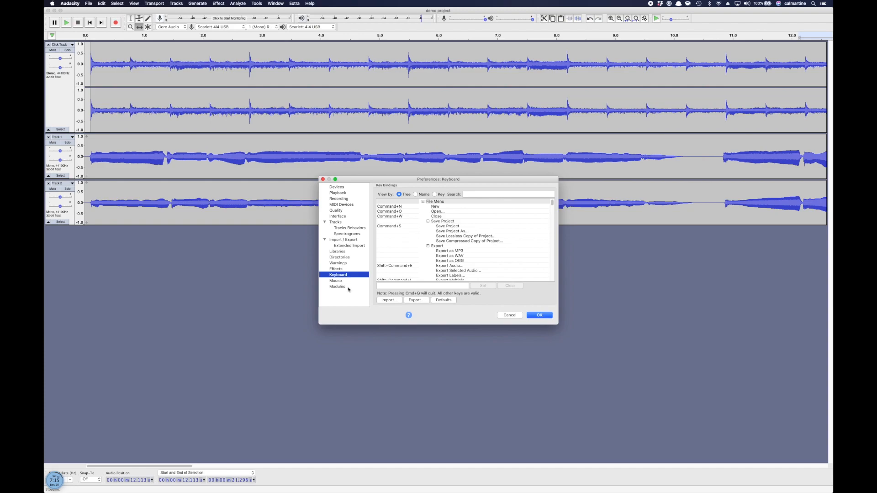
click(344, 282)
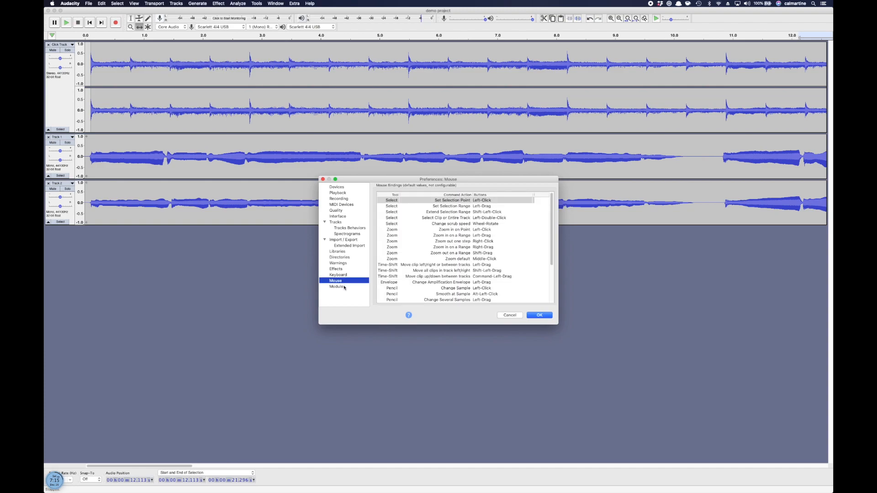
click(345, 288)
Recheck the Playback, Devices, Recording and MIDI Devices preferences, and close the preferences without changes
click(344, 193)
click(344, 187)
click(345, 199)
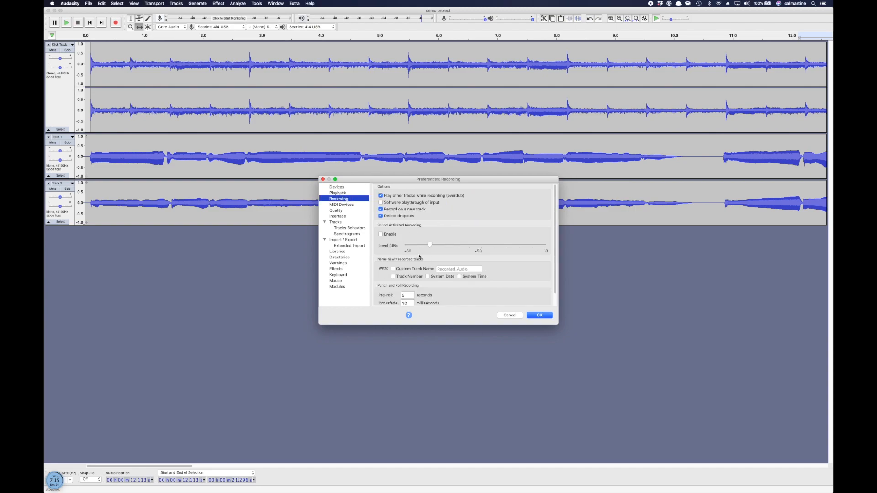
scroll(423, 257, down, 2)
click(338, 204)
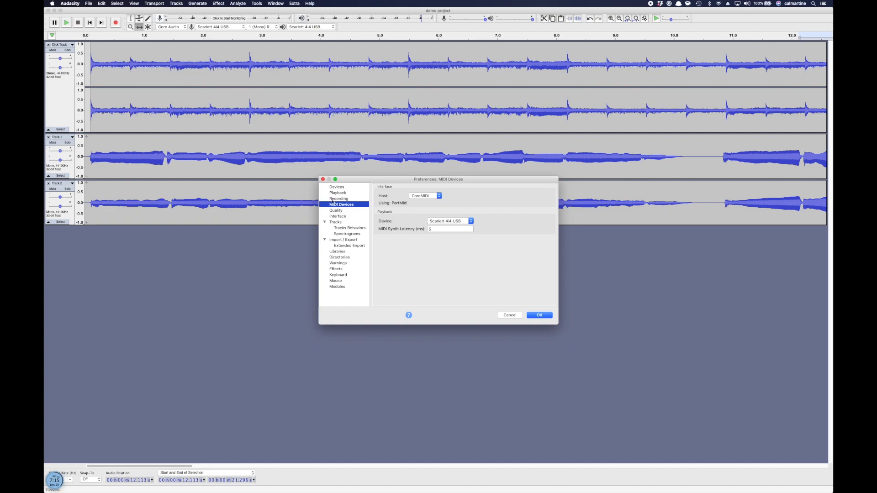
click(322, 178)
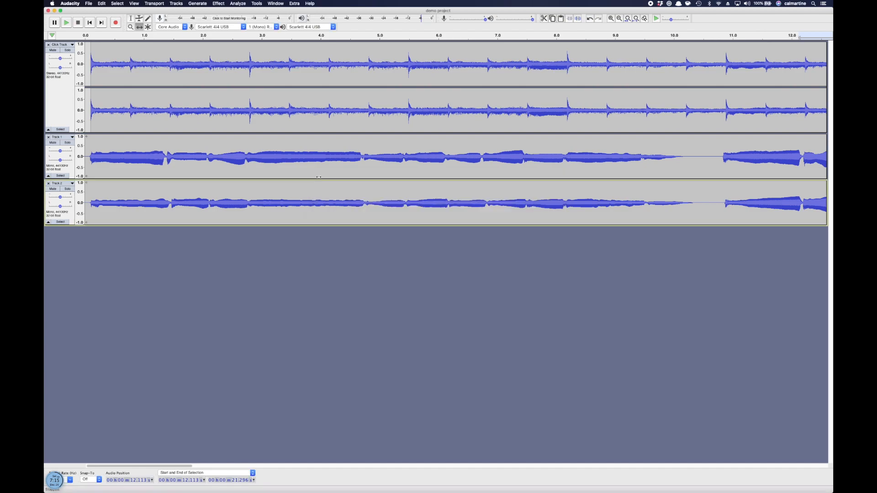
Disable Quick-Play on the timeline, and test-play the tracks before returning to the project start
right_click(95, 36)
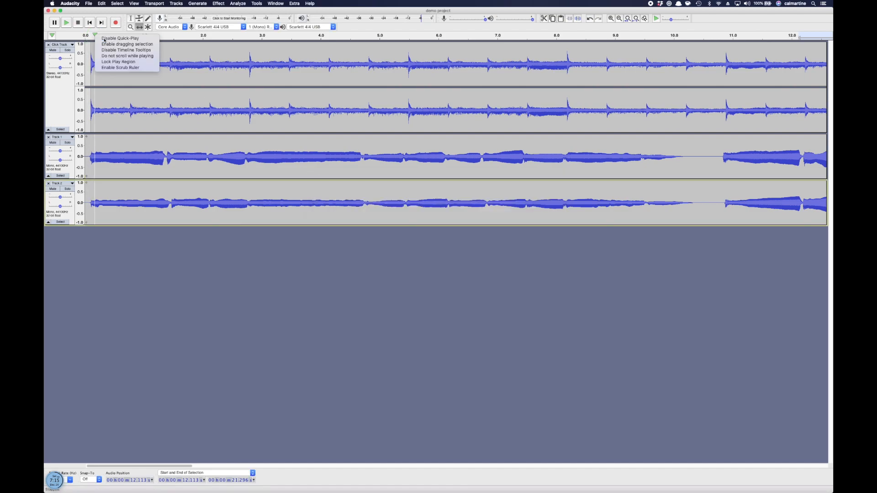
click(104, 40)
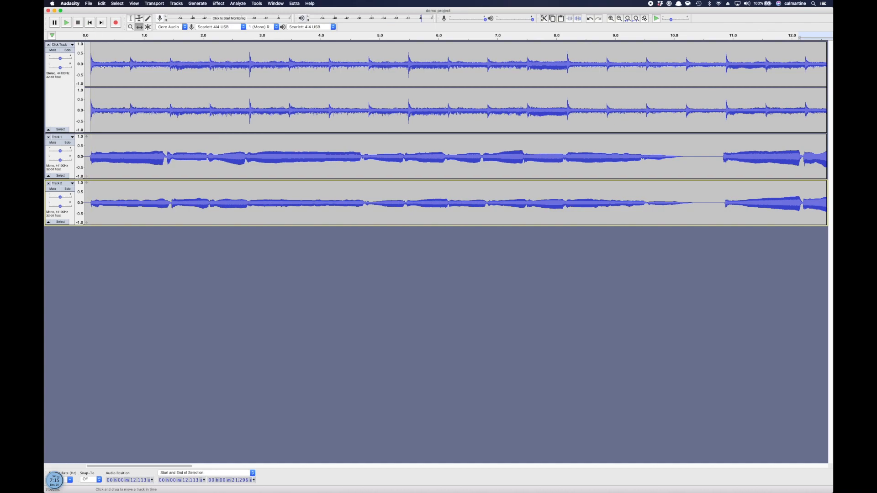
click(115, 199)
key(space)
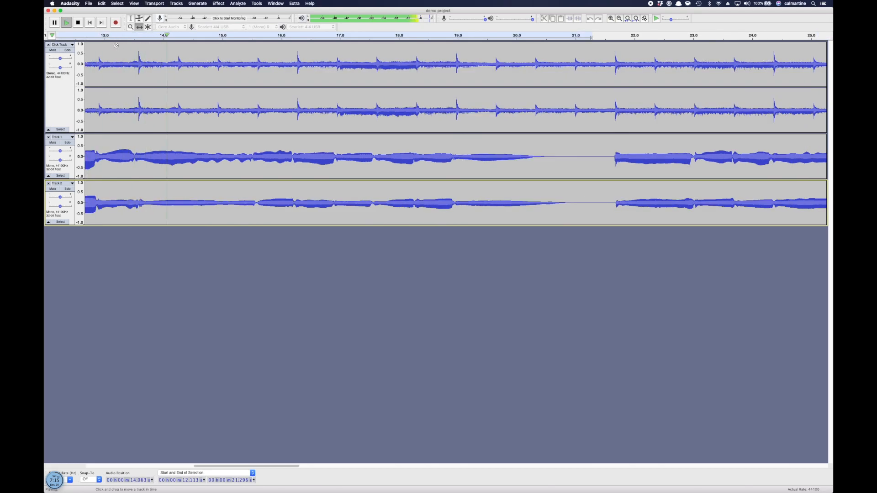
click(78, 22)
click(90, 22)
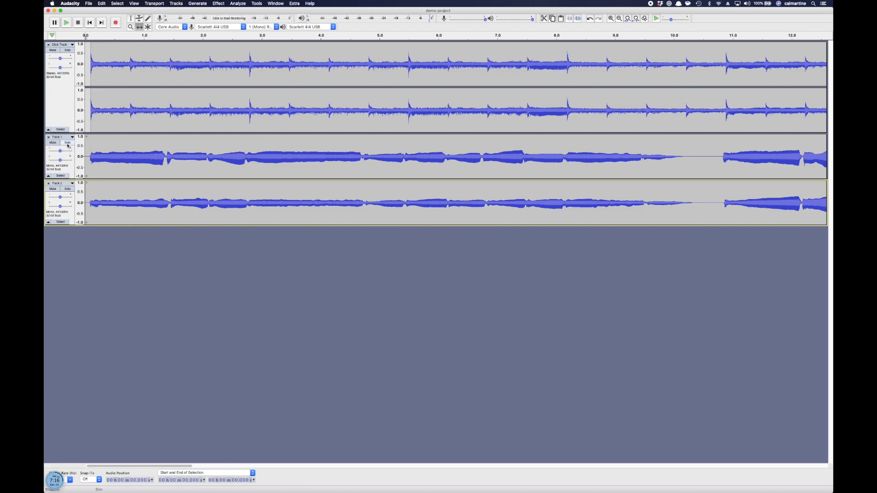
Try soloing the click track and Track 1 in turn, and switch solo off again
click(67, 50)
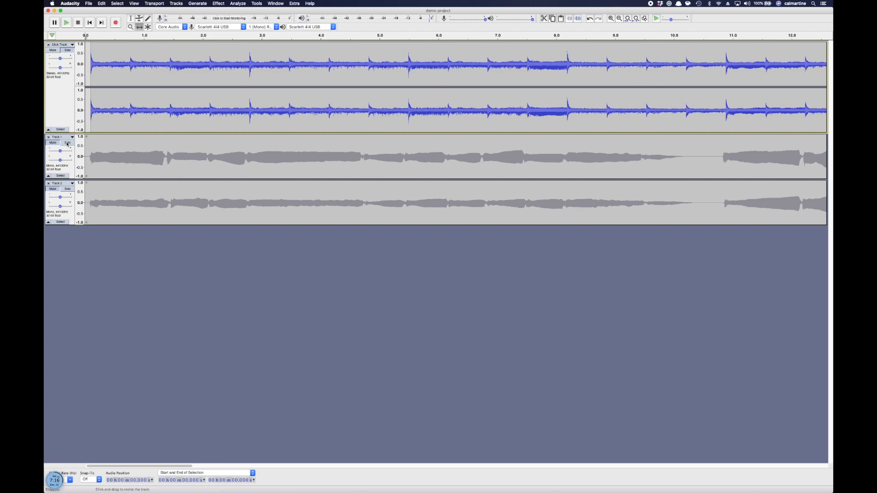
click(67, 143)
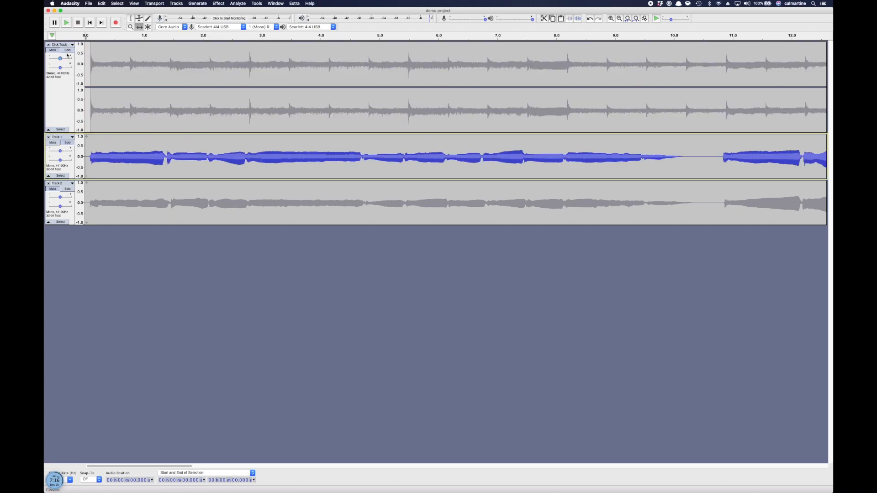
click(68, 50)
click(68, 51)
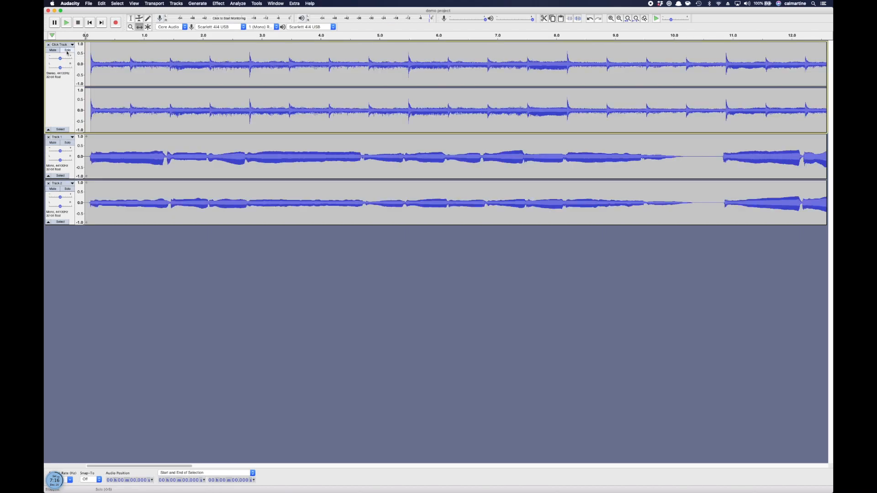
Mute Track 2 and play the click track together with Track 1 from the project start
click(54, 189)
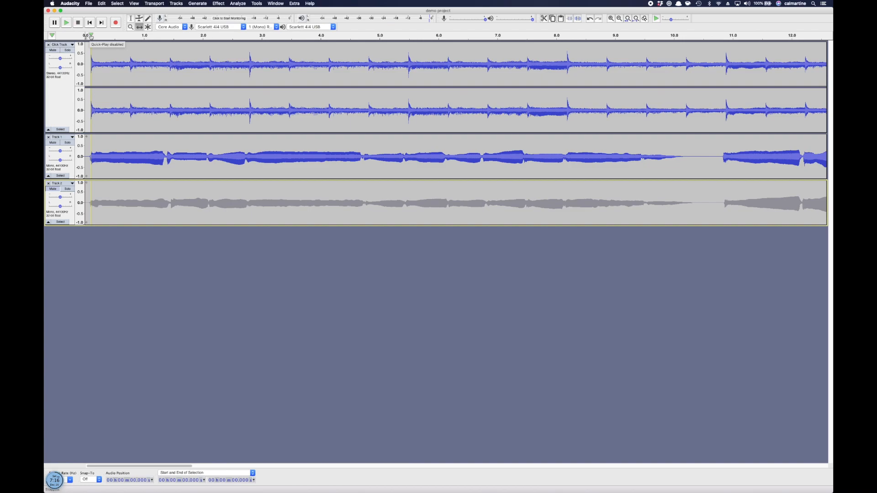
key(space)
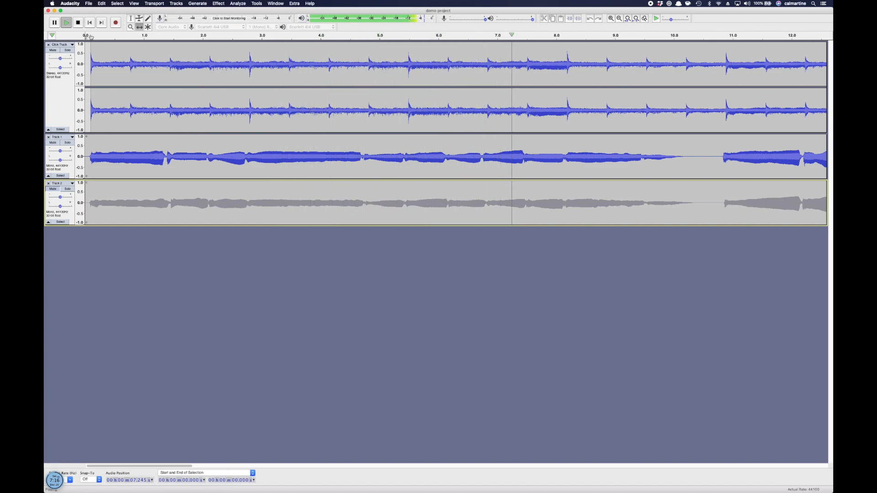
key(space)
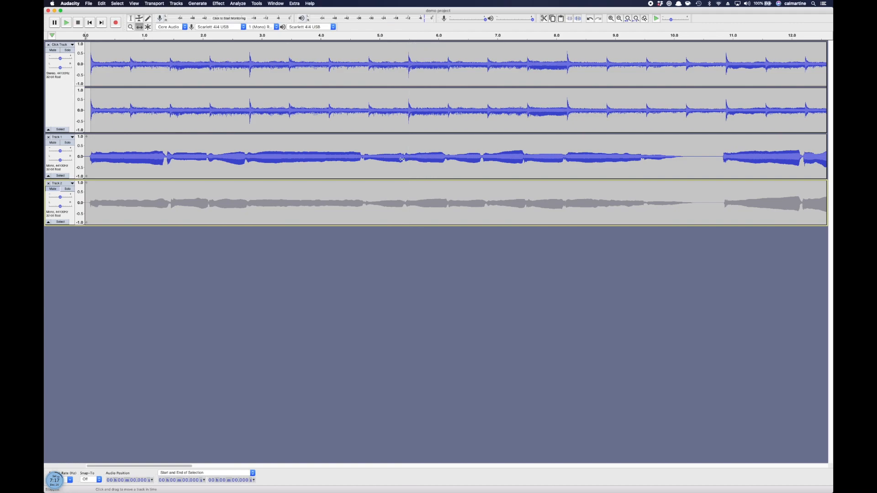
Shift Track 1 slightly later against the click track, and play from the project start to check the alignment
drag(402, 159, 403, 160)
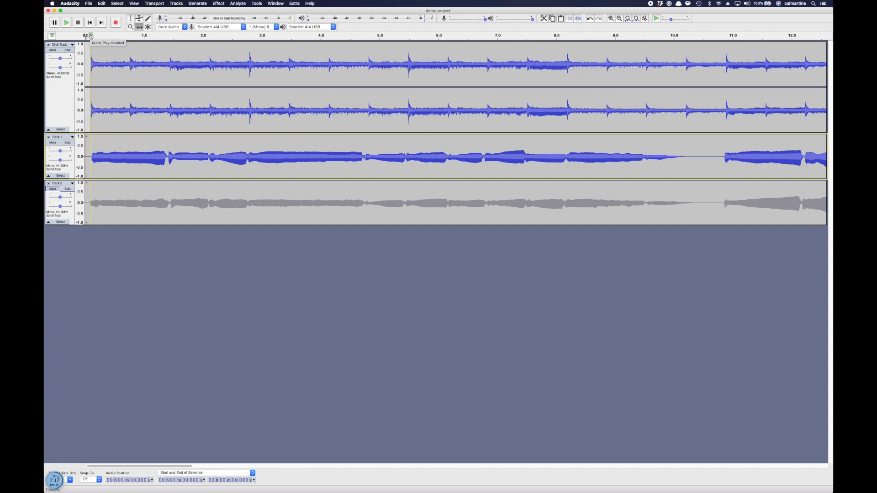
key(space)
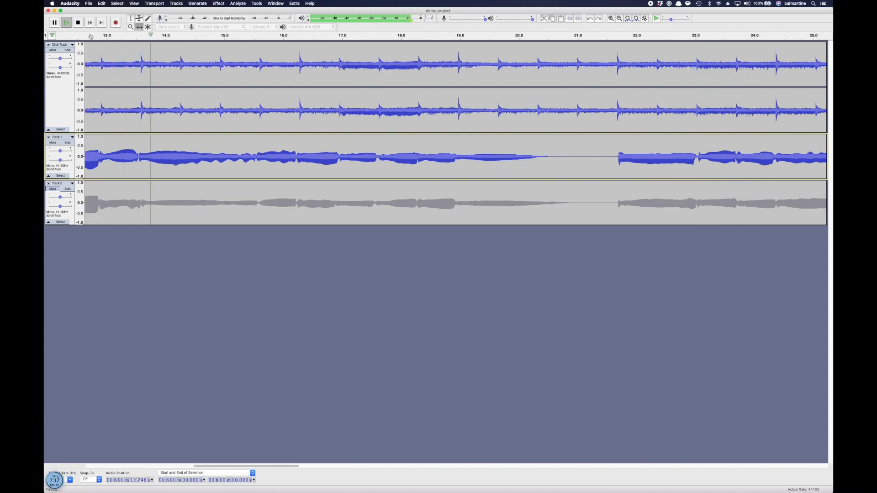
key(space)
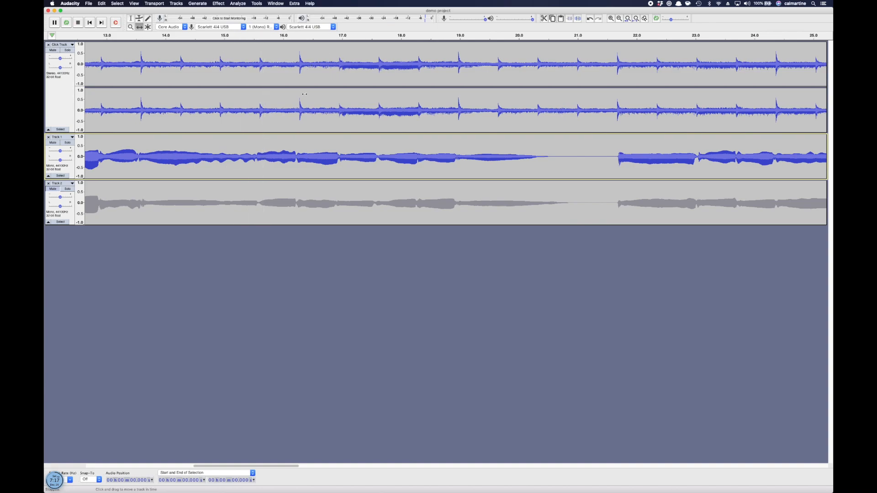
scroll(303, 93, left, 15)
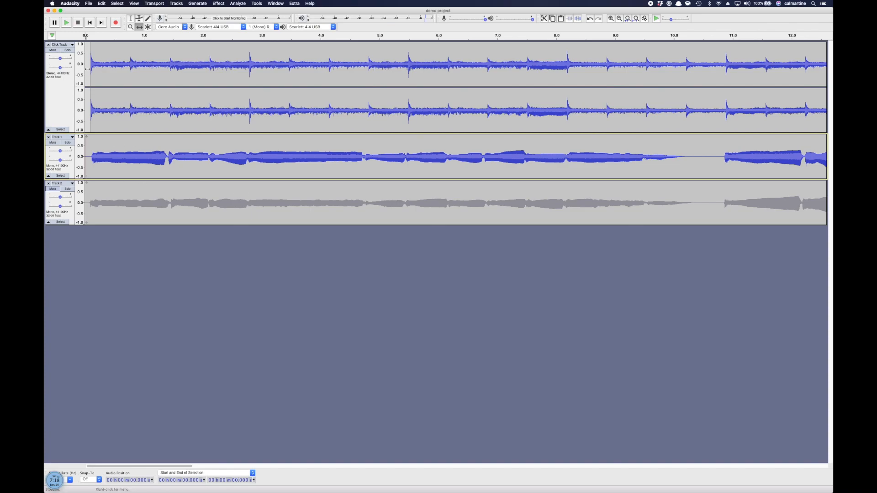
Unmute Track 2 and mute Track 1, and play Track 2 with the click track from the project start
click(53, 189)
click(53, 143)
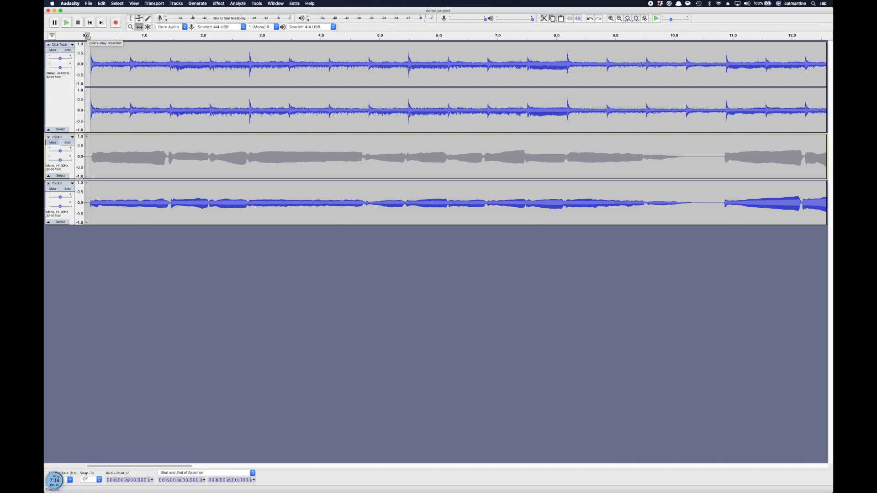
key(space)
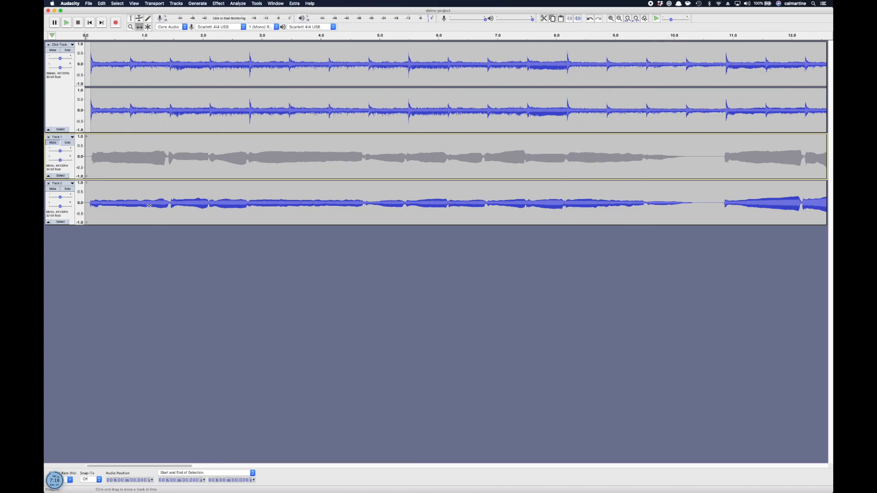
drag(180, 36, 171, 41)
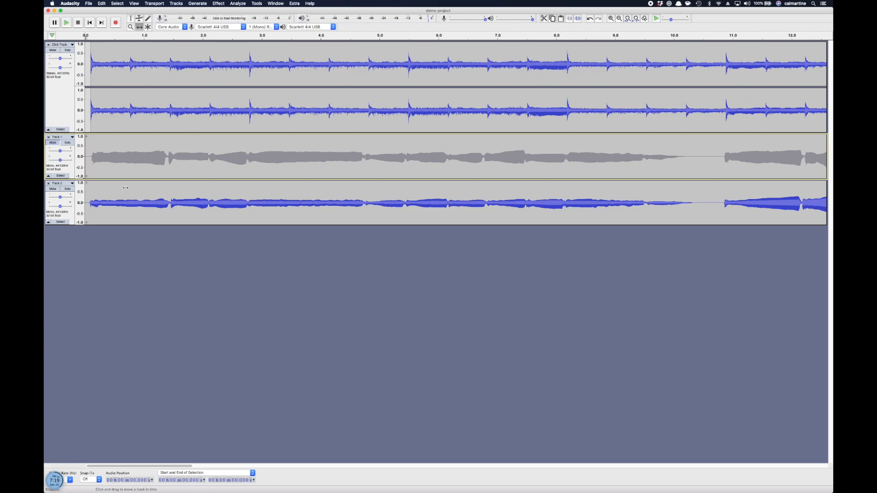
click(172, 37)
mouse_move(173, 37)
mouse_down()
mouse_move(204, 38)
mouse_move(184, 40)
mouse_up()
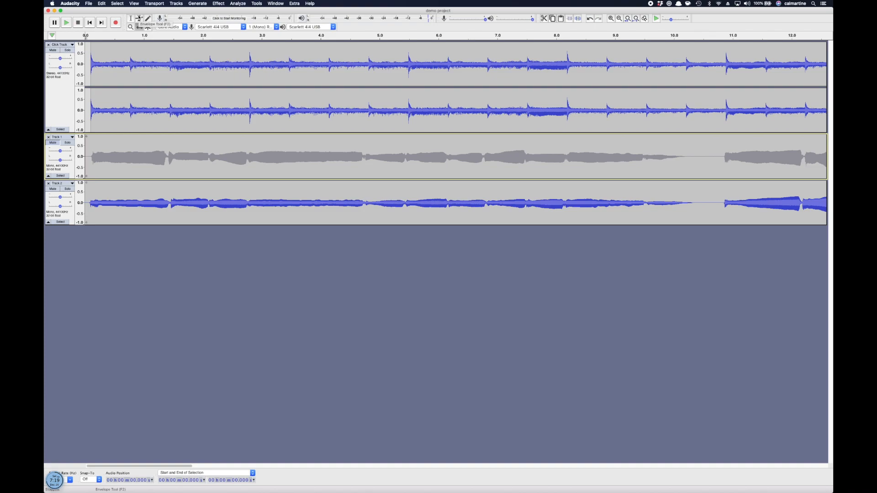
Activate the Envelope tool, and show the Mixer Board with its window moved clear of the upper tracks
click(139, 19)
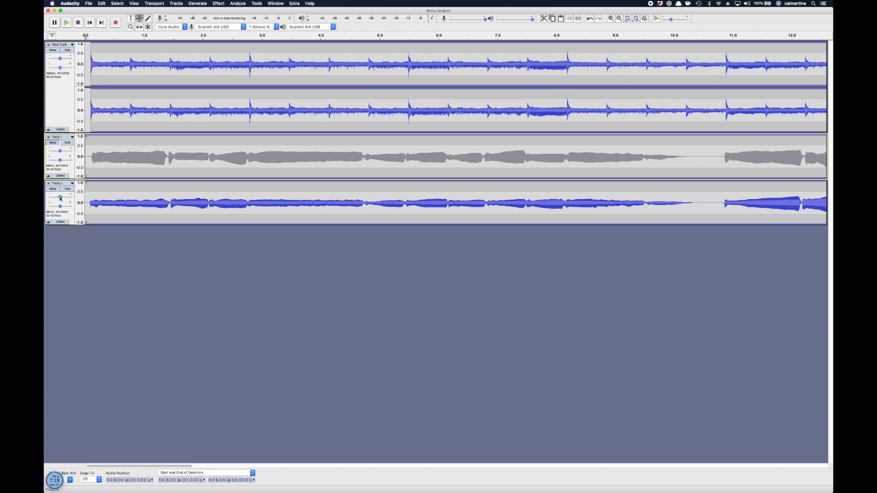
click(218, 3)
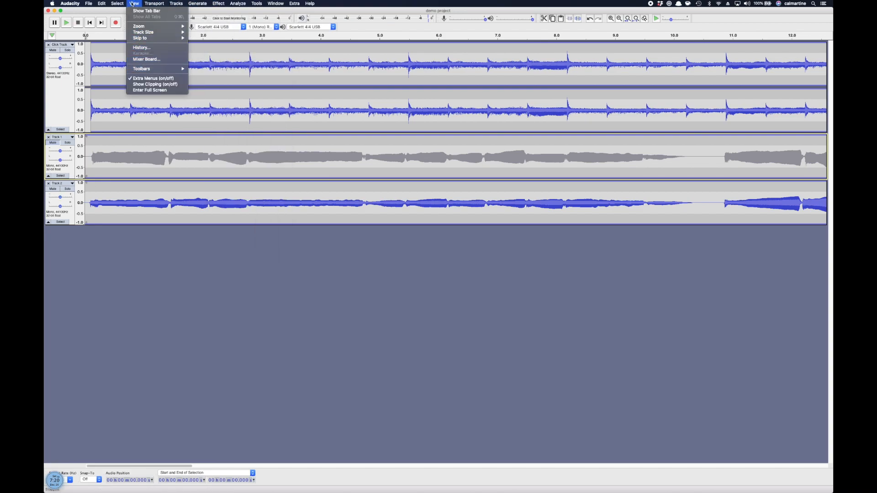
click(146, 59)
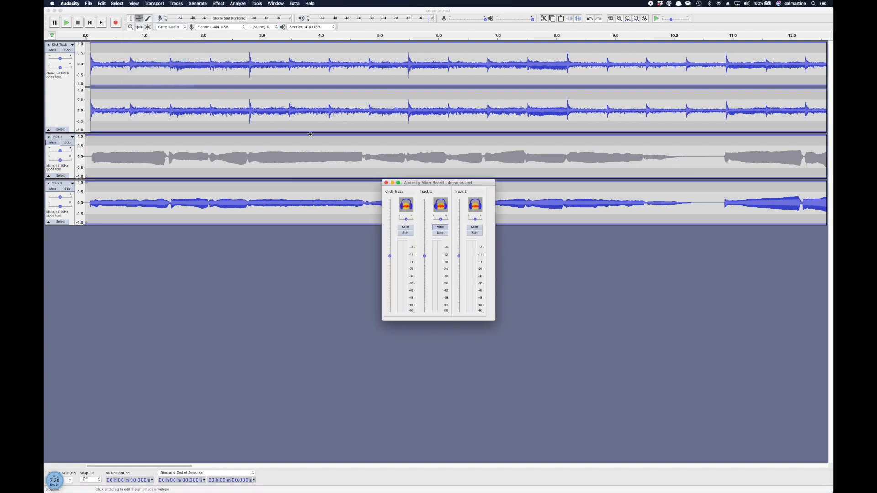
drag(447, 182, 511, 209)
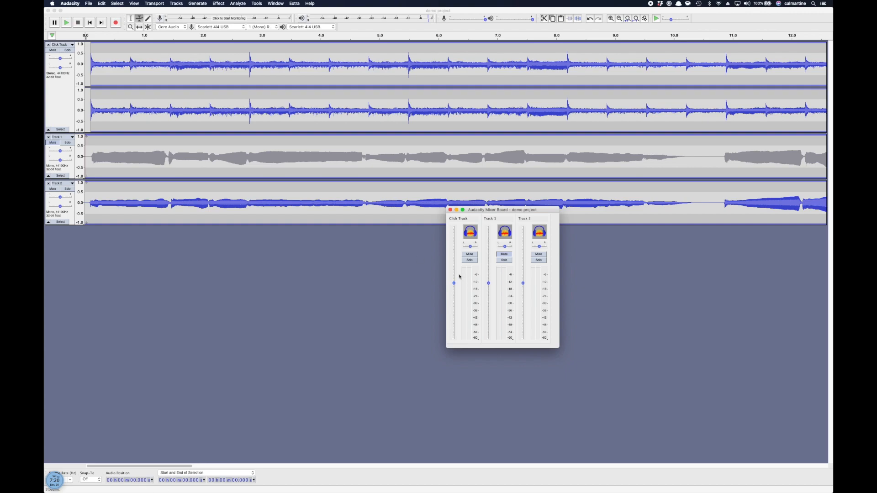
View Track 1's renaming option and the track options offered for Track 2, leaving both tracks as they are
click(72, 137)
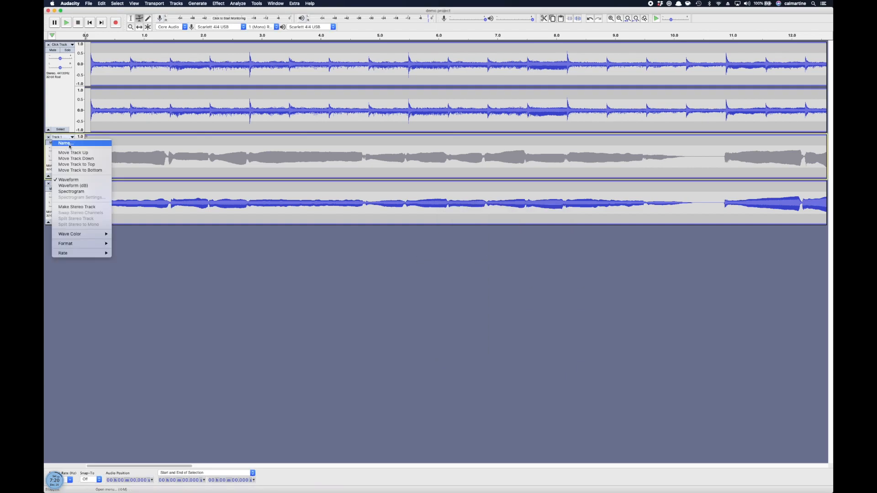
click(70, 144)
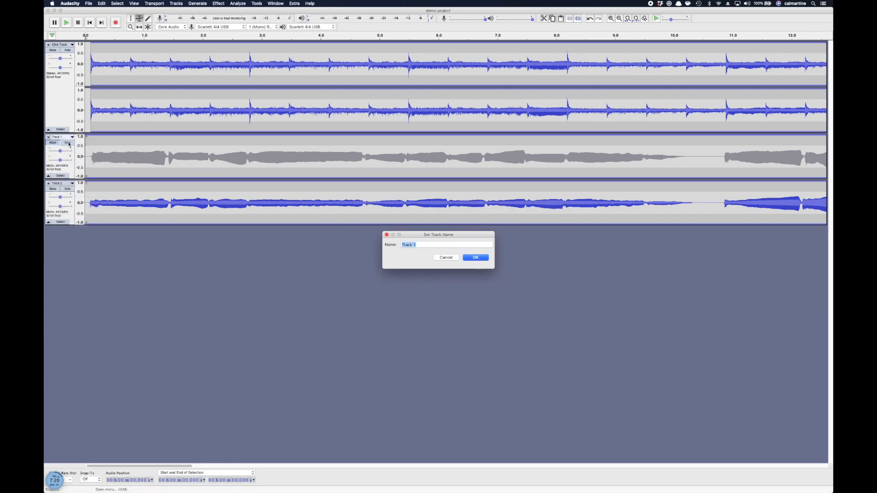
click(386, 234)
click(70, 183)
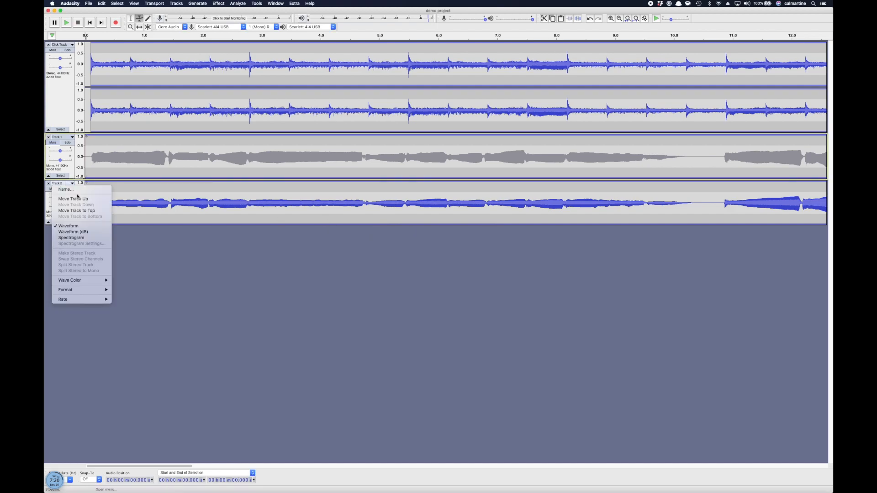
click(69, 183)
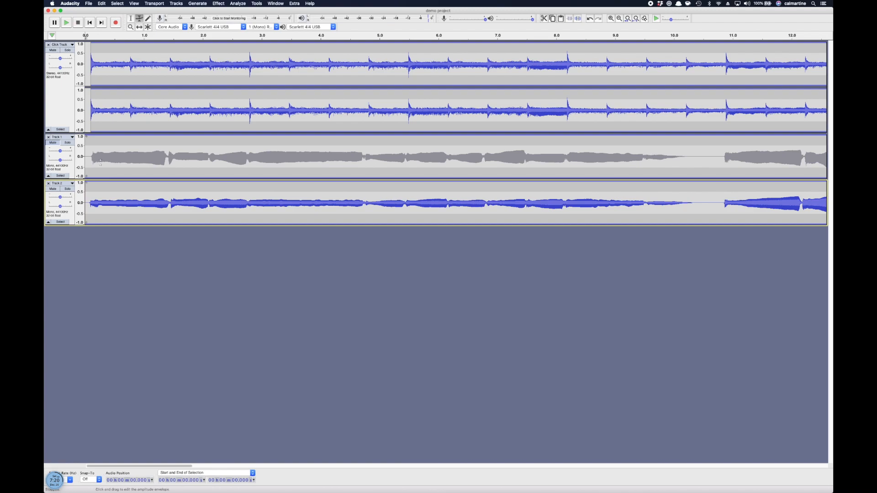
Bring the Mixer Board back into view and reposition its window slightly
click(133, 3)
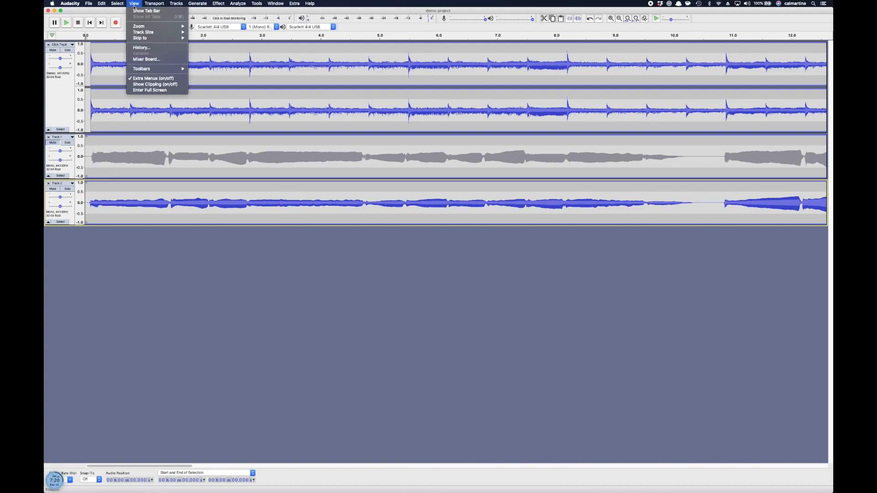
click(145, 60)
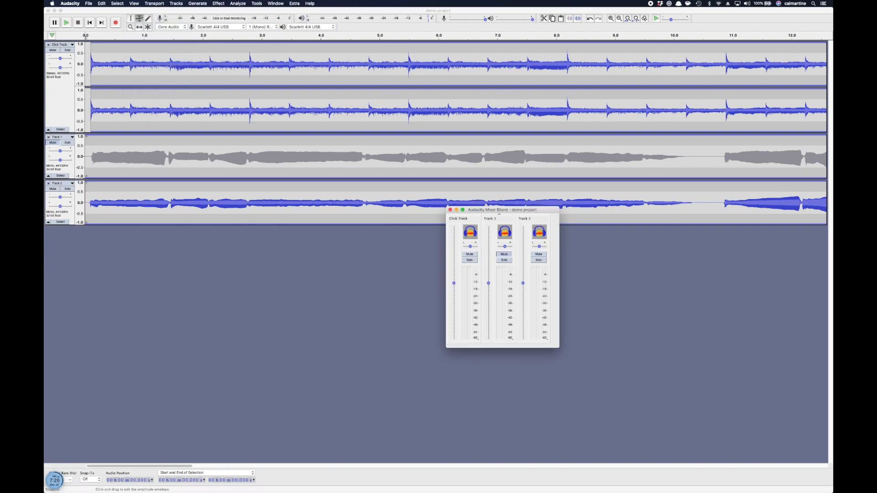
drag(498, 213, 475, 216)
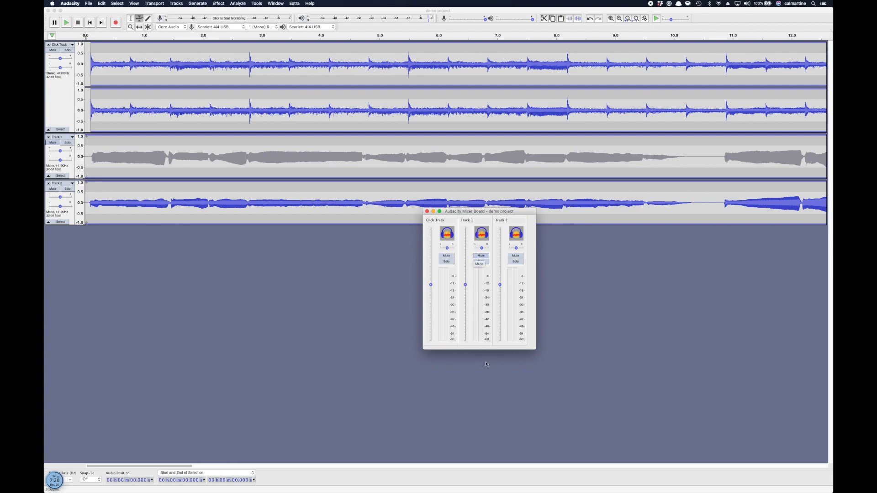
Play the project, bring back the Mixer Board to watch the track level meters during playback, and stop
click(121, 41)
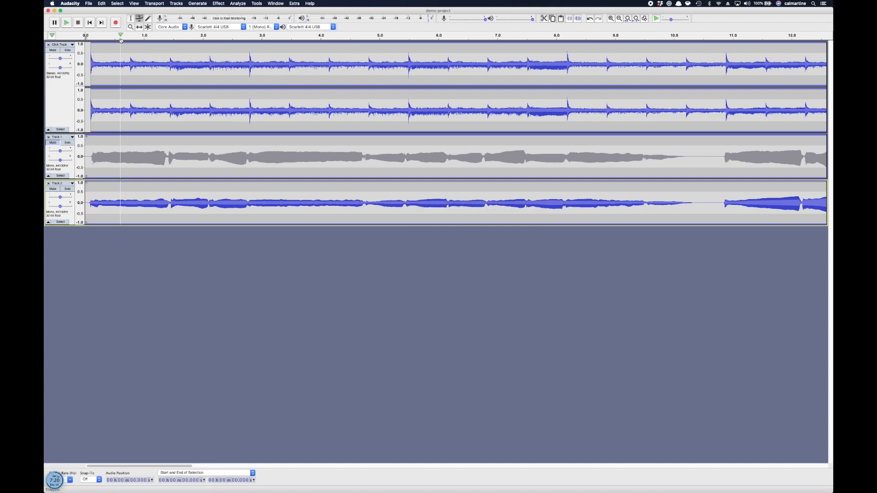
key(space)
click(220, 5)
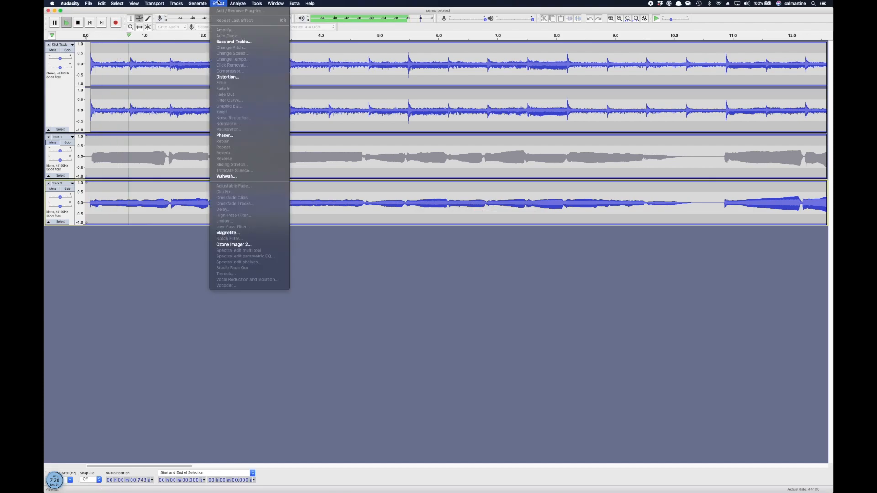
mouse_move(141, 5)
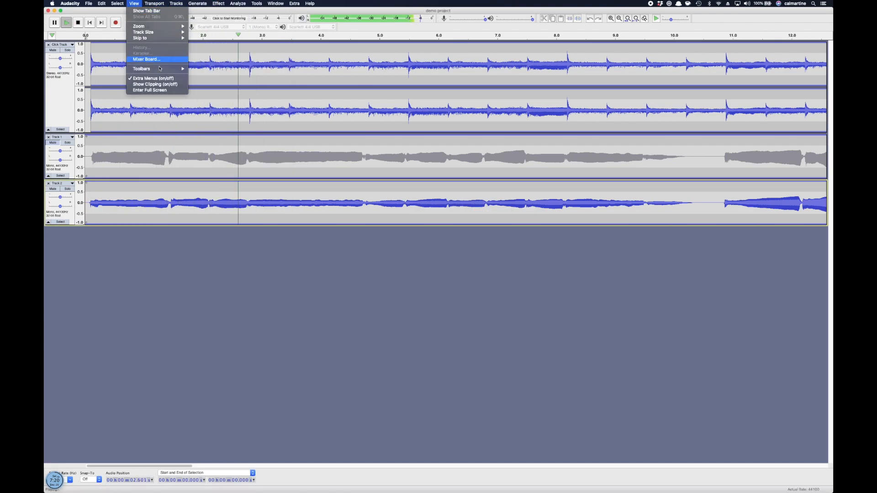
click(146, 60)
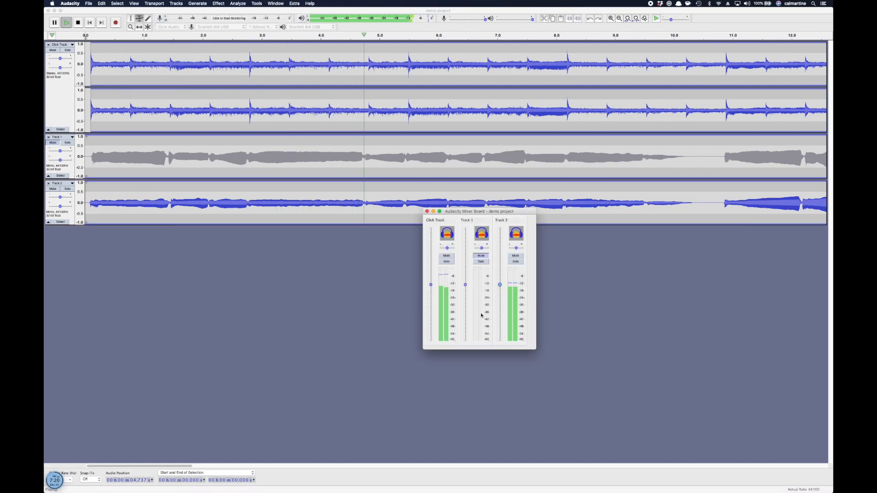
key(space)
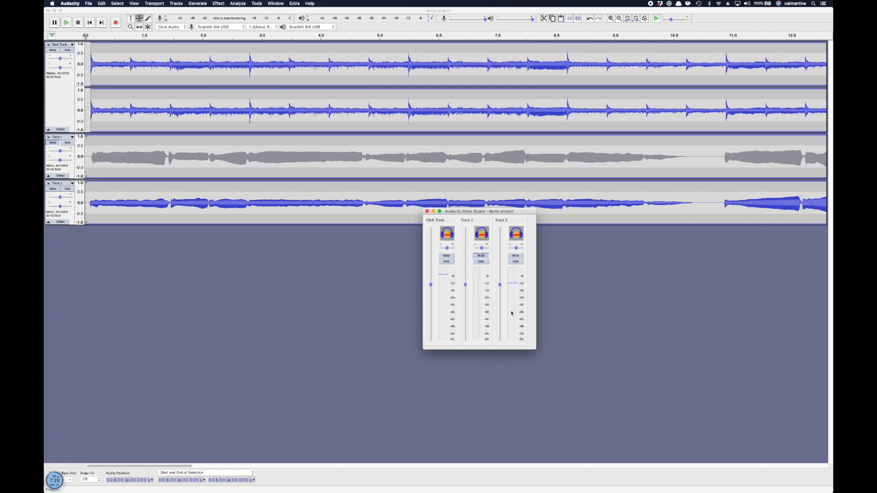
Narrow the project window and place the Mixer Board beside it, enlarged to the full height of the screen
drag(475, 212, 694, 32)
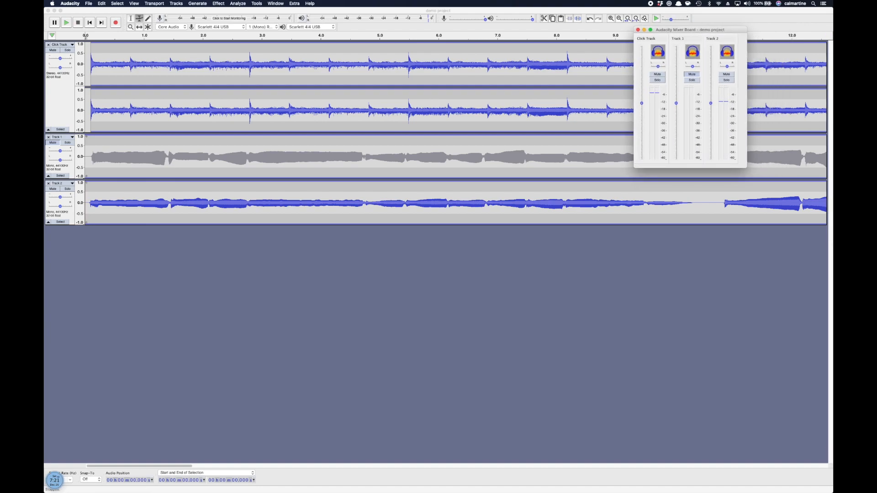
click(821, 477)
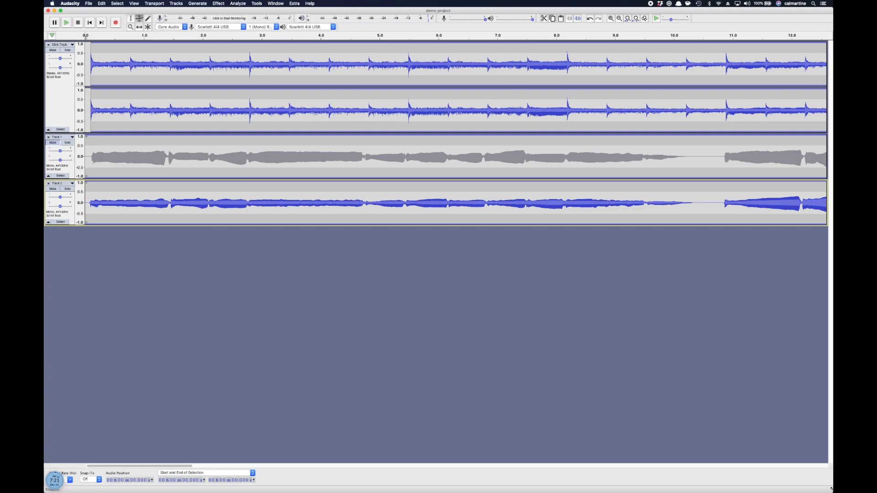
drag(830, 486, 758, 479)
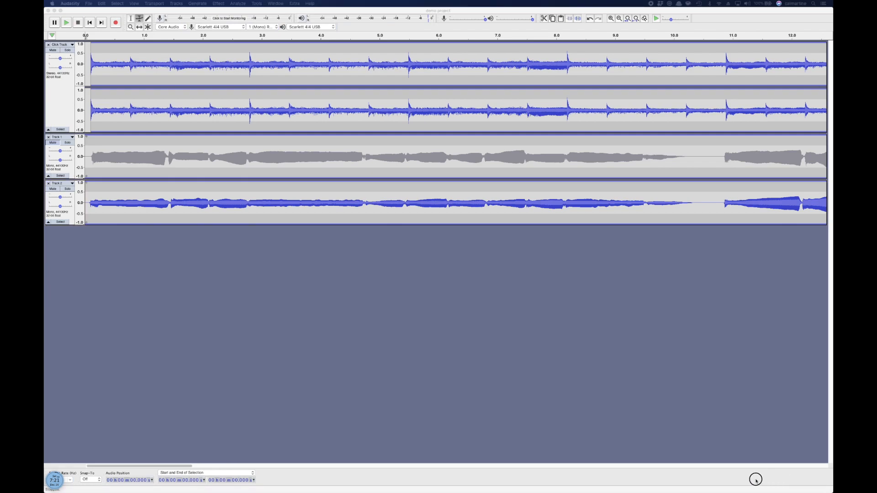
click(782, 458)
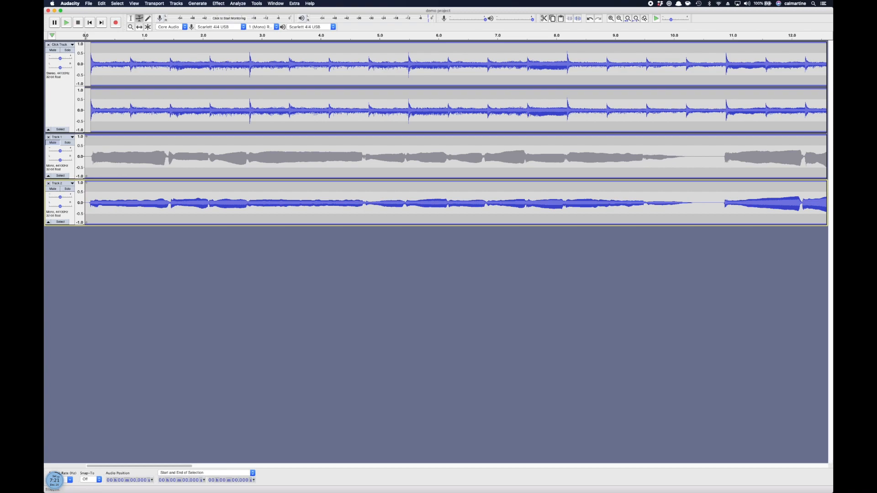
drag(831, 461, 605, 460)
drag(677, 30, 677, 10)
drag(744, 148, 826, 491)
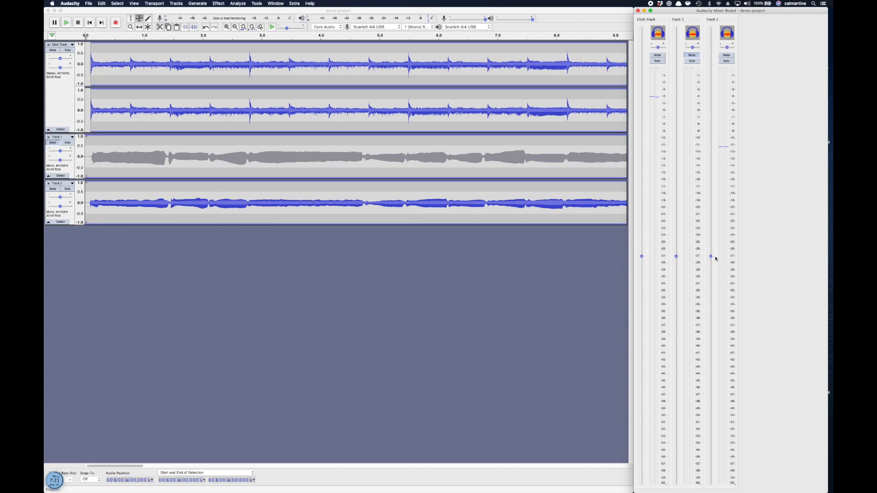
Try lowering and raising Track 2's gain with its Mixer Board fader
mouse_move(711, 256)
mouse_down()
mouse_move(709, 124)
mouse_move(709, 293)
mouse_move(710, 273)
mouse_up()
drag(710, 264, 710, 257)
click(711, 257)
drag(711, 257, 711, 284)
drag(710, 284, 714, 127)
drag(720, 280, 715, 308)
Shape Track 2's volume envelope to fade down from about 1.5 s, stay low until about 4 s, and rise again by about 4.4 s
mouse_move(169, 201)
mouse_down()
mouse_move(170, 209)
mouse_move(171, 196)
mouse_up()
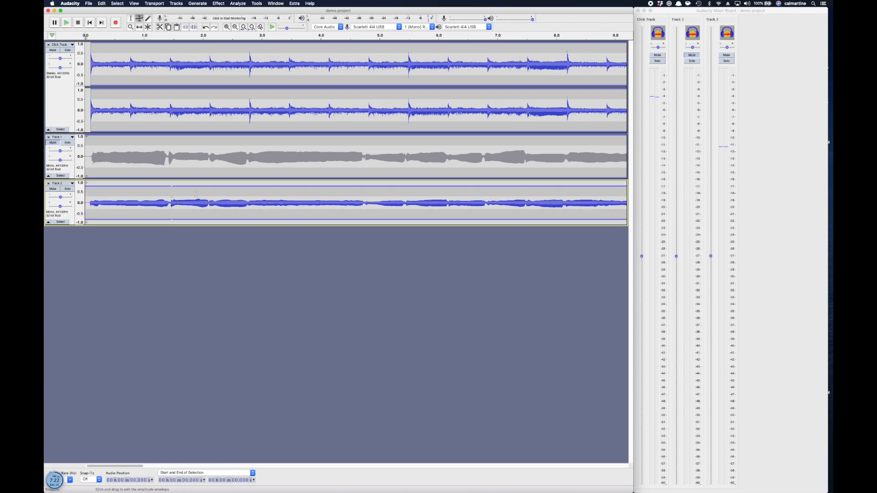
mouse_move(199, 201)
mouse_down()
mouse_move(196, 182)
mouse_move(197, 201)
mouse_move(188, 189)
mouse_up()
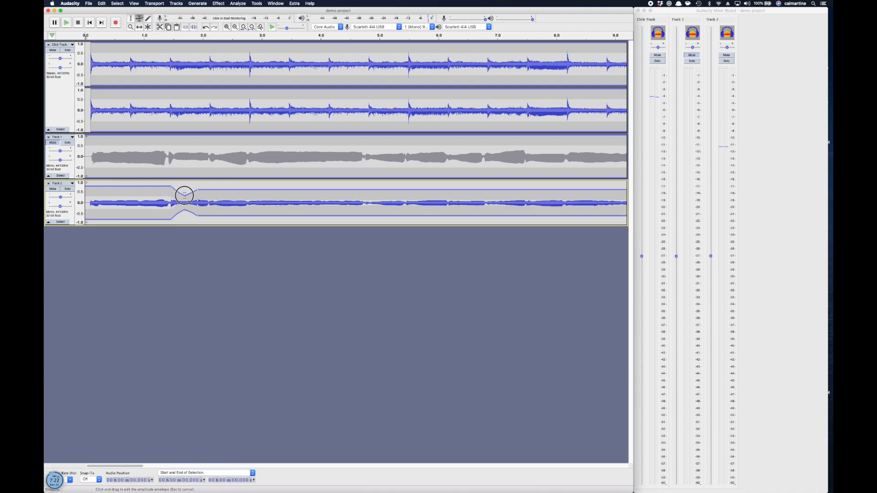
drag(183, 202, 183, 203)
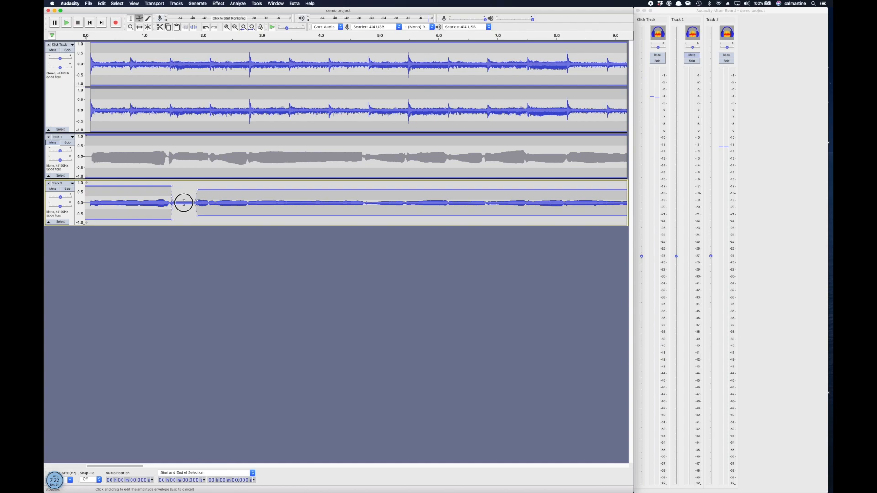
drag(183, 203, 320, 199)
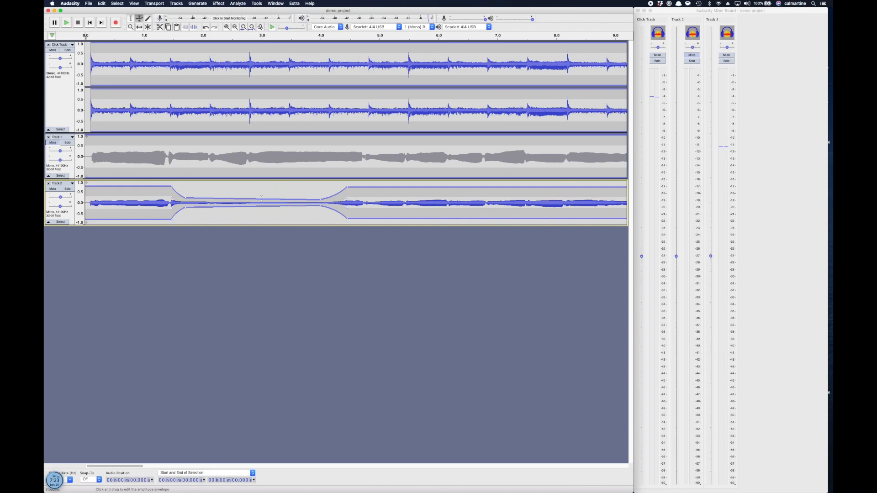
Try Track 2's pan and gain controls, leaving pan centred and gain slightly raised, and unmute Track 1
click(63, 207)
click(64, 198)
drag(64, 198, 62, 197)
click(63, 207)
drag(63, 207, 60, 206)
click(56, 143)
click(57, 143)
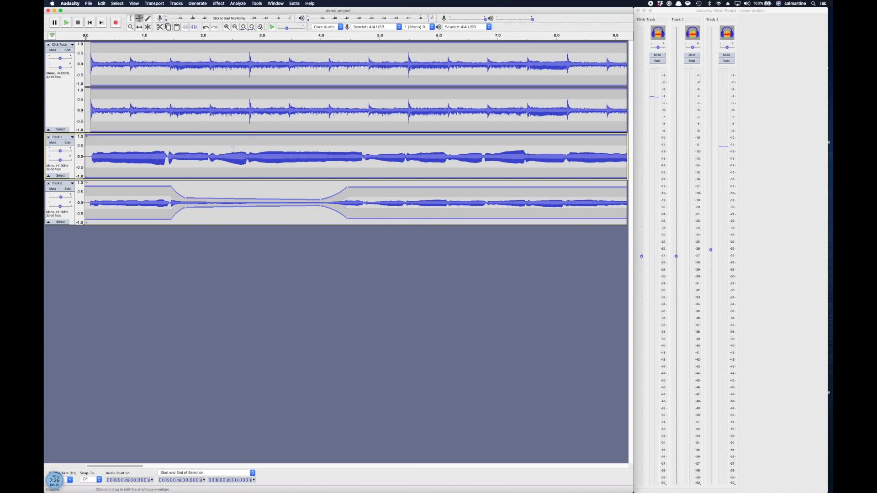
With the Selection tool, select the click track from about 2.12 to 3.74 s, and replace the selection with a cursor at about 1.80 s
key(F1)
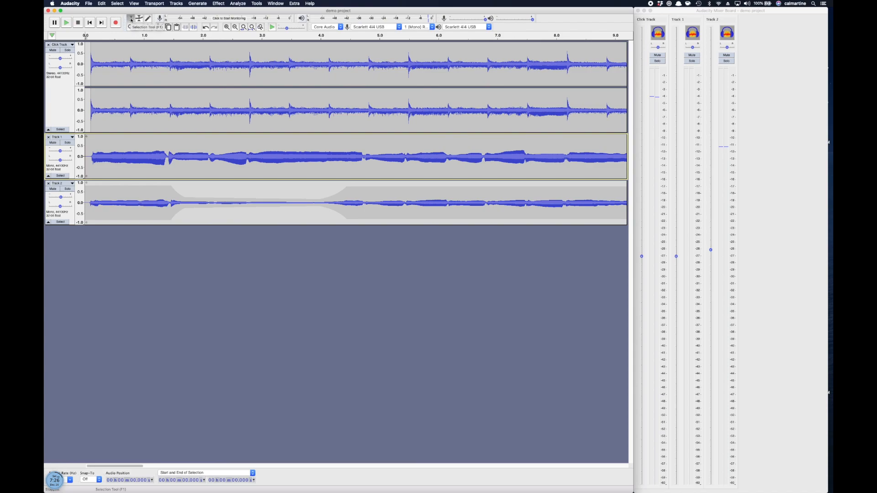
drag(210, 73, 305, 77)
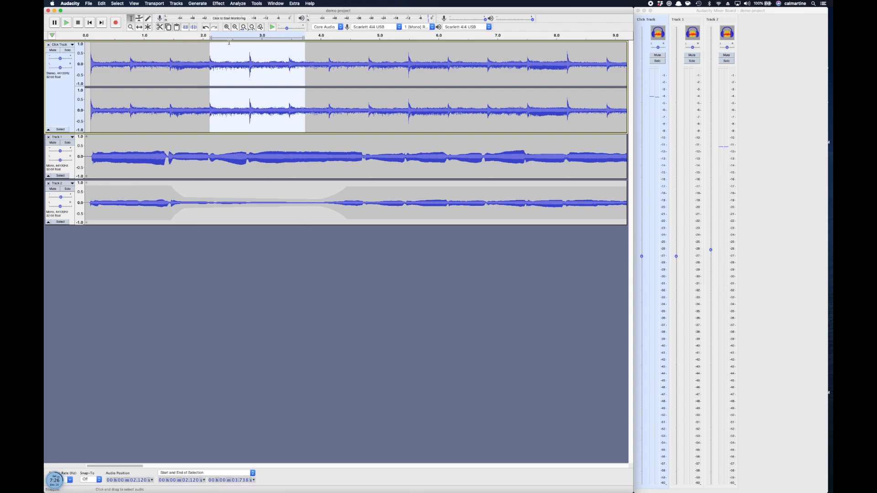
click(191, 66)
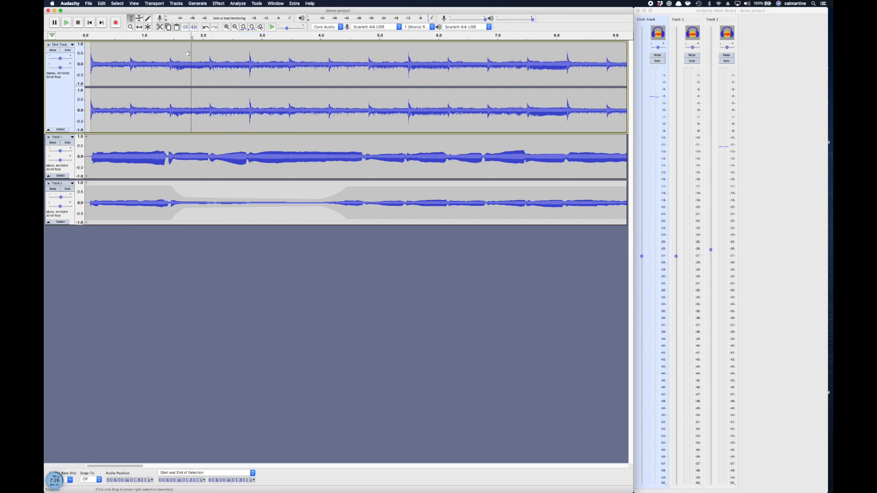
Try to edit the click track's waveform with the Draw tool at the current zoom level
click(147, 19)
click(170, 72)
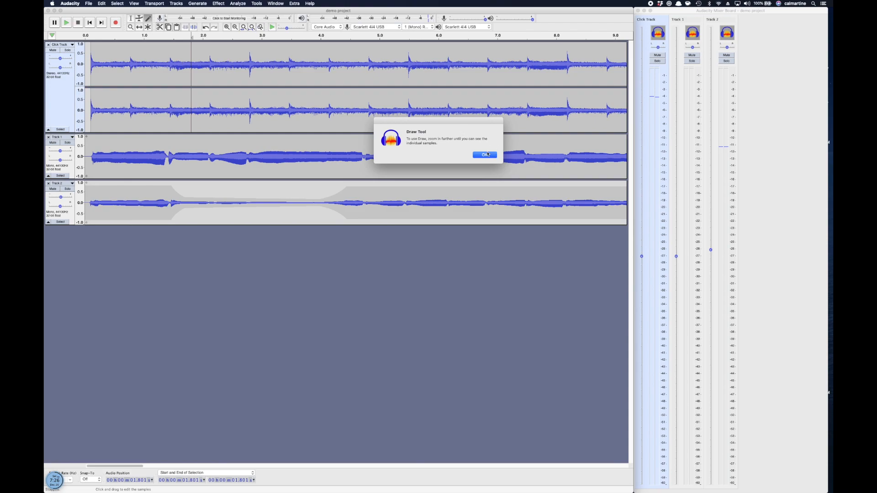
click(485, 155)
Redraw a stretch of the click track's waveform near 1.80 s at sample level with the Draw tool, and undo the edit
click(131, 27)
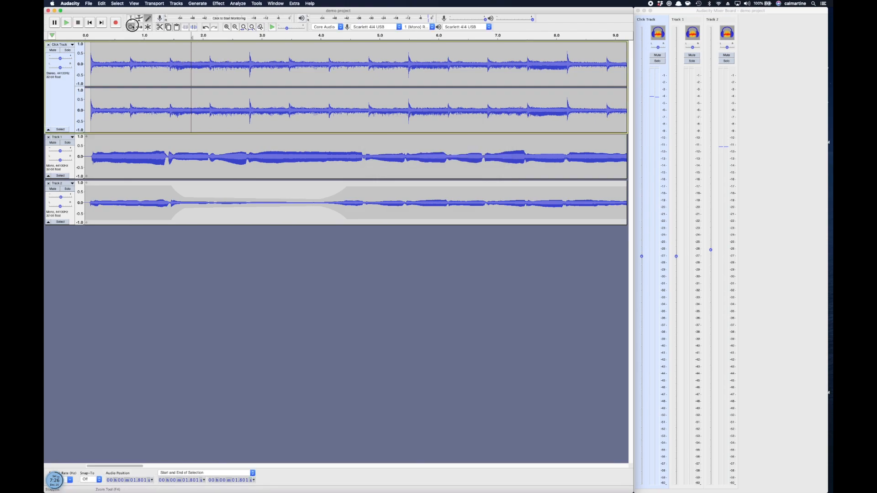
click(195, 70)
click(194, 69)
click(195, 70)
click(195, 70)
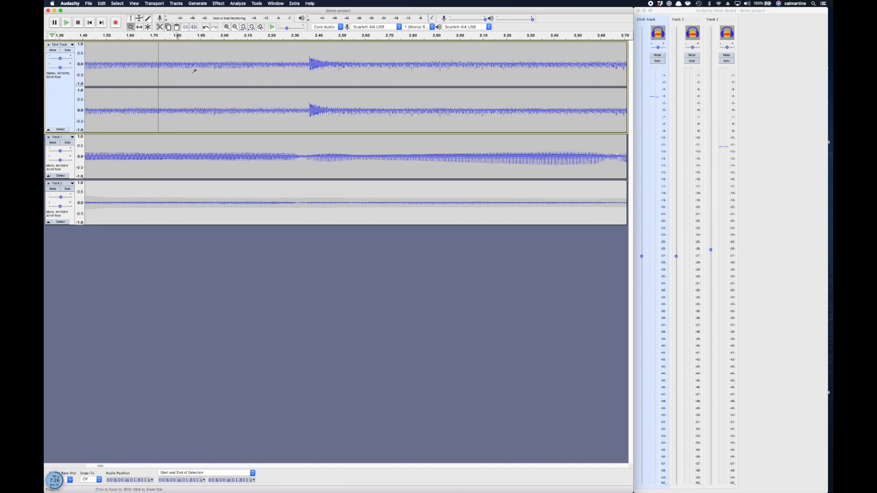
click(194, 70)
click(194, 71)
click(195, 70)
click(195, 70)
click(195, 70)
click(196, 69)
click(148, 19)
mouse_move(197, 72)
mouse_down()
mouse_move(229, 55)
mouse_move(401, 66)
mouse_move(410, 76)
mouse_up()
key(super+z)
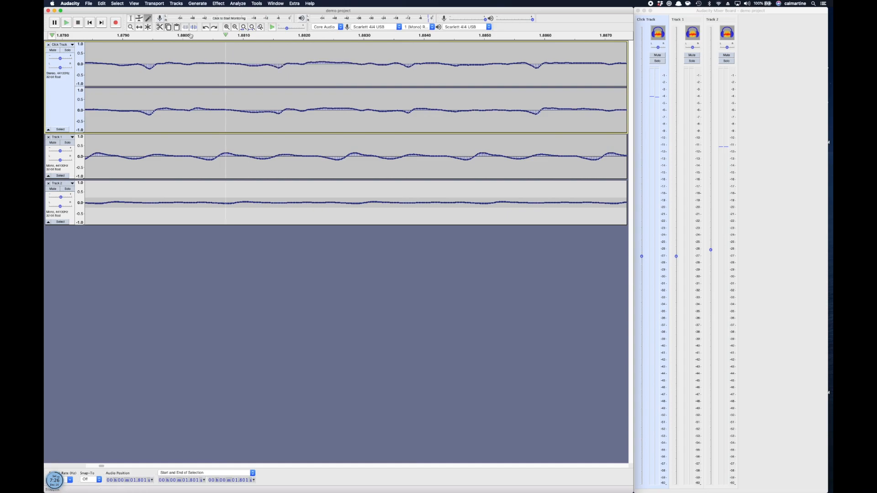
Zoom back out with the Zoom tool until about the first nine seconds of all tracks are shown
key(F4)
shift+click(226, 107)
shift+click(226, 107)
shift+click(225, 107)
shift+click(225, 107)
shift+click(225, 107)
shift+click(226, 106)
shift+click(225, 107)
shift+click(226, 107)
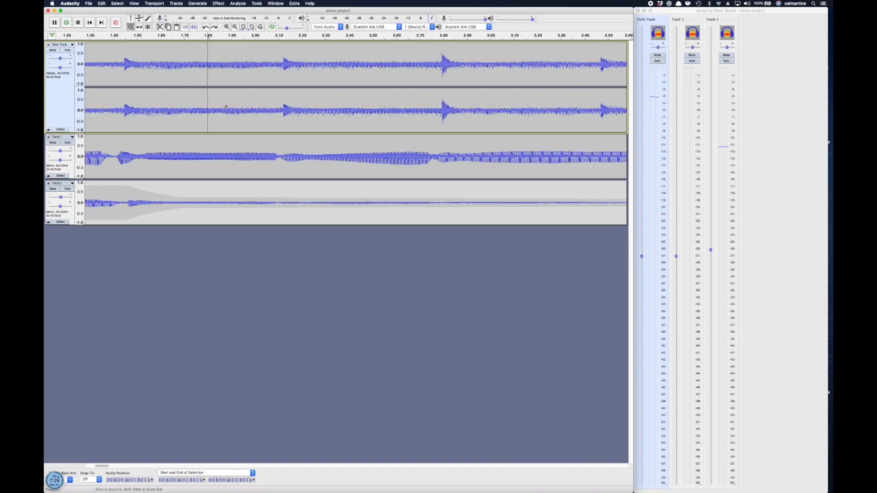
shift+click(226, 107)
shift+click(226, 107)
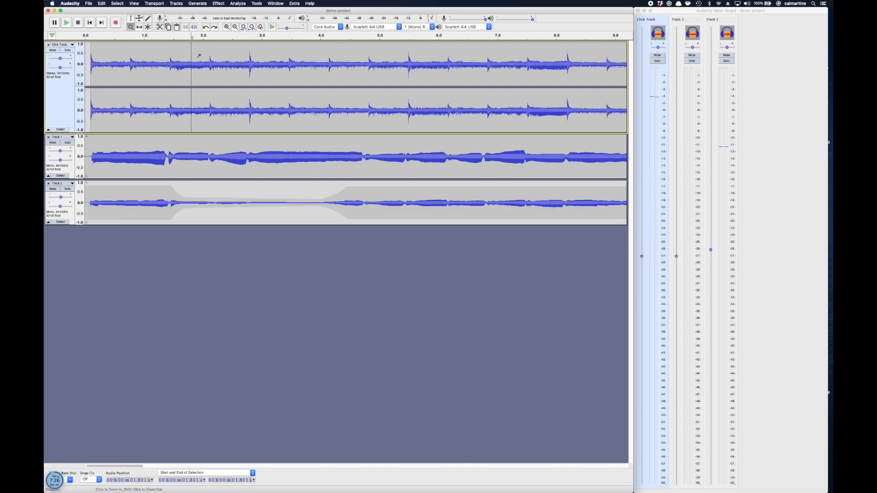
Activate the Multi-Tool, select Track 2 from about 4.76 to 5.19 s, and replace the selection with a cursor at about 4.80 s
click(140, 27)
click(139, 18)
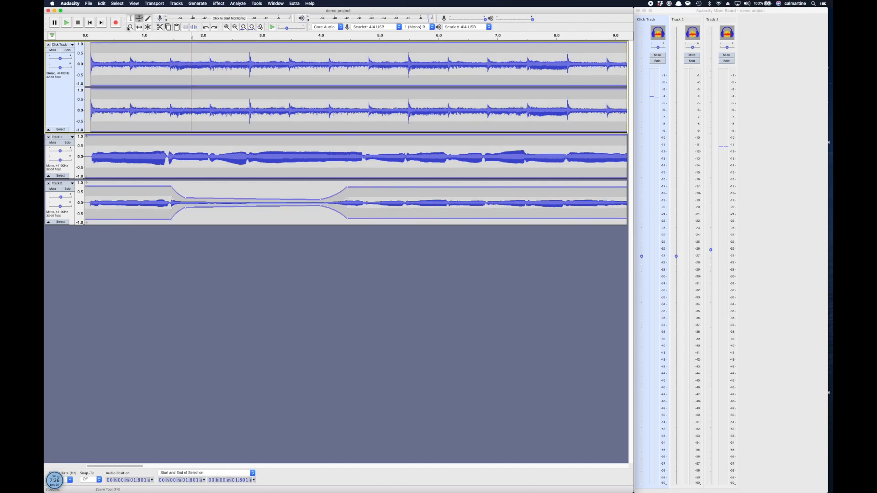
click(148, 29)
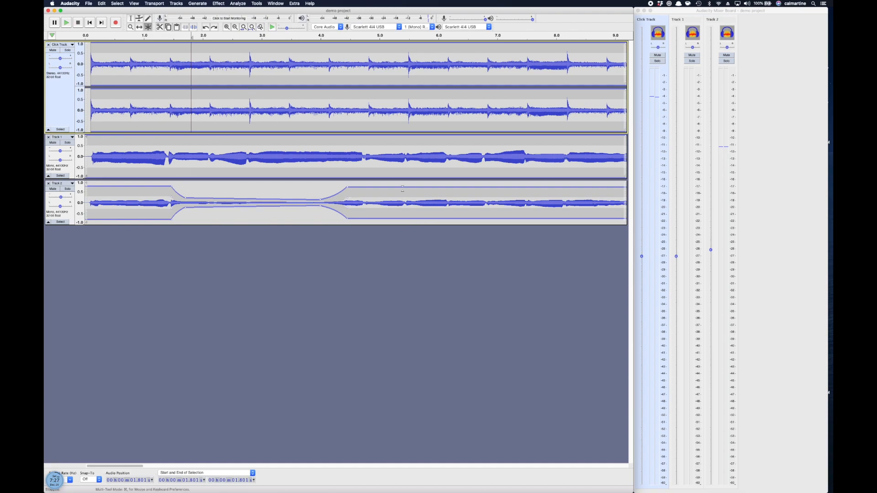
drag(364, 198, 402, 204)
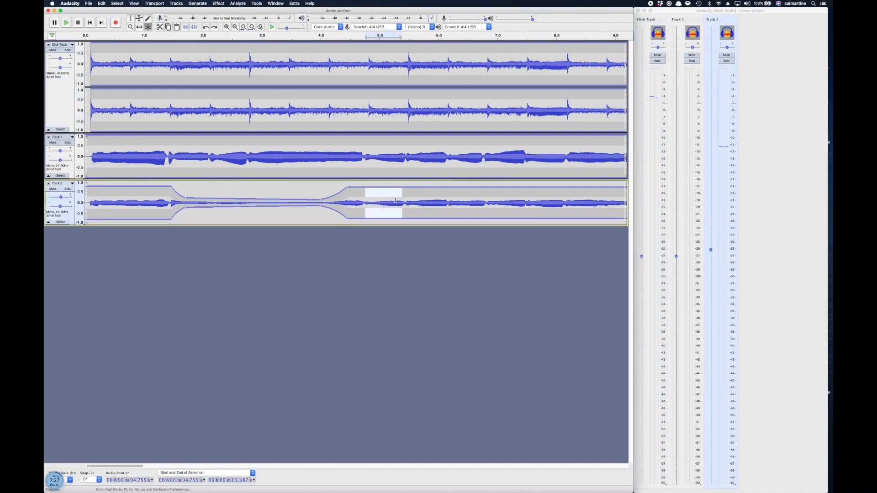
click(367, 187)
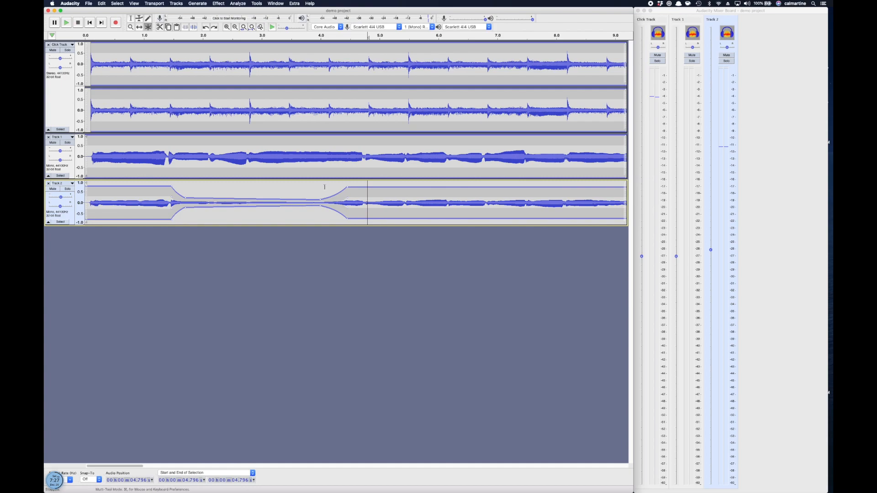
Activate the Zoom tool and solo Track 1
click(131, 28)
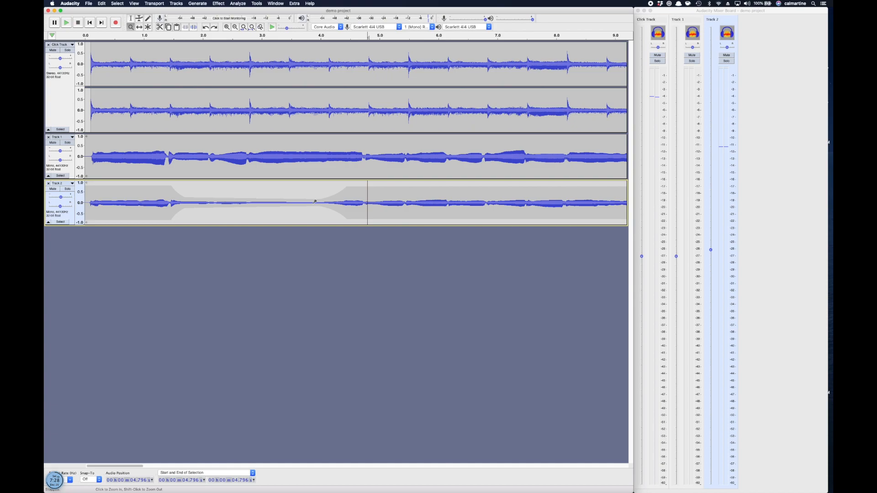
click(67, 146)
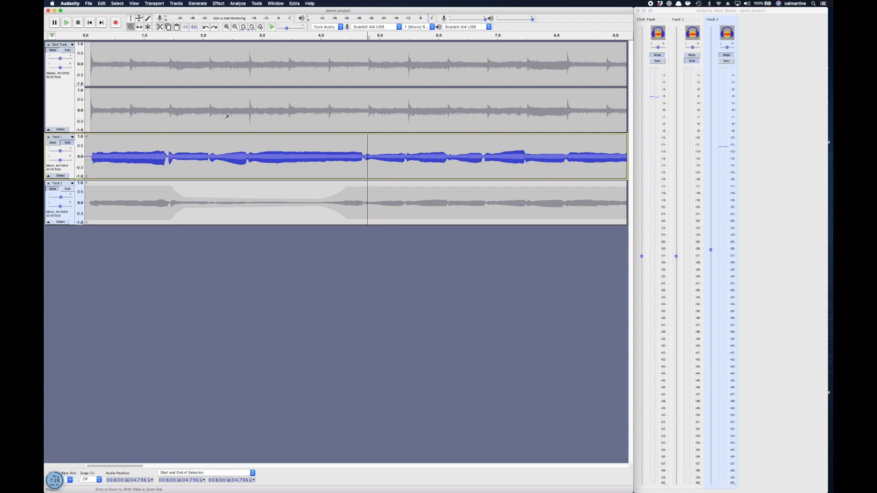
Open the effects plug-in manager to view the available plug-ins, and cancel it without changes
click(219, 3)
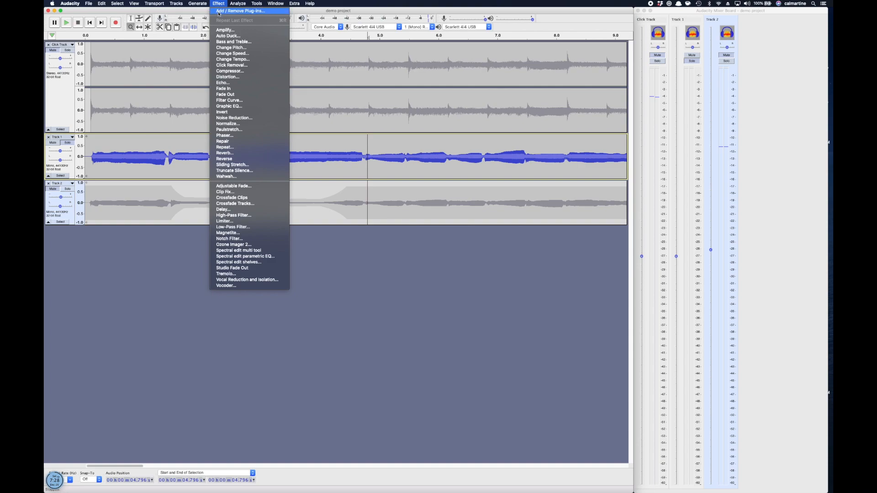
click(218, 12)
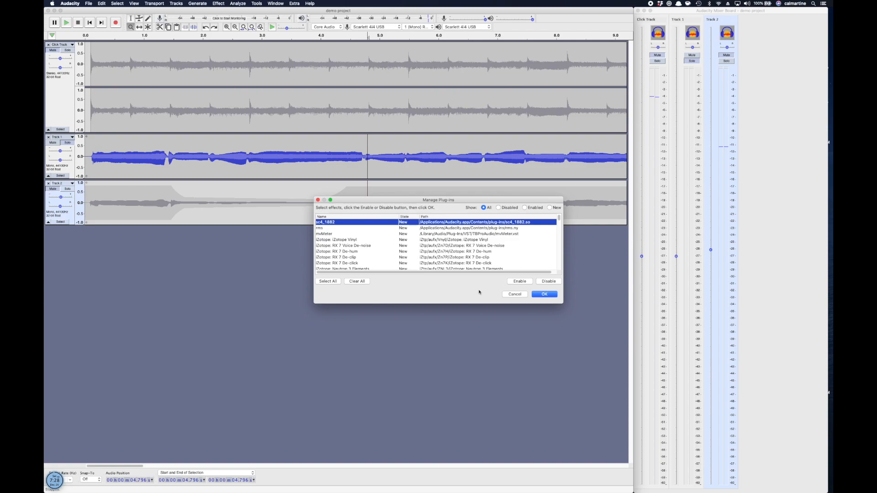
click(514, 295)
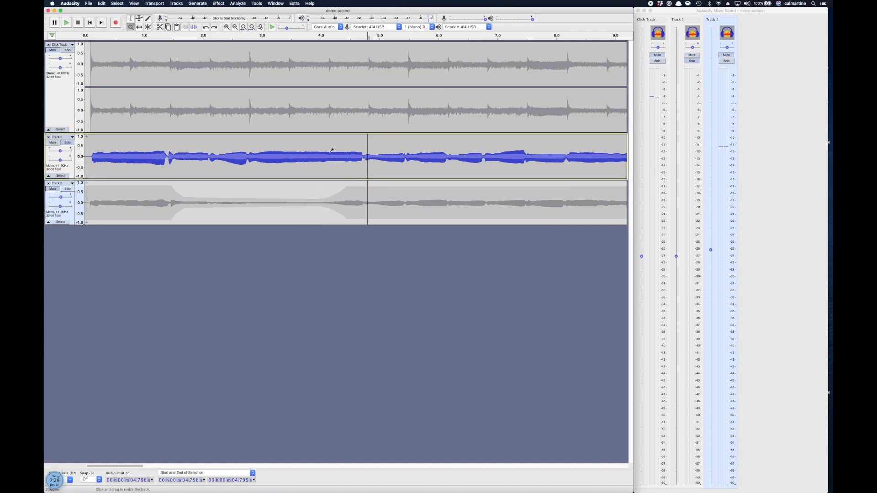
Try to open Noise Reduction without any audio selected, and dismiss the message
click(217, 3)
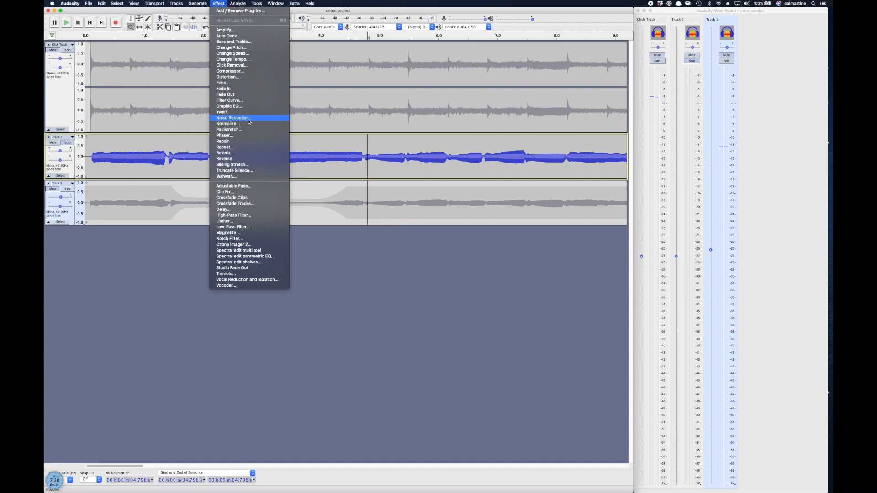
click(249, 118)
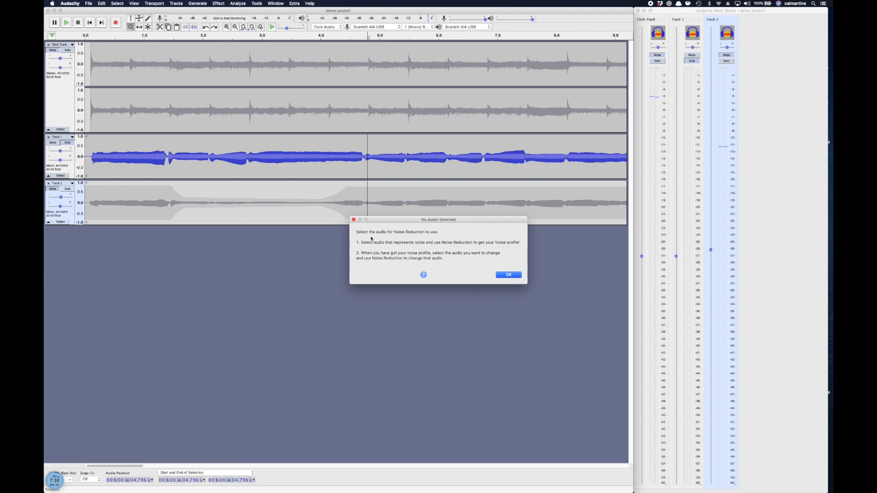
click(353, 219)
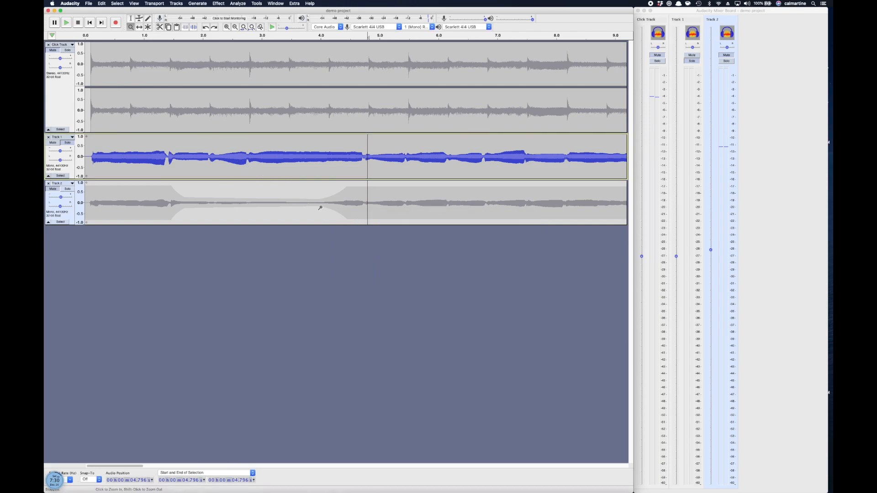
Select the quiet gap in Track 1 from about 10.18 to 10.82 s and capture it as the Noise Reduction profile
scroll(322, 208, right, 10)
scroll(325, 208, left, 4)
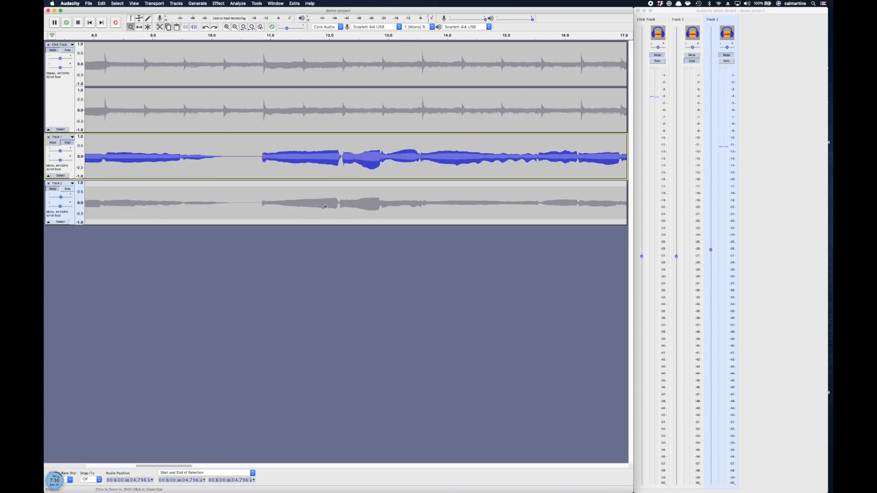
scroll(322, 170, left, 3)
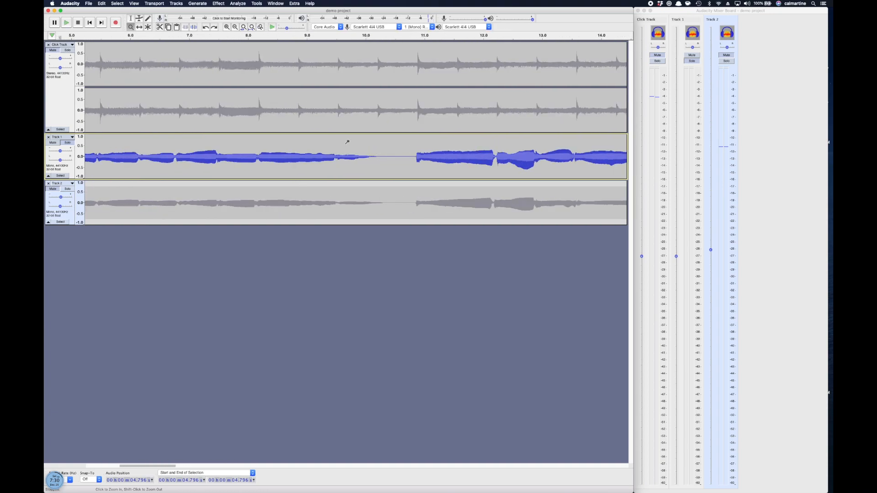
key(F1)
drag(376, 156, 414, 159)
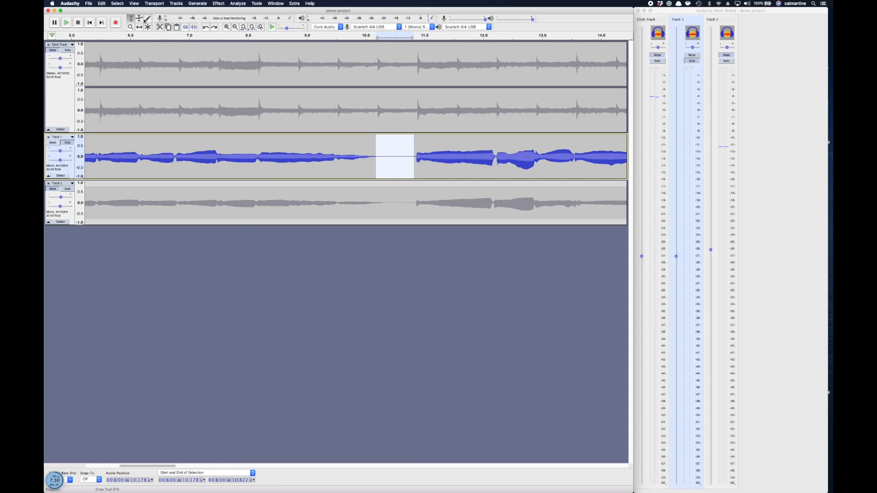
click(218, 4)
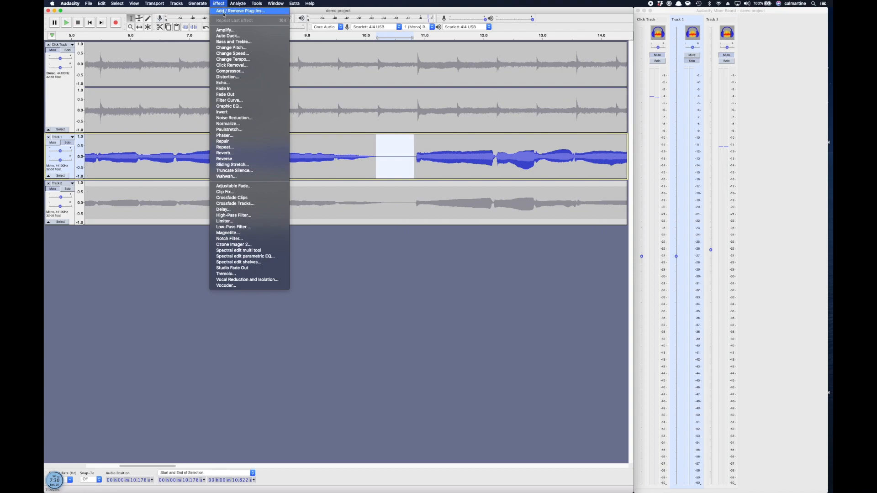
click(264, 120)
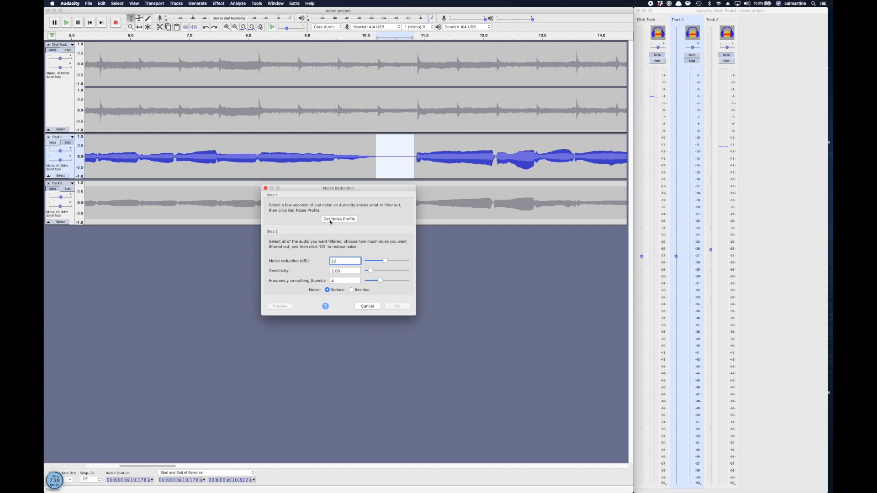
click(331, 221)
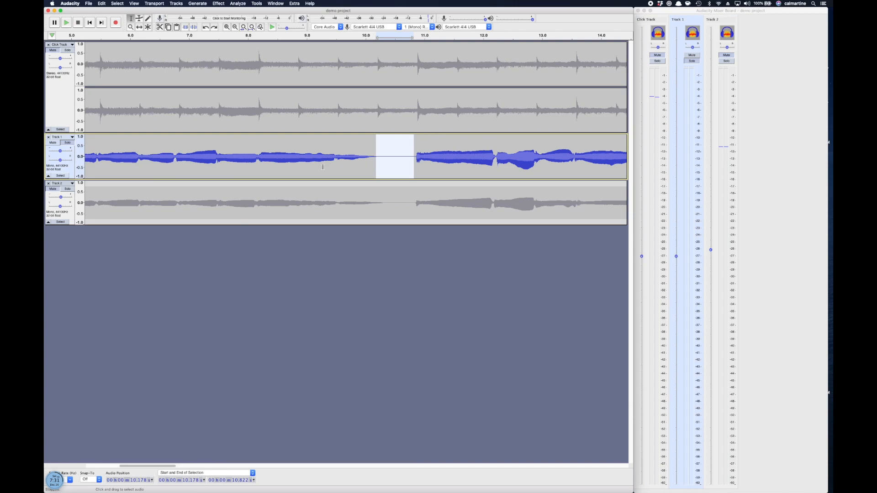
Select all of Track 1 and apply Noise Reduction with the captured profile, adjusting the noise reduction, sensitivity and frequency smoothing amounts
double_click(322, 166)
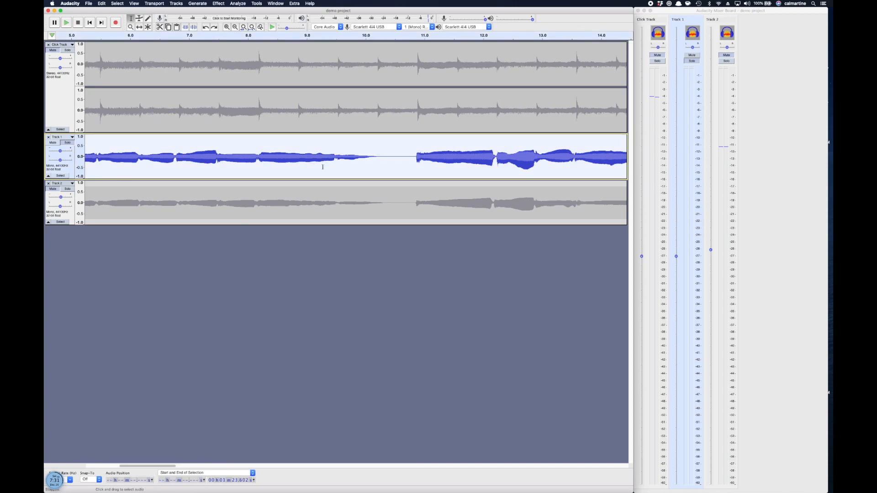
scroll(419, 182, left, 10)
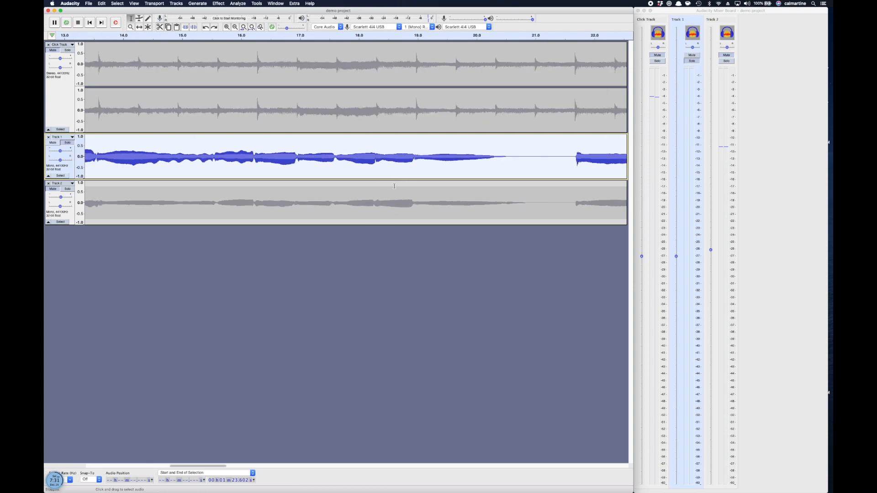
scroll(391, 187, right, 20)
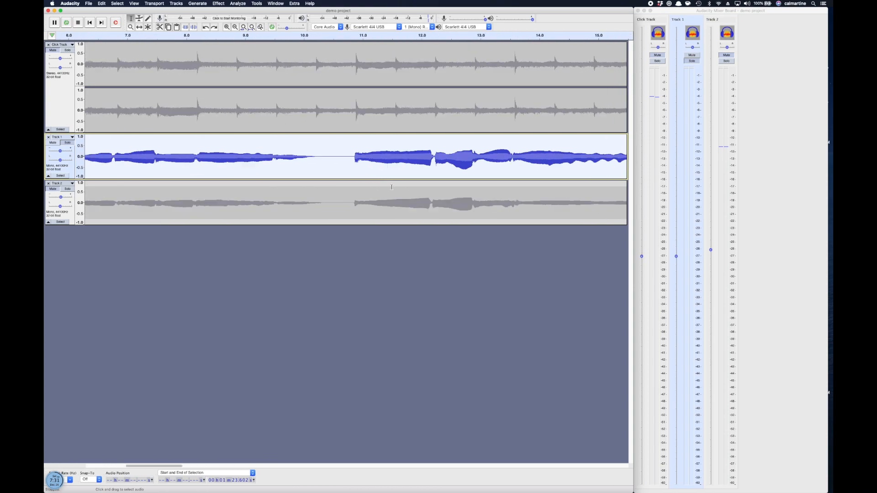
scroll(389, 191, left, 4)
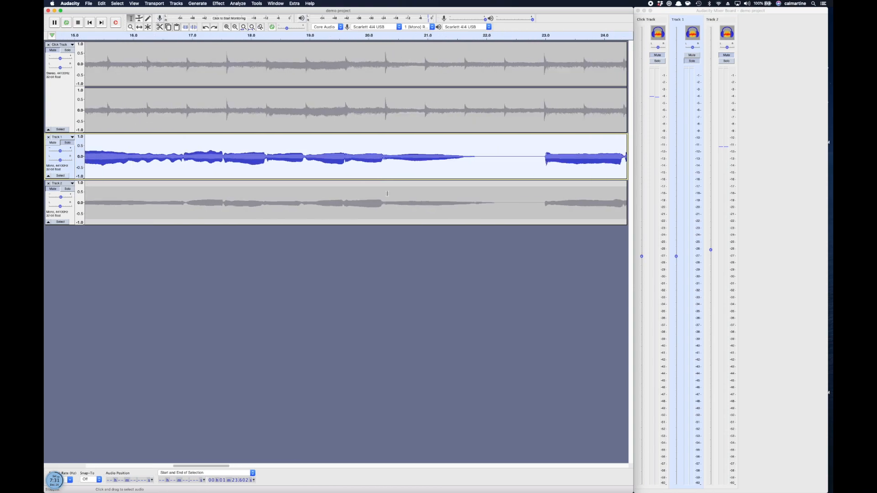
click(218, 3)
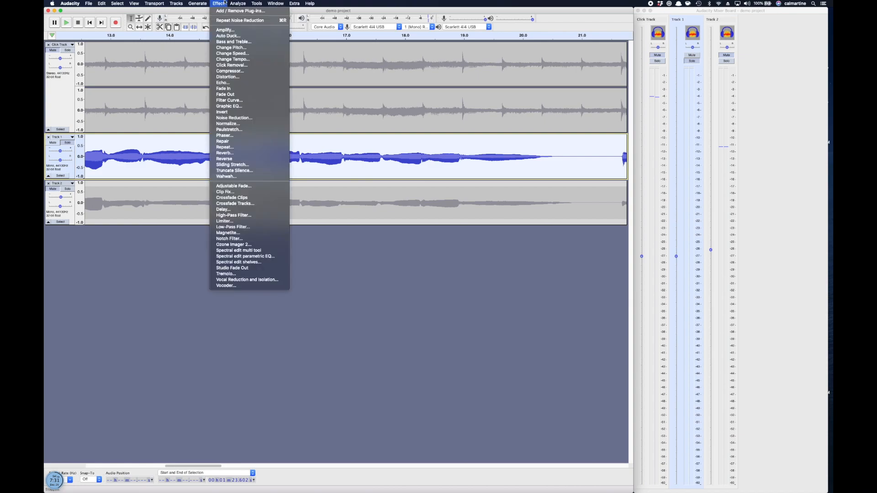
click(246, 117)
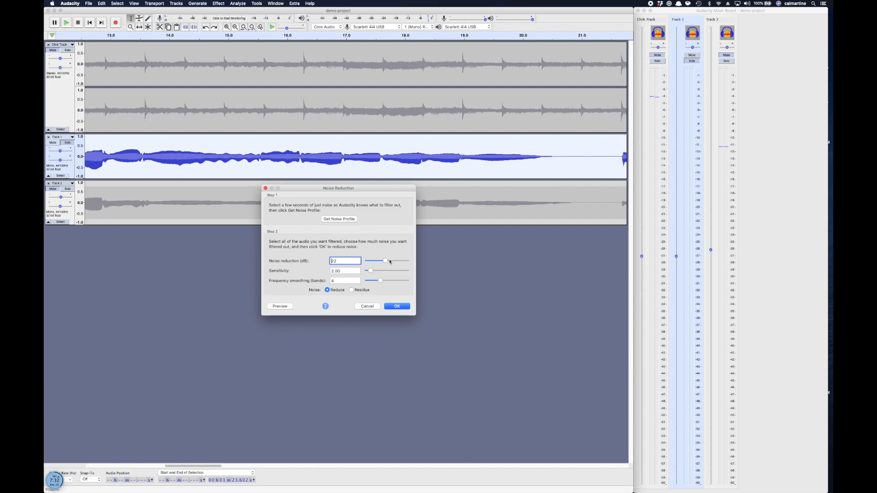
drag(385, 261, 375, 261)
mouse_move(371, 273)
mouse_down()
mouse_move(390, 271)
mouse_move(372, 270)
mouse_move(386, 271)
mouse_move(374, 271)
mouse_move(390, 260)
mouse_move(382, 261)
mouse_up()
mouse_move(381, 283)
mouse_down()
mouse_move(399, 282)
mouse_move(382, 284)
mouse_up()
click(400, 307)
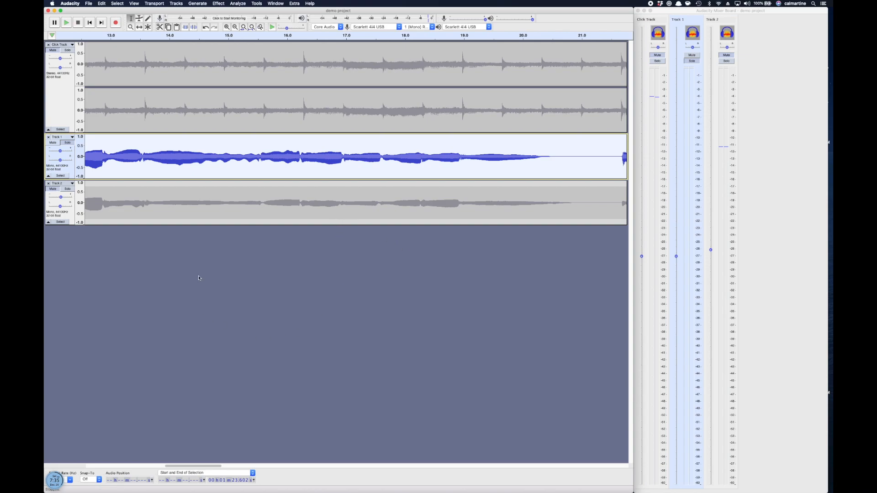
Open the Graphic EQ for Track 1, try raising and lowering several bands, and flatten the curve
click(218, 3)
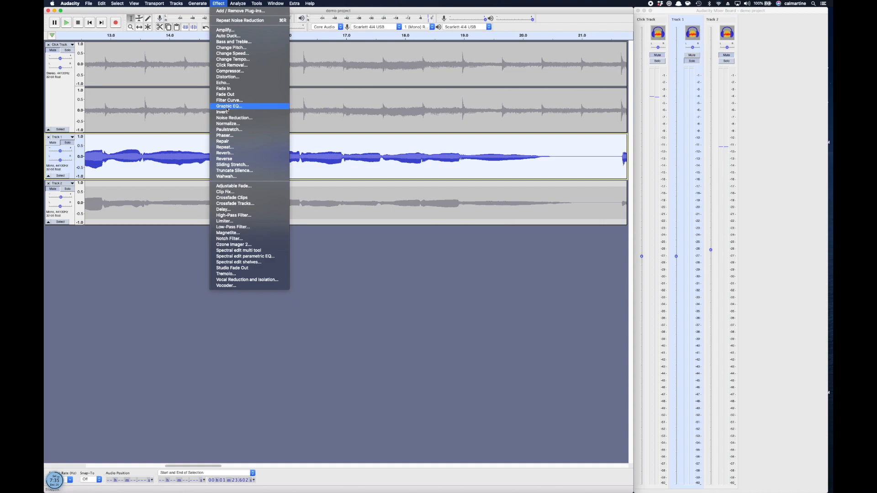
click(228, 109)
mouse_move(280, 216)
mouse_down()
mouse_move(368, 191)
mouse_move(264, 216)
mouse_up()
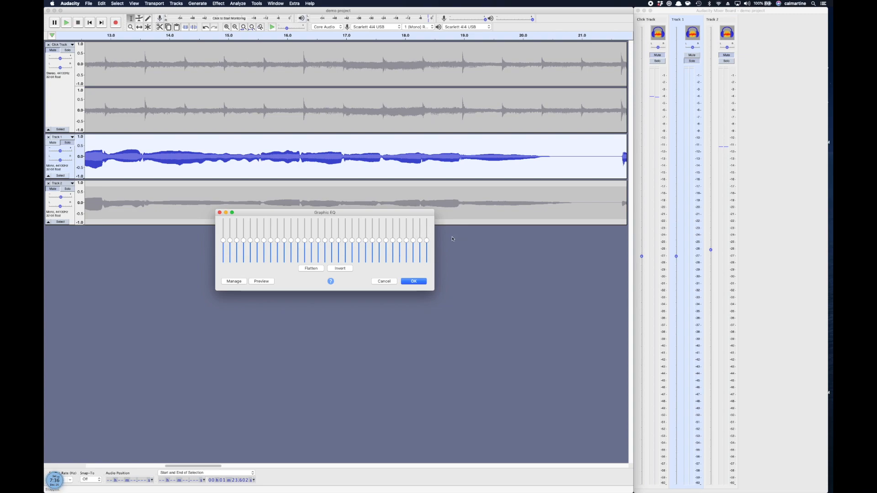
drag(325, 240, 325, 226)
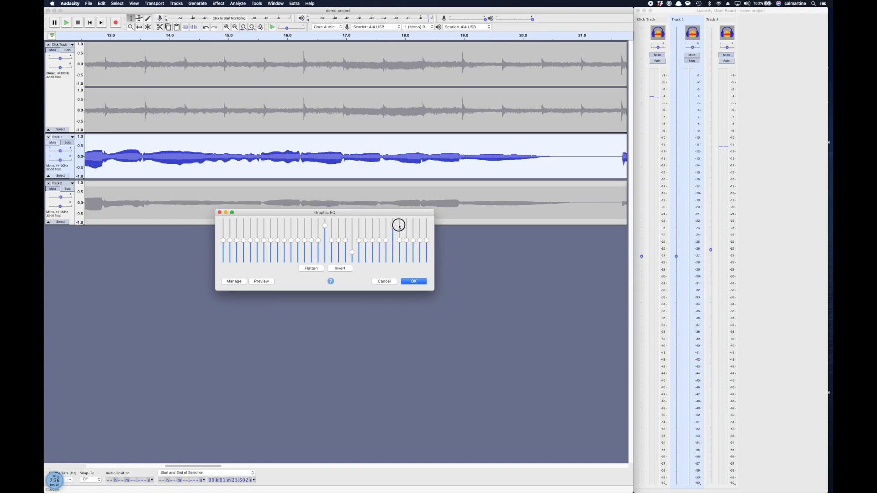
click(320, 268)
Try moving two middle Graphic EQ bands in opposite directions, invert the curve, and flatten it
drag(338, 240, 352, 221)
click(348, 270)
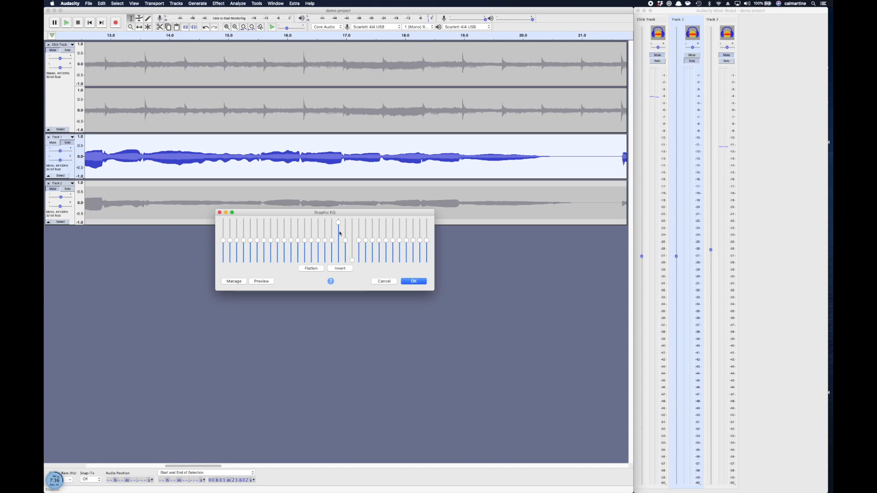
click(312, 269)
Pull down the four lowest Graphic EQ bands progressively to roll off the lowest frequencies
mouse_move(344, 242)
mouse_move(223, 241)
mouse_down()
mouse_move(228, 267)
mouse_move(222, 239)
mouse_up()
mouse_move(222, 241)
mouse_down()
mouse_move(226, 257)
mouse_move(228, 242)
mouse_up()
click(223, 242)
mouse_move(224, 242)
mouse_down()
mouse_move(223, 269)
mouse_move(229, 245)
mouse_move(236, 248)
mouse_up()
drag(243, 241, 231, 251)
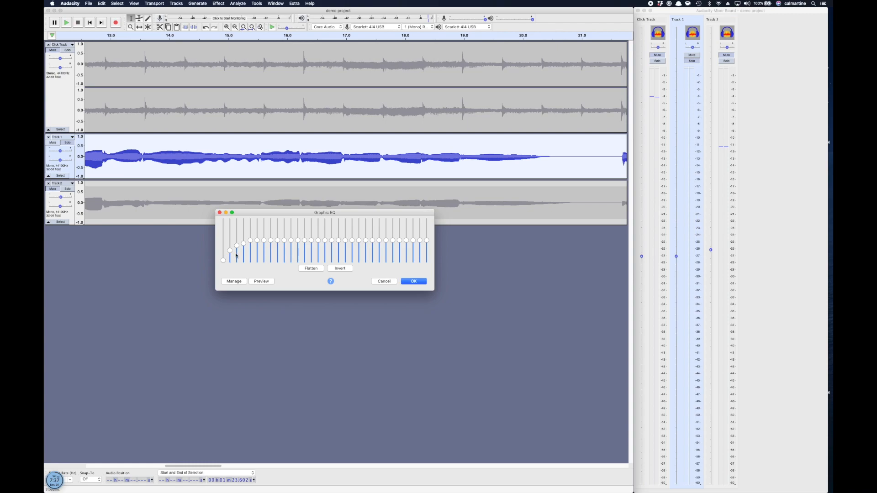
Return the raised upper-mid Graphic EQ band to zero and slightly raise the band just above 200 Hz
mouse_move(338, 248)
mouse_move(378, 256)
mouse_move(341, 235)
mouse_move(290, 244)
mouse_move(317, 245)
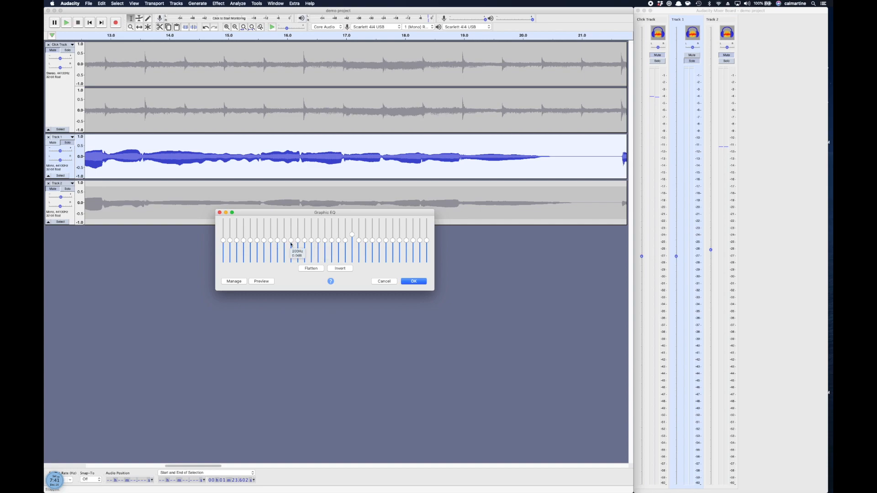
drag(353, 235, 352, 240)
mouse_move(297, 241)
mouse_down()
mouse_move(300, 226)
mouse_move(296, 240)
mouse_move(292, 230)
mouse_up()
Raise four neighbouring low-mid Graphic EQ bands just above 200 Hz into a gentle boost
mouse_move(408, 228)
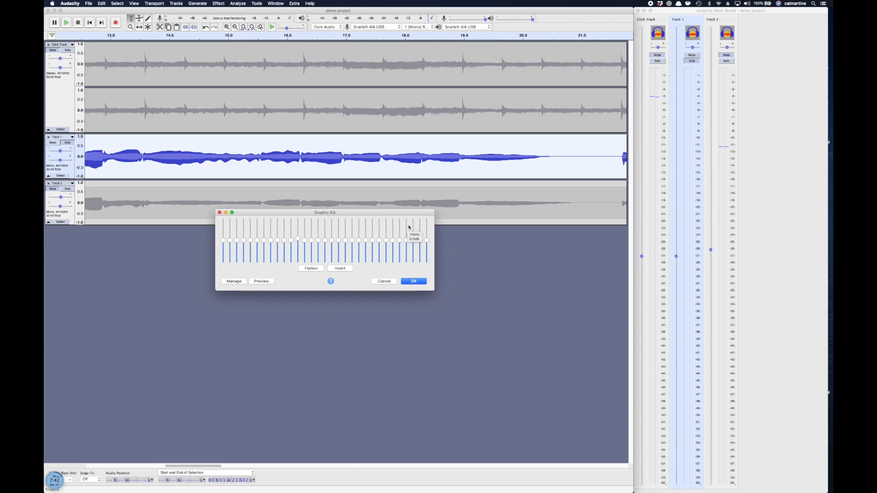
mouse_move(297, 237)
mouse_down()
mouse_move(306, 230)
mouse_move(319, 236)
mouse_move(319, 215)
mouse_move(314, 235)
mouse_up()
drag(309, 231, 298, 235)
click(301, 234)
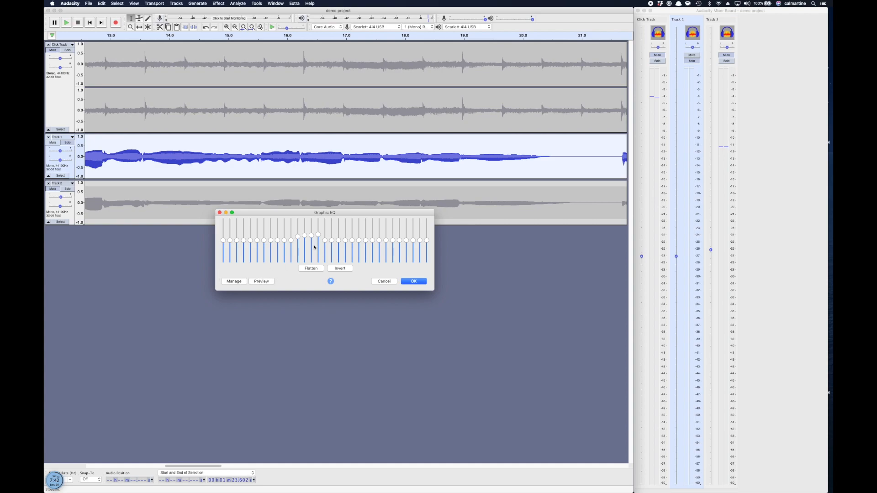
Try small adjustments on the highest Graphic EQ bands and pull one boosted low-mid band back toward zero
mouse_move(315, 247)
mouse_move(394, 235)
drag(386, 240, 412, 240)
mouse_move(430, 244)
mouse_move(427, 242)
mouse_down()
mouse_move(431, 236)
mouse_move(431, 244)
mouse_up()
mouse_move(223, 245)
mouse_move(426, 234)
mouse_move(319, 235)
mouse_down()
mouse_move(319, 209)
mouse_move(316, 239)
mouse_up()
drag(400, 241, 399, 242)
drag(398, 245, 398, 243)
Try small changes to the lowest Graphic EQ bands, including a brief low-frequency boost, and flatten the curve
mouse_move(223, 243)
mouse_move(222, 239)
mouse_down()
mouse_move(221, 268)
mouse_move(218, 242)
mouse_up()
mouse_move(219, 242)
mouse_down()
mouse_move(214, 261)
mouse_move(216, 240)
mouse_up()
mouse_move(366, 238)
drag(250, 240, 249, 234)
drag(250, 233, 248, 241)
click(305, 270)
Try a strong boost on a middle Graphic EQ band, flatten the curve, and cancel the effect
drag(338, 240, 327, 206)
click(318, 268)
click(383, 281)
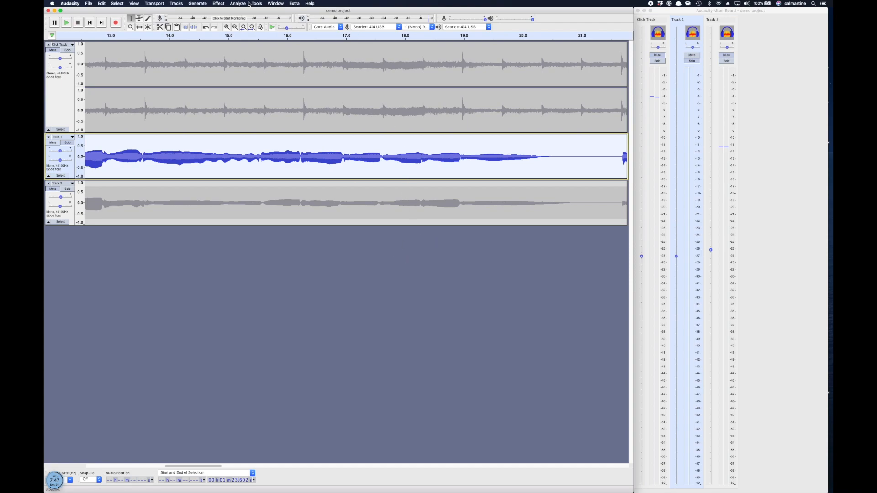
Open the Reverb effect for Track 1 and move its dialog below the tracks
click(219, 3)
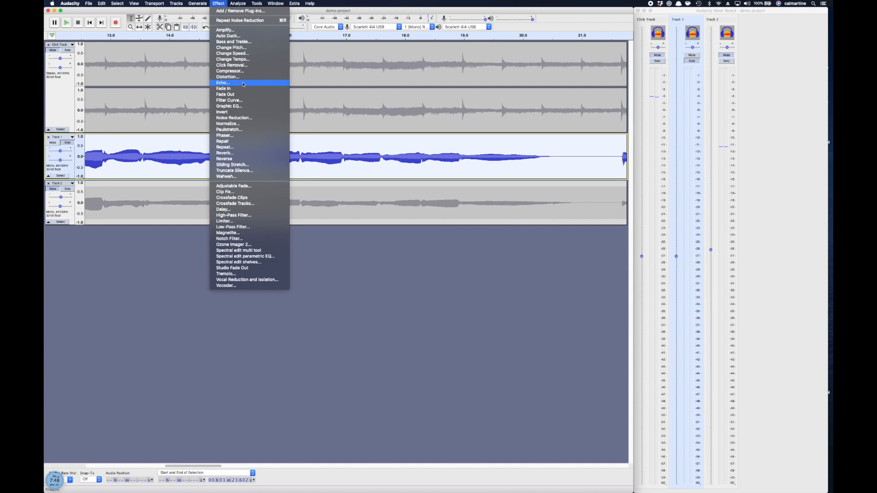
click(249, 153)
drag(330, 195, 290, 229)
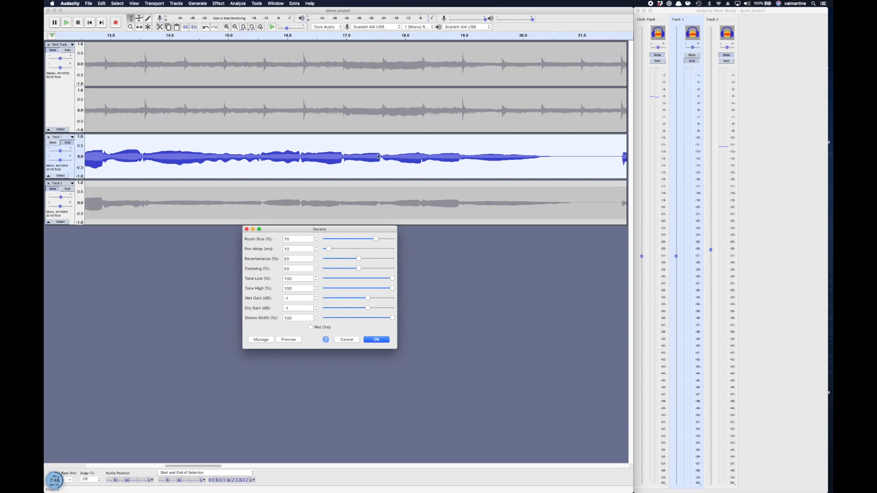
click(167, 244)
click(86, 3)
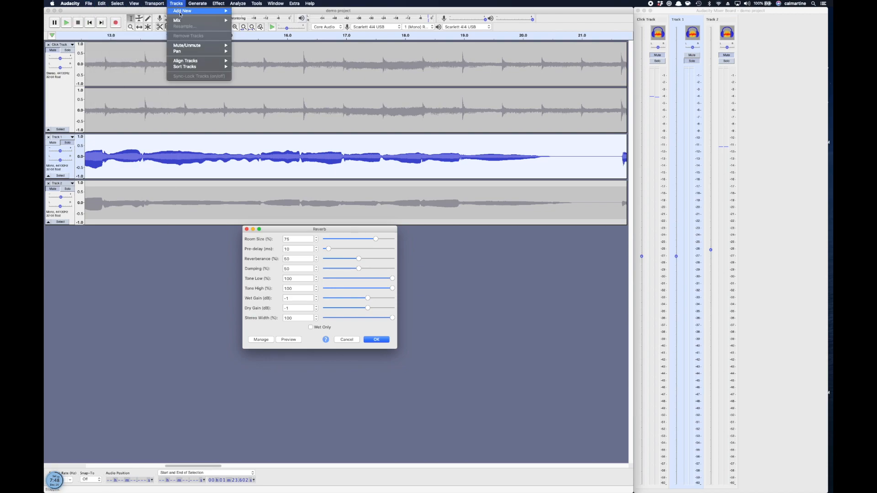
mouse_move(181, 13)
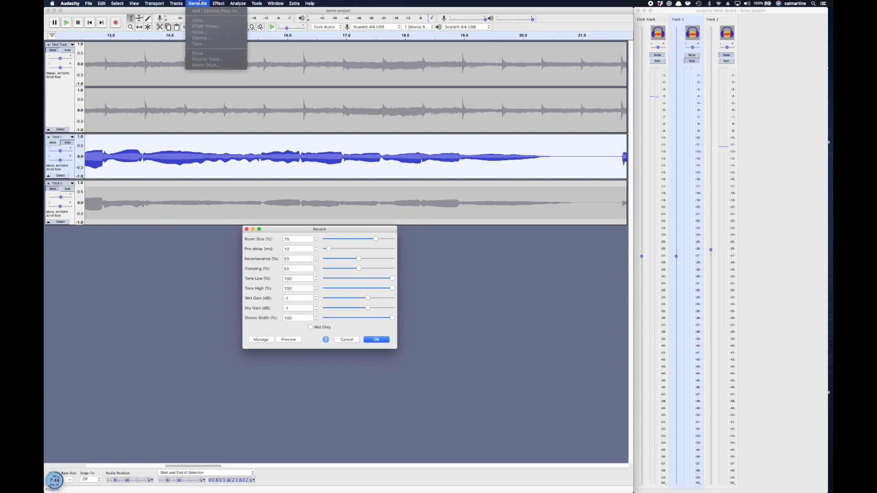
click(218, 3)
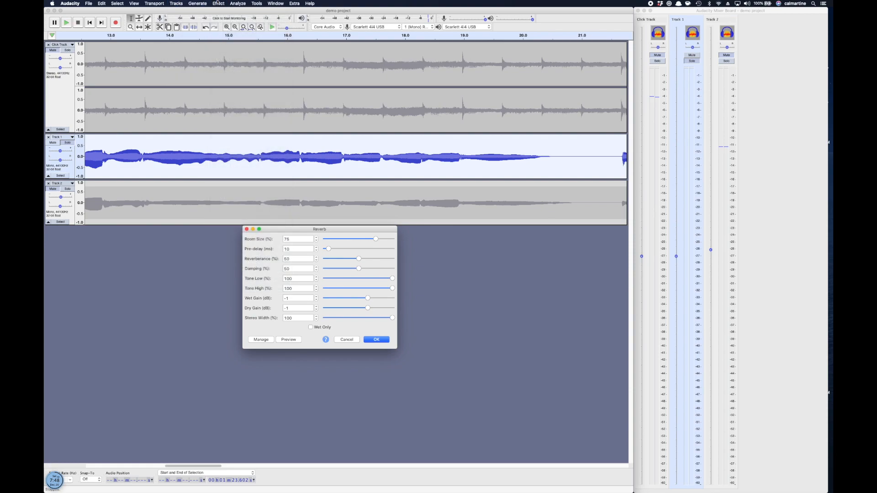
click(217, 2)
click(268, 254)
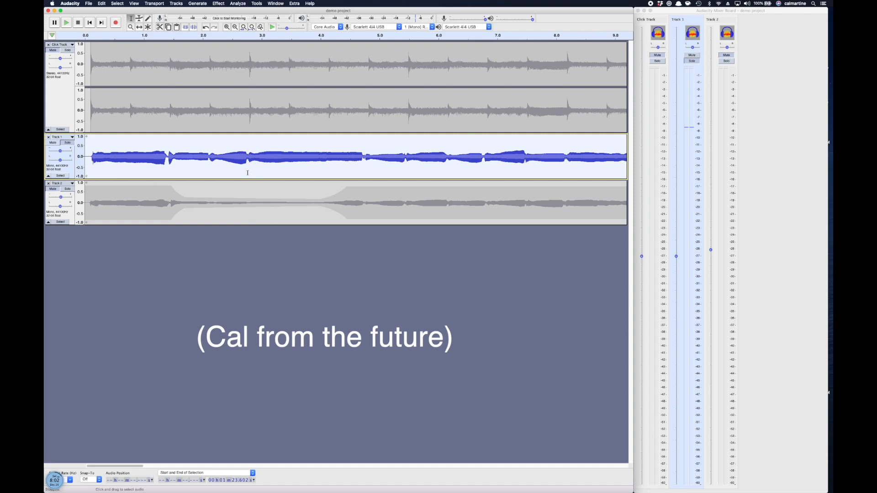
click(214, 3)
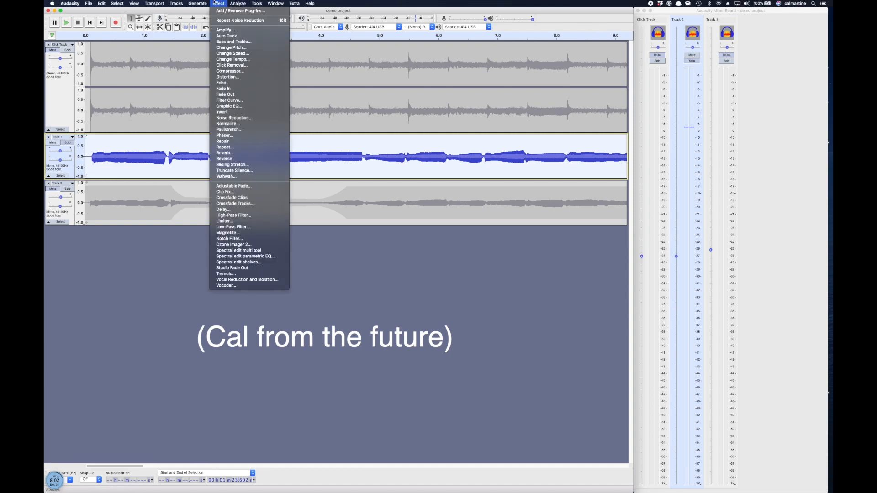
click(215, 3)
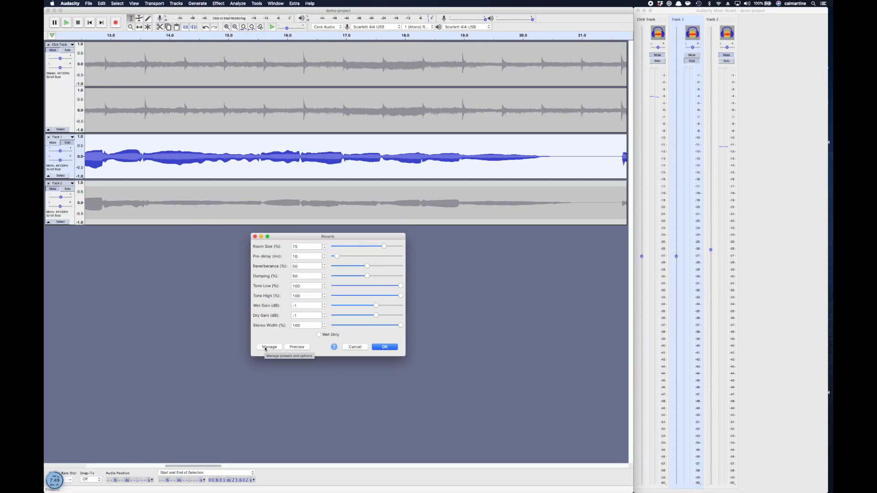
Save the current Reverb settings as a user preset named oiruhgiurehger
click(266, 347)
click(269, 337)
click(269, 347)
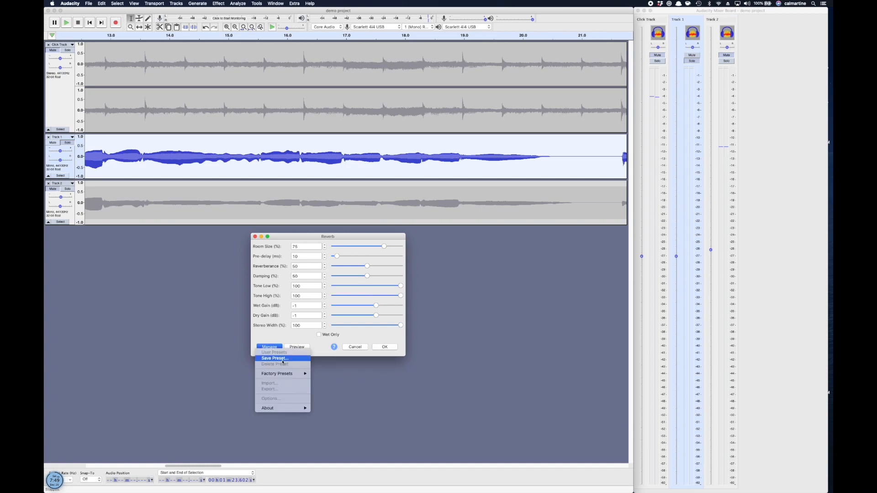
click(283, 359)
text(oiruhgiurehger)
click(346, 302)
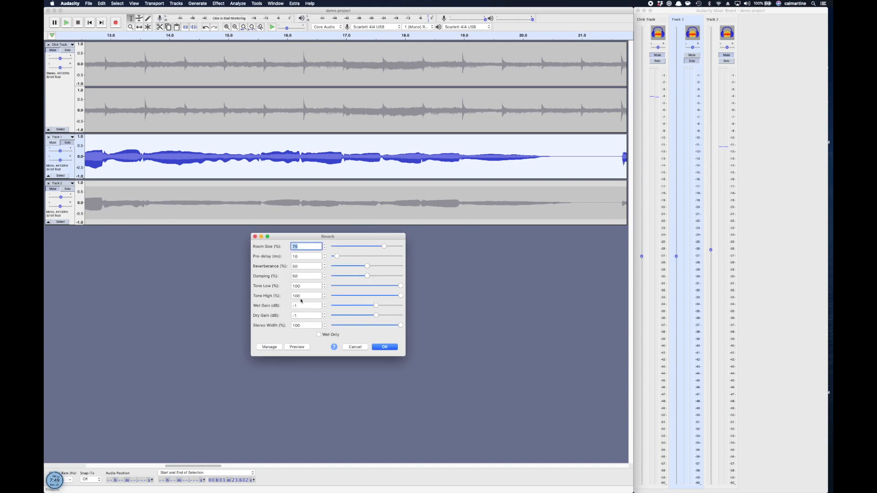
View the user presets and the factory presets offered for the Reverb effect
click(276, 349)
mouse_move(299, 352)
mouse_move(300, 375)
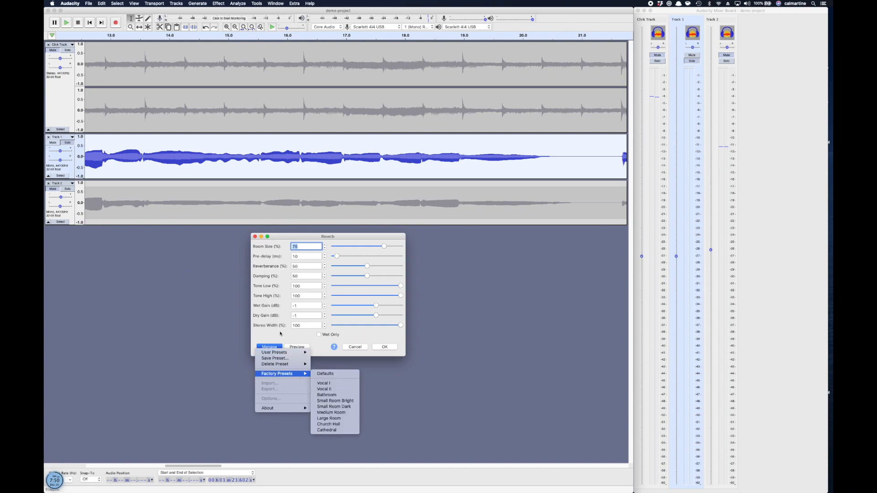
click(280, 333)
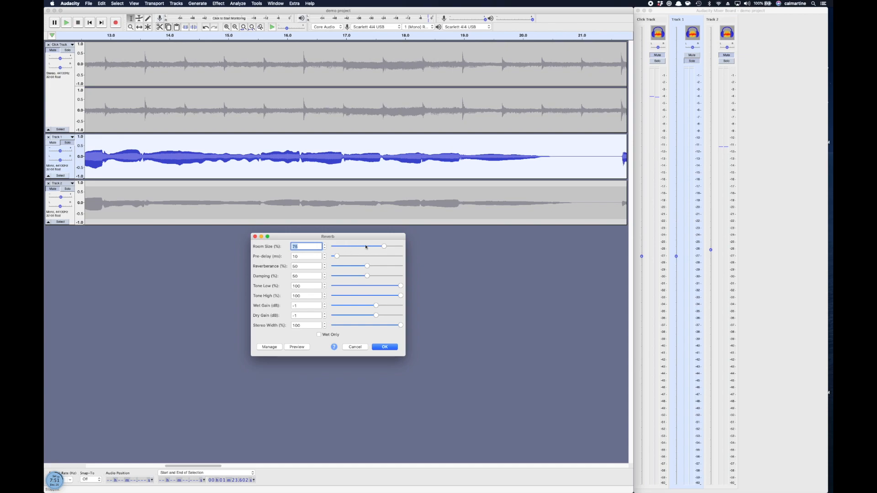
Try a Room Size of 71% and a Reverberance of 42% in the Reverb effect
click(286, 247)
drag(381, 247, 315, 256)
drag(365, 246, 361, 268)
Look through the Reverb factory presets again and the option for deleting a saved preset
click(269, 347)
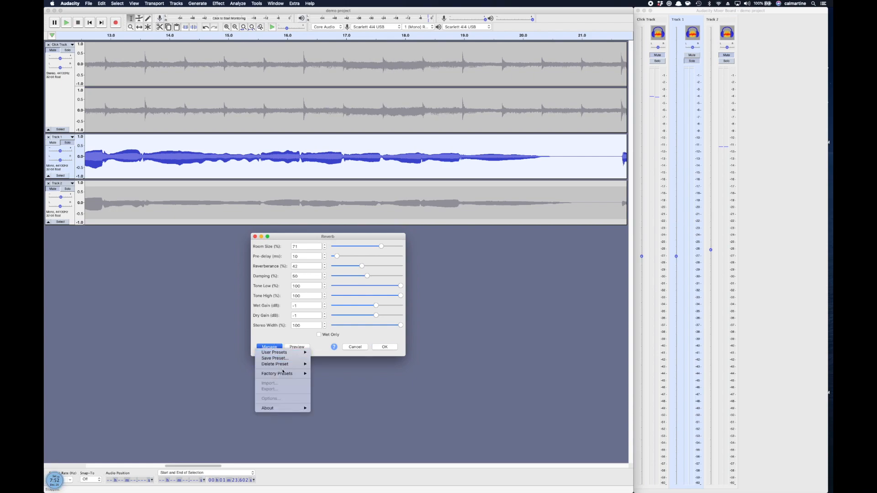
mouse_move(283, 374)
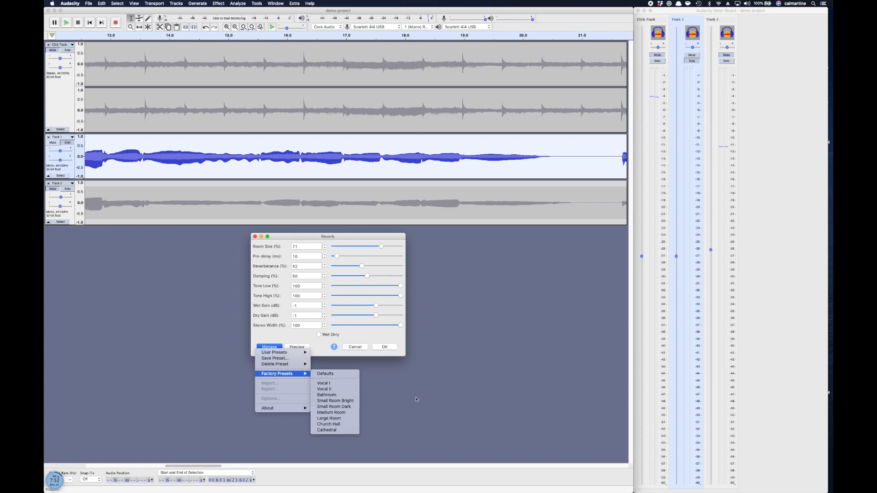
click(304, 338)
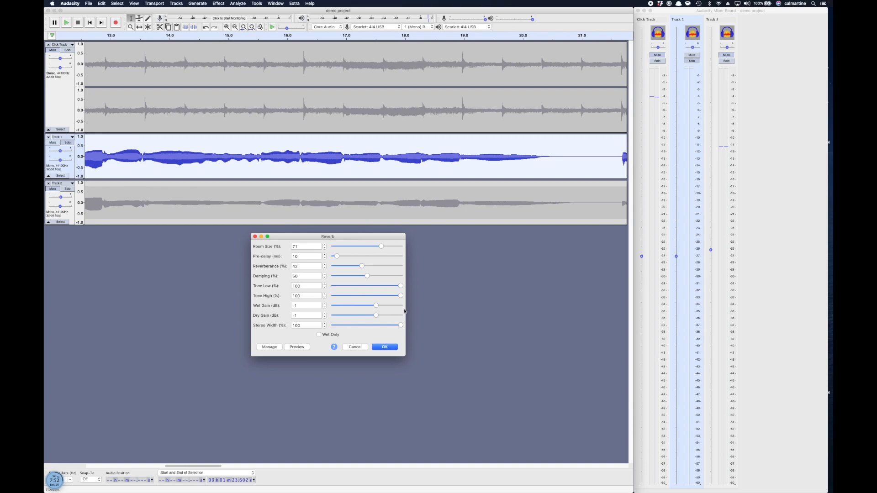
click(269, 347)
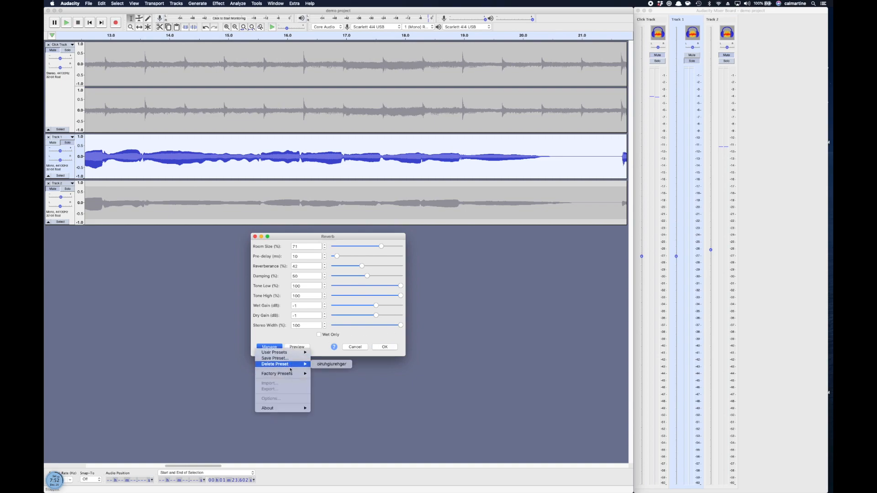
click(274, 335)
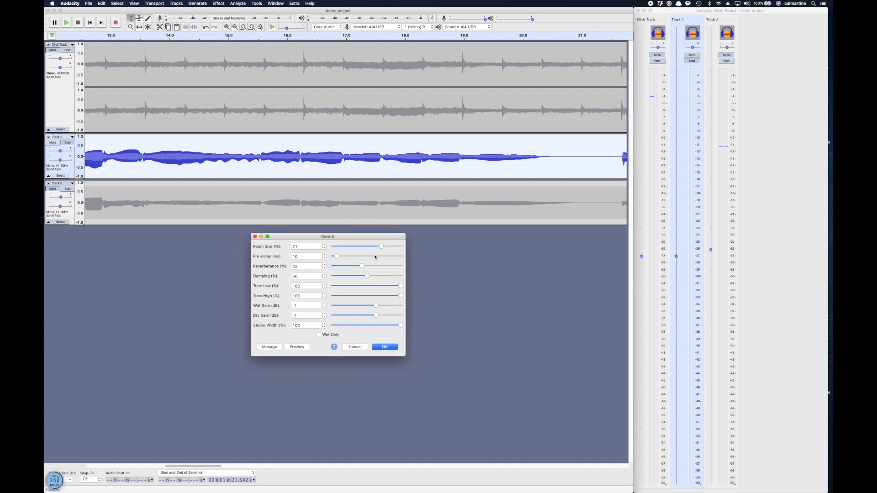
Try a Room Size of 54% in the Reverb effect, move its dialog slightly, and cancel the effect
drag(381, 248, 369, 247)
drag(354, 239, 325, 249)
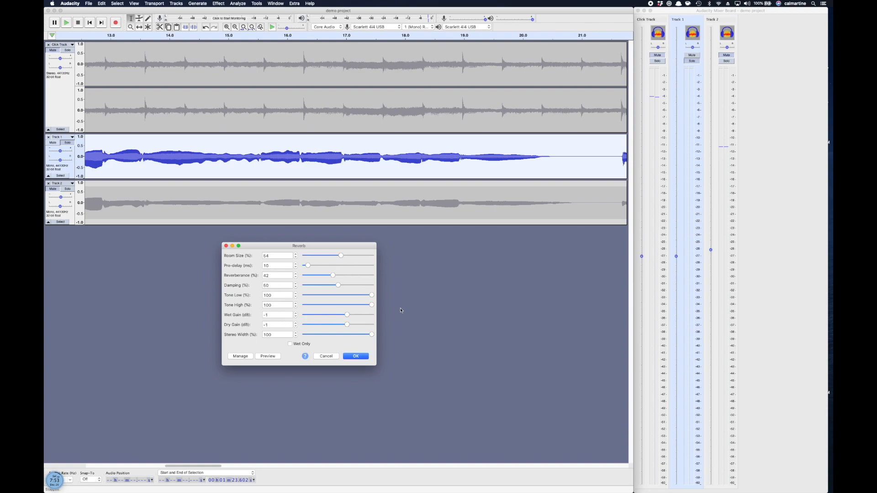
click(326, 356)
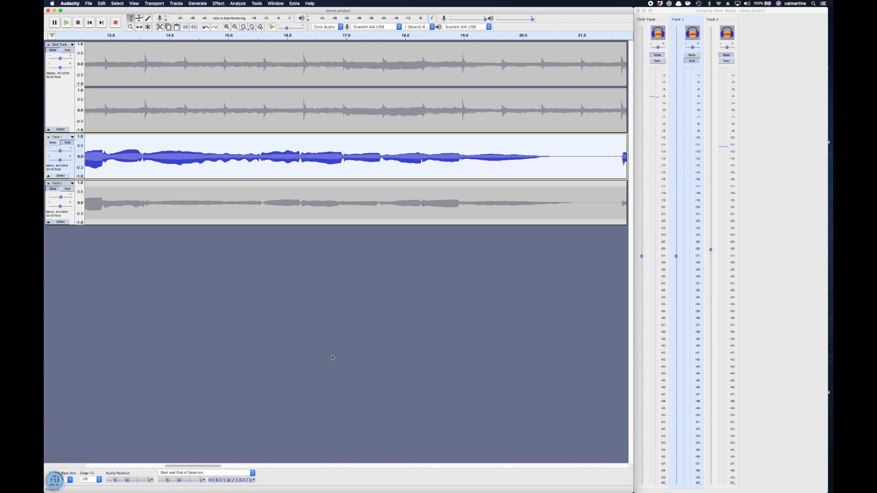
Select the whole Track 1 clip, open the Compressor effect, and move its dialog lower
click(218, 3)
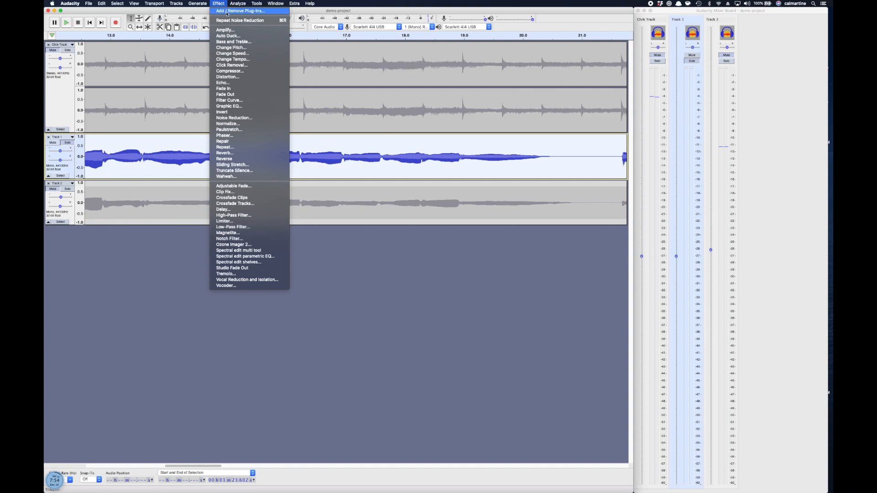
click(292, 91)
drag(277, 163, 399, 172)
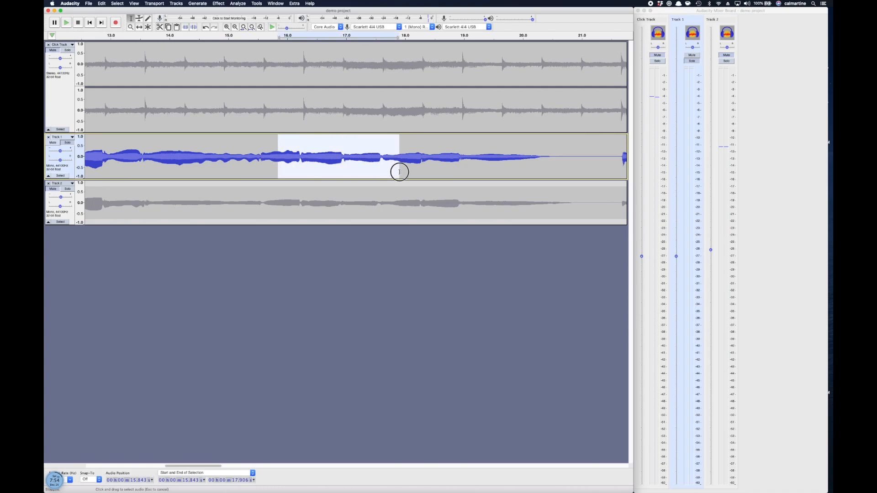
double_click(330, 162)
click(218, 3)
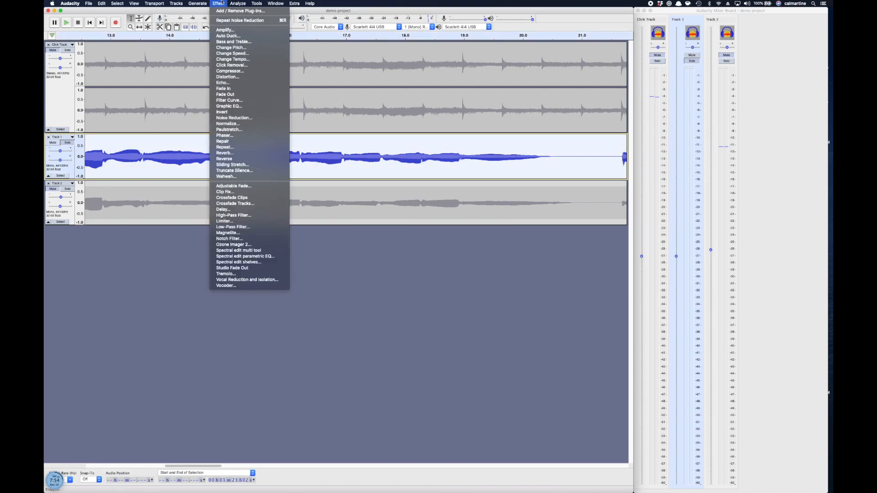
click(241, 72)
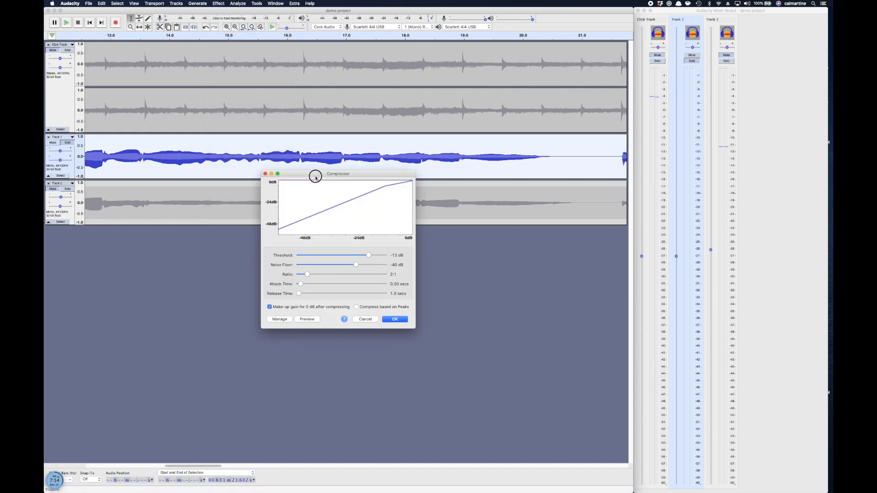
drag(316, 176, 374, 202)
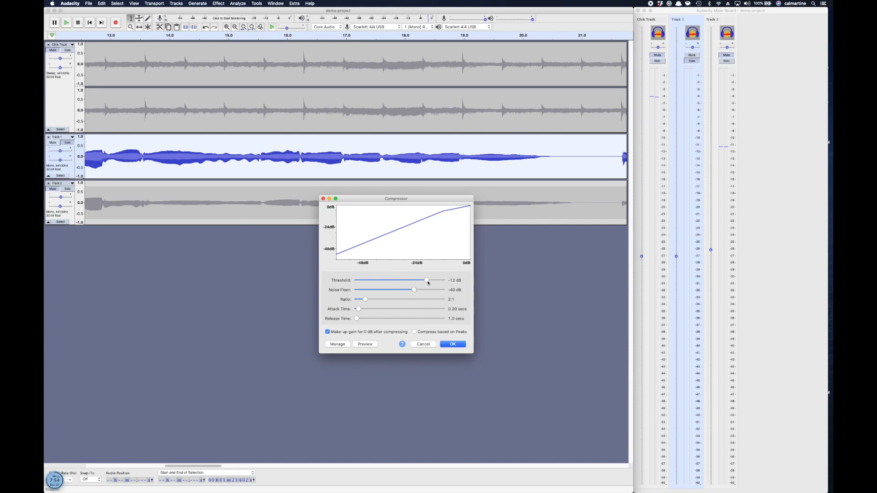
Try a Compressor threshold of -17 dB with a noise floor of -55 dB and a ratio of 3:1
mouse_move(426, 281)
mouse_down()
mouse_move(362, 281)
mouse_move(432, 282)
mouse_up()
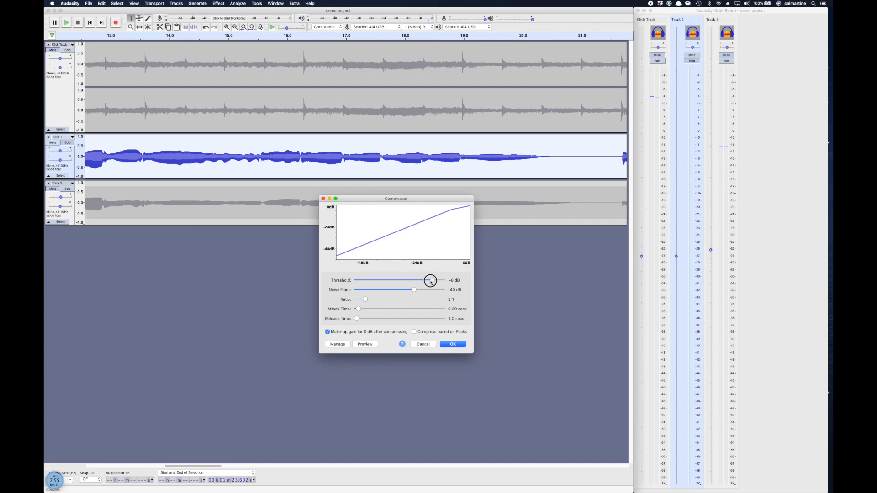
mouse_move(431, 281)
mouse_down()
mouse_move(390, 284)
mouse_move(418, 280)
mouse_up()
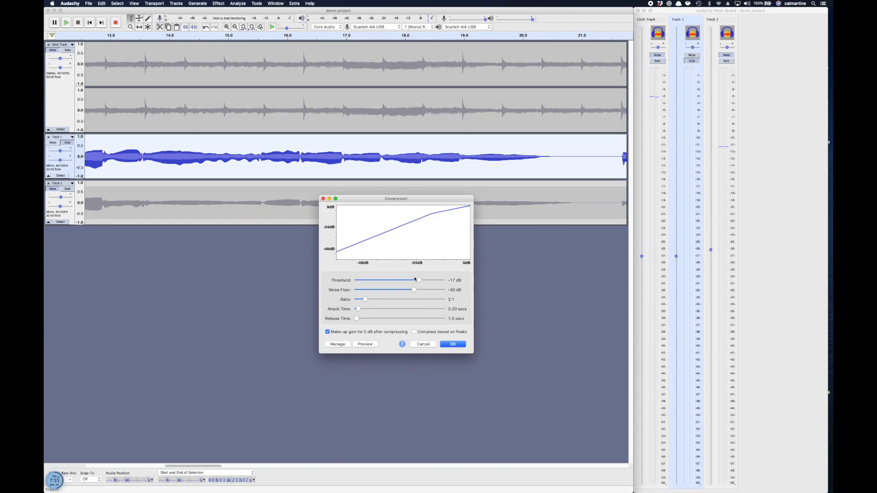
mouse_move(413, 290)
mouse_down()
mouse_move(384, 289)
mouse_move(413, 290)
mouse_up()
drag(413, 290, 367, 296)
mouse_move(370, 291)
mouse_down()
mouse_move(407, 284)
mouse_move(366, 300)
mouse_move(459, 299)
mouse_move(369, 306)
mouse_move(377, 307)
mouse_up()
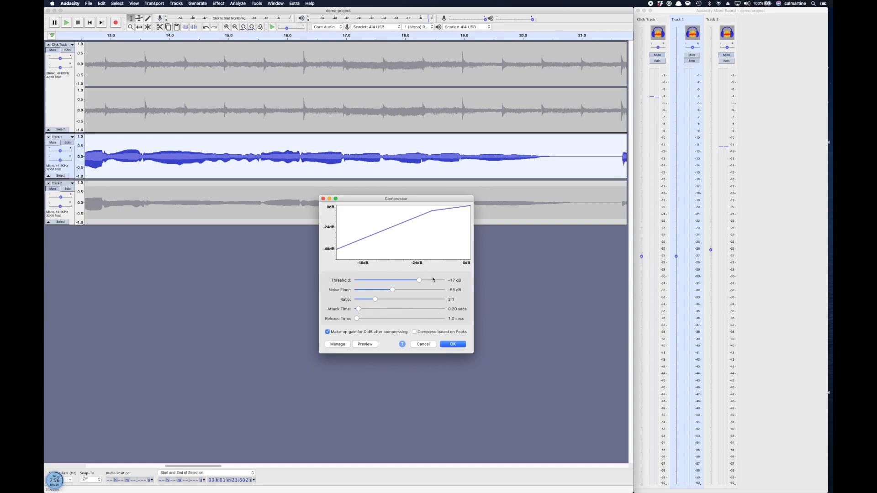
Try Compressor settings of -23 dB threshold, -65 dB noise floor, 4.8:1 ratio, 0.21 s attack time and 3.1 s release time
drag(420, 280, 407, 280)
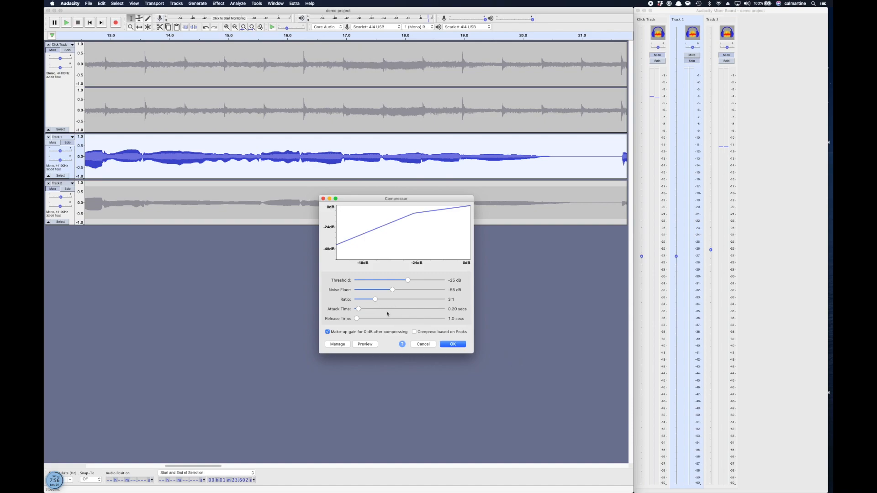
mouse_move(379, 300)
mouse_down()
mouse_move(426, 300)
mouse_move(364, 303)
mouse_move(393, 303)
mouse_move(417, 279)
mouse_move(375, 293)
mouse_up()
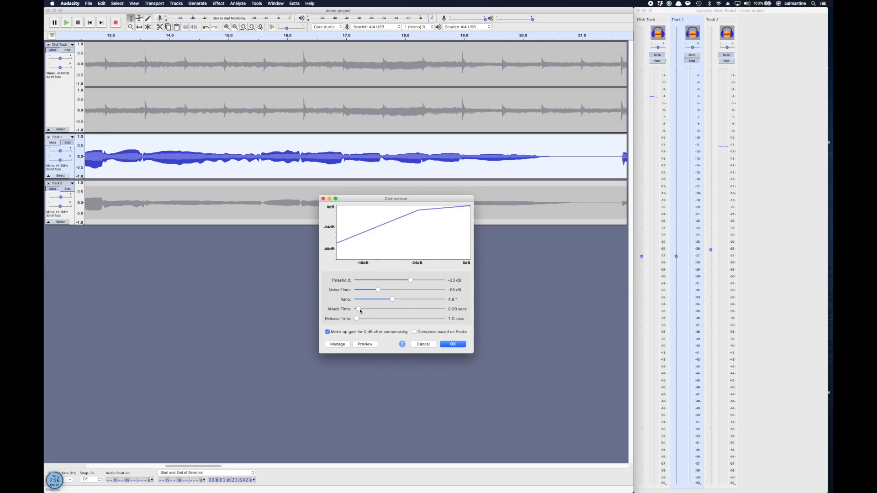
mouse_move(359, 310)
mouse_down()
mouse_move(433, 313)
mouse_move(359, 314)
mouse_up()
drag(358, 314, 359, 315)
mouse_move(357, 319)
mouse_down()
mouse_move(374, 319)
mouse_move(362, 324)
mouse_up()
Check the Compressor's factory presets, try ratios of 9:1, 4.3:1 and 2.3:1, and cancel the effect
click(338, 343)
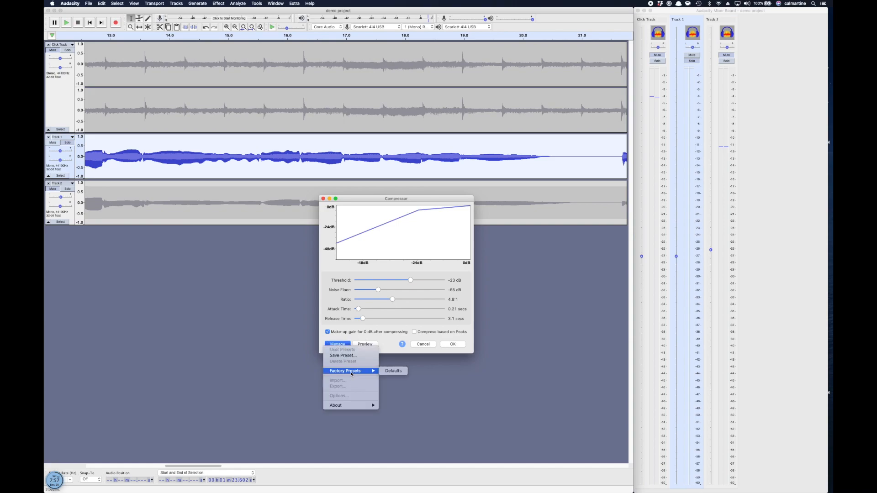
click(384, 330)
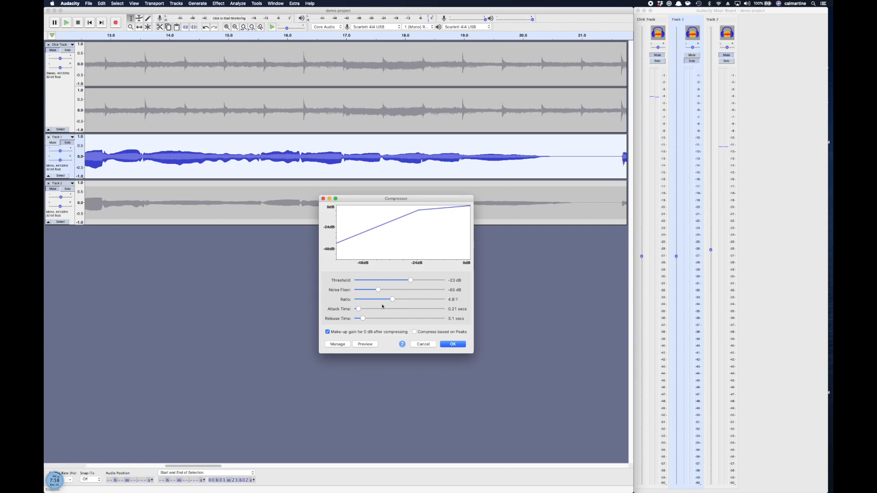
drag(393, 300, 434, 299)
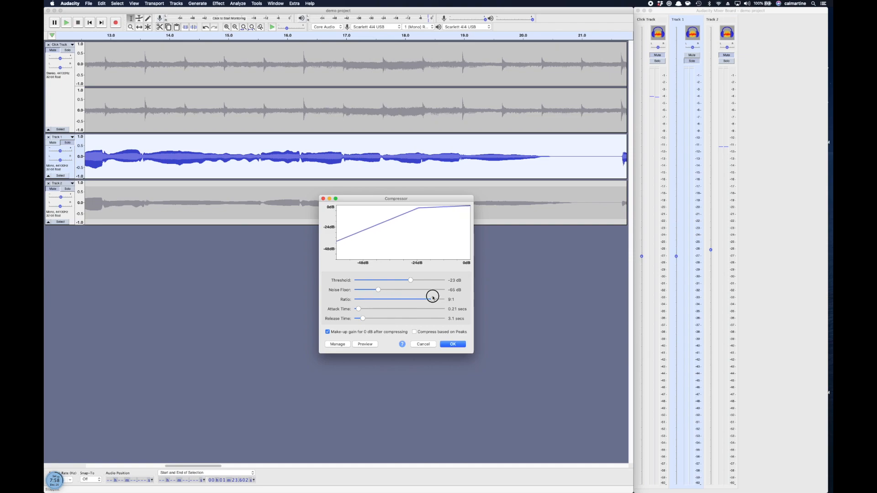
drag(433, 298, 388, 304)
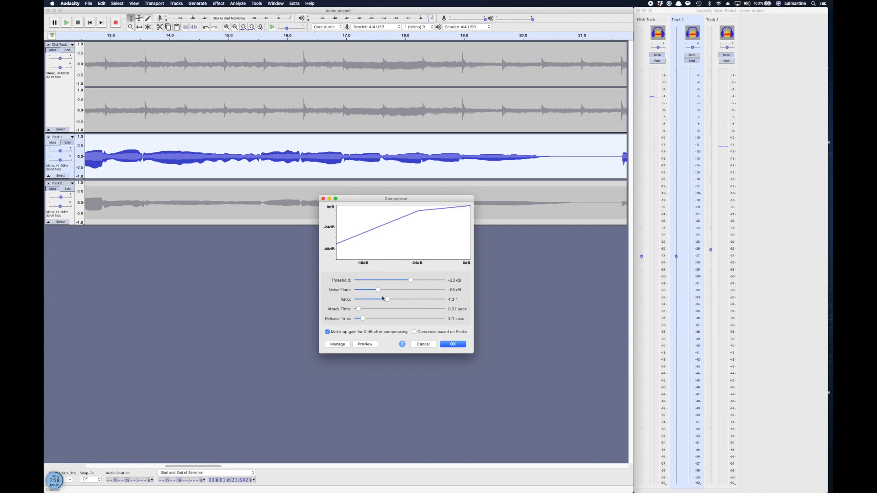
drag(388, 300, 368, 301)
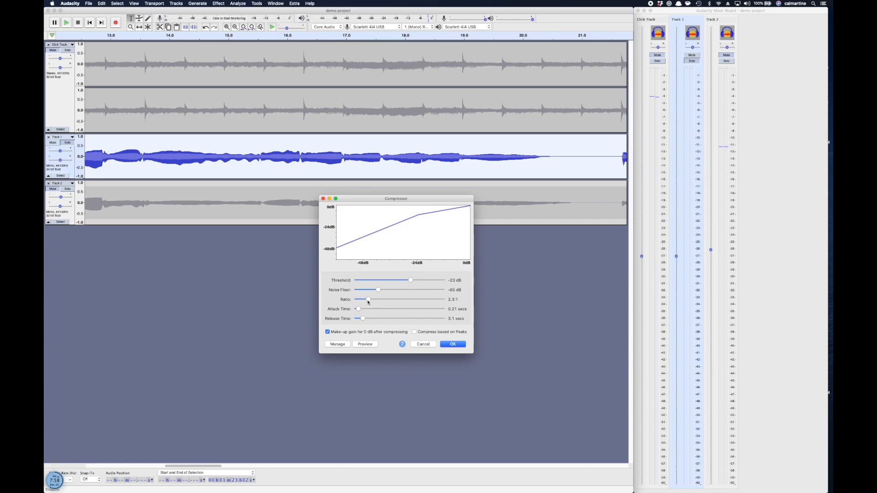
click(423, 346)
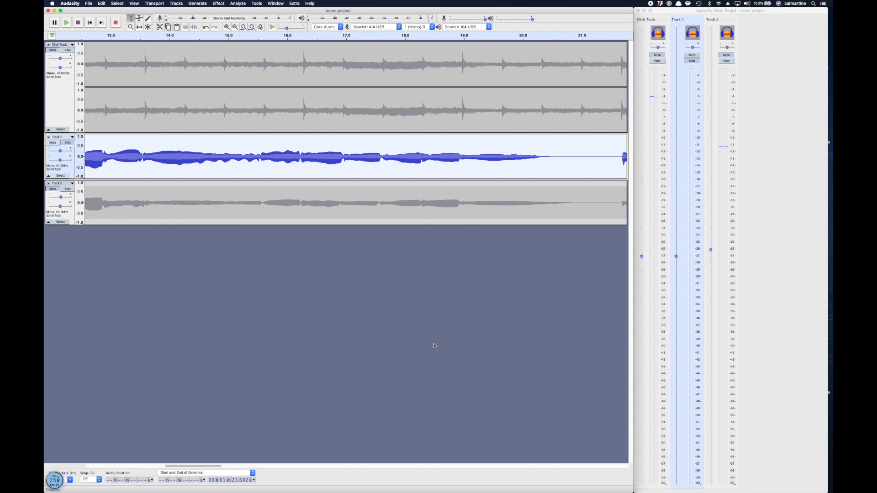
click(225, 4)
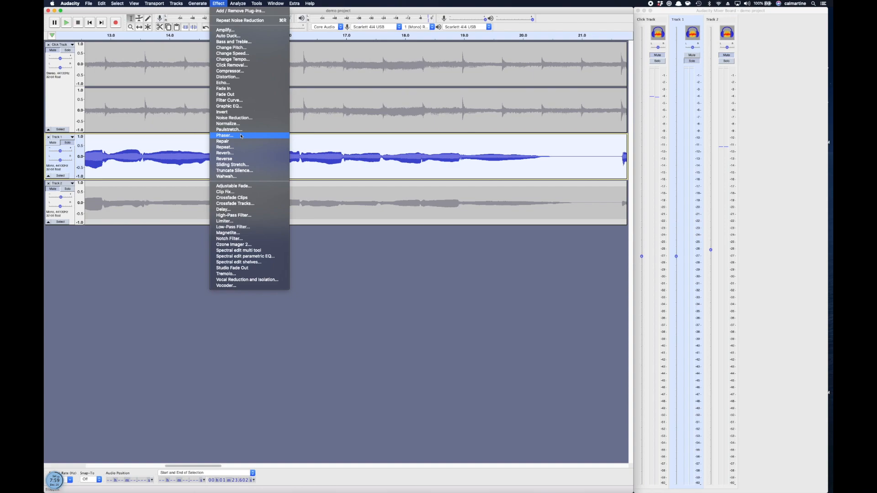
click(220, 4)
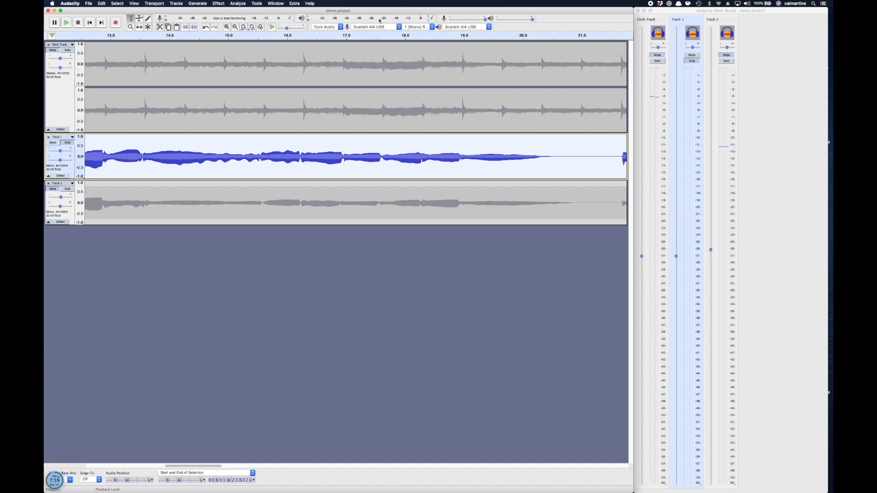
Open and close the Playback Meter Options, and play the soloed Track 1 to watch its playback level
right_click(400, 20)
click(405, 21)
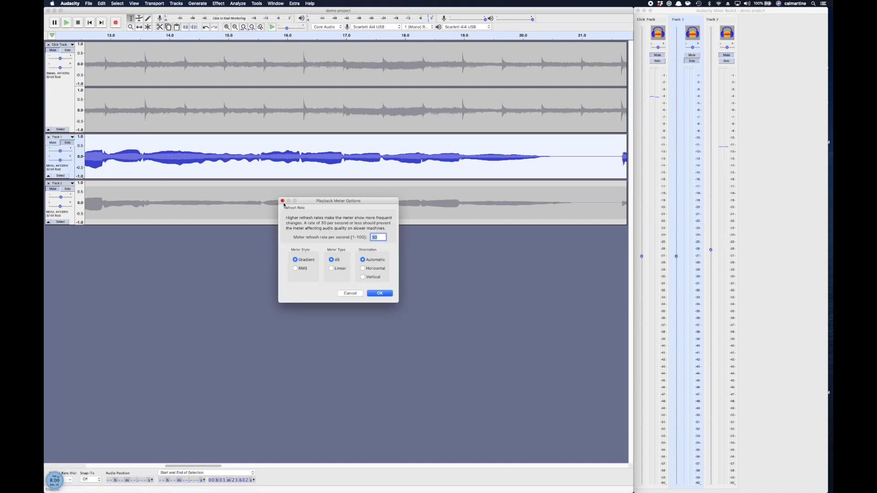
click(282, 201)
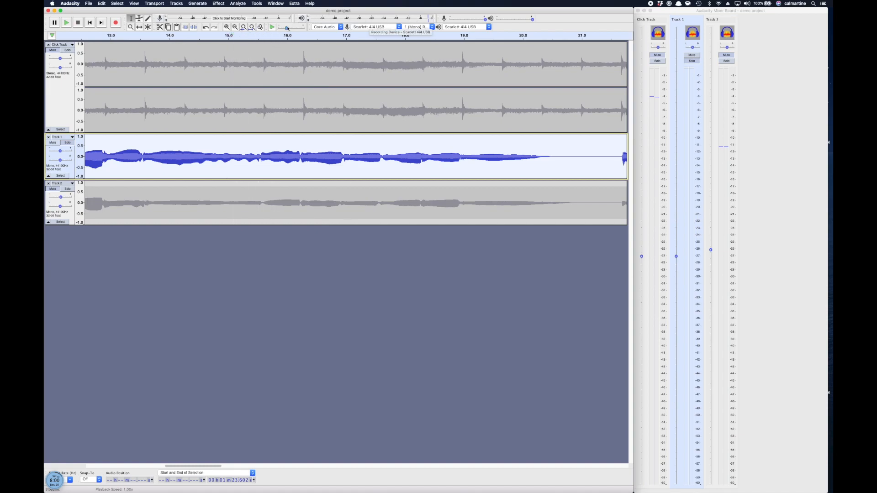
key(space)
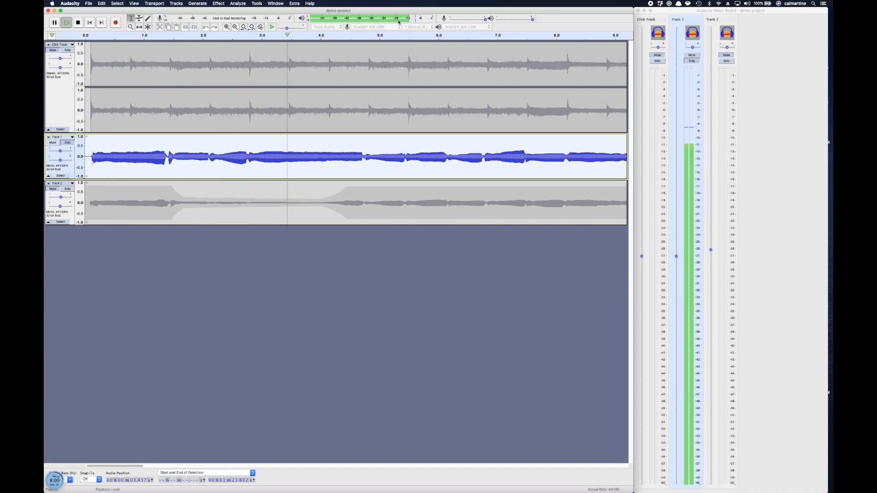
Stop playback, view the Playback Meter Options and close them without changing anything
key(space)
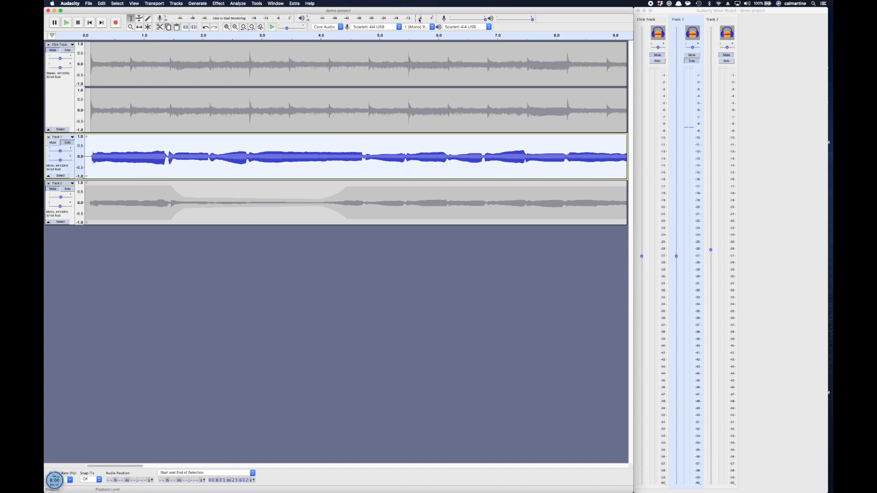
right_click(385, 19)
click(395, 21)
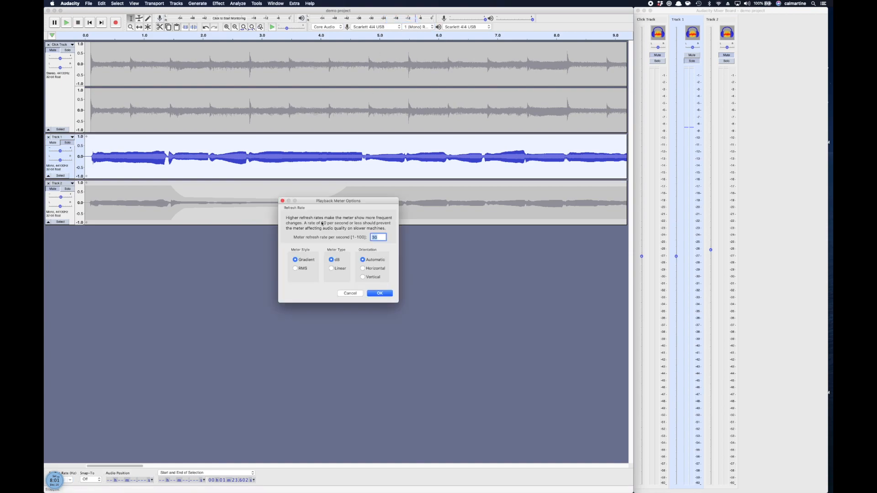
click(282, 201)
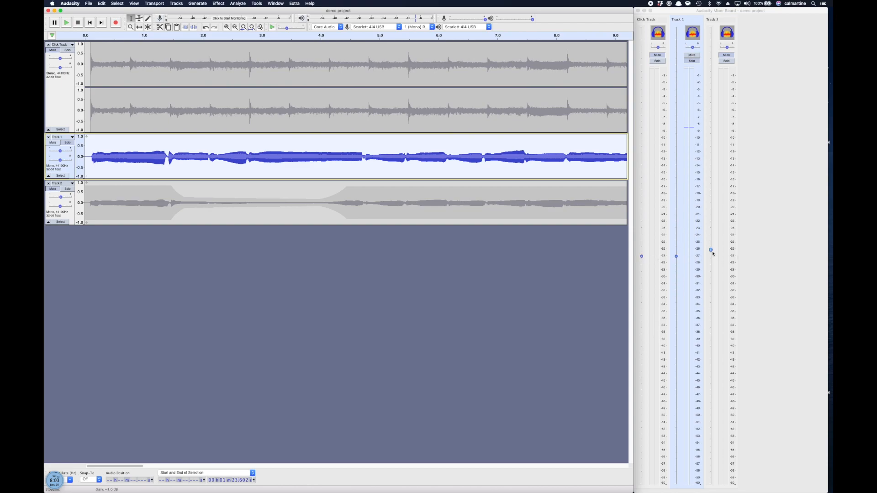
Lower the gain faders of Track 1, the Click Track and Track 2 in the Mixer Board
click(676, 256)
drag(675, 256, 672, 393)
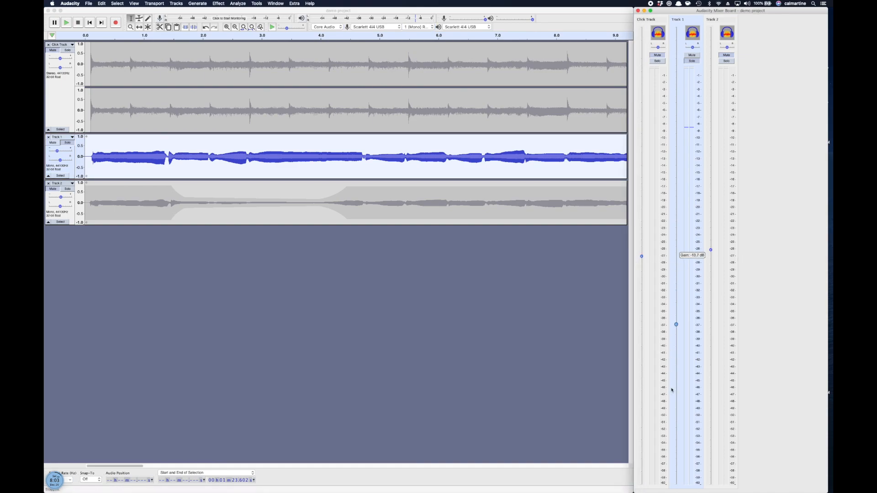
drag(676, 324, 663, 444)
drag(642, 257, 648, 354)
mouse_move(676, 326)
mouse_down()
mouse_move(666, 248)
mouse_move(673, 348)
mouse_move(677, 267)
mouse_move(668, 318)
mouse_up()
mouse_move(676, 319)
mouse_down()
mouse_move(676, 247)
mouse_move(676, 308)
mouse_up()
mouse_move(675, 311)
click(710, 344)
drag(710, 345, 708, 358)
Drop Track 1's gain to the minimum and raise it back to about -8.8 dB
mouse_move(58, 151)
mouse_down()
mouse_move(47, 154)
mouse_move(65, 154)
mouse_move(44, 157)
mouse_up()
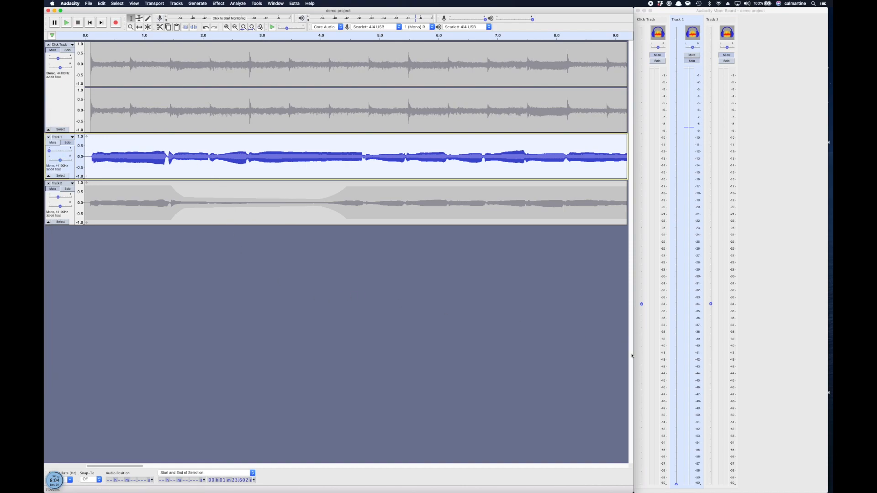
click(676, 484)
drag(676, 484, 674, 140)
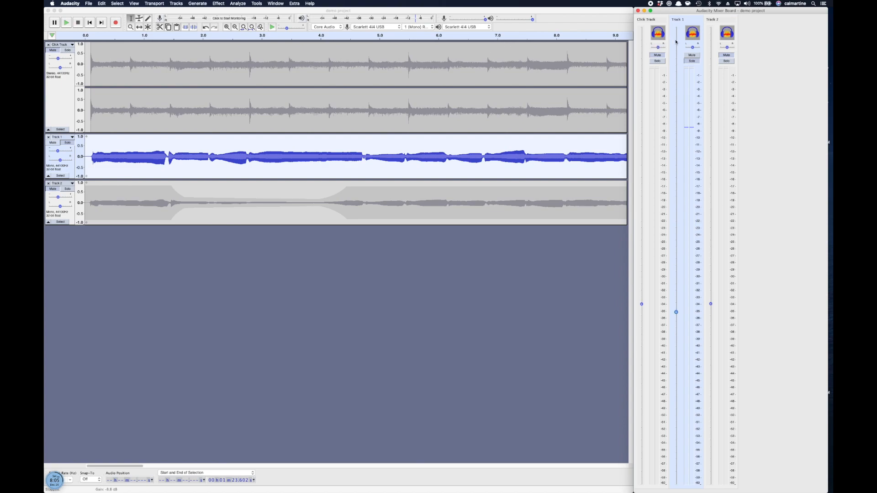
Pan Track 1 slightly to the right in the Mixer Board
click(693, 47)
mouse_move(693, 48)
mouse_down()
mouse_move(710, 47)
mouse_move(695, 52)
mouse_up()
drag(694, 54, 694, 54)
Turn off Track 1's solo, toggling it once more to demonstrate it, and mute the Click Track
mouse_move(642, 74)
click(68, 147)
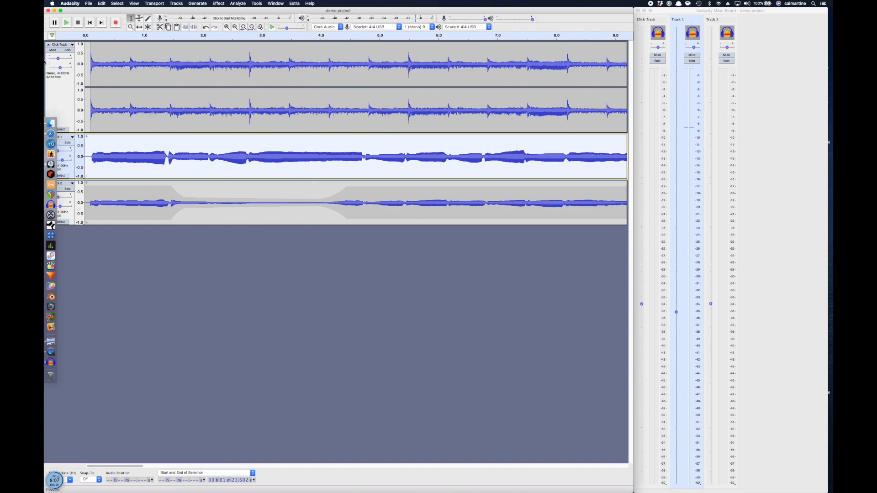
click(53, 50)
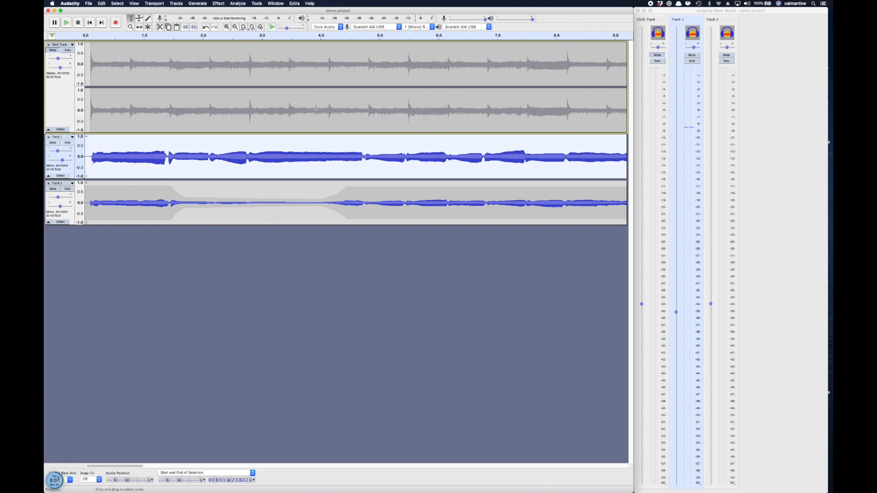
click(67, 143)
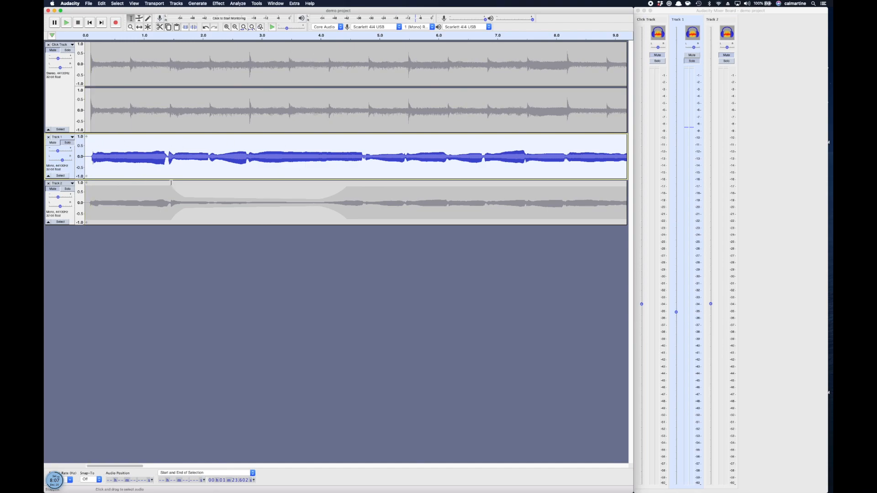
click(67, 143)
mouse_move(45, 27)
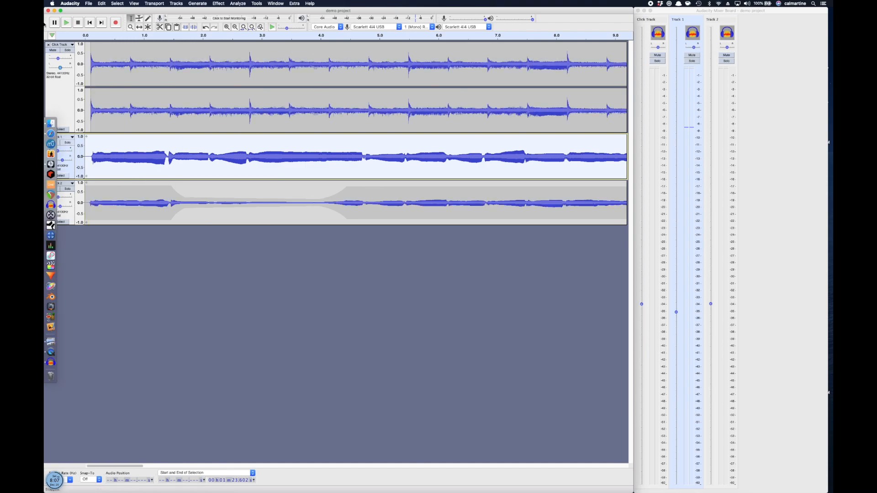
click(53, 51)
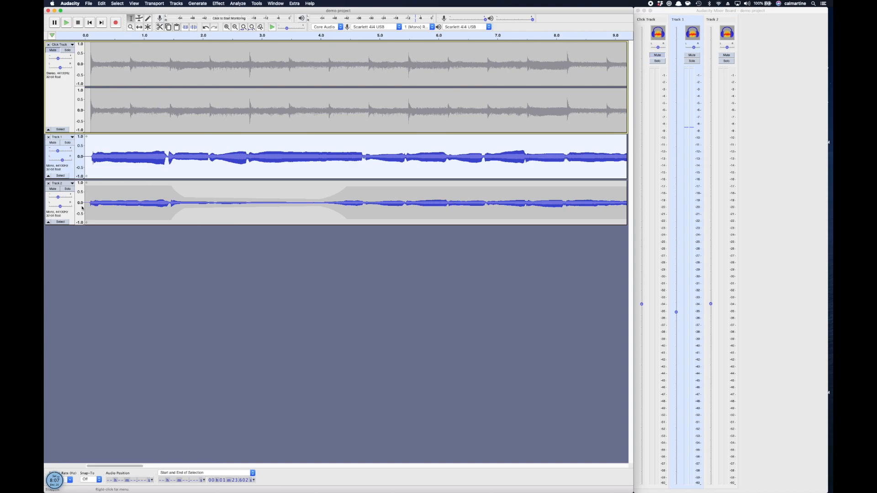
Export the mix as a WAV file named demo project to the Desktop, accepting the stereo mixdown and leaving the metadata tags empty
click(89, 3)
mouse_move(105, 47)
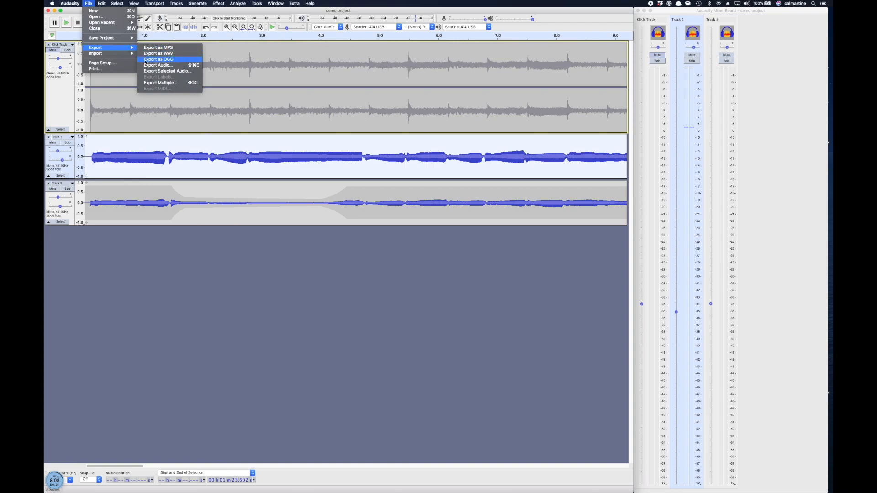
click(182, 56)
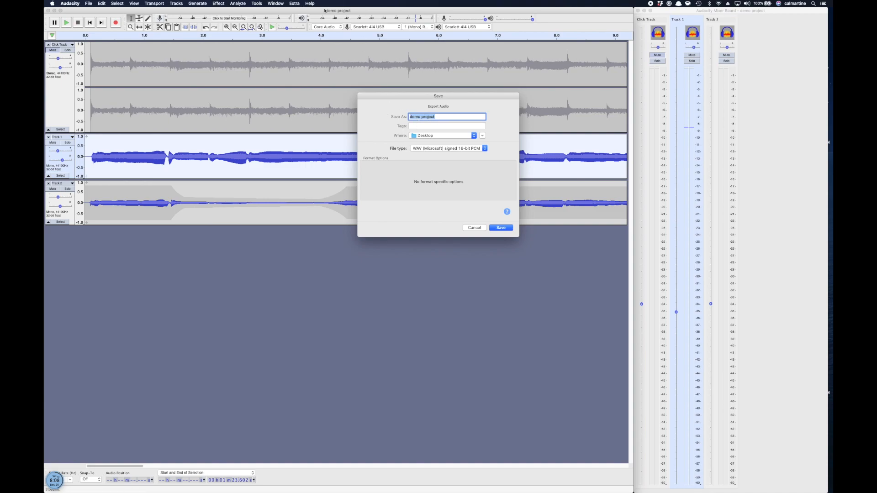
click(432, 136)
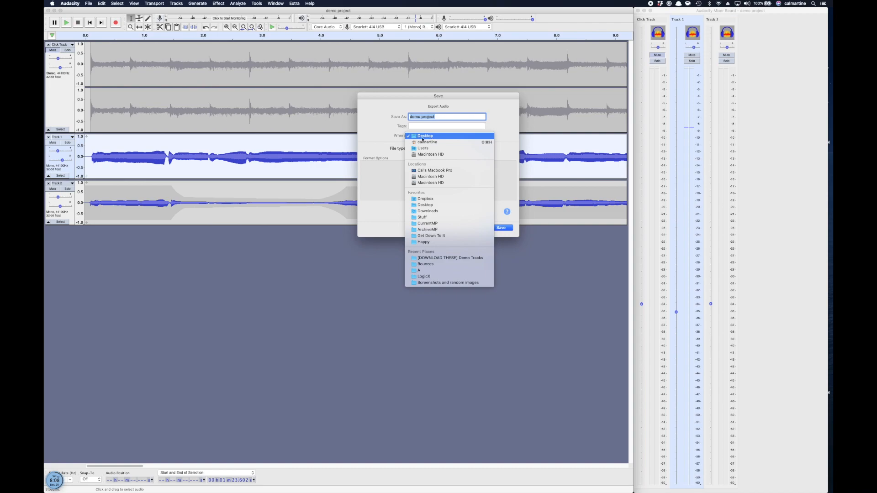
click(460, 137)
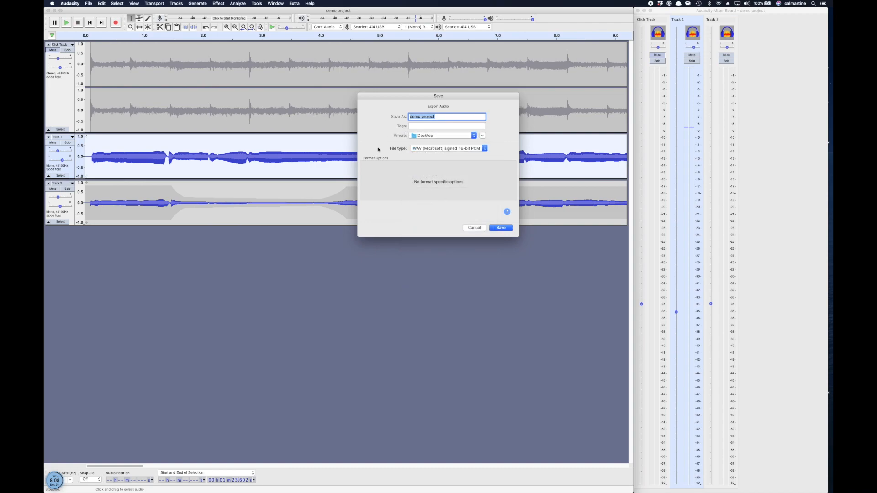
click(499, 228)
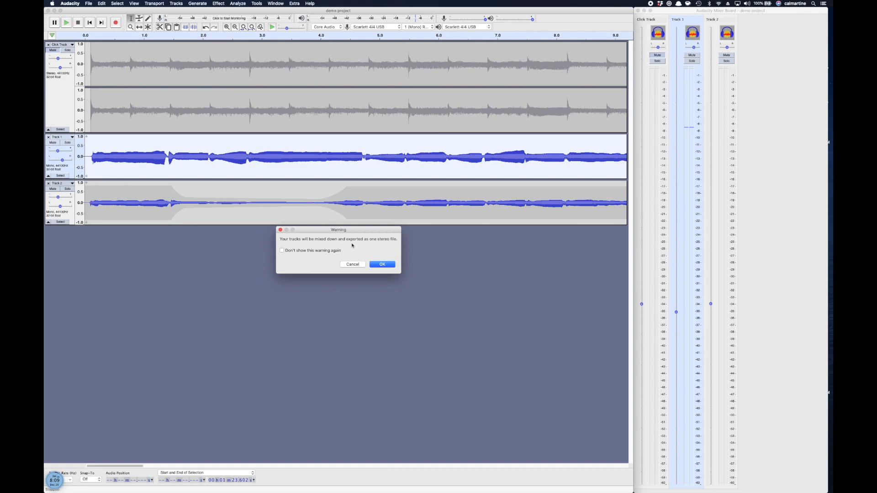
click(380, 265)
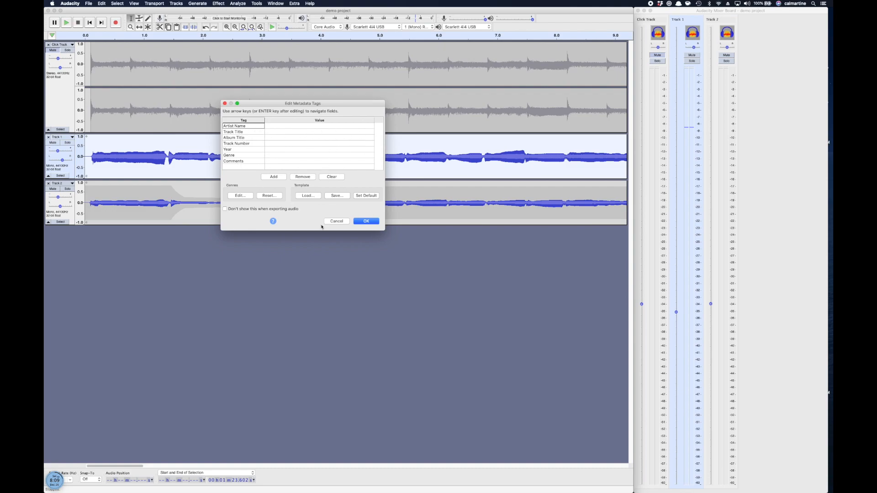
click(363, 221)
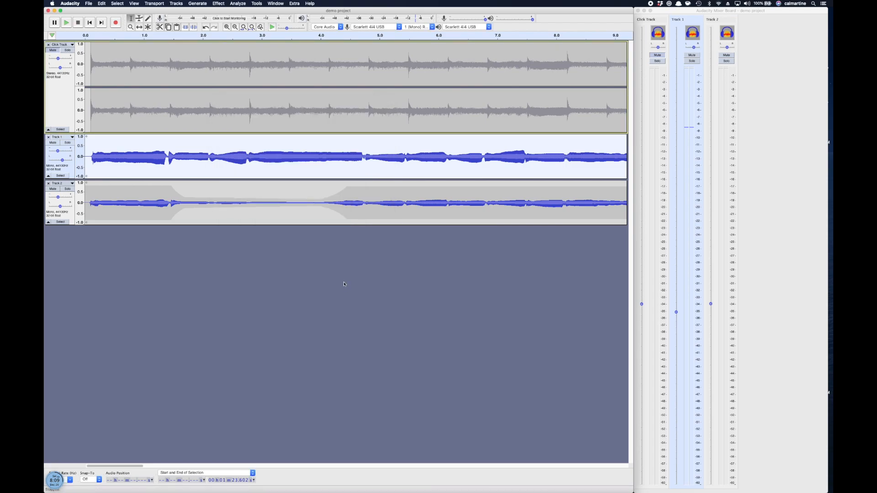
Switch to the desktop and move the exported demo project.wav to the middle of it
key(ctrl+Up)
click(457, 30)
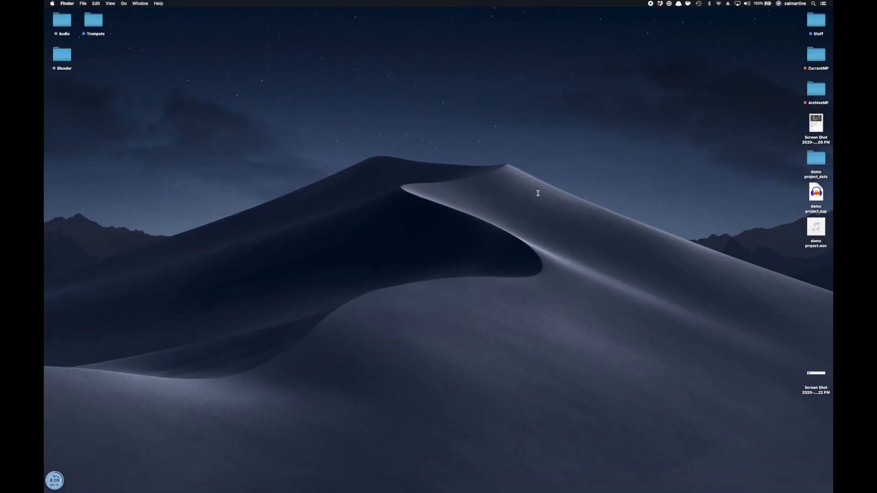
drag(817, 228, 473, 161)
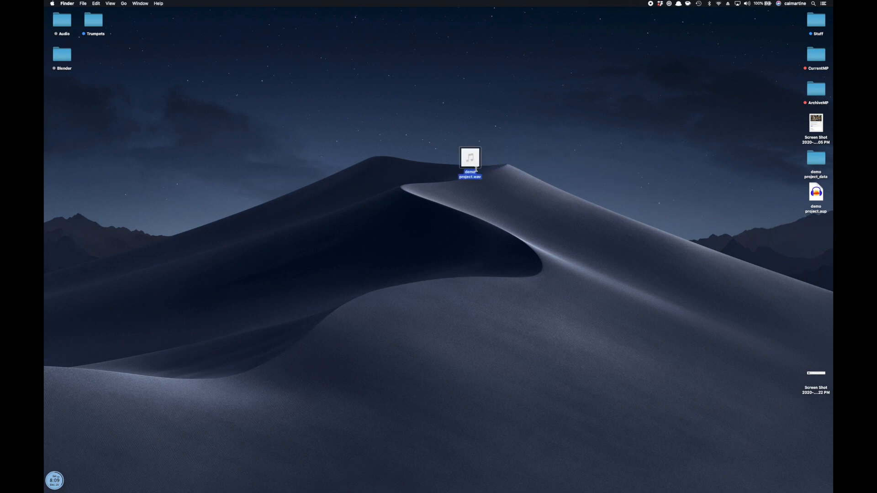
right_click(474, 160)
click(539, 139)
click(538, 139)
drag(602, 148, 377, 116)
drag(649, 142, 302, 203)
click(611, 301)
click(479, 163)
click(523, 163)
drag(522, 168, 419, 164)
click(415, 179)
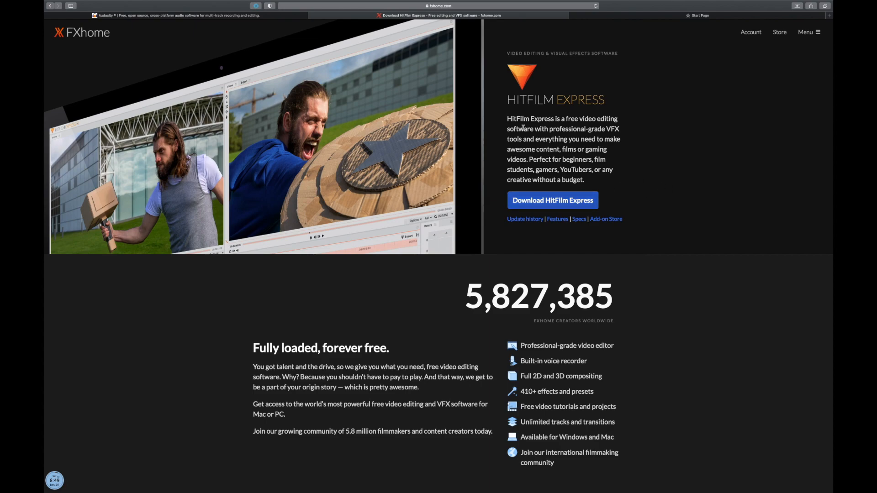
Switch to the HitFilm Express page on fxhome.com in Safari and examine its title and description
drag(501, 100, 626, 98)
click(660, 121)
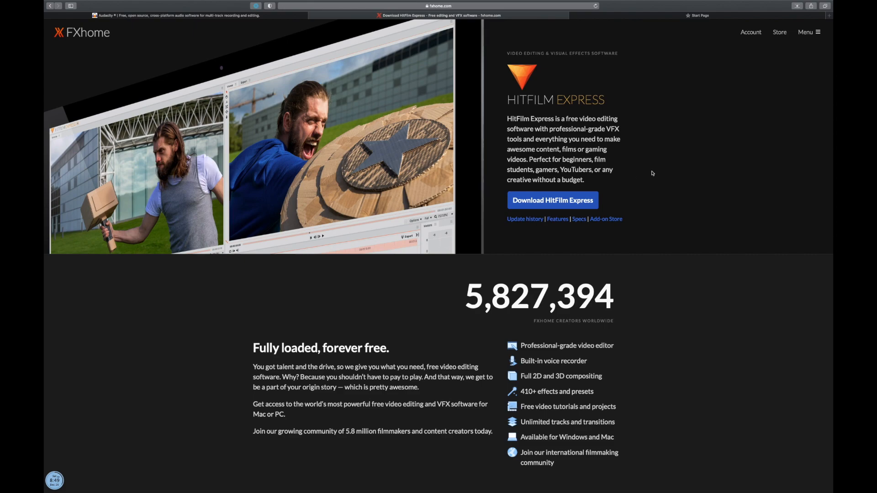
double_click(572, 118)
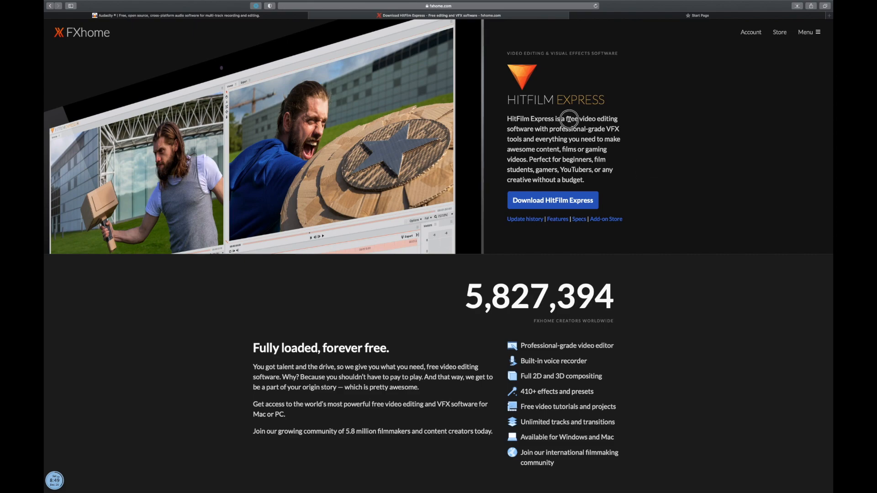
Switch from the browser to HitFilm Express and postpone the available update by a week
click(679, 126)
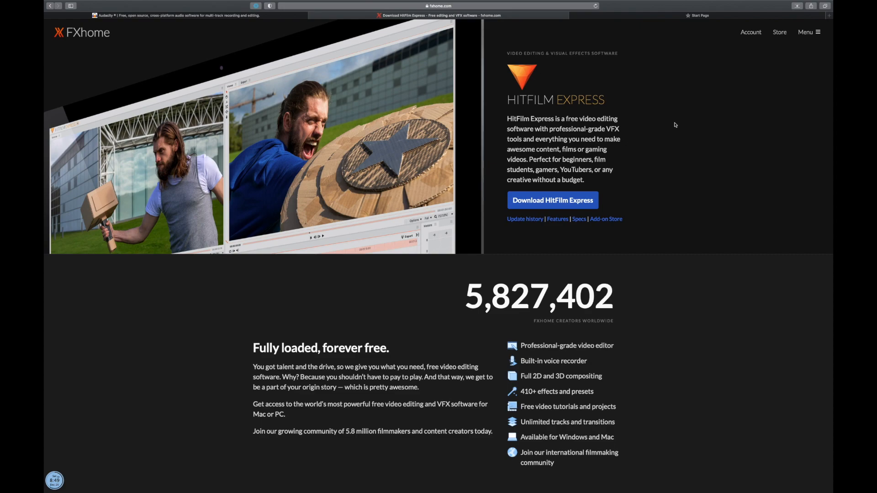
key(ctrl+Up)
click(443, 24)
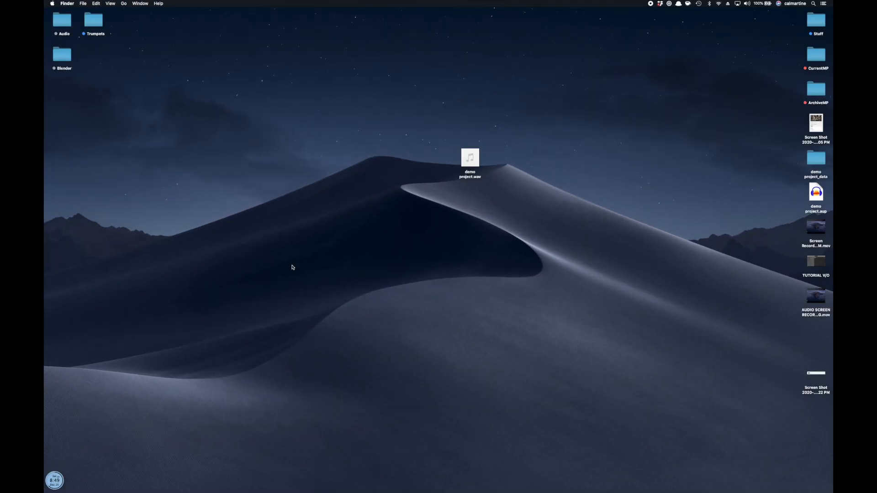
mouse_move(45, 236)
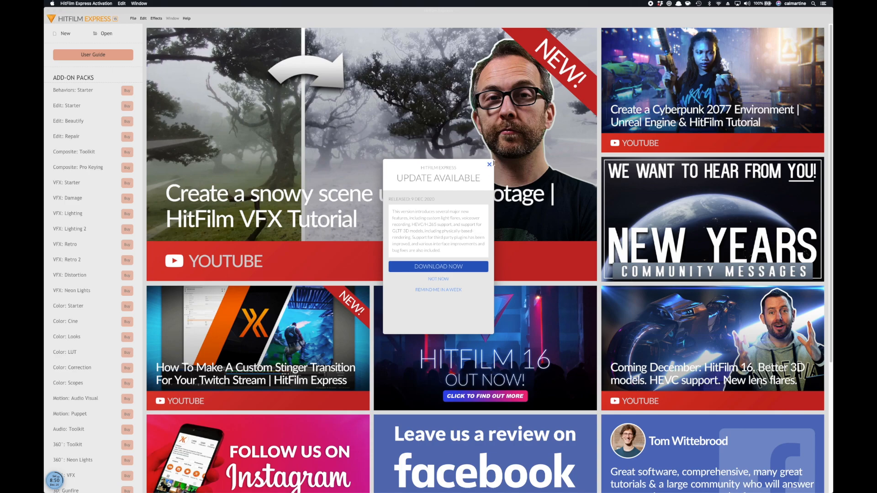
click(450, 289)
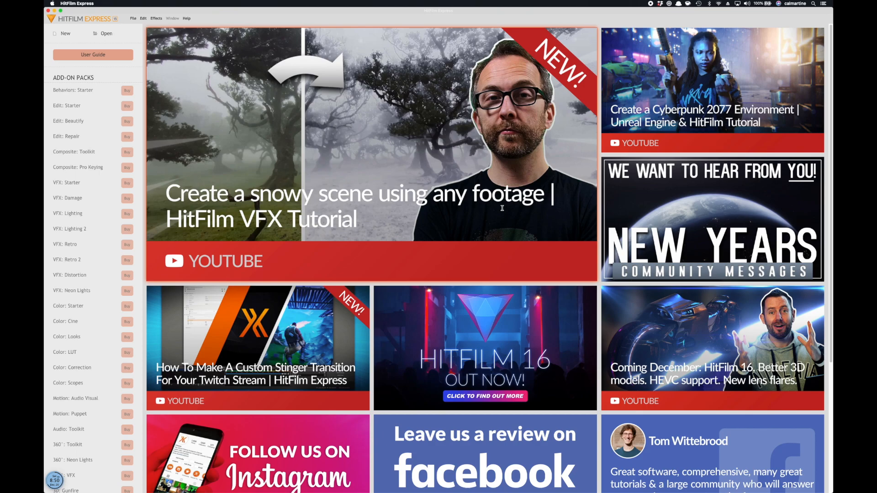
Create a new project using the 1080p Full HD @ 30 fps template
scroll(617, 349, down, 3)
scroll(617, 348, up, 3)
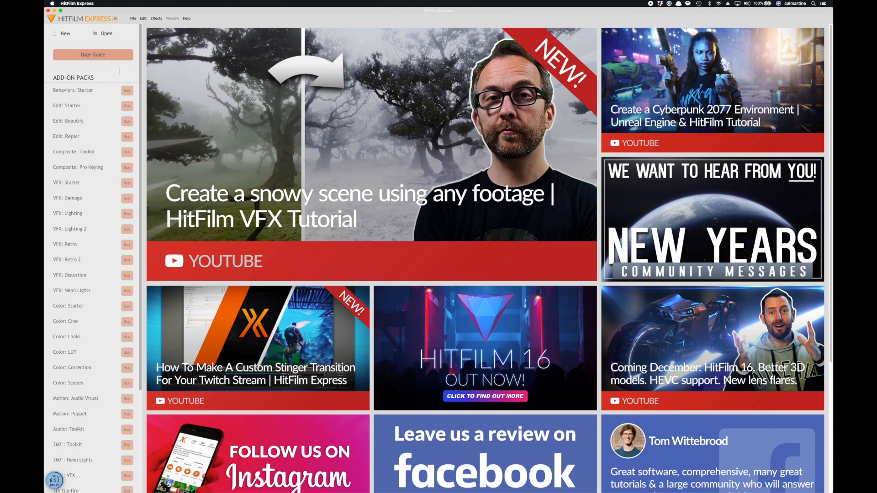
click(66, 34)
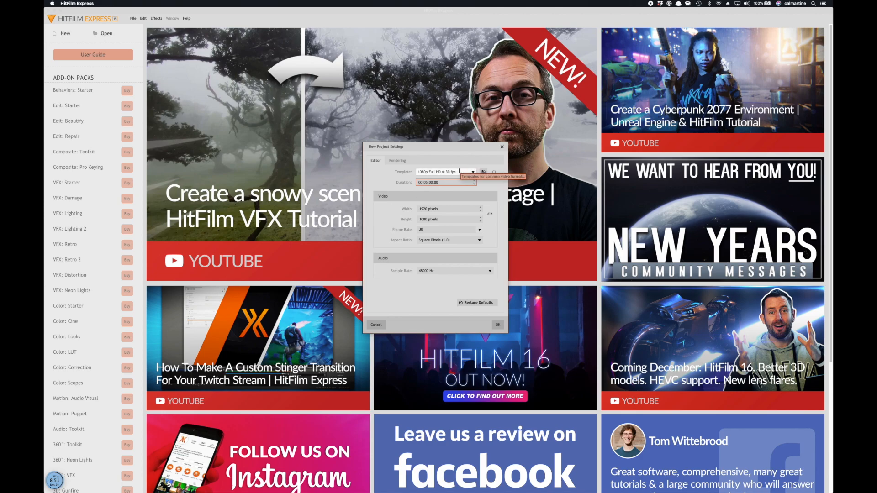
click(459, 172)
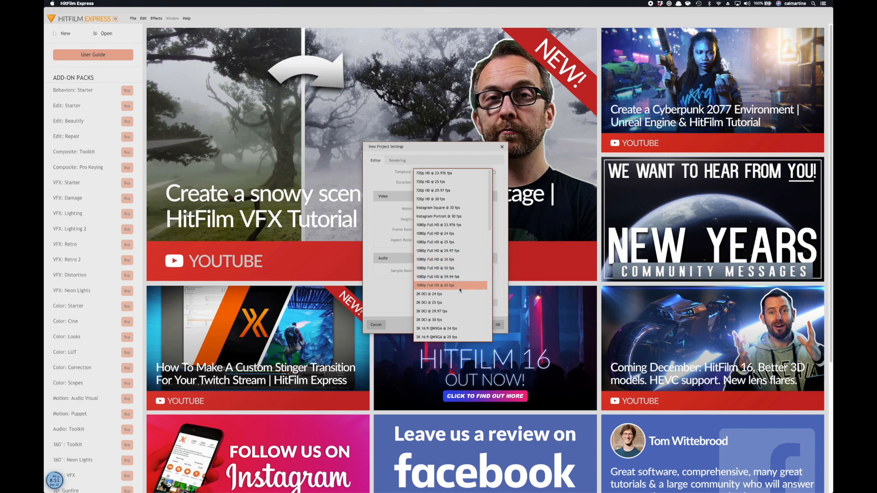
click(459, 255)
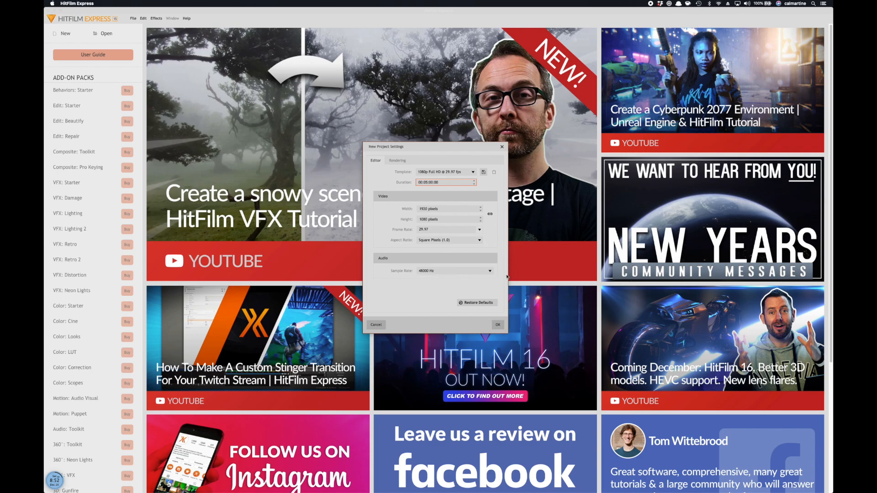
click(459, 172)
click(460, 259)
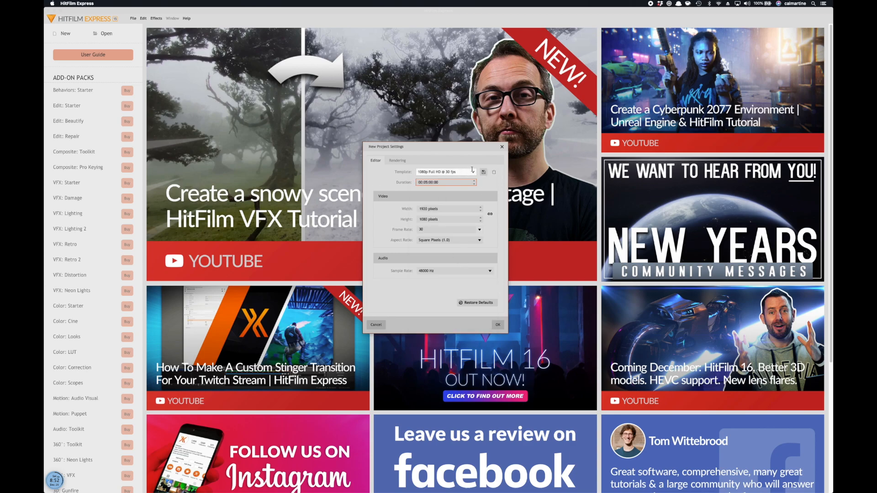
click(493, 326)
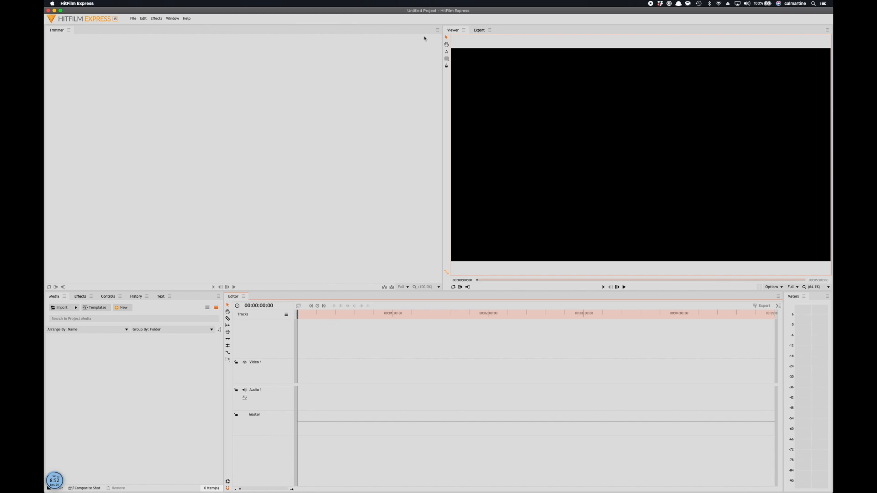
Examine the default preset options for exporting and return to the viewer
click(479, 30)
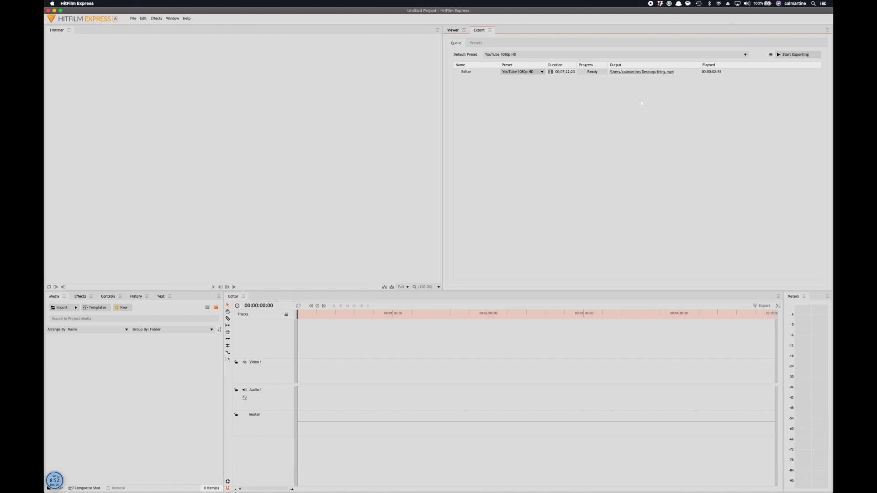
click(500, 54)
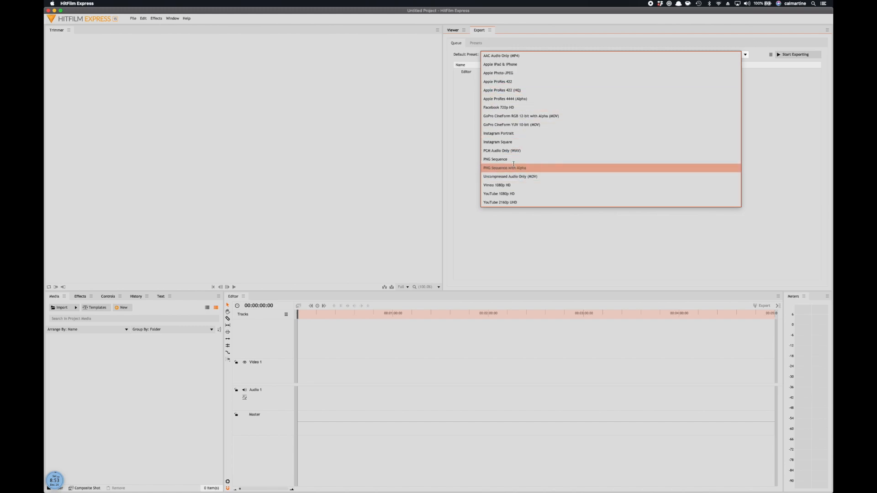
click(460, 134)
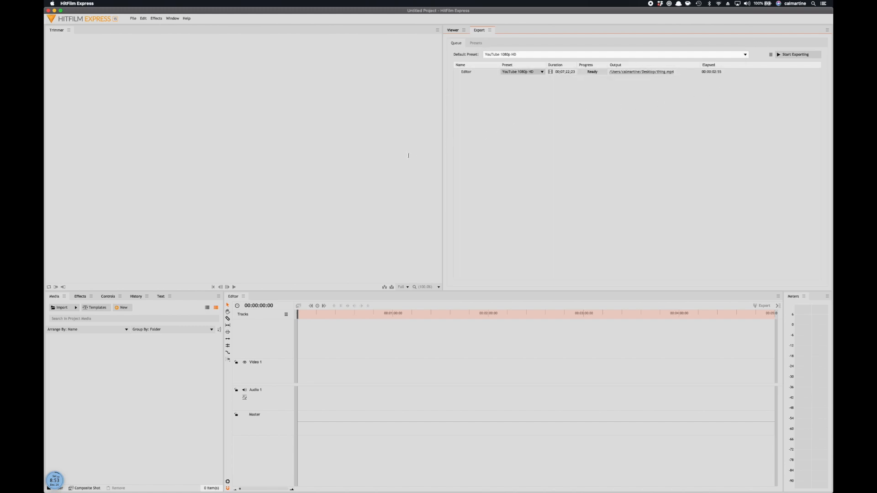
click(452, 31)
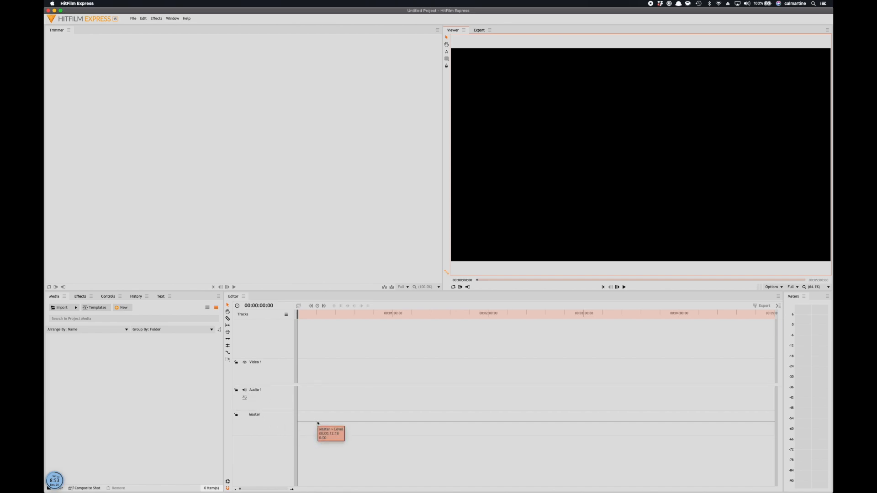
Check which options are available for the Video 1 track
mouse_move(318, 424)
click(250, 363)
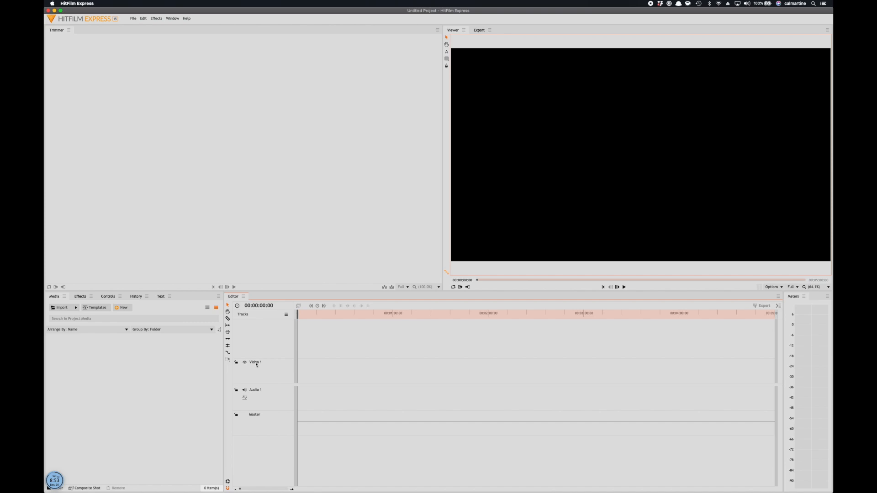
right_click(256, 363)
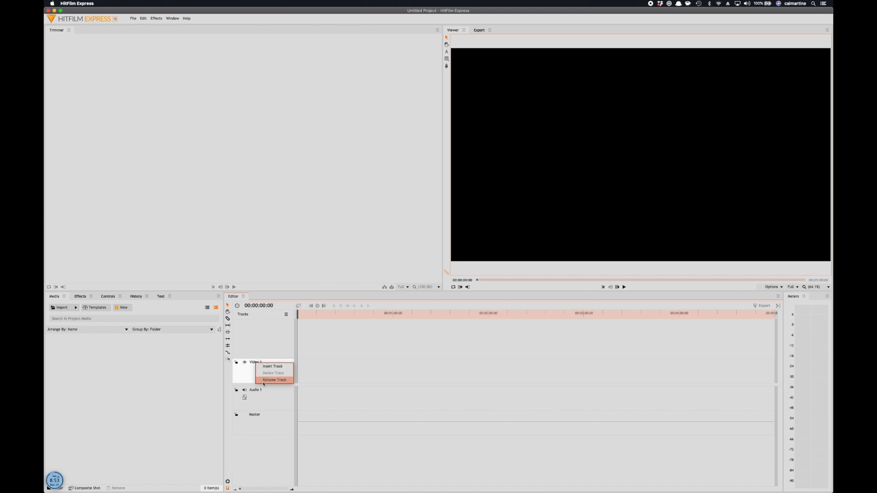
click(244, 378)
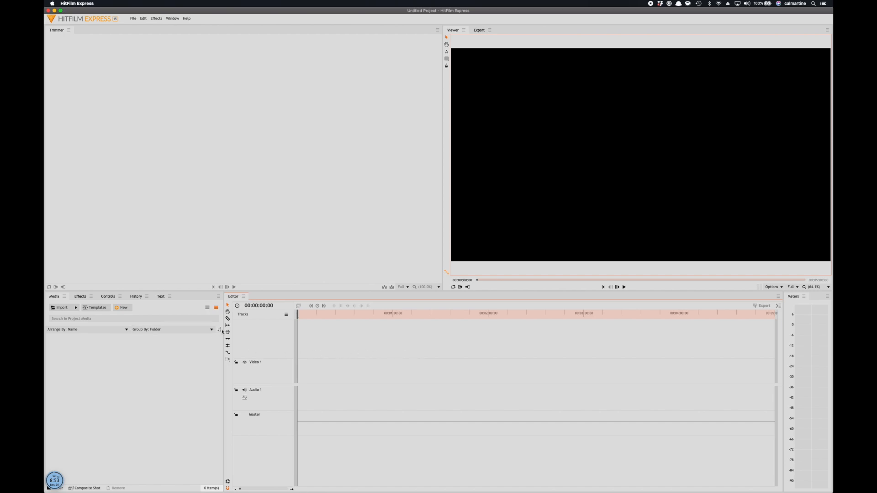
Look through the text settings, controls, history and effects categories, and return to the project media
click(137, 391)
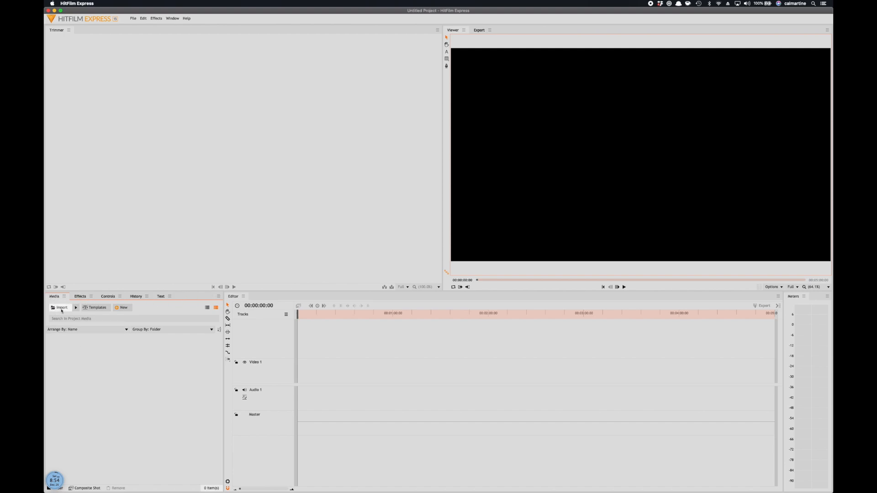
click(160, 296)
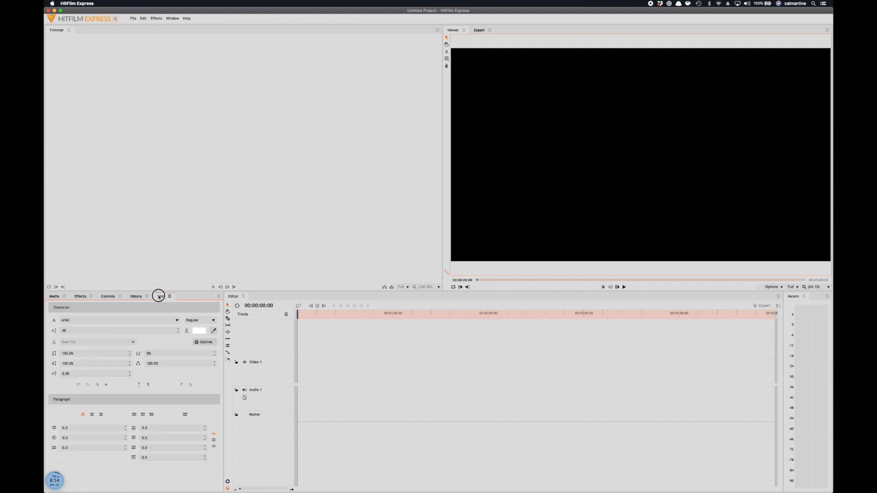
click(111, 297)
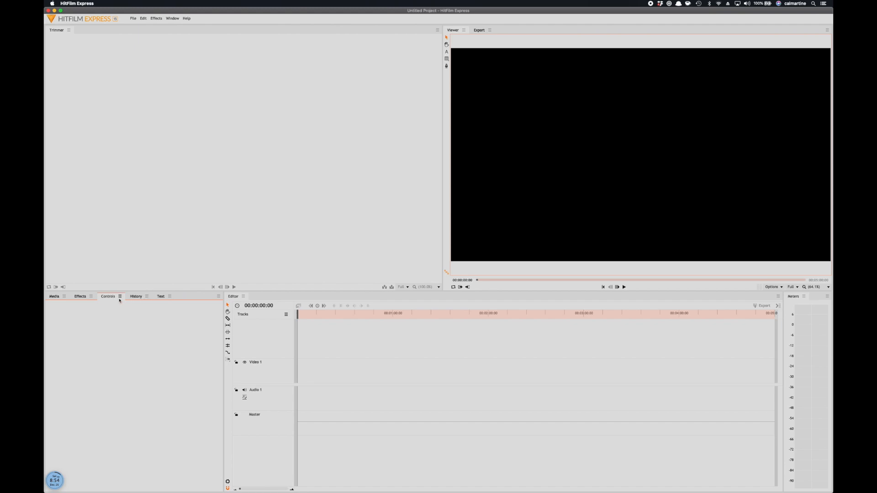
click(135, 297)
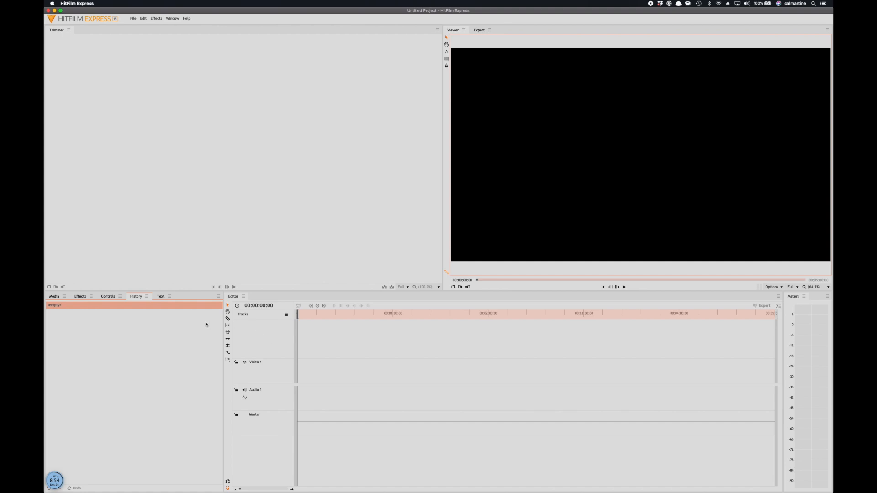
click(81, 297)
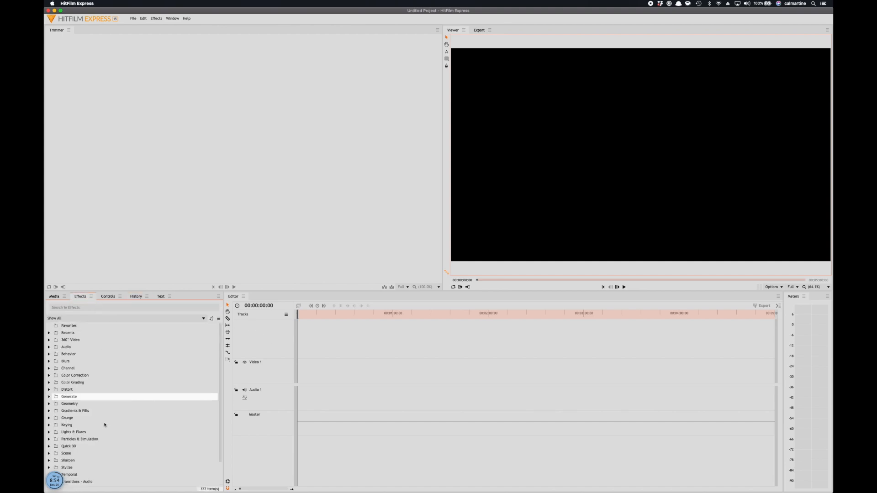
scroll(109, 446, up, 2)
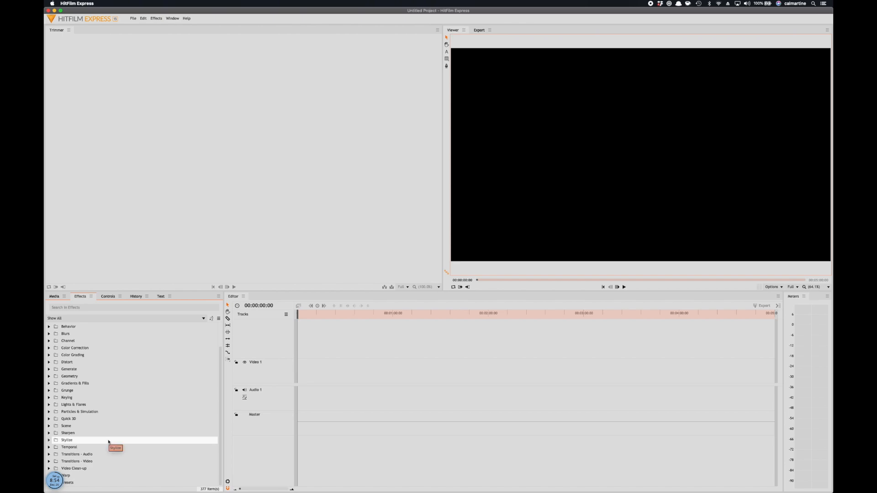
scroll(110, 442, down, 2)
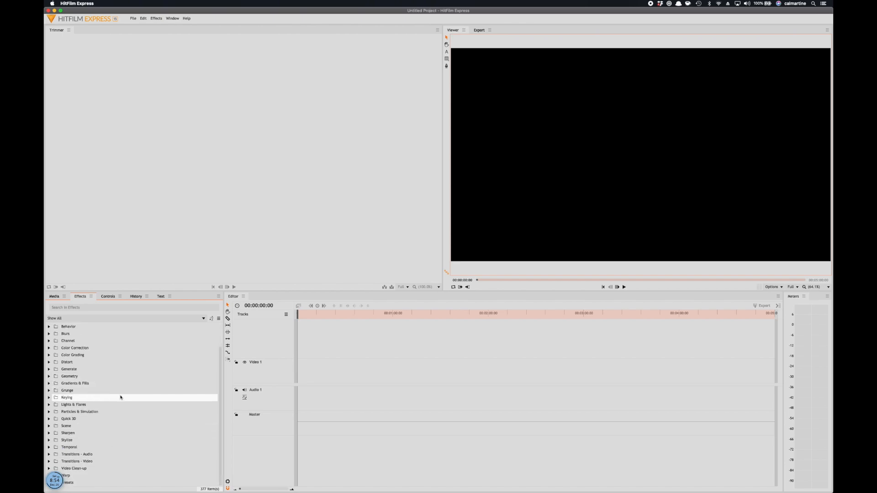
scroll(117, 369, up, 2)
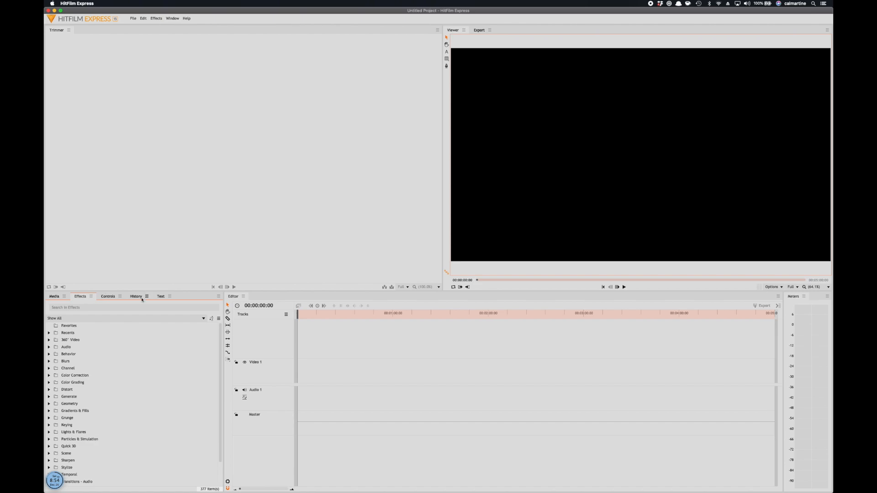
click(104, 296)
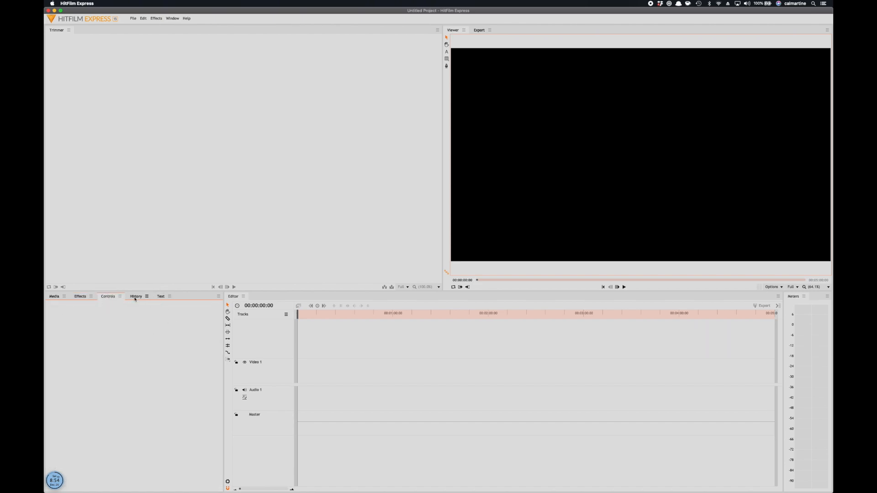
click(160, 297)
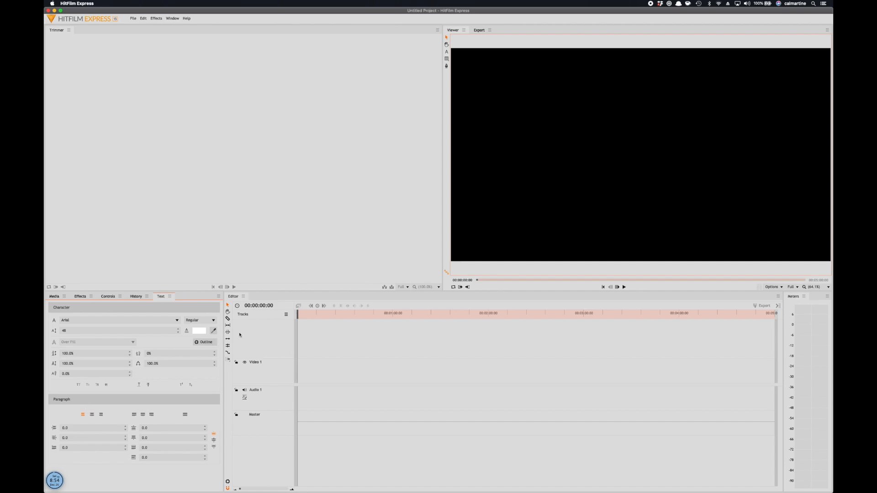
click(58, 300)
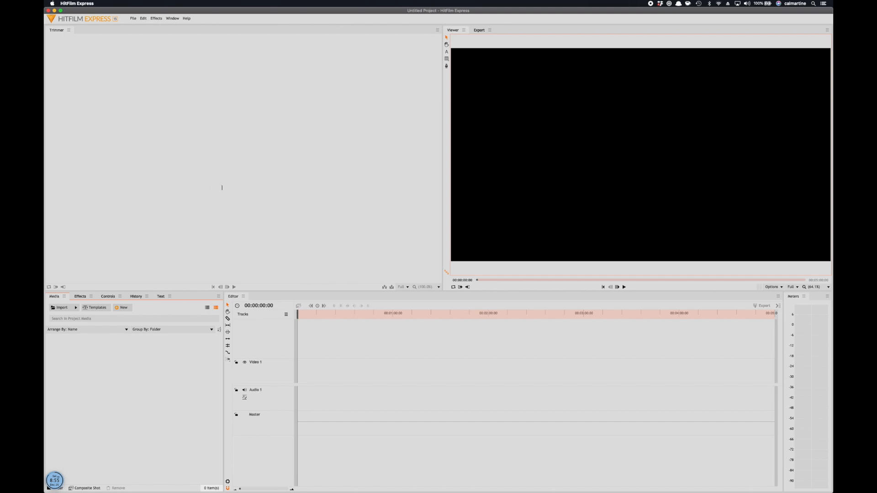
Check which workspaces are available, leaving the current layout in place
click(172, 18)
mouse_move(173, 26)
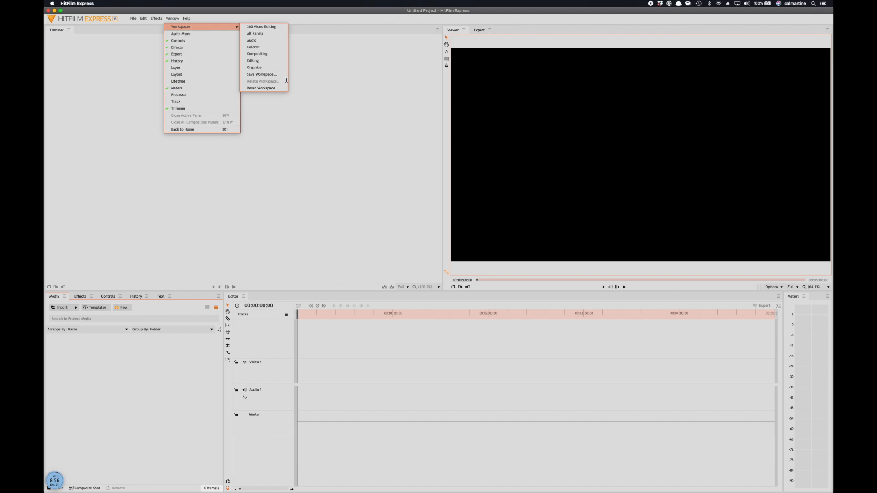
click(396, 116)
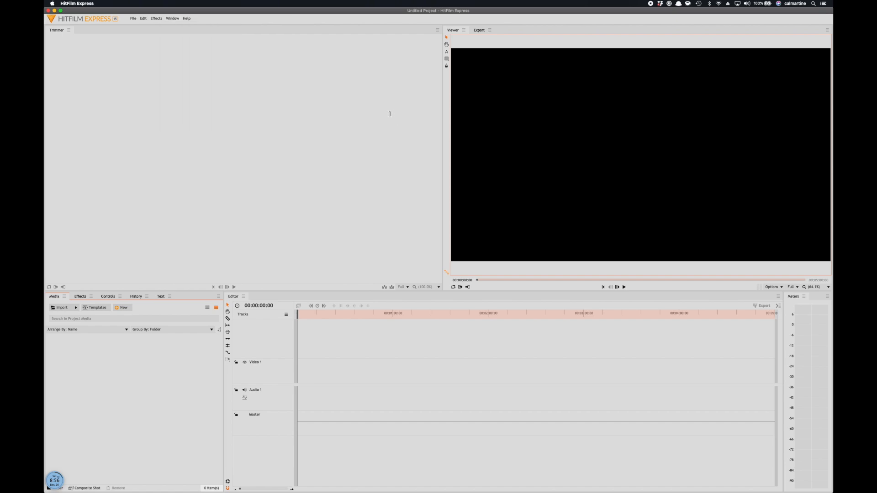
Start a media import and browse to the [DOWNLOAD THESE] demo tracks folder in Dropbox
click(64, 309)
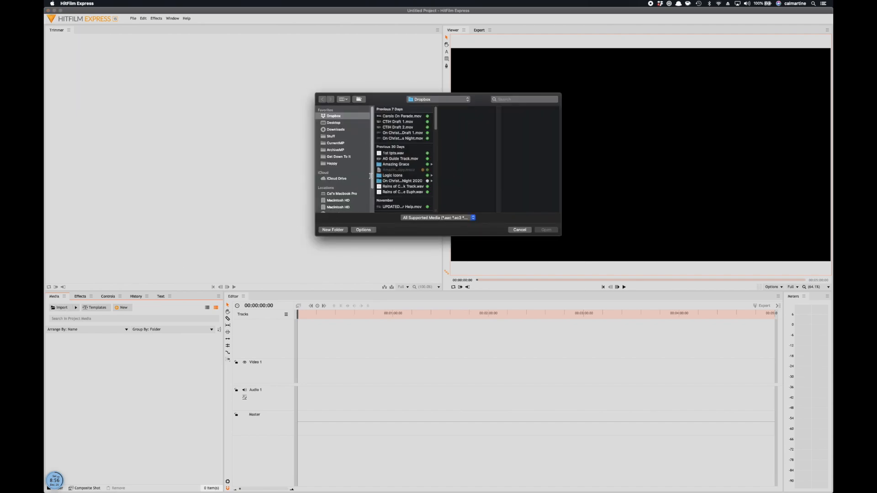
scroll(395, 181, down, 3)
click(400, 162)
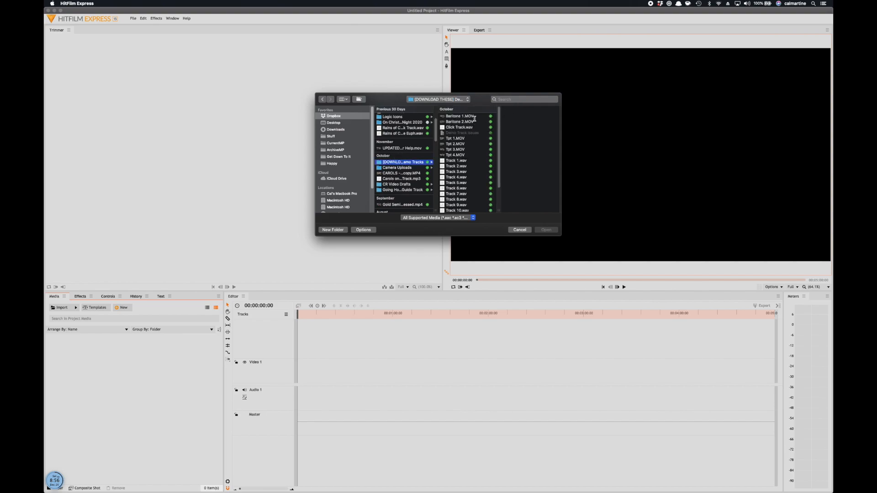
Import the six videos Baritone 1, Baritone 2 and Tpt 1 through Tpt 4 from the demo tracks folder
click(469, 116)
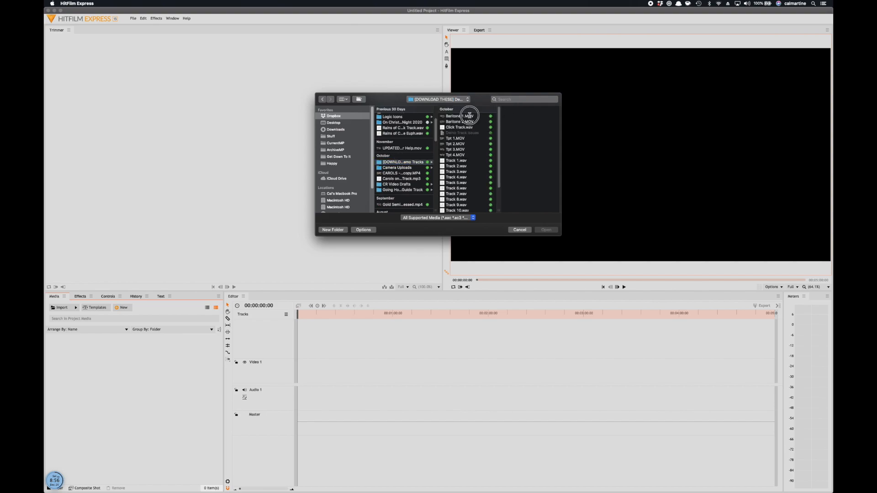
super+click(447, 122)
super+click(449, 139)
super+click(449, 144)
super+click(449, 149)
super+click(450, 160)
super+click(450, 155)
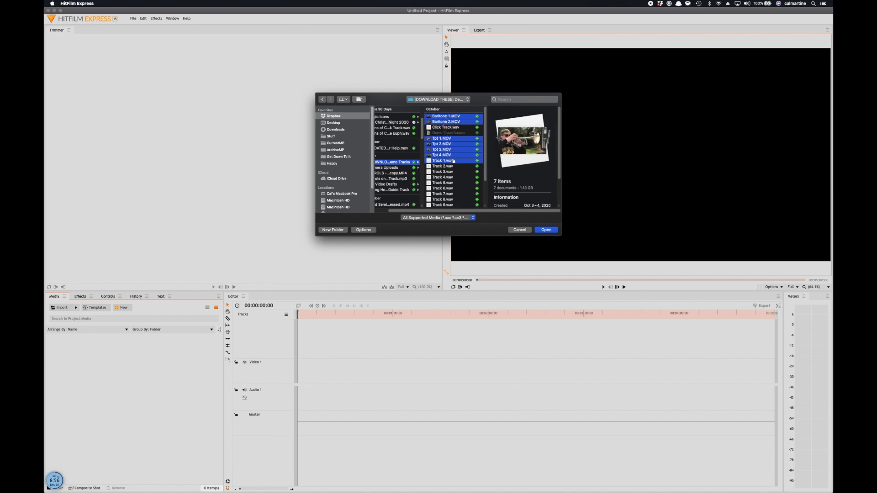
super+click(453, 161)
scroll(455, 166, down, 3)
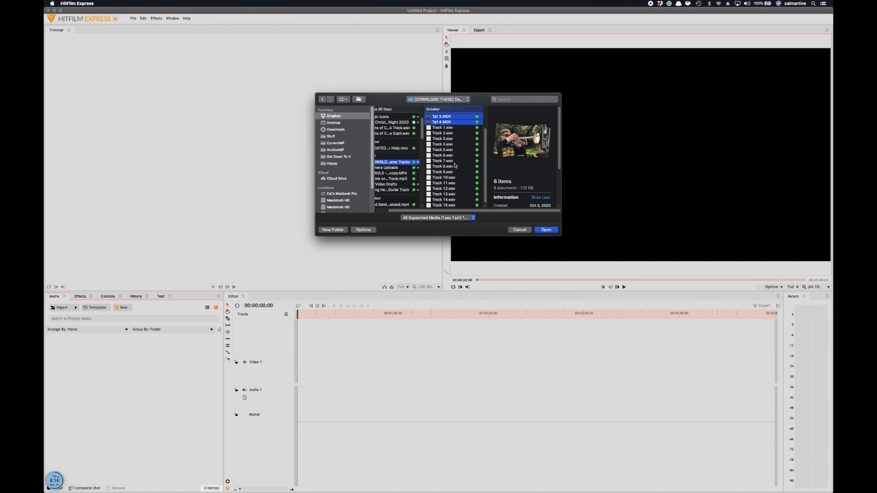
scroll(450, 149, up, 3)
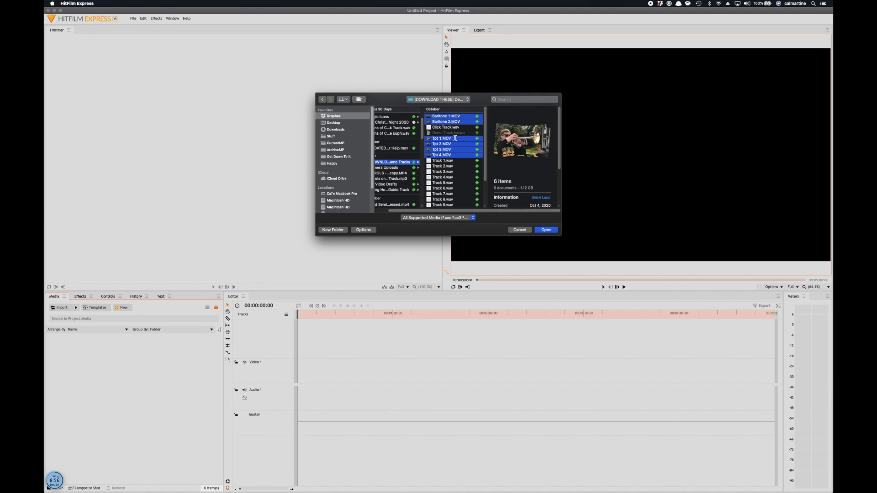
click(546, 230)
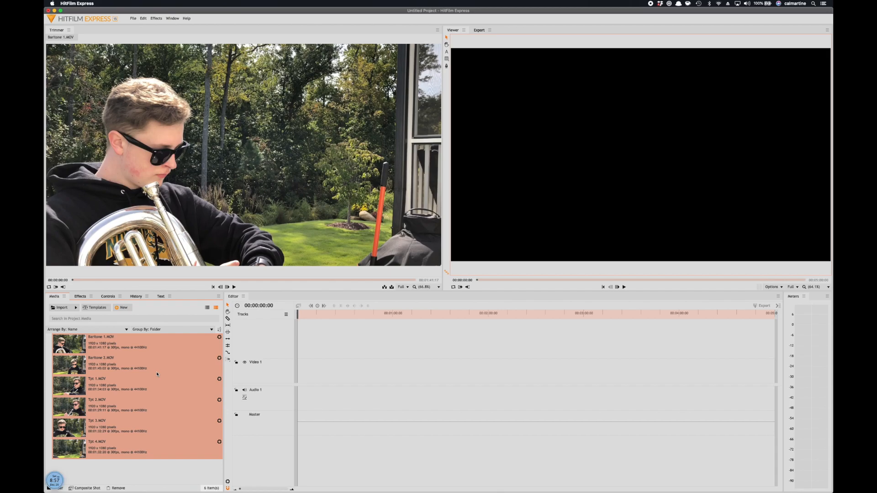
click(155, 404)
click(149, 349)
click(147, 401)
click(159, 346)
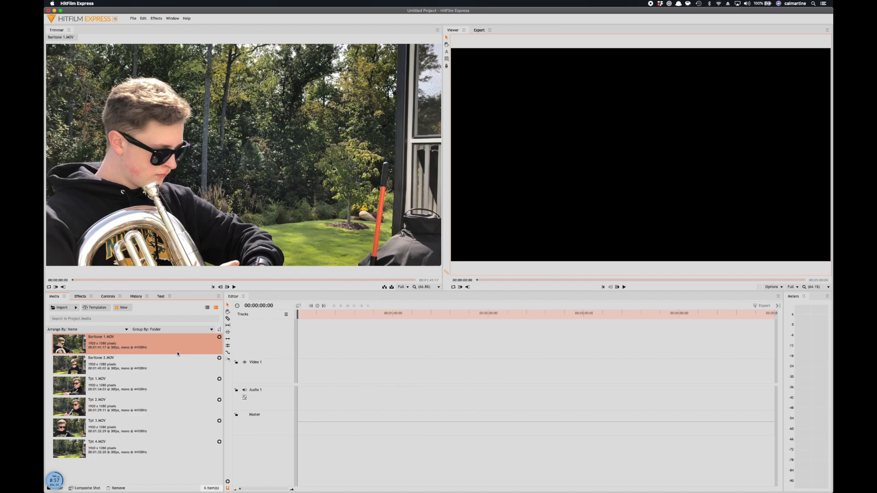
Start another media import and check the demo project.wav file on the Desktop
click(60, 307)
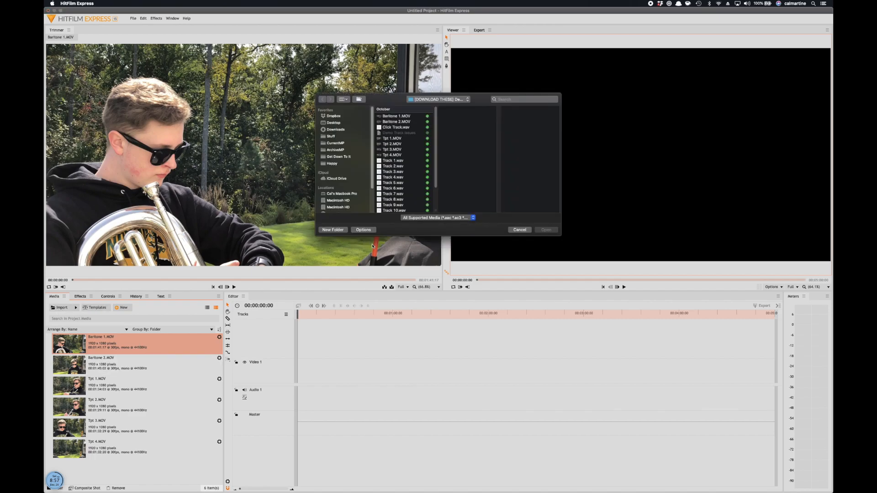
scroll(402, 192, down, 3)
scroll(401, 191, up, 3)
click(333, 123)
click(397, 132)
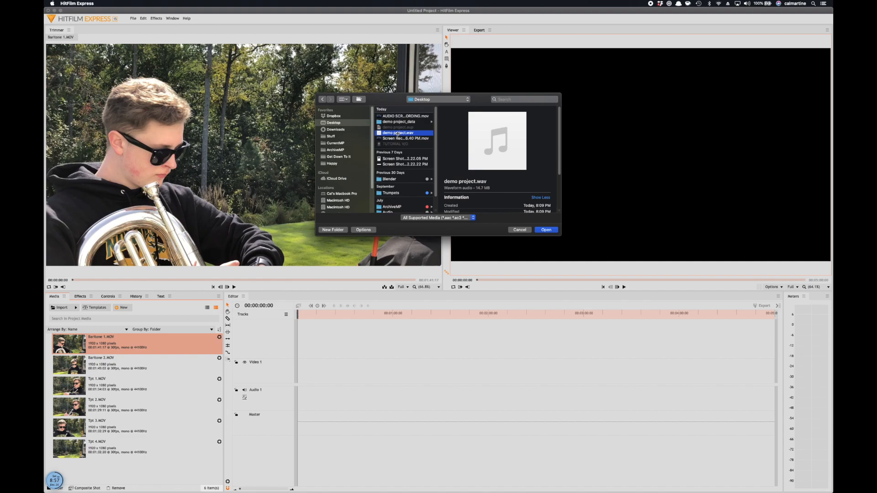
Import Click Track.wav from the [DOWNLOAD THESE] demo tracks folder in Dropbox
click(345, 116)
scroll(399, 183, down, 3)
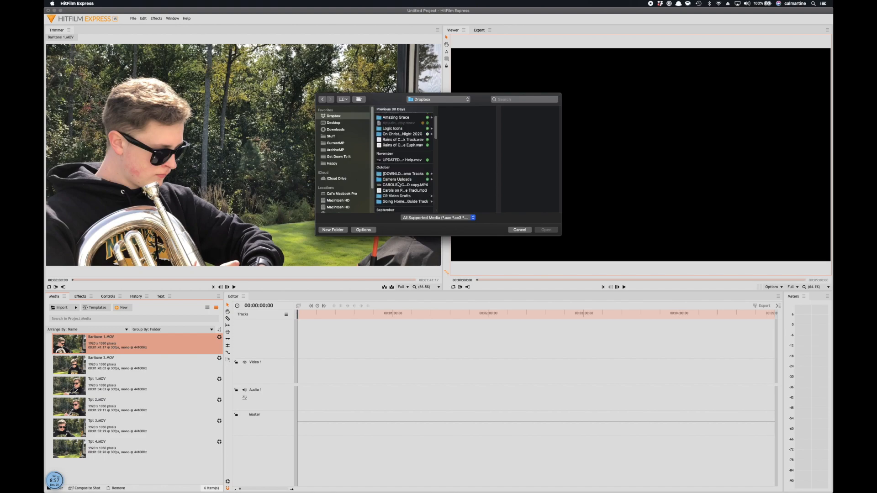
click(397, 174)
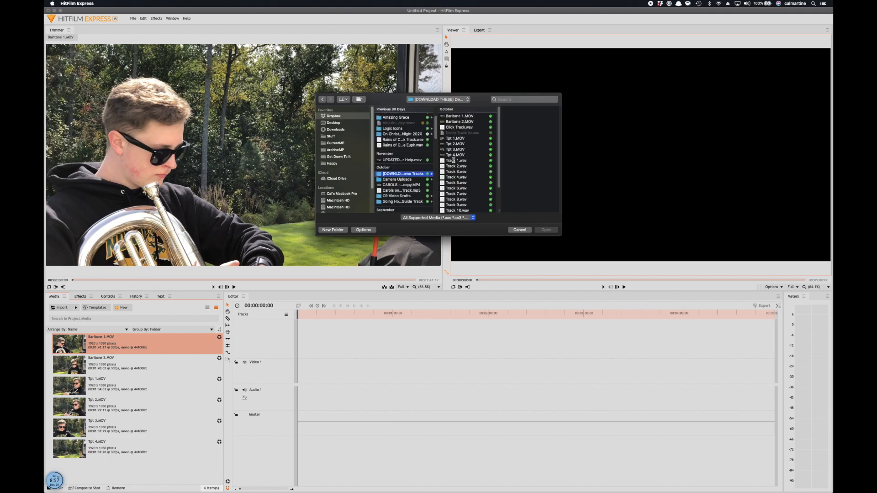
click(460, 127)
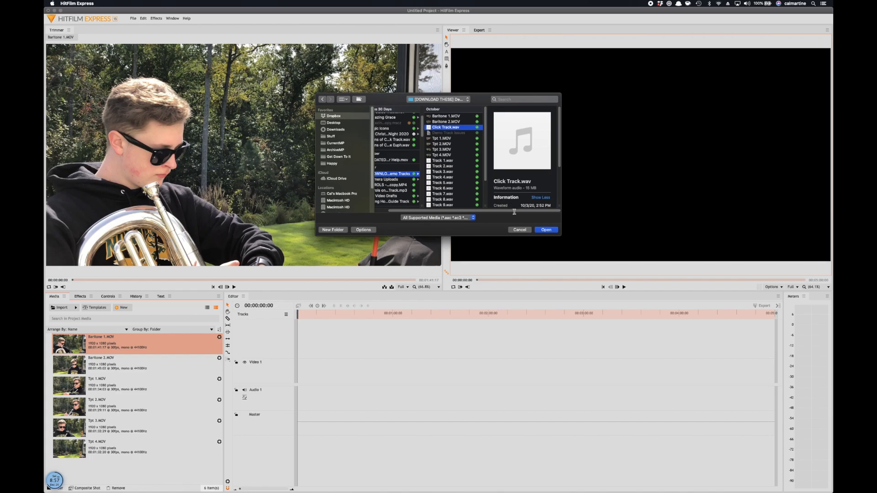
click(546, 230)
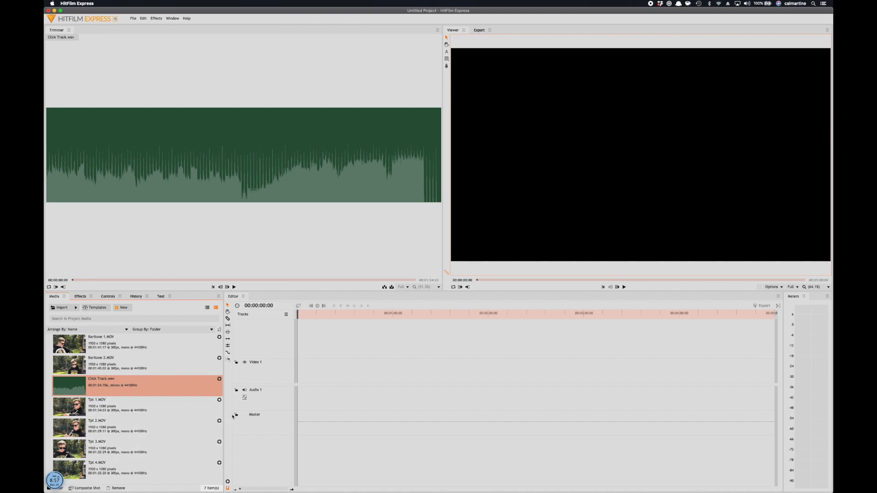
Insert an extra audio track next to Audio 1 and delete it again
right_click(258, 397)
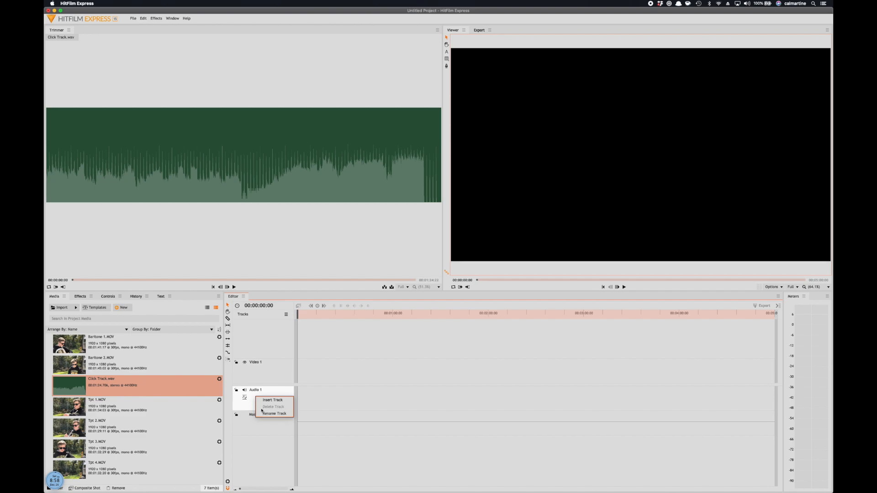
click(274, 404)
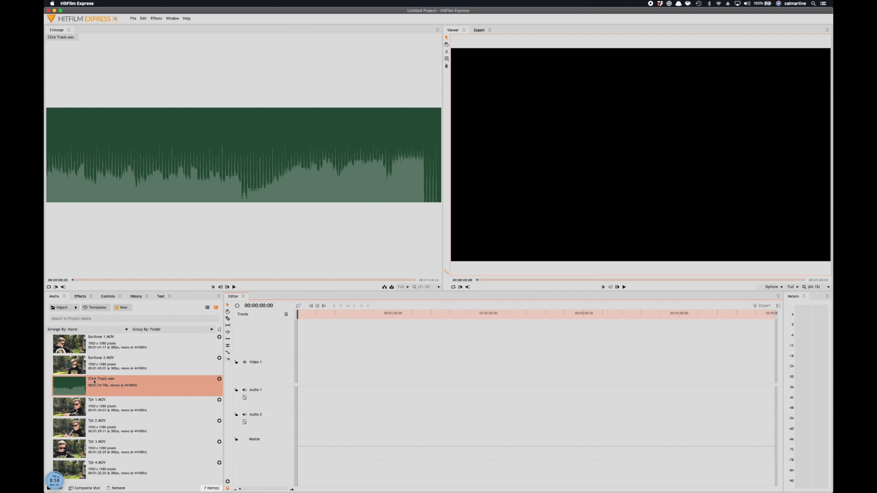
right_click(275, 423)
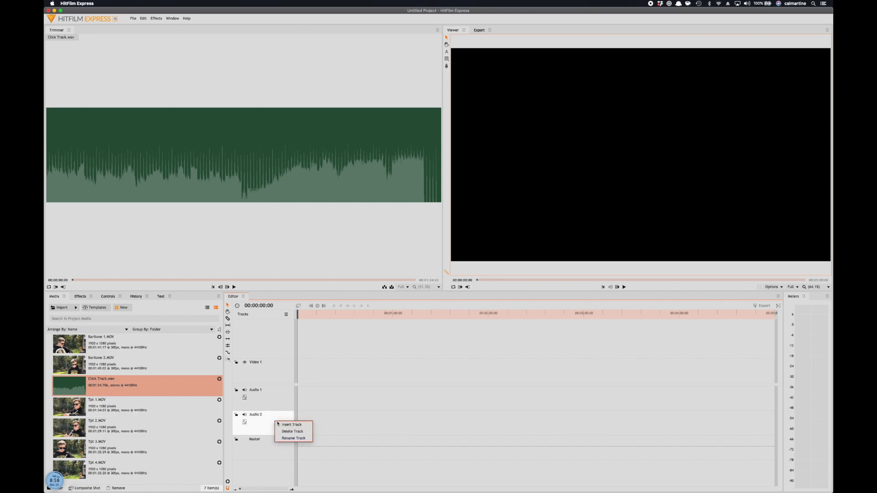
click(288, 431)
Place Click Track.wav at the start of the Audio 1 track and play it from the beginning
drag(113, 381, 300, 398)
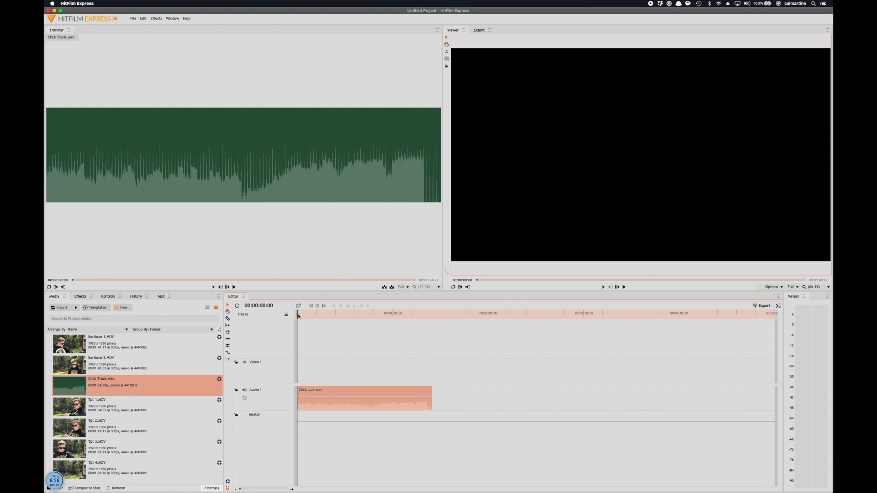
key(space)
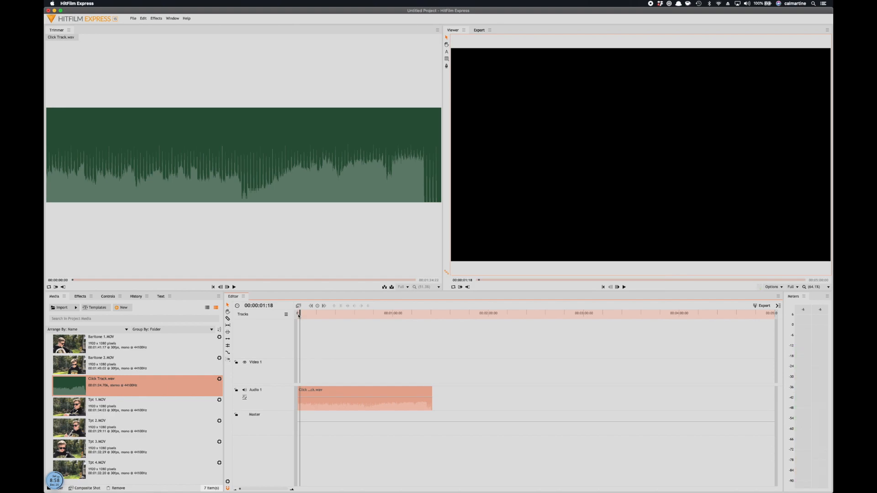
drag(300, 316, 295, 317)
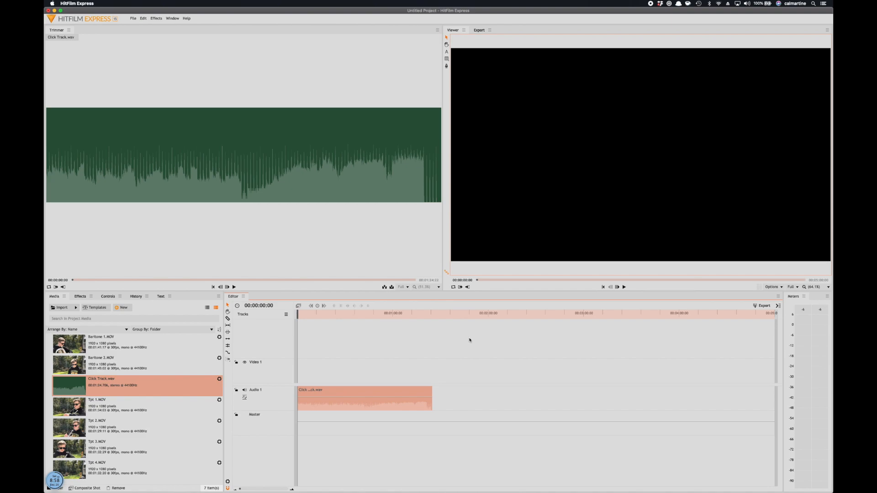
key(space)
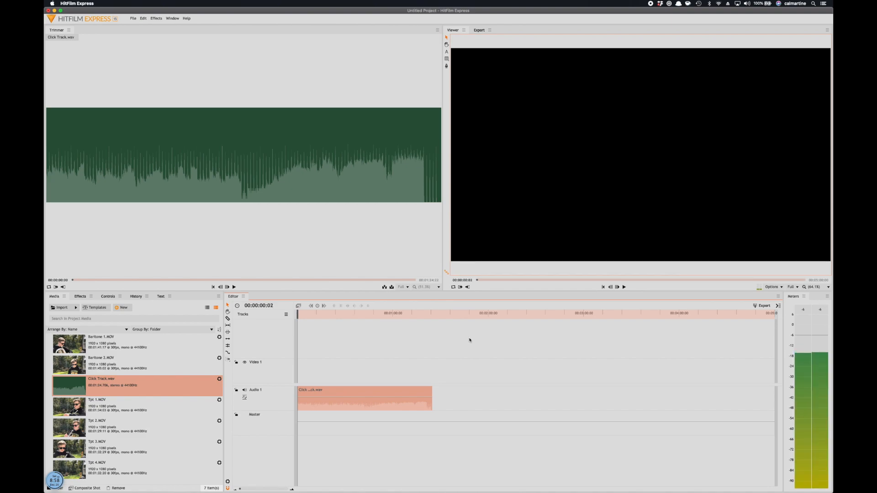
key(Left)
key(Left)
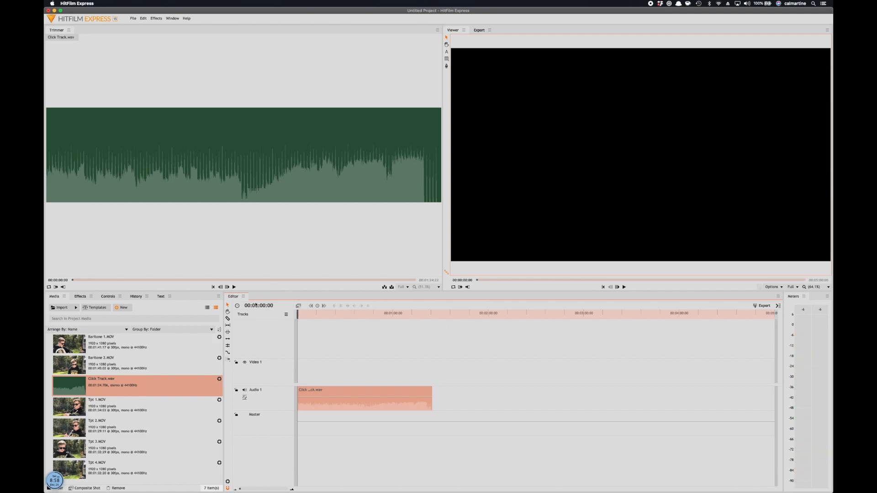
key(space)
Try out muting the Audio 1 track and toggling the visibility of the Video 1 track
click(244, 389)
click(245, 361)
click(245, 361)
click(244, 362)
click(245, 364)
Insert a new video track above Video 1 and rename the Video 1 track as B1
right_click(257, 371)
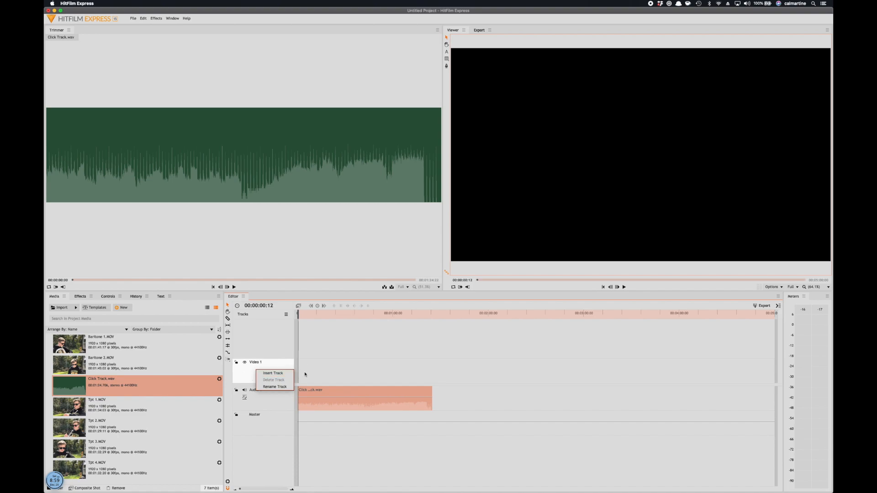
click(272, 373)
click(254, 365)
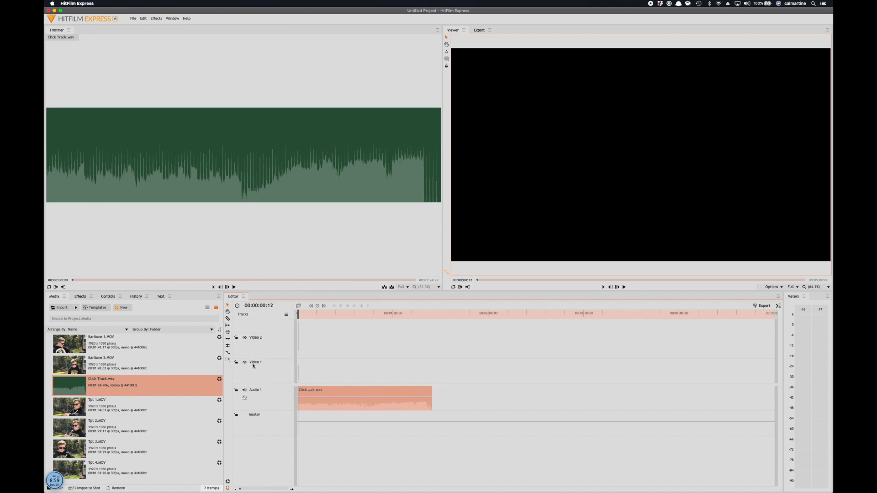
right_click(257, 363)
click(275, 378)
text(B)
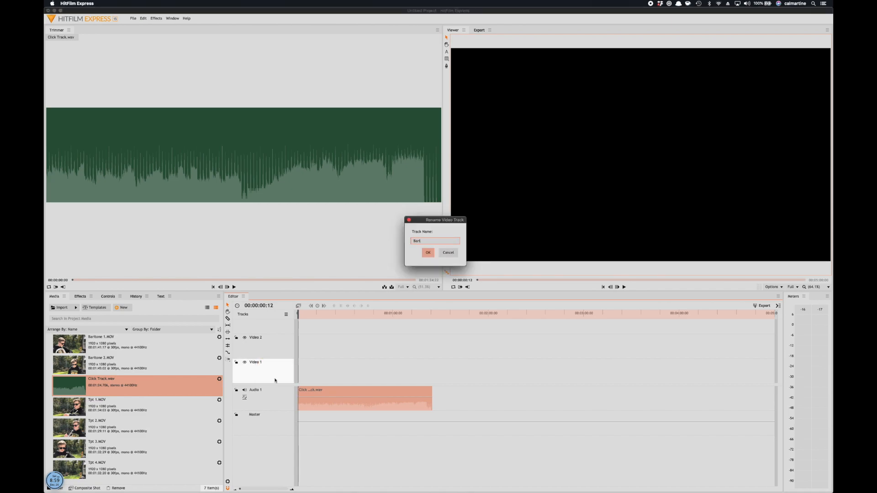
key(Return)
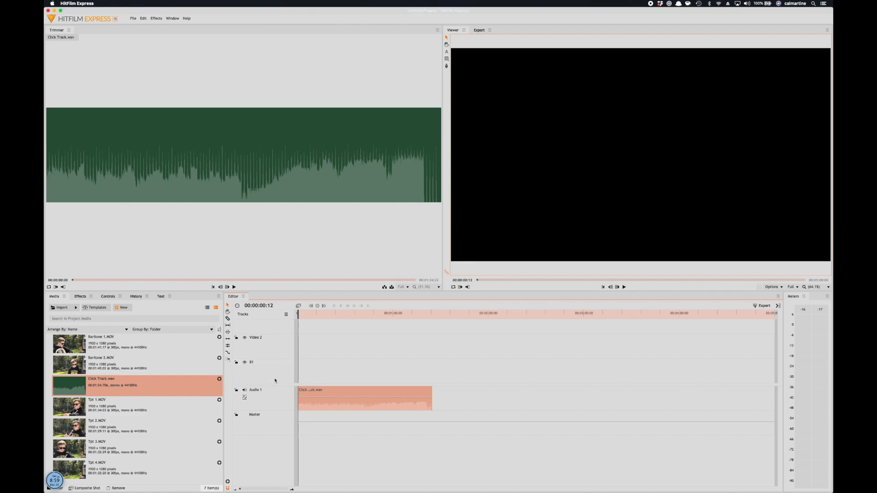
Rename the Video 2 track as B2
right_click(266, 340)
click(285, 359)
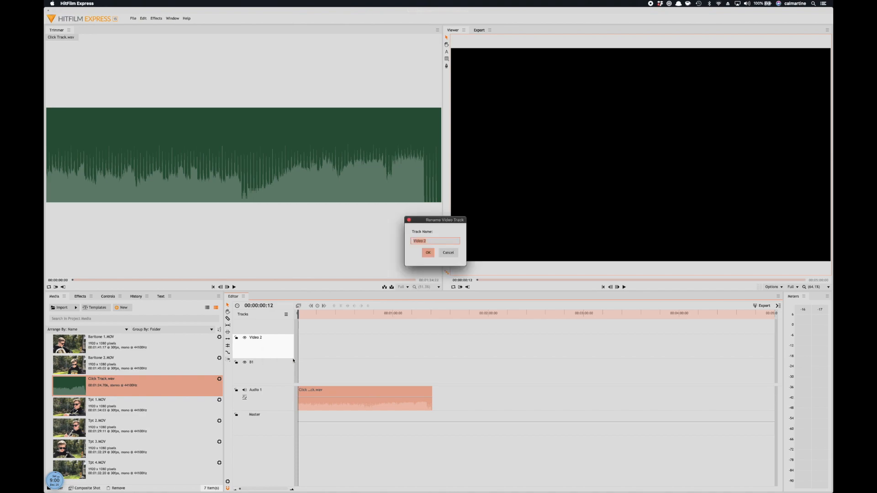
text(B2)
key(Return)
Insert a new video track above B2 and rename it as T1
right_click(266, 341)
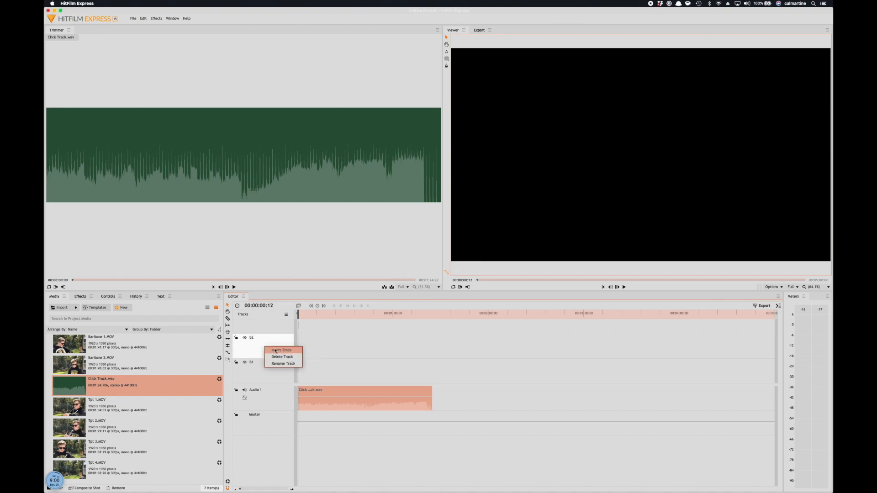
click(275, 349)
click(268, 333)
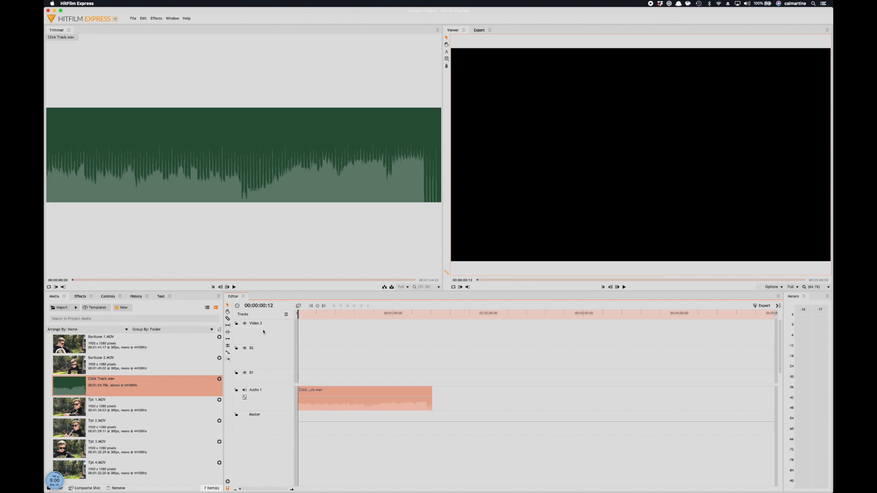
right_click(262, 328)
click(272, 344)
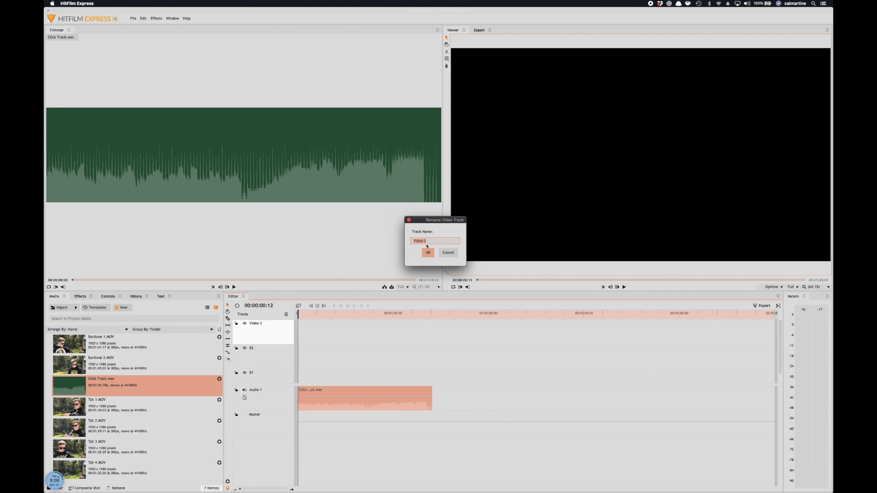
text(T1)
key(Return)
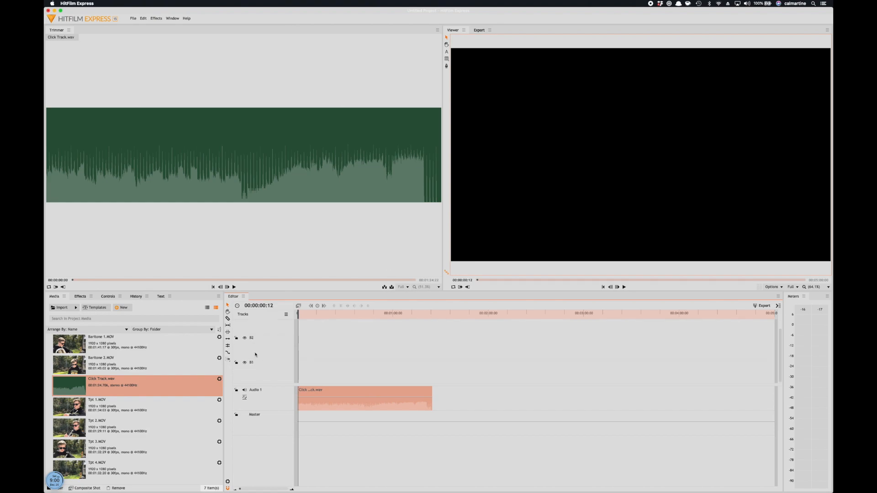
Rename the T1 track as T2
right_click(272, 333)
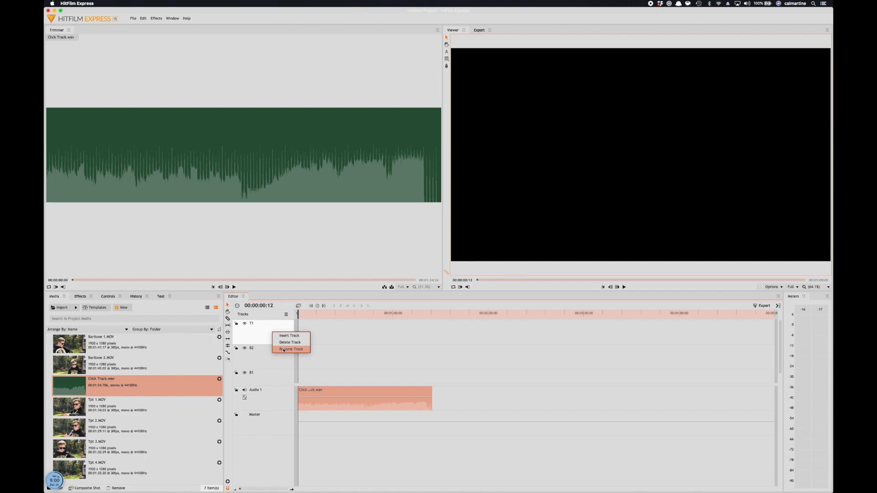
click(283, 350)
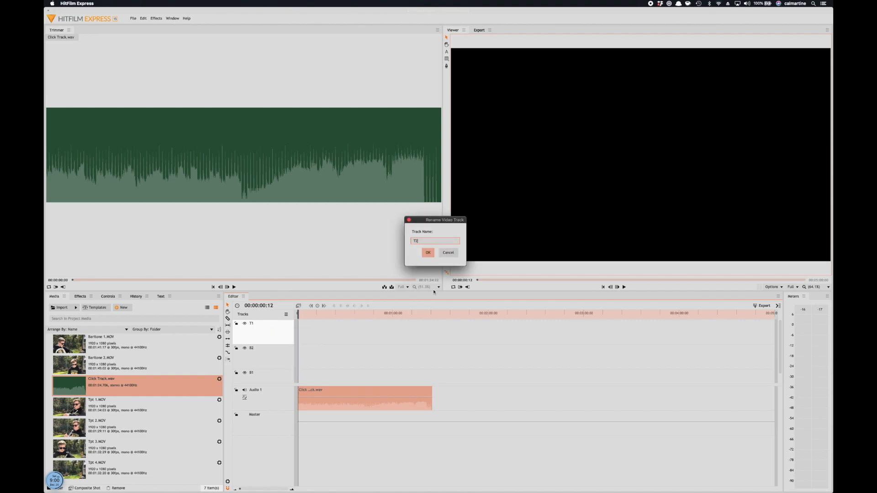
key(Return)
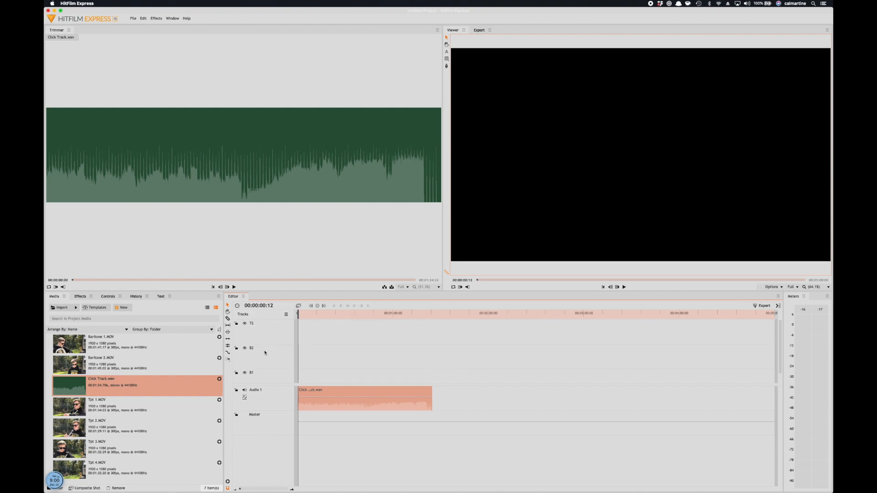
Insert a new video track above T2 and rename it as T1
right_click(262, 333)
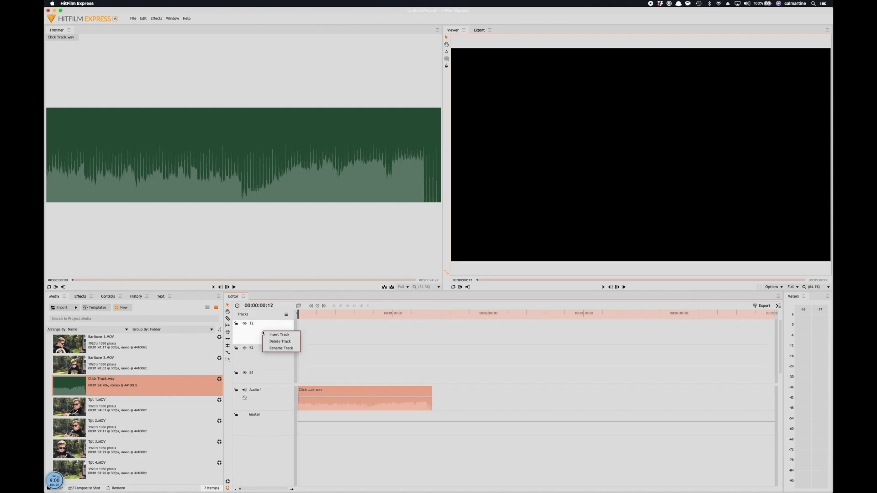
click(283, 335)
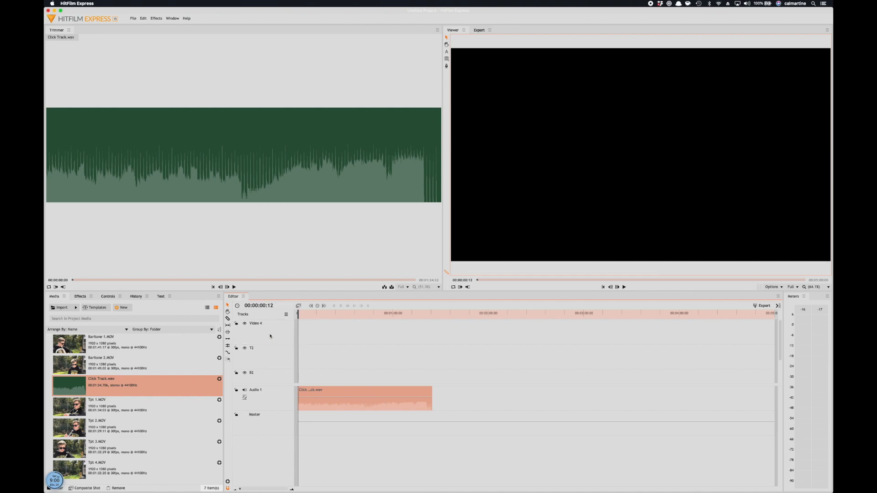
right_click(257, 331)
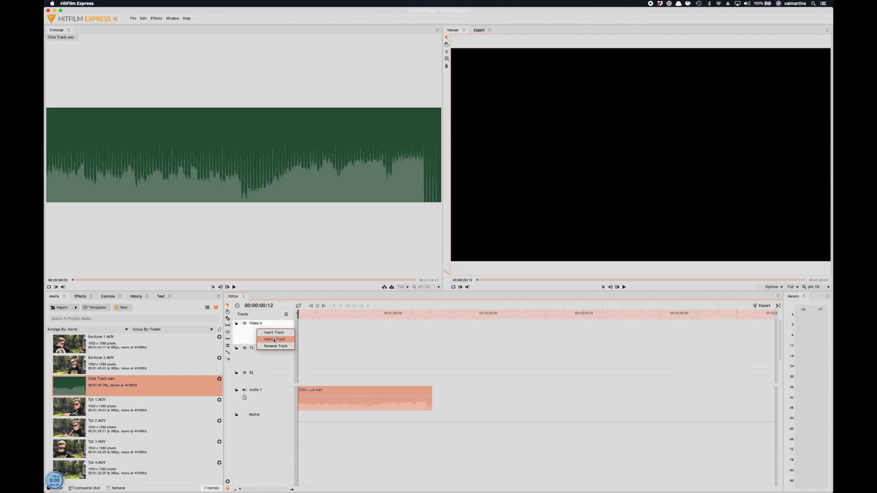
click(274, 347)
text(T1)
key(Return)
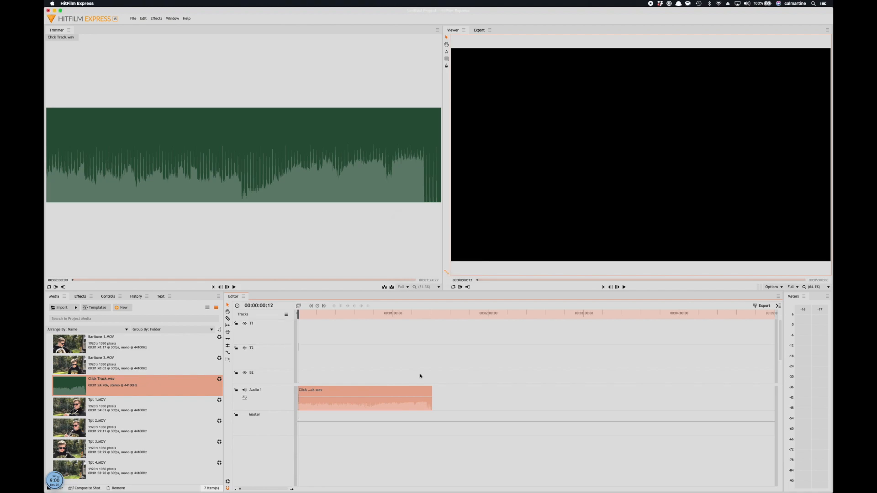
Insert a new video track above T1 and rename it as T3
right_click(273, 337)
click(286, 340)
right_click(260, 327)
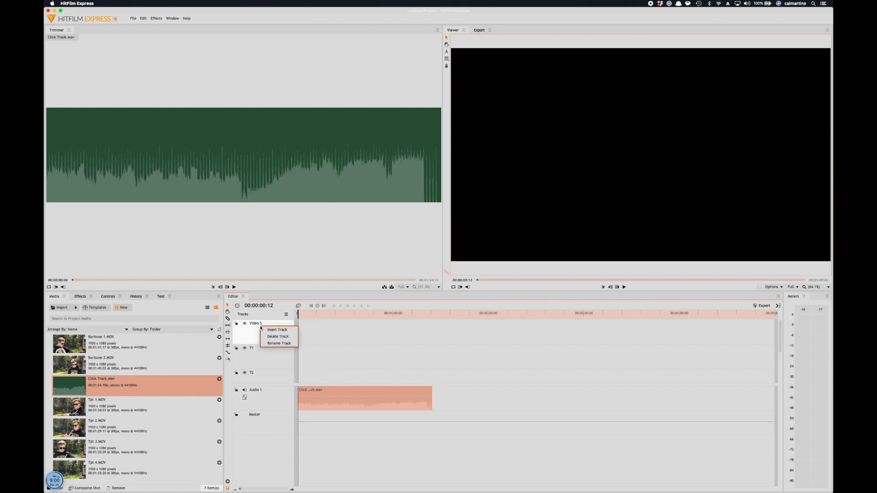
click(279, 343)
text(T)
key(Return)
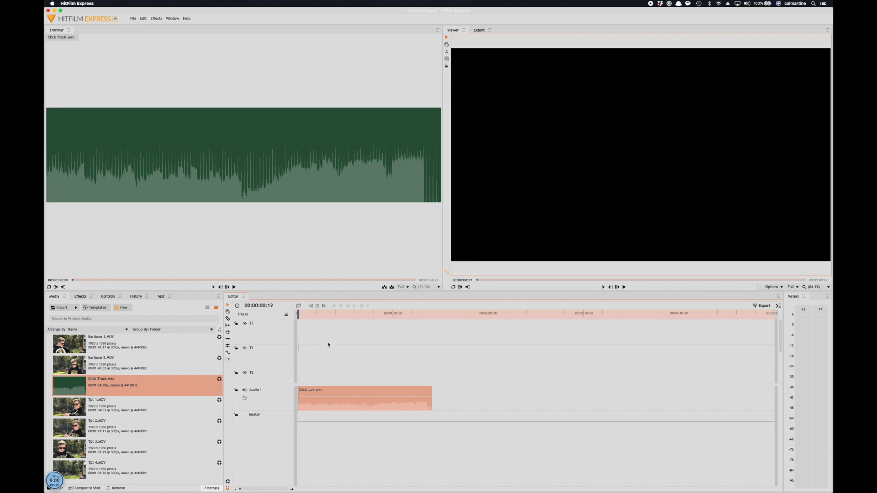
Insert a new video track above T3 and rename it as T4
right_click(283, 341)
click(289, 344)
right_click(257, 329)
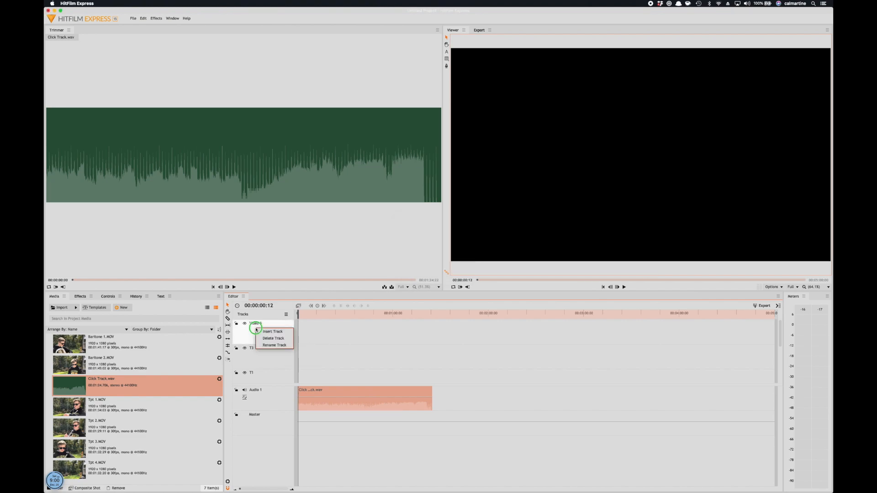
click(270, 346)
text(T)
key(Return)
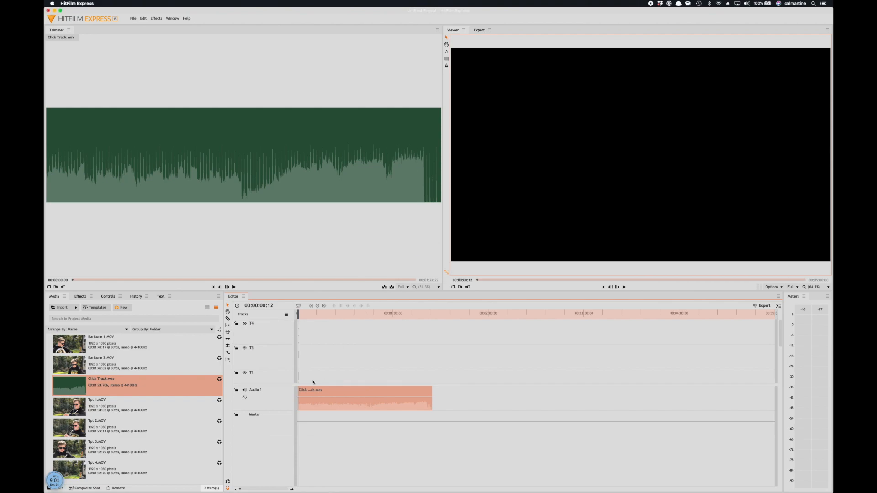
Enlarge the timeline's video track area to show tracks T4 down to B1, and widen the Trimmer
drag(286, 386, 279, 450)
scroll(333, 464, down, 2)
scroll(333, 465, up, 2)
scroll(334, 465, down, 2)
scroll(334, 464, up, 2)
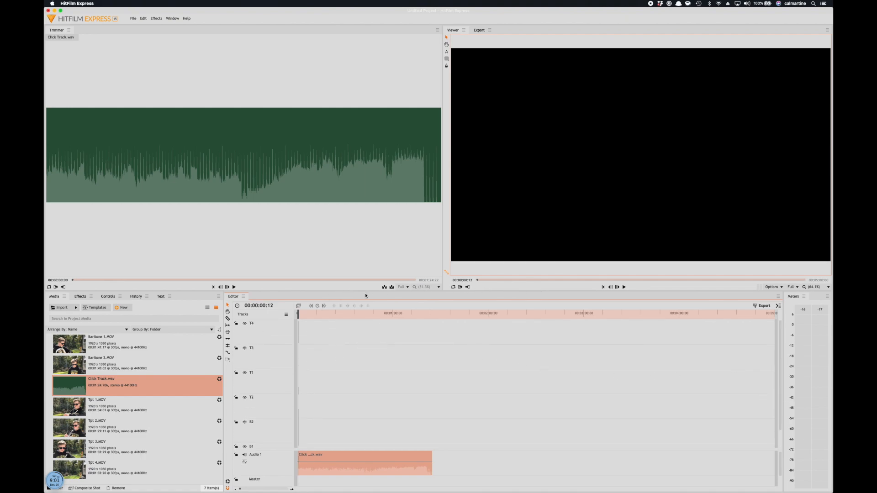
click(335, 291)
drag(335, 291, 339, 289)
drag(439, 226, 486, 219)
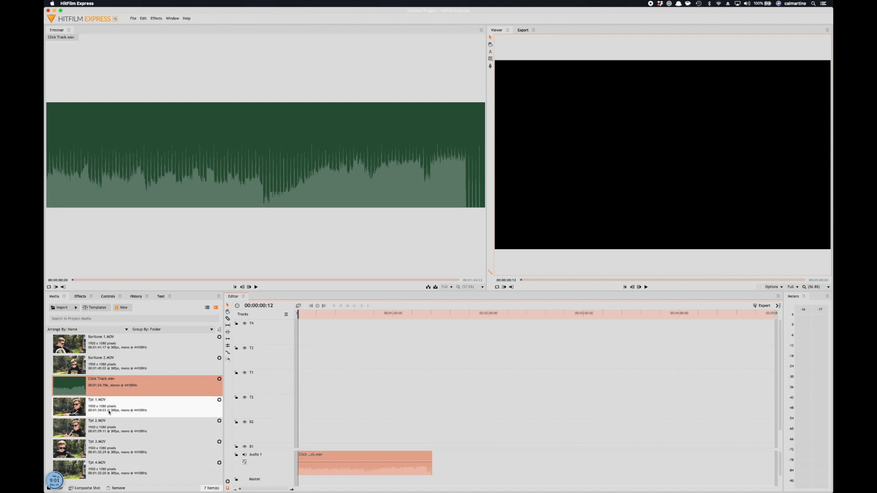
Place the Tpt 1.MOV video on track T1 at the playhead near the start of the timeline
click(83, 409)
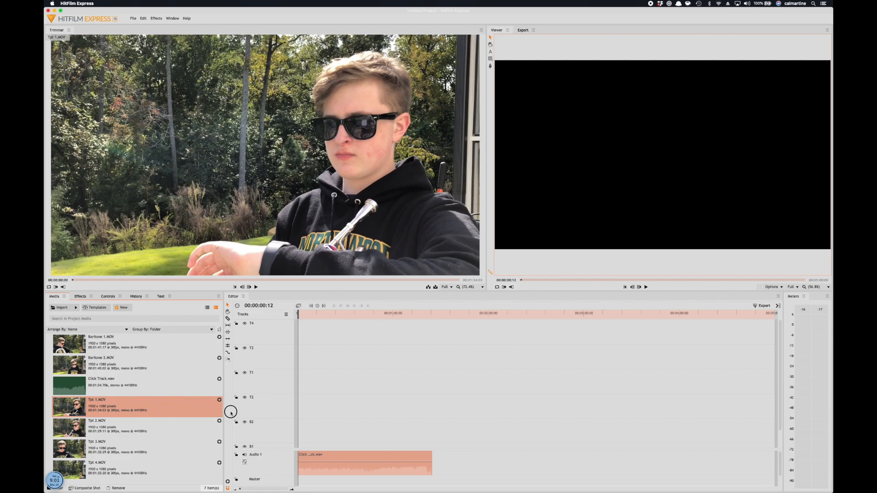
drag(261, 401, 300, 383)
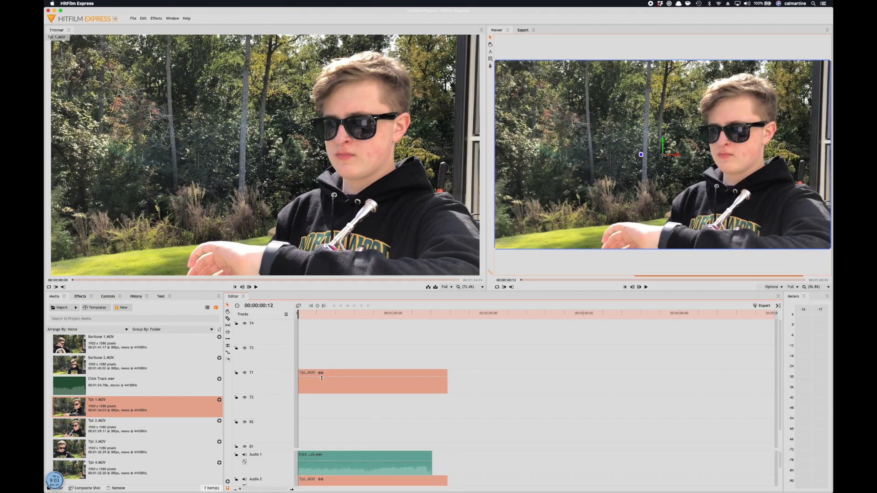
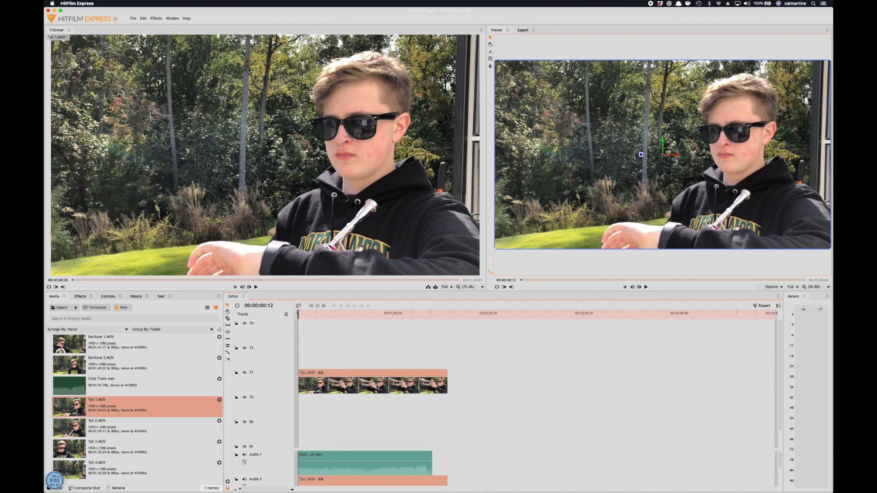
right_click(332, 389)
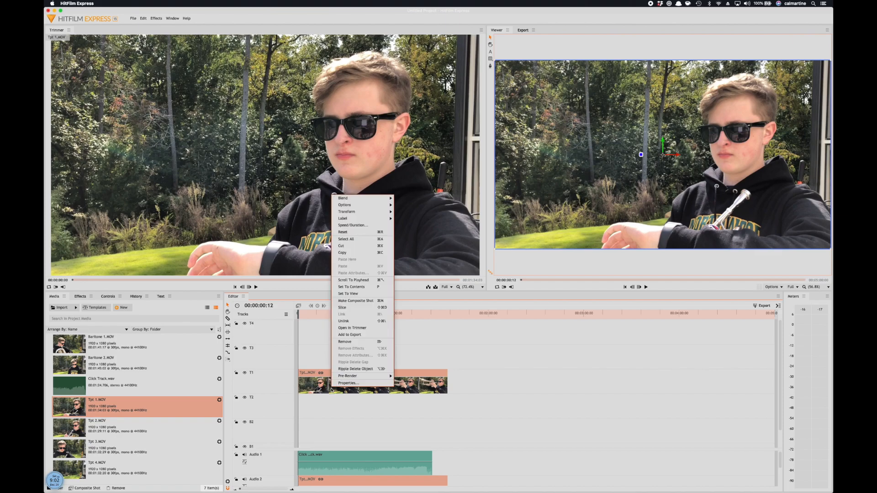
click(316, 388)
Raise the Tpt 1 clip's audio level on Audio 2 and play the timeline with Audio 1 muted
scroll(333, 425, down, 3)
scroll(328, 442, up, 3)
drag(291, 448, 290, 416)
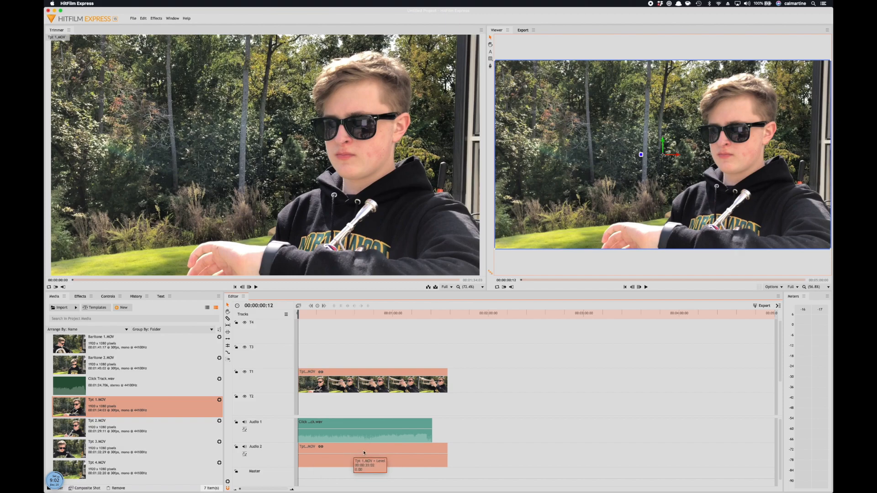
drag(363, 454, 365, 436)
key(space)
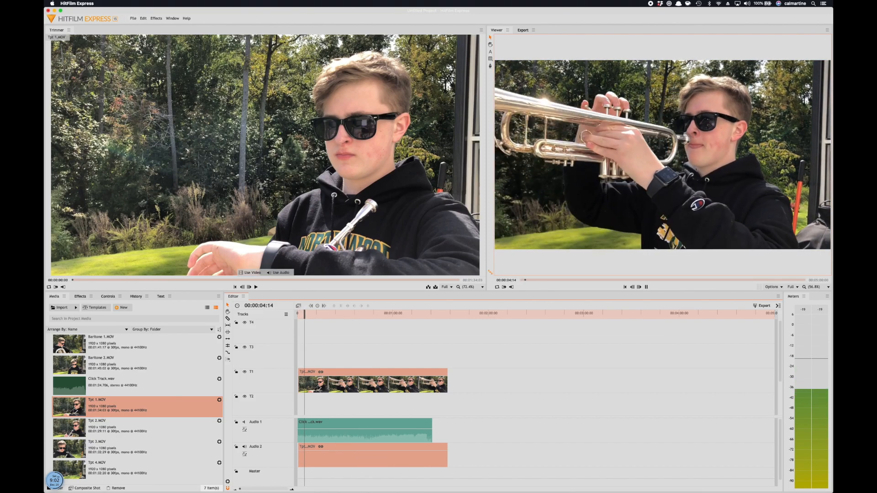
key(space)
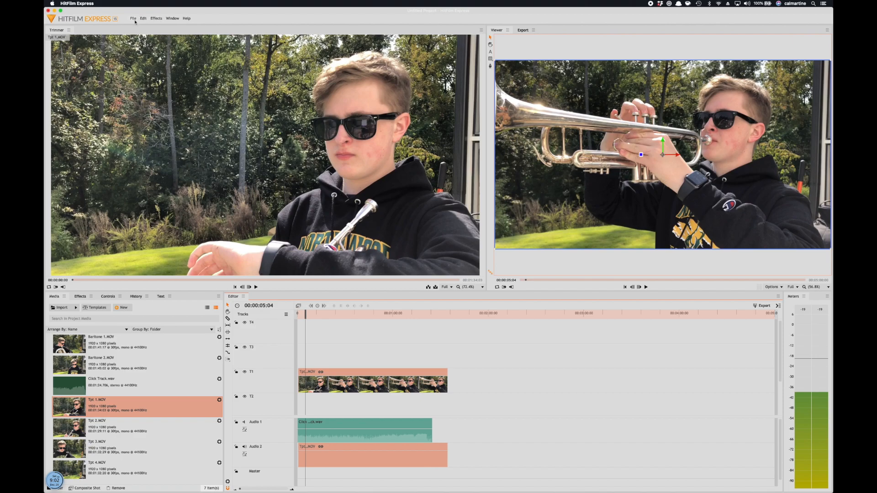
Check the General and Interface options for an audio output setting
click(133, 20)
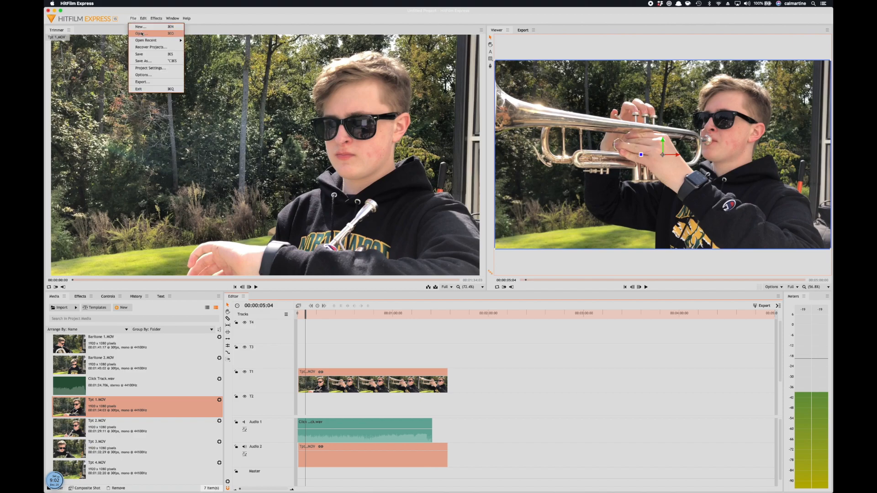
click(154, 75)
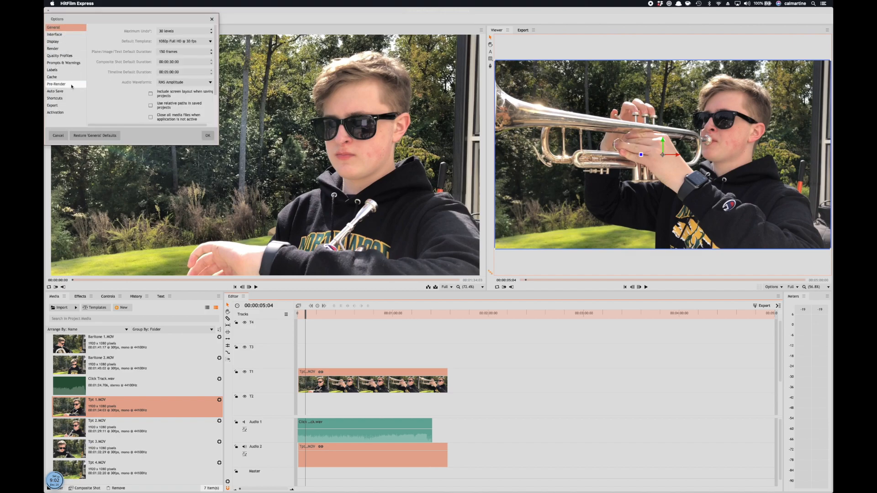
click(64, 35)
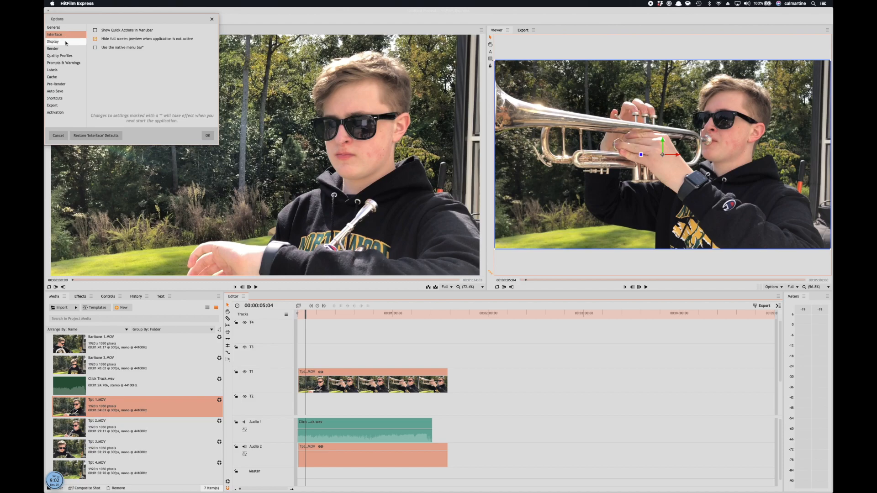
click(64, 29)
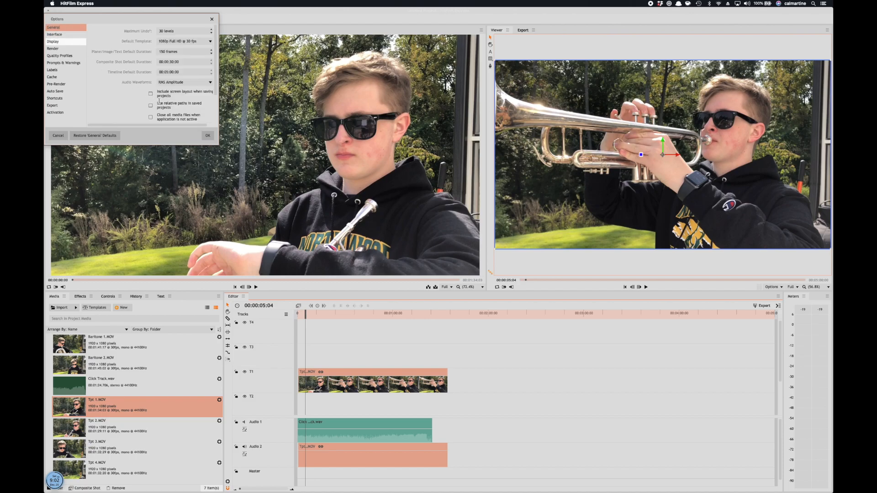
scroll(170, 109, down, 3)
scroll(170, 110, down, 2)
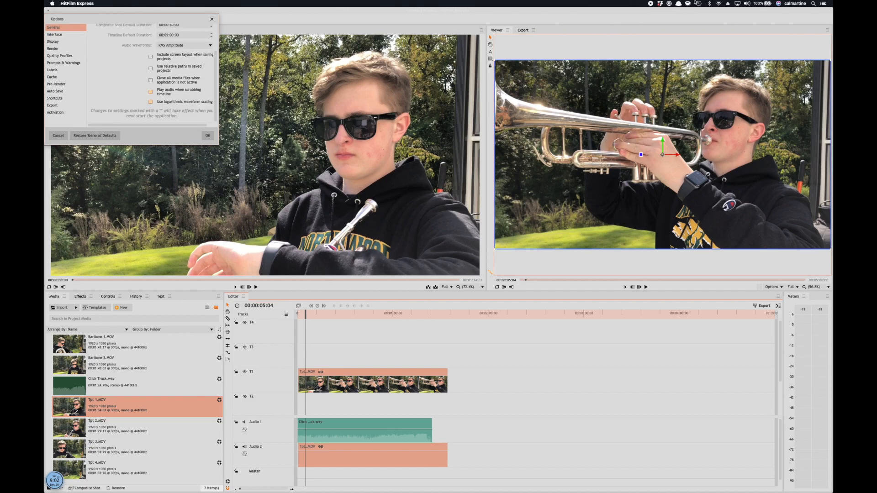
Switch the Mac's sound output device to Scarlett 4i4 USB and close the Options dialog
click(747, 3)
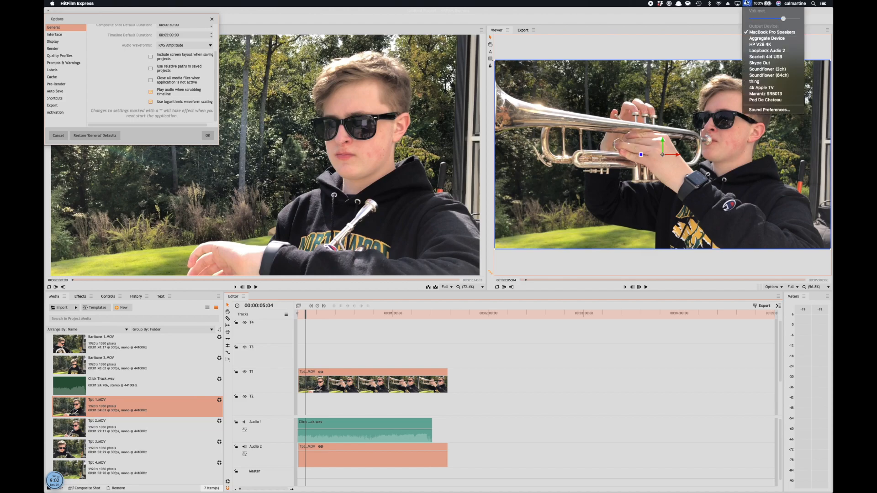
click(763, 57)
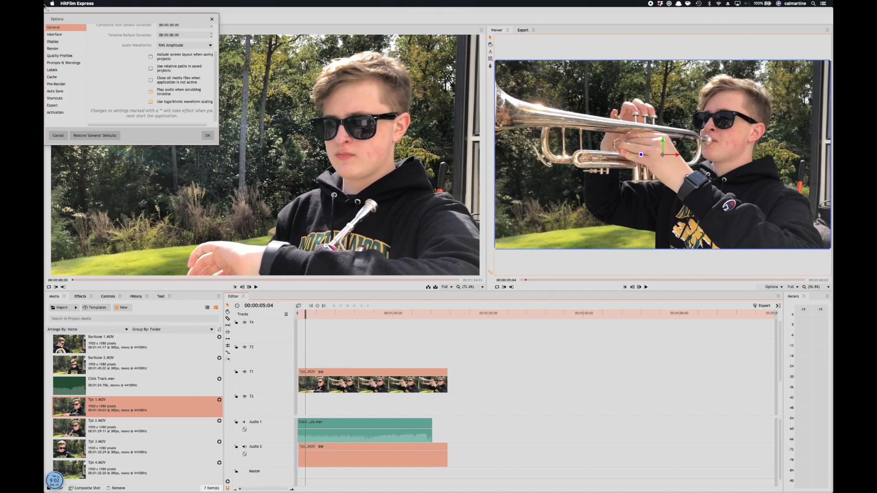
drag(60, 20, 195, 57)
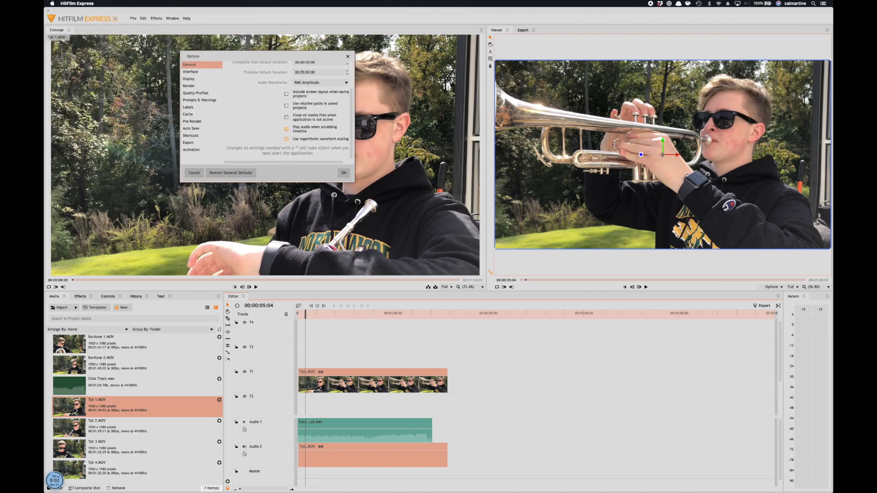
click(348, 56)
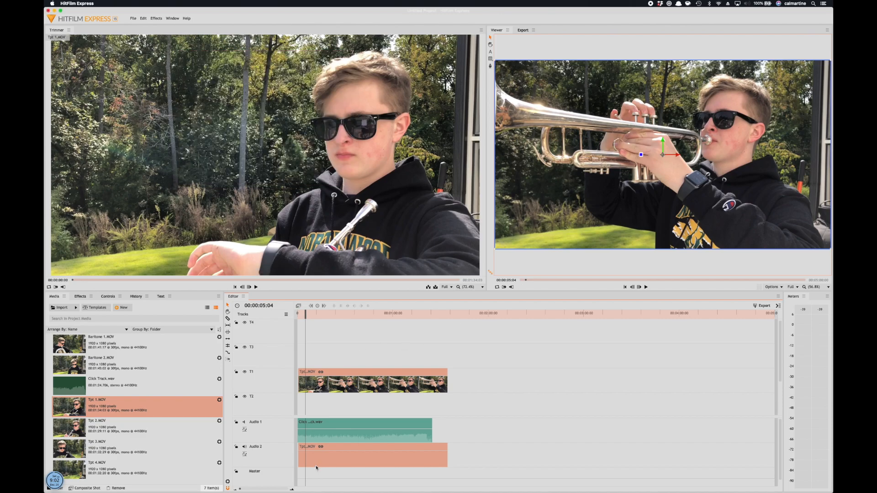
Play and scrub the timeline up to 00:00:11:05 to listen to the Tpt 1 clip's audio
key(space)
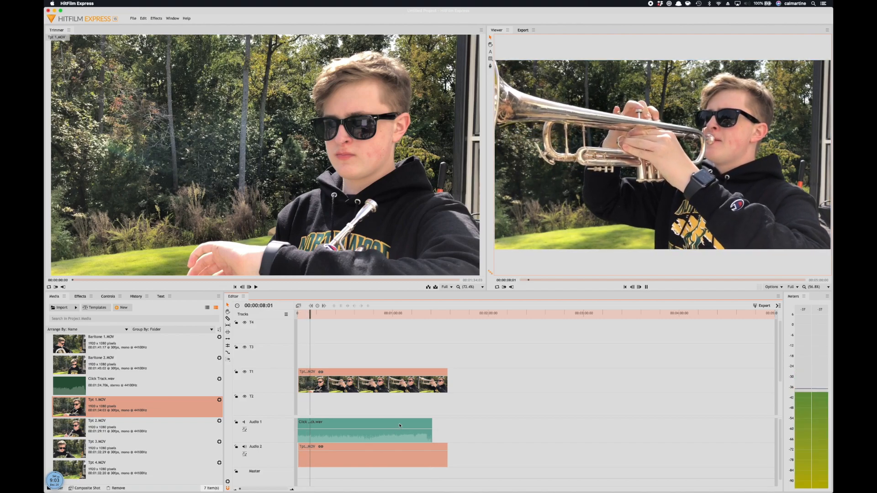
key(space)
key(space)
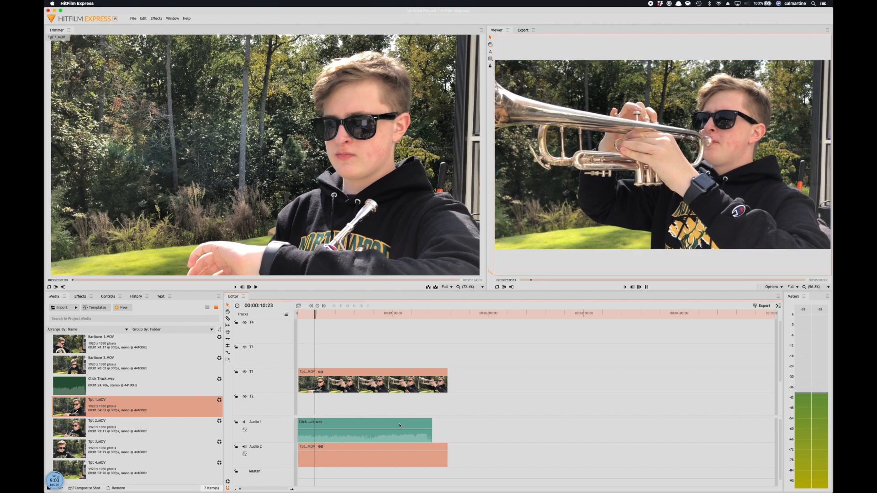
key(space)
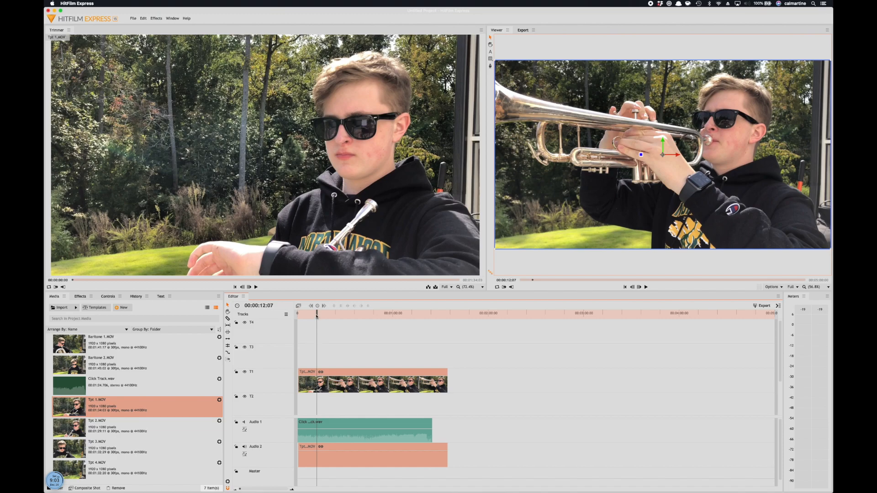
drag(314, 316, 314, 315)
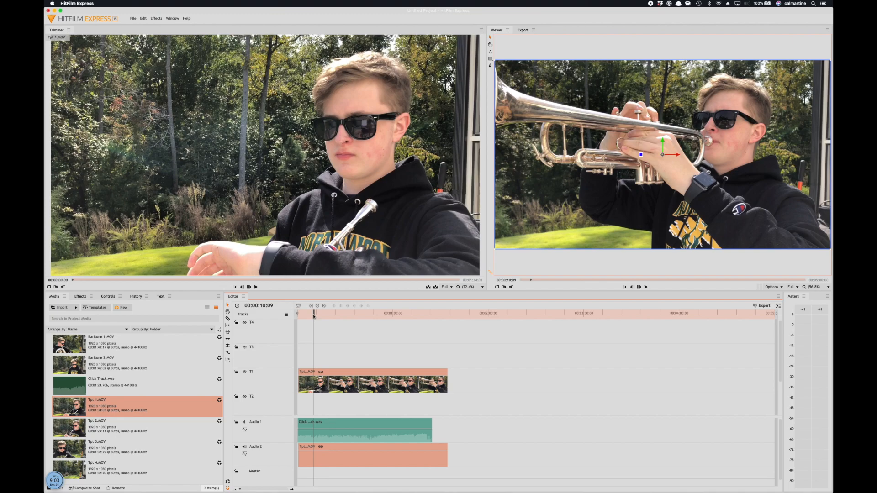
key(space)
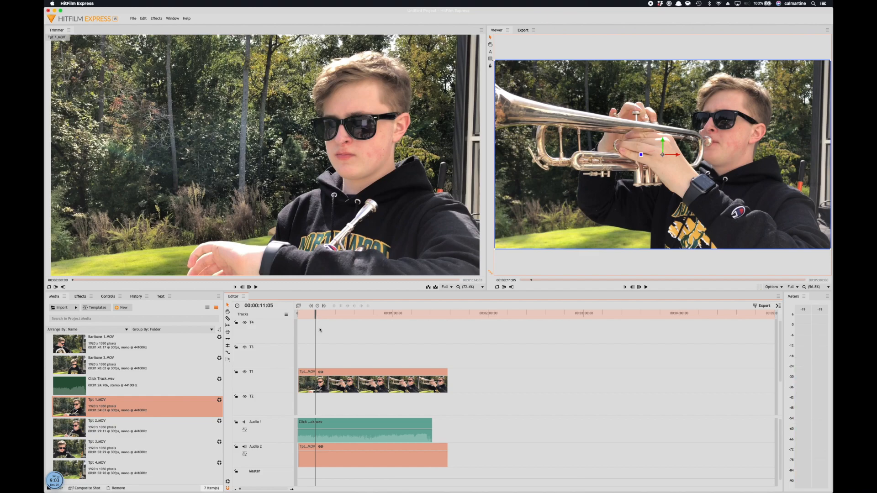
Open the Tpt 1 clip in the Trimmer and move it slightly earlier on track T1, toward the timeline's start
double_click(318, 386)
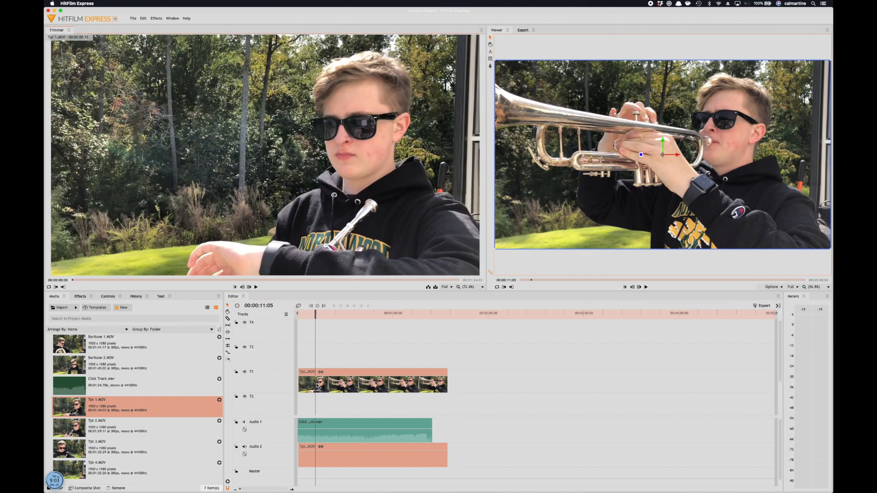
right_click(318, 386)
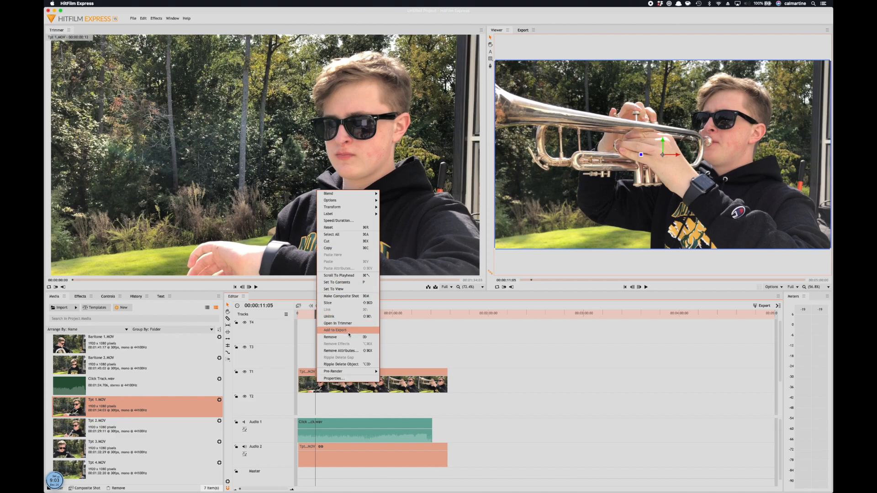
click(318, 396)
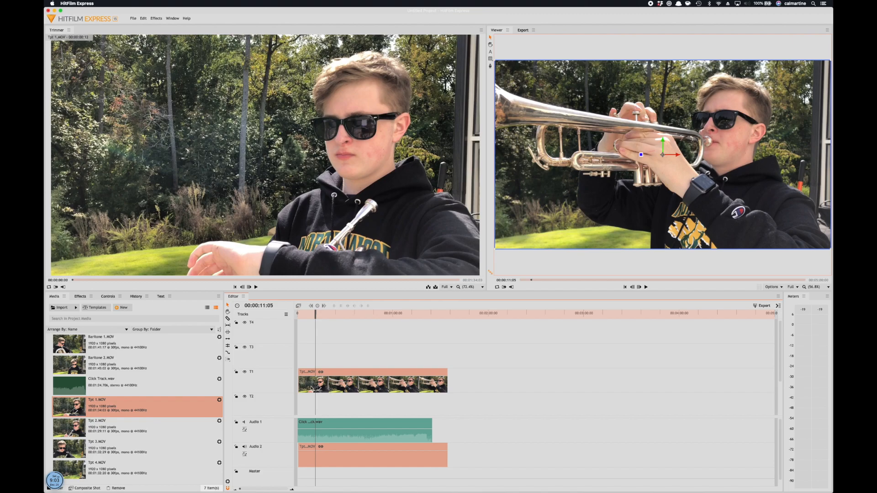
drag(317, 387, 293, 383)
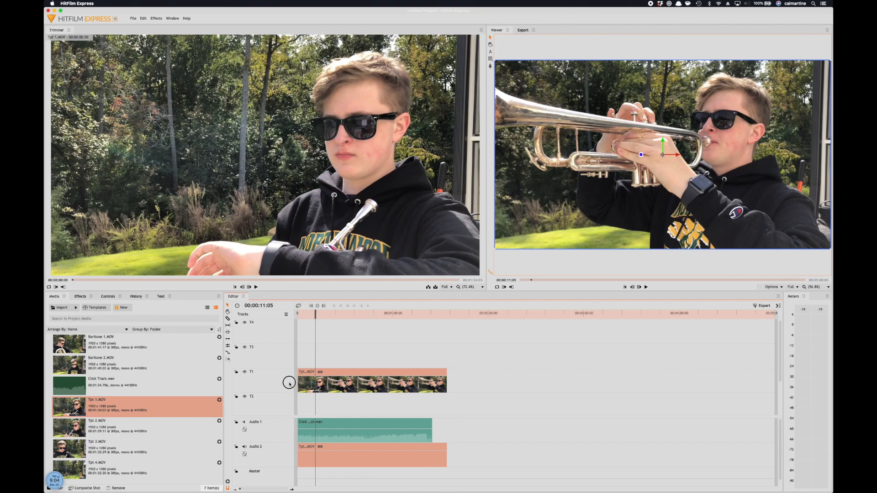
Play the timeline to 00:00:10:23 and slice the Tpt 1 clip on track T1 there
key(space)
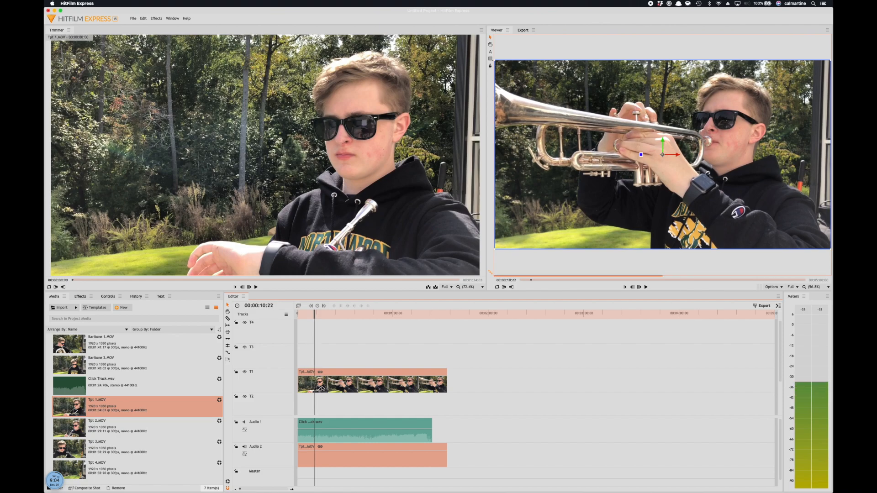
key(space)
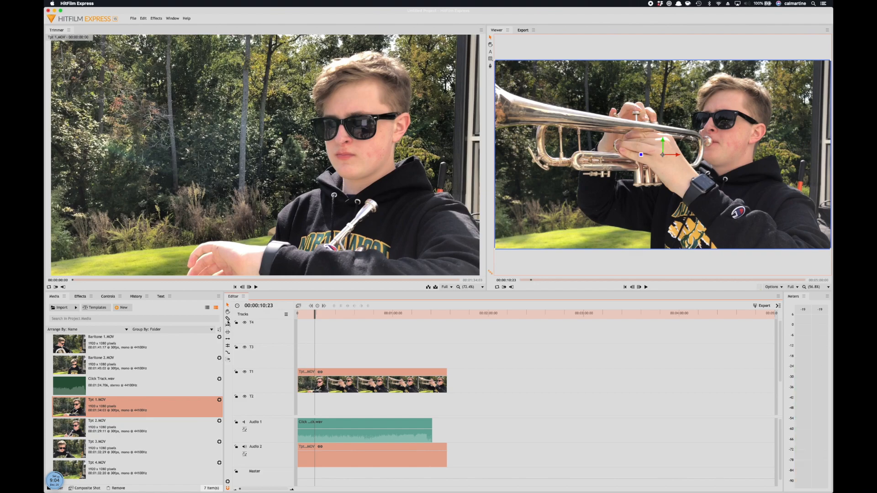
click(228, 320)
click(317, 381)
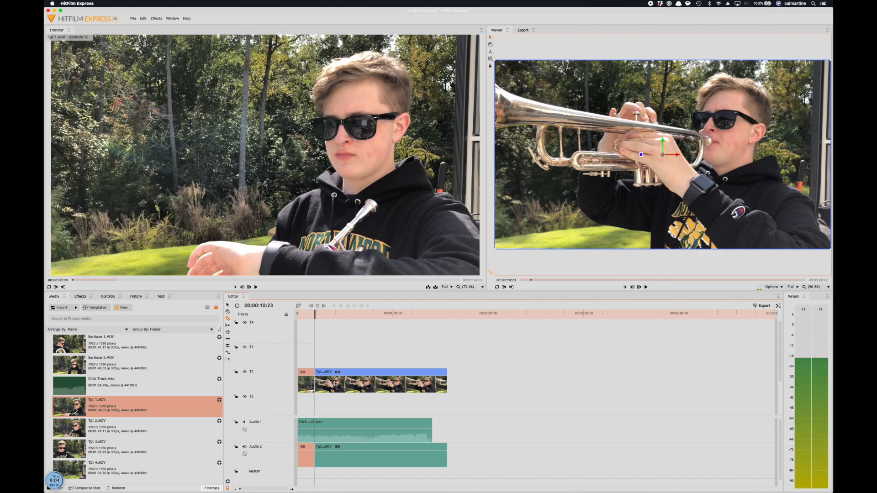
scroll(335, 383, down, 3)
scroll(334, 383, up, 3)
scroll(322, 387, down, 4)
scroll(321, 388, up, 4)
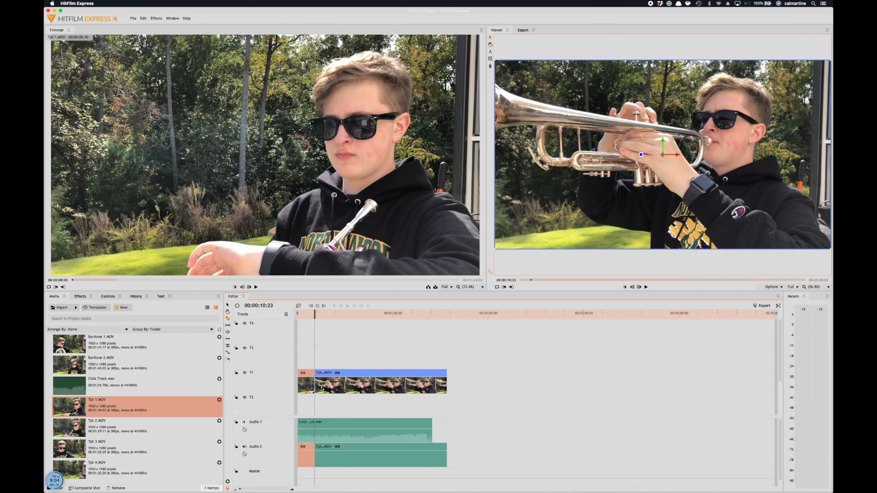
scroll(322, 388, down, 2)
scroll(322, 389, up, 2)
scroll(322, 389, down, 2)
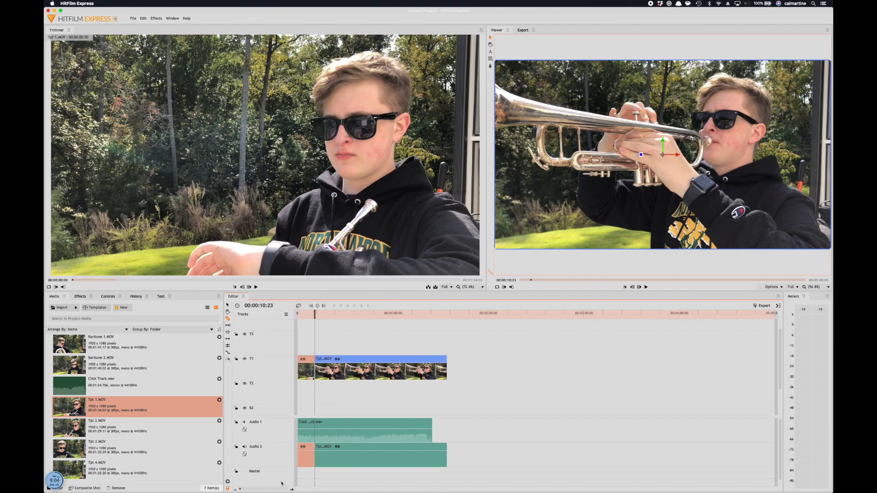
Delete the section of the Tpt 1 clip that lies before the cut at 00:00:10:23
drag(240, 491, 271, 490)
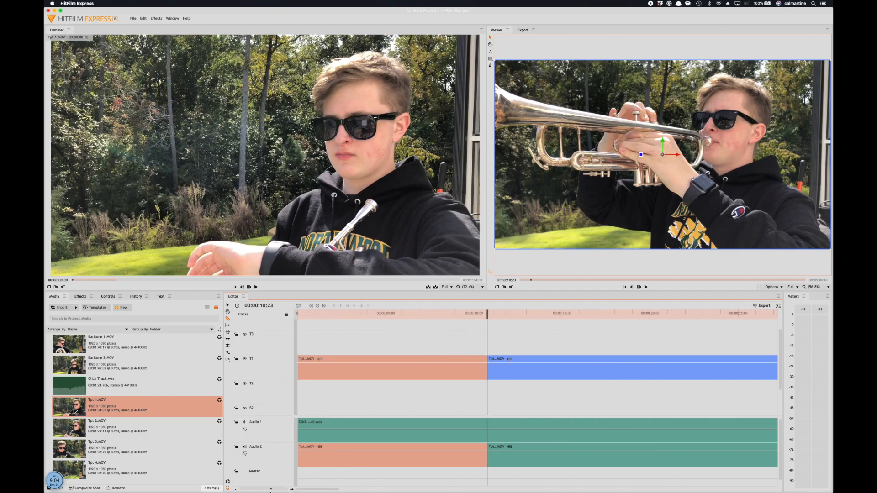
key(Left)
key(Left)
key(Right)
key(Right)
key(Right)
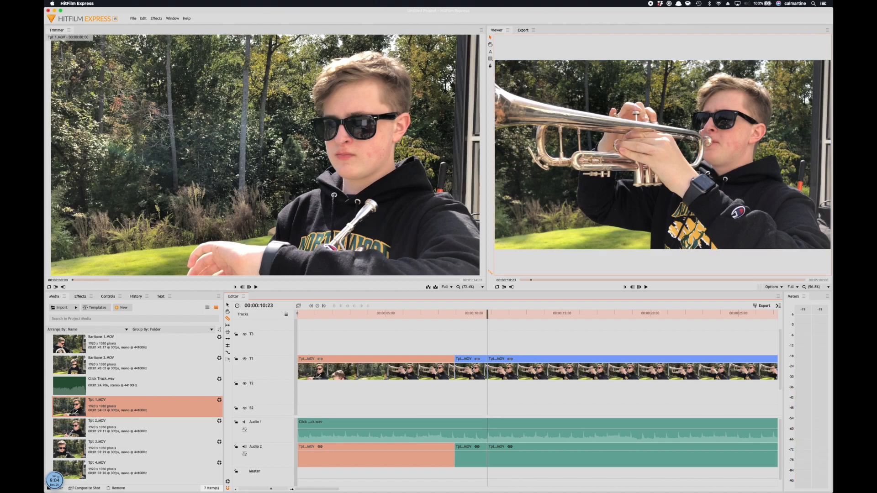
click(473, 368)
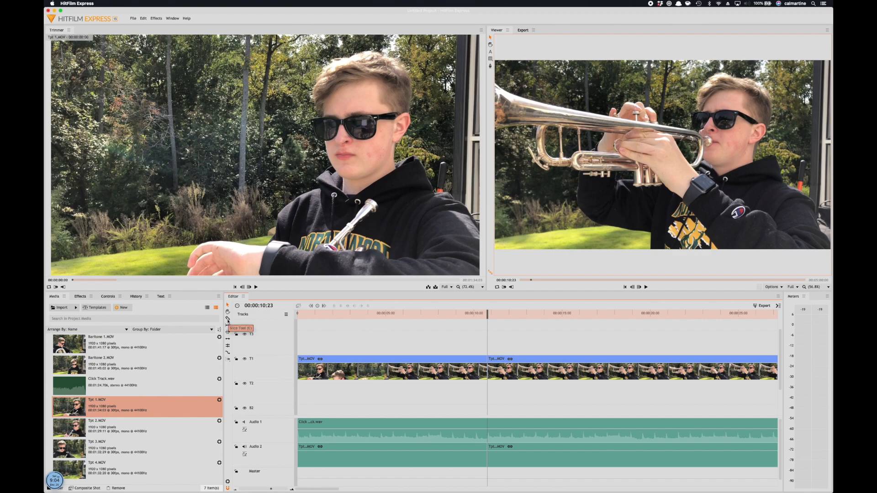
click(473, 359)
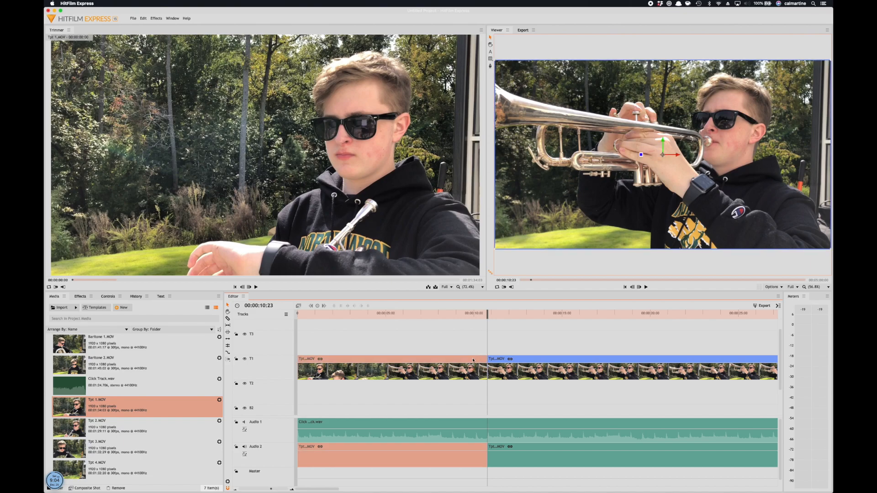
key(Delete)
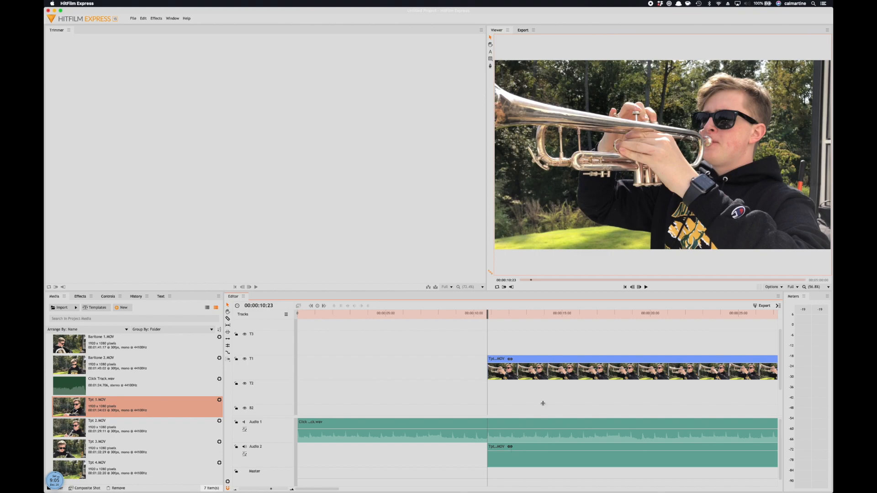
Move the remaining Tpt 1 clip on track T1 to the very start of the timeline
click(526, 447)
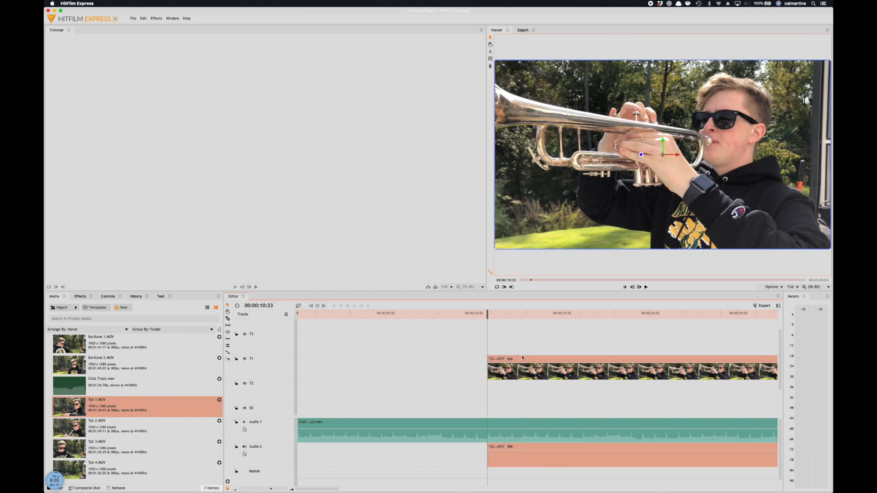
click(529, 425)
click(531, 450)
drag(538, 361, 413, 361)
drag(271, 490, 259, 489)
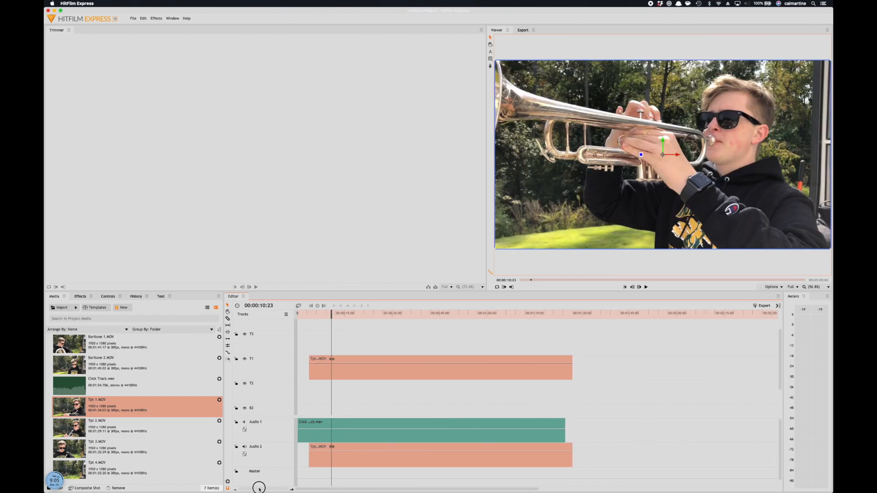
drag(374, 361, 363, 360)
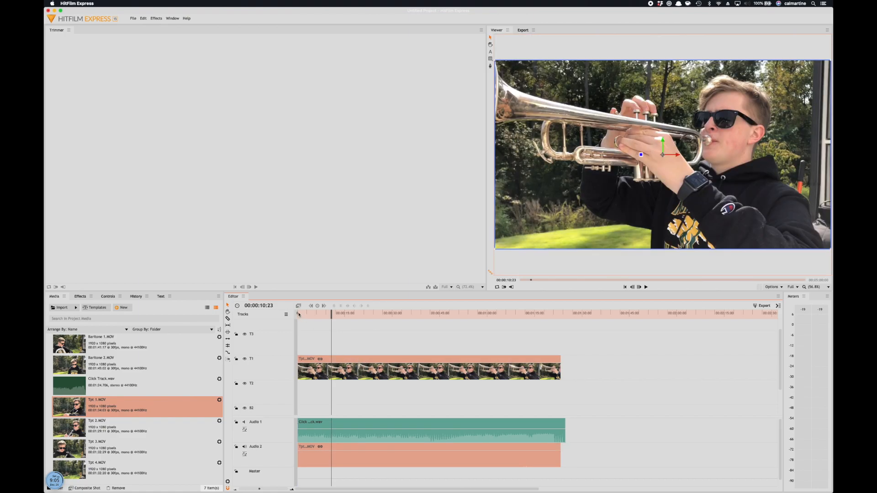
Unmute Audio 1, mute Audio 2, and play the timeline from the start to hear the click track
drag(328, 316, 276, 316)
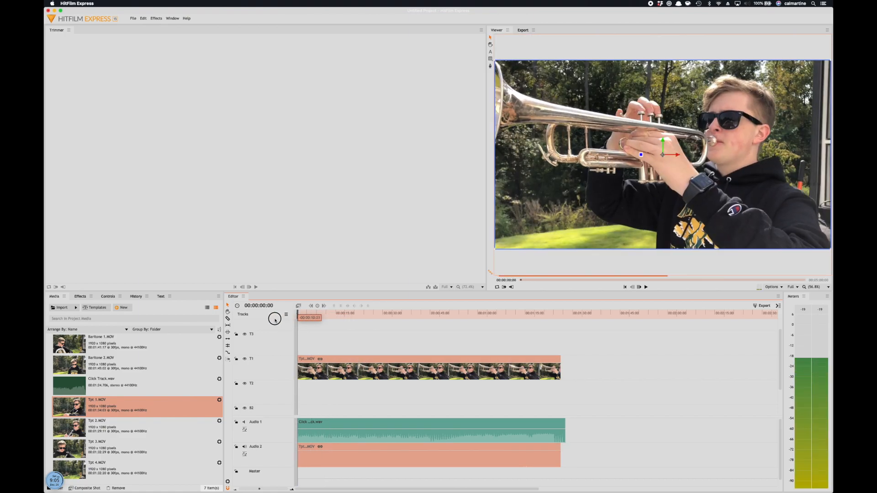
click(244, 422)
key(space)
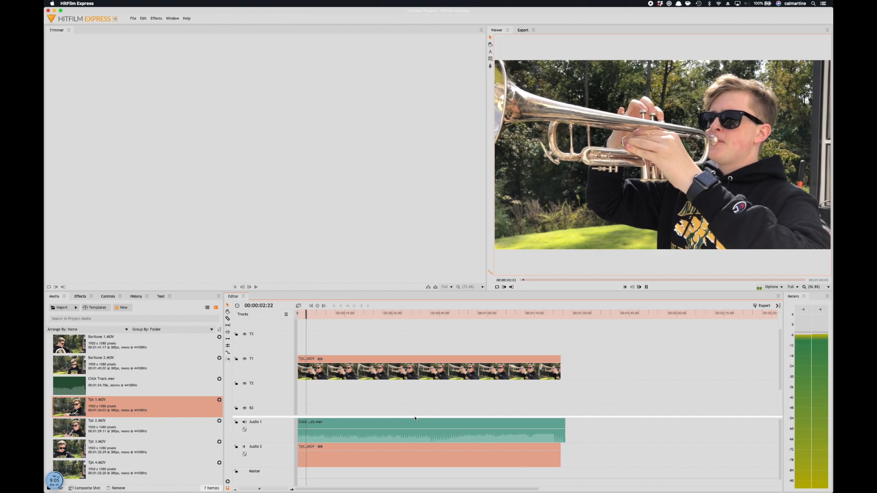
click(340, 370)
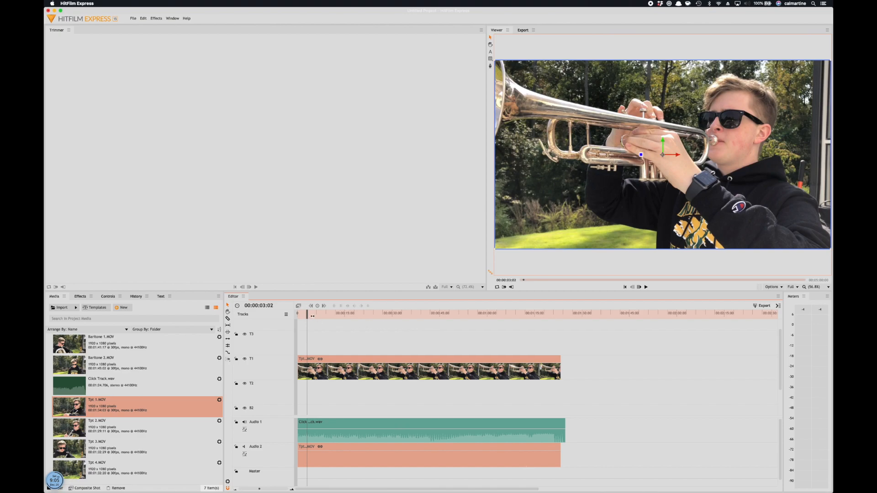
drag(307, 317, 298, 315)
key(space)
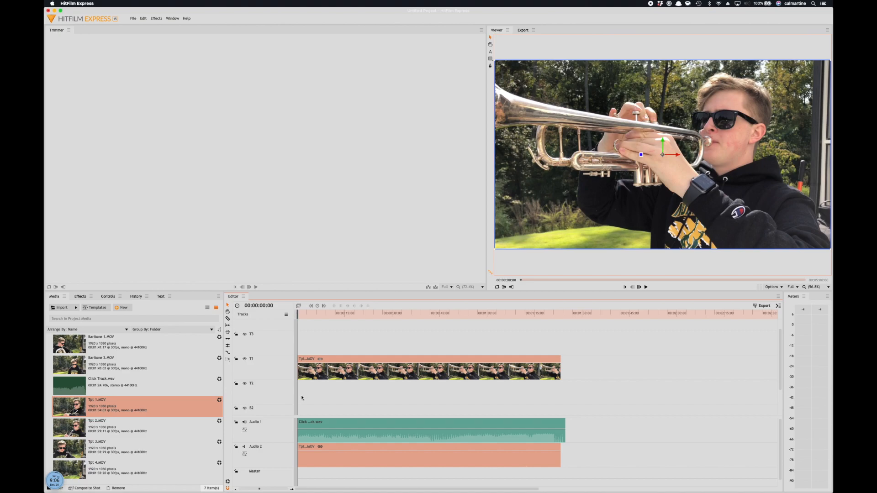
Enlarge the Viewer by narrowing the Trimmer beside it
scroll(336, 395, down, 2)
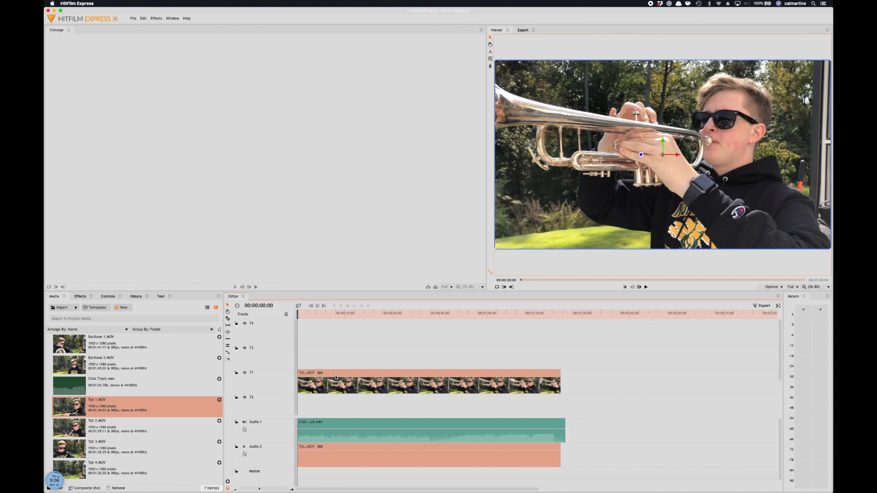
scroll(337, 379, up, 2)
drag(486, 213, 231, 211)
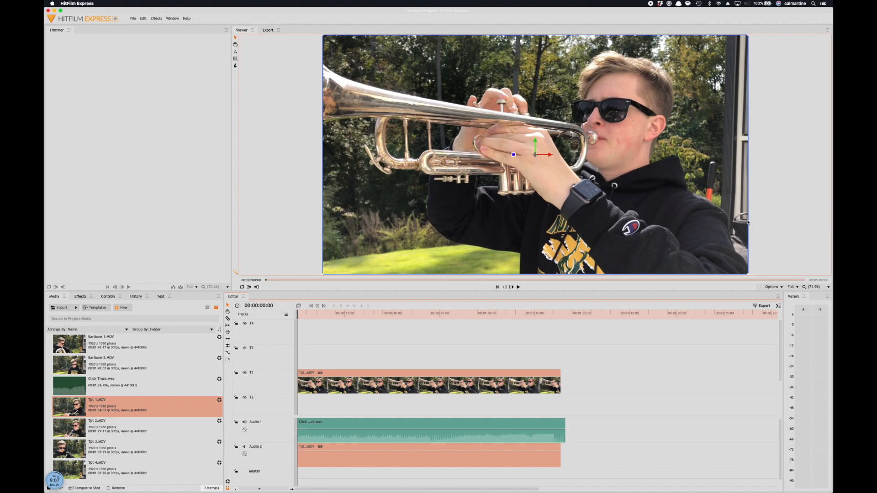
Scale the Tpt 1 video proportionally to about 38.1% and place it in the frame's upper-left corner, at about -568.6, 308.6
drag(745, 273, 729, 185)
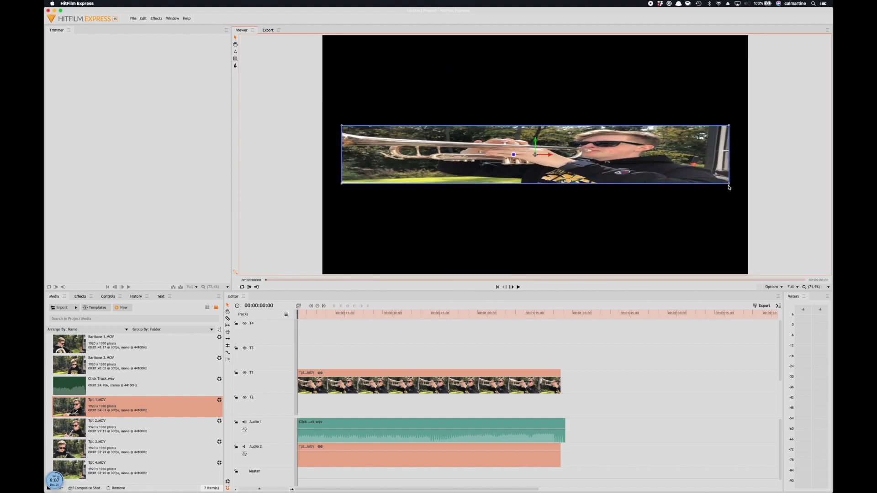
key(super+z)
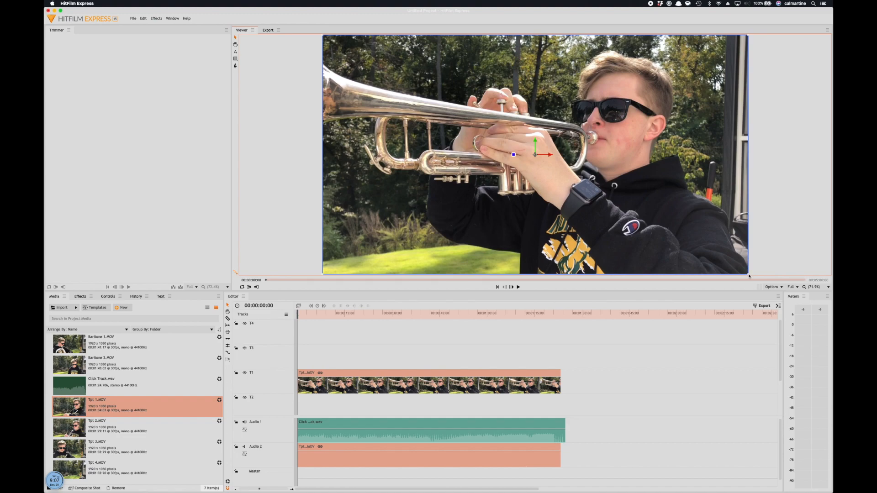
drag(749, 275, 614, 211)
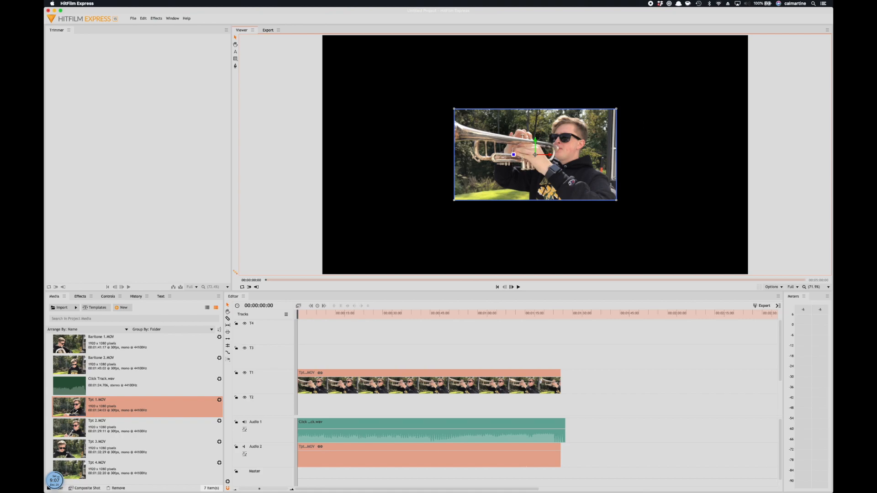
drag(535, 155, 409, 87)
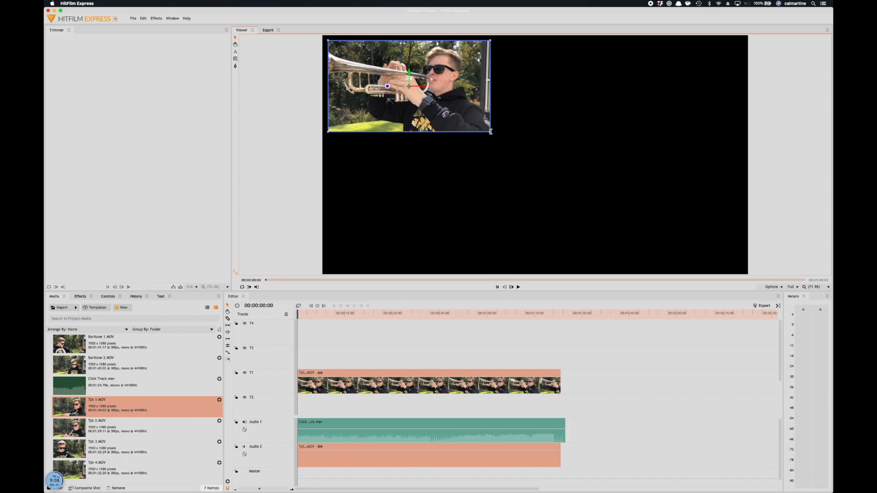
Try small size, opacity and rotation changes on the Tpt 1 clip, and undo them
mouse_move(490, 131)
mouse_down()
mouse_move(481, 129)
mouse_move(498, 129)
mouse_up()
key(super+z)
click(107, 296)
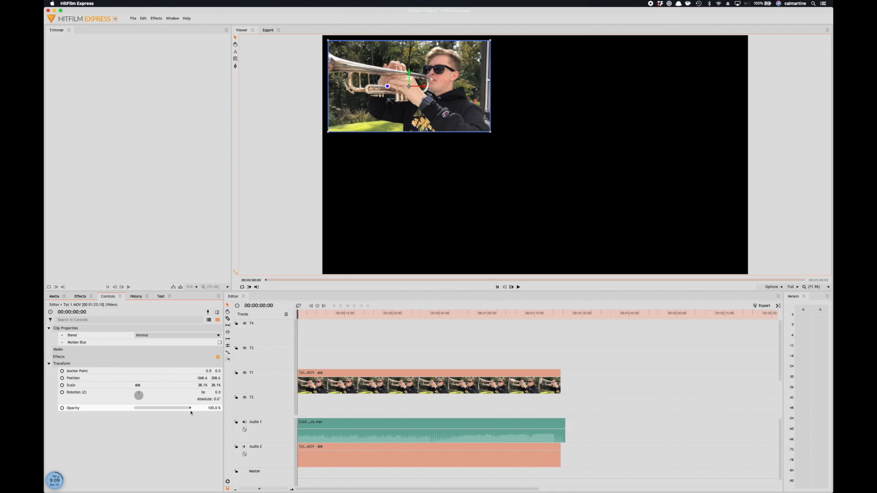
drag(190, 410, 209, 409)
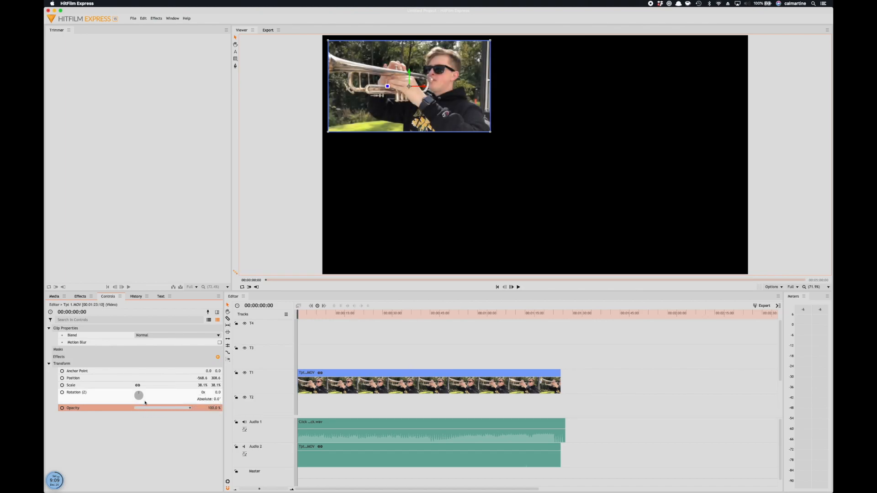
mouse_move(138, 395)
mouse_down()
mouse_move(137, 384)
mouse_move(128, 401)
mouse_move(136, 378)
mouse_move(150, 386)
mouse_move(129, 385)
mouse_move(157, 405)
mouse_move(138, 385)
mouse_up()
key(super+z)
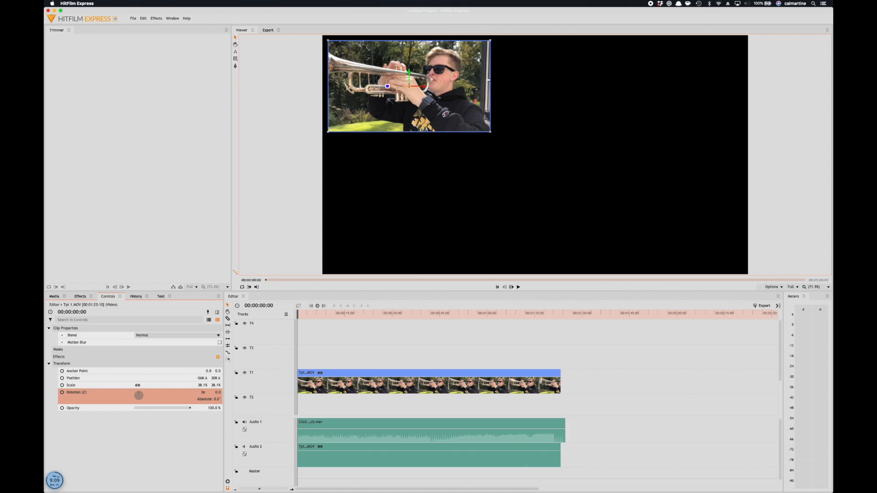
Move the Tpt 1 video around the frame's middle and return it to the upper-left corner, at about -564.4, 304.4
drag(408, 86, 534, 93)
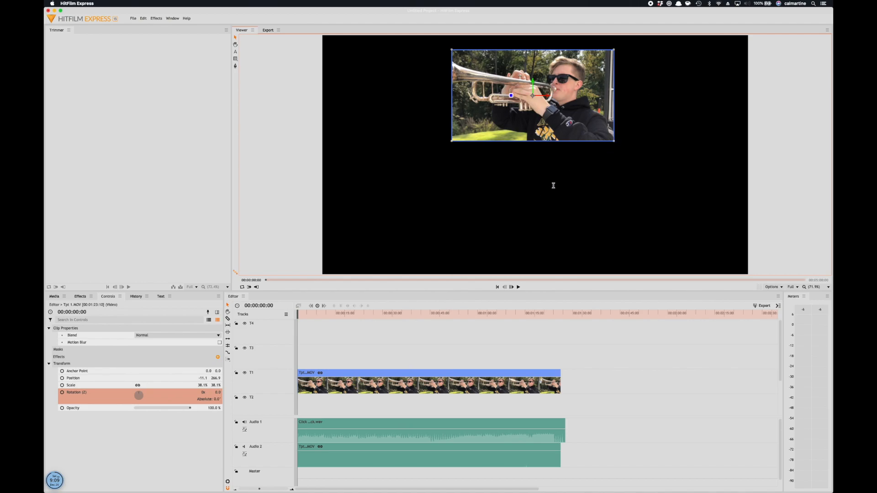
drag(533, 97, 534, 155)
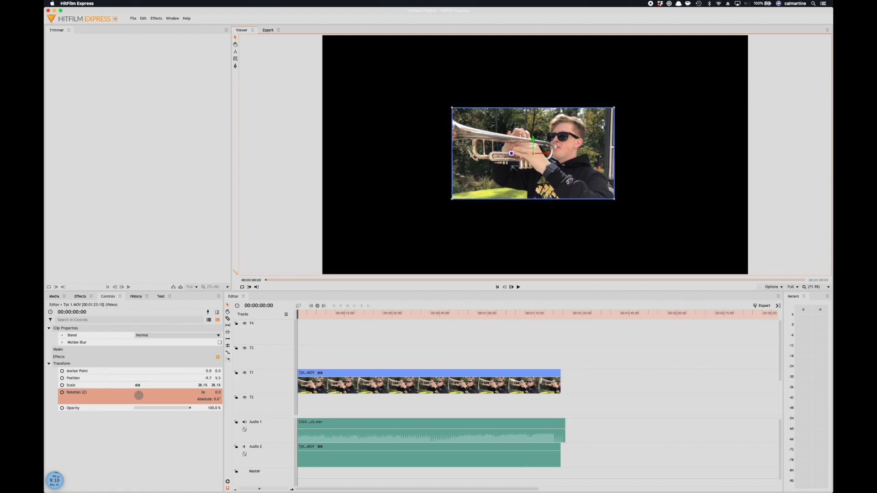
drag(533, 153, 411, 87)
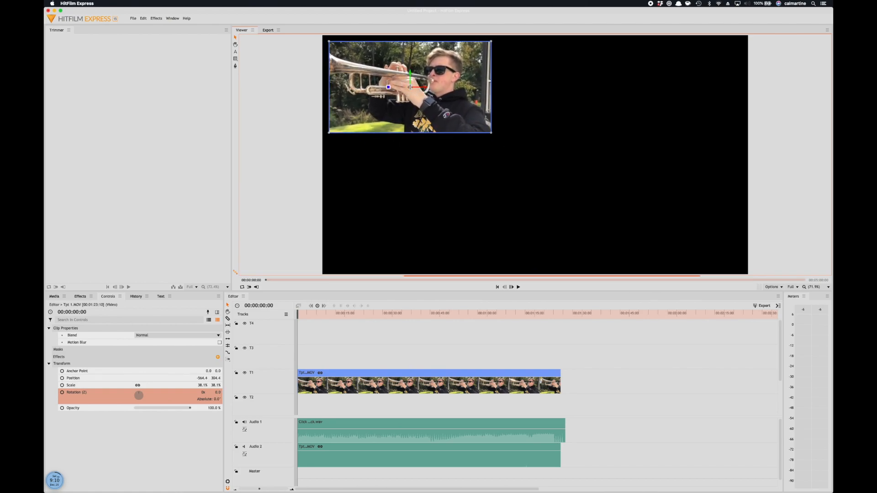
Try slicing the Tpt 1 clip at 00:00:15:00 and undo the slice
click(346, 315)
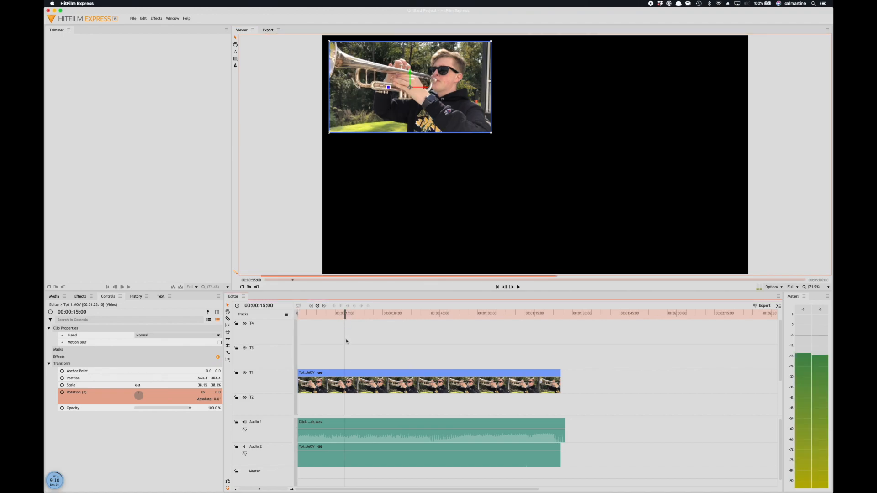
click(346, 373)
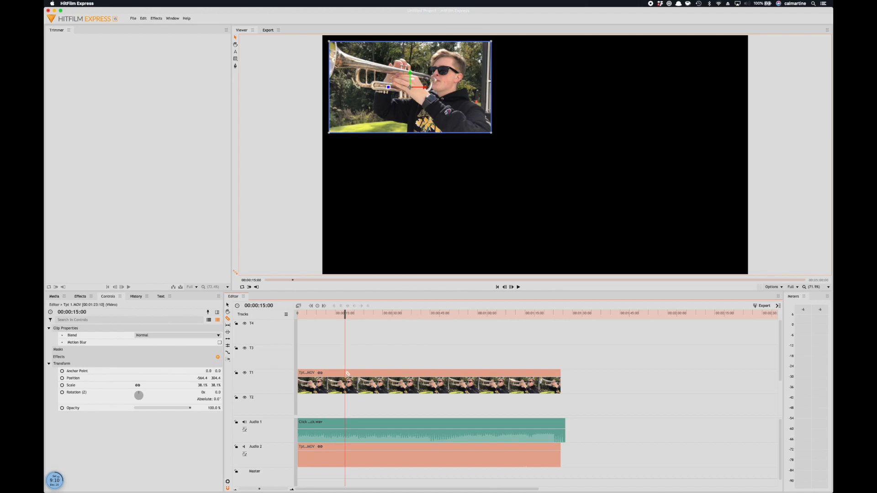
click(355, 373)
key(super+z)
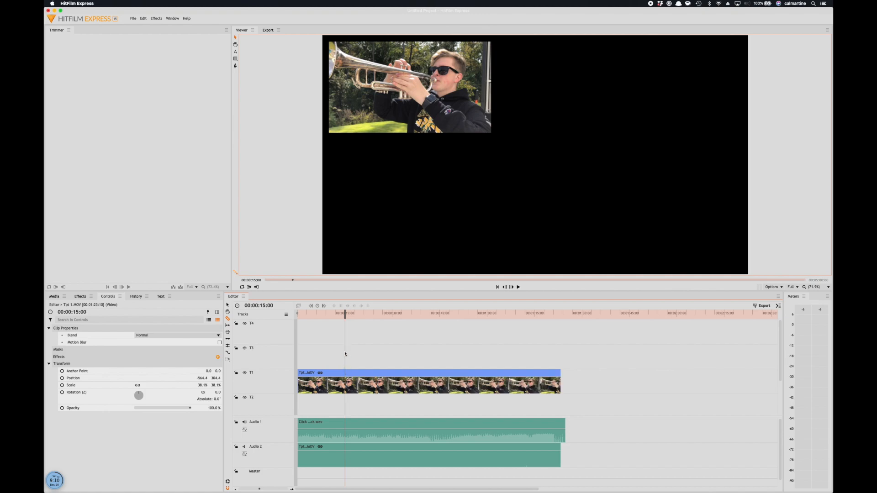
click(143, 18)
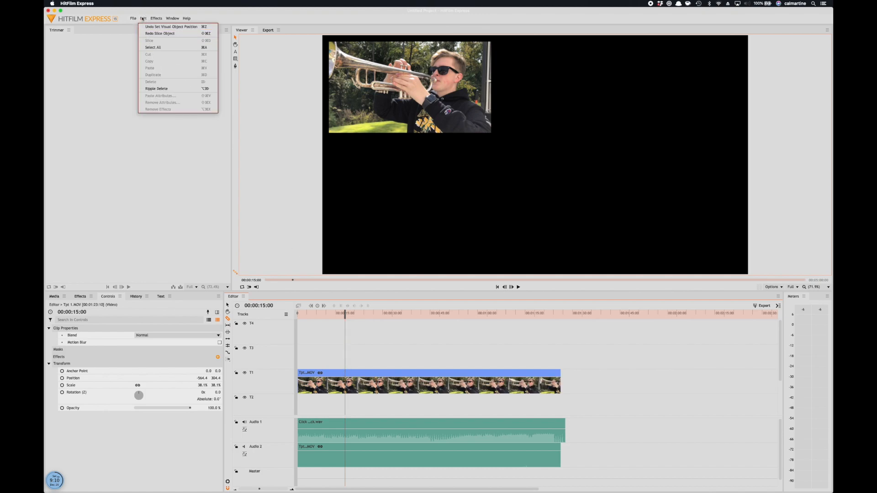
click(181, 54)
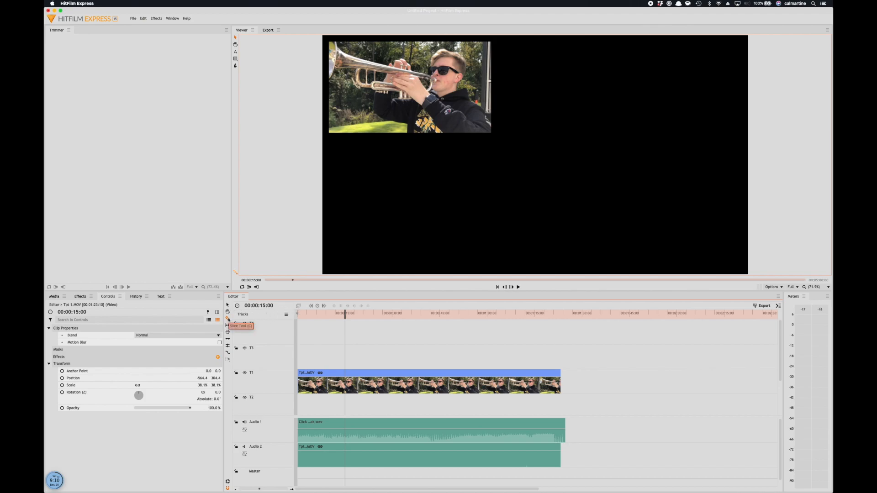
right_click(345, 315)
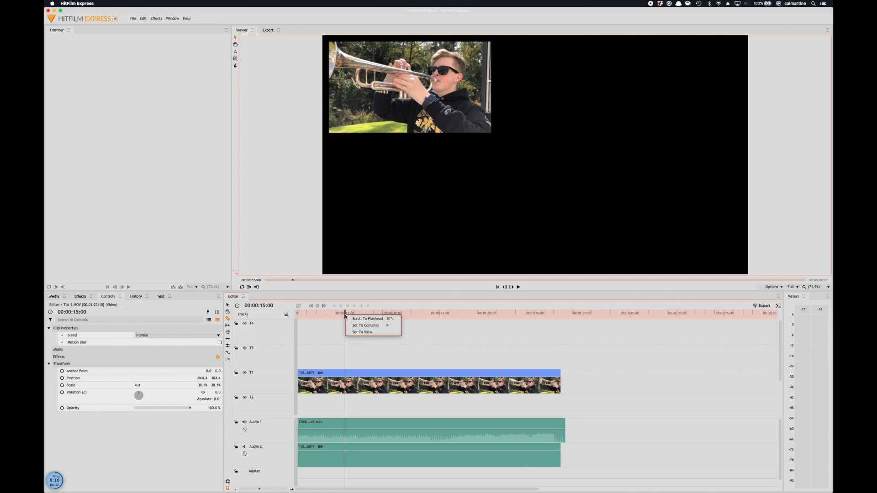
Slice the Tpt 1 clip at 00:00:15:00
right_click(347, 370)
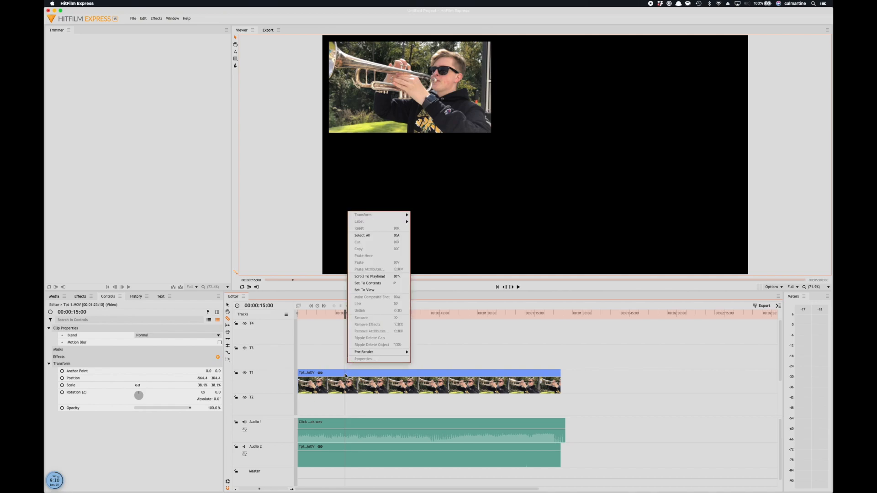
right_click(346, 370)
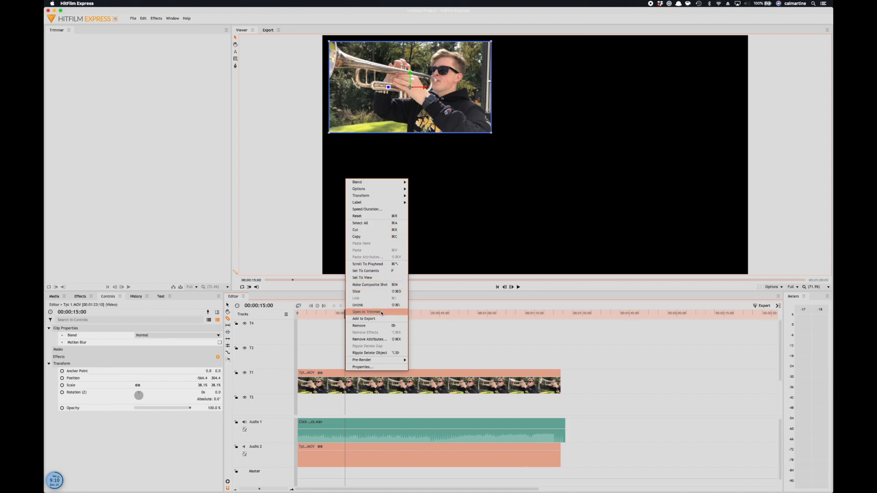
click(382, 292)
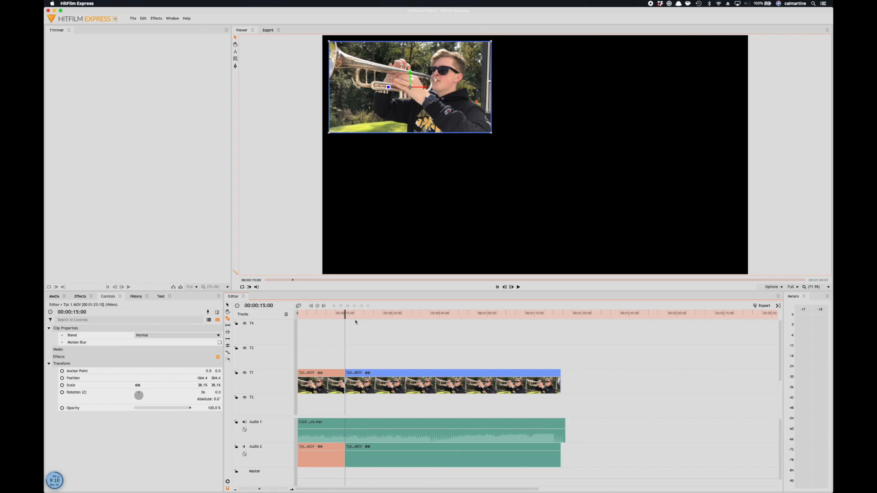
Move the Tpt 1 part after the cut to about the frame's middle and scrub the playhead across the cut
key(space)
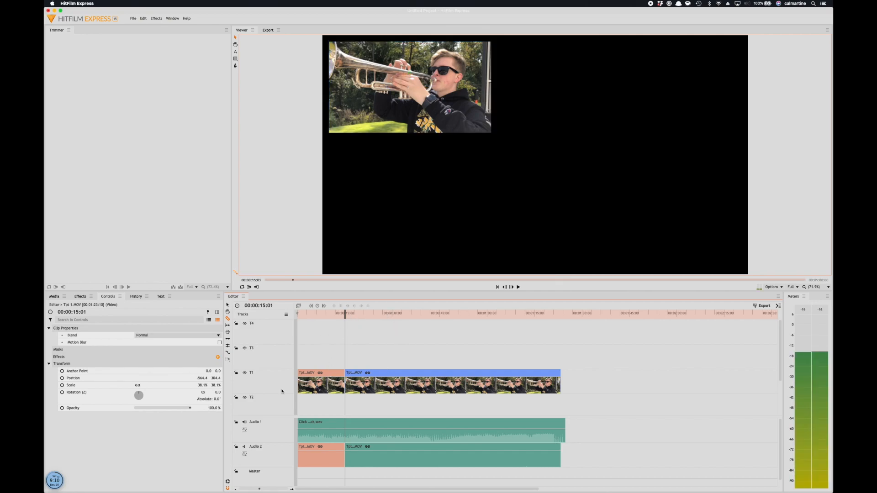
click(409, 106)
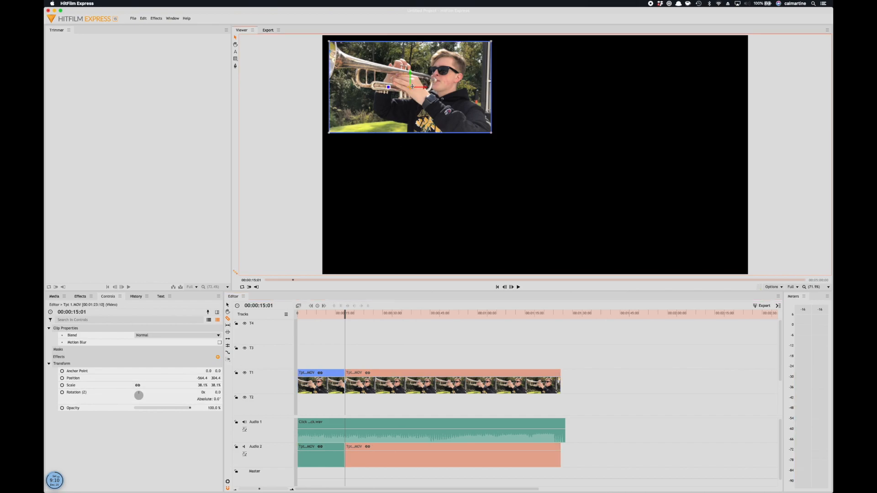
drag(411, 86, 533, 150)
click(333, 313)
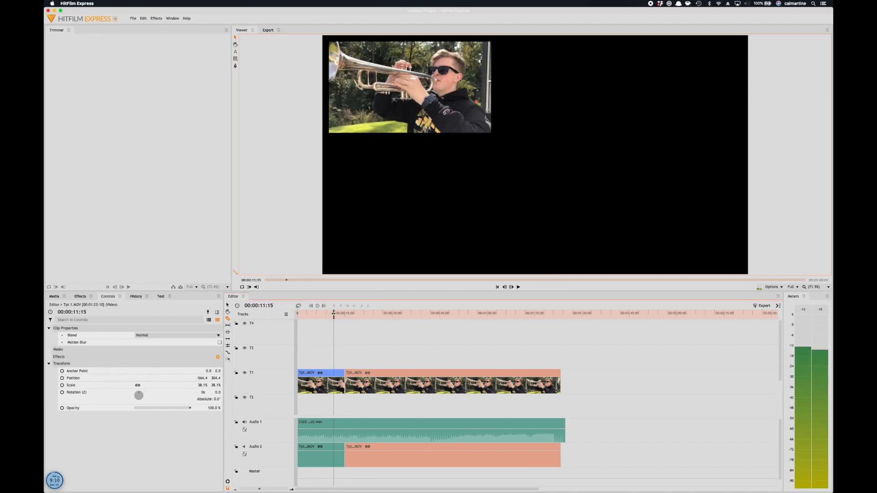
drag(333, 314, 347, 314)
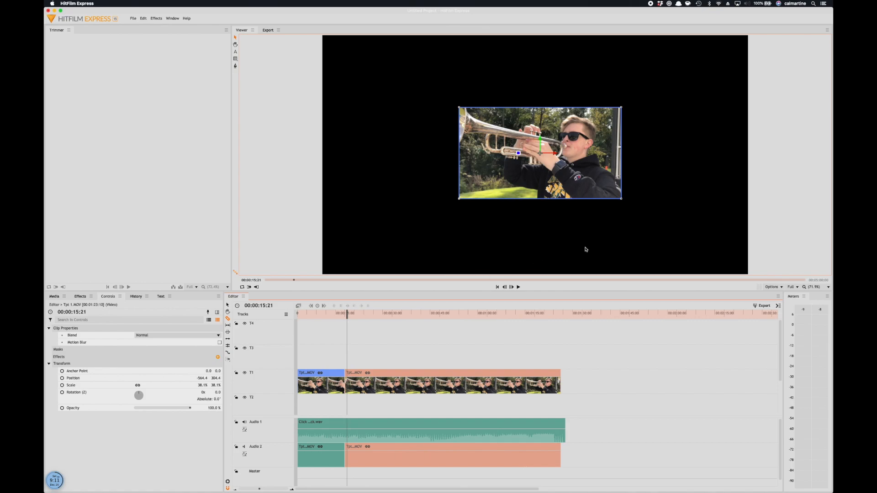
Set the position of the Tpt 1 part after the cut to 0.0, 0.0
click(378, 375)
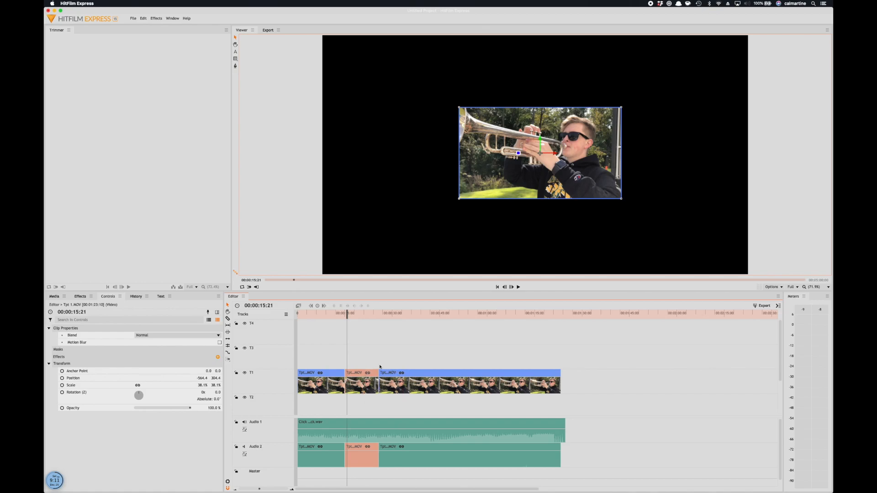
key(super+z)
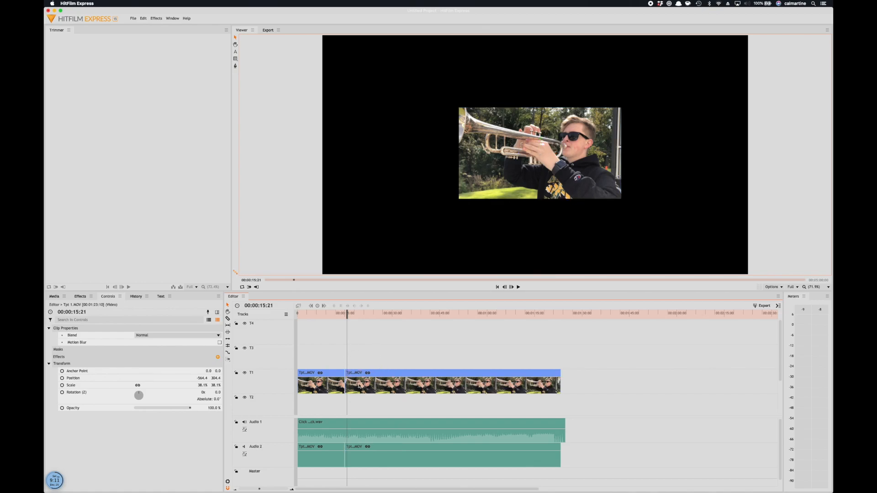
click(373, 387)
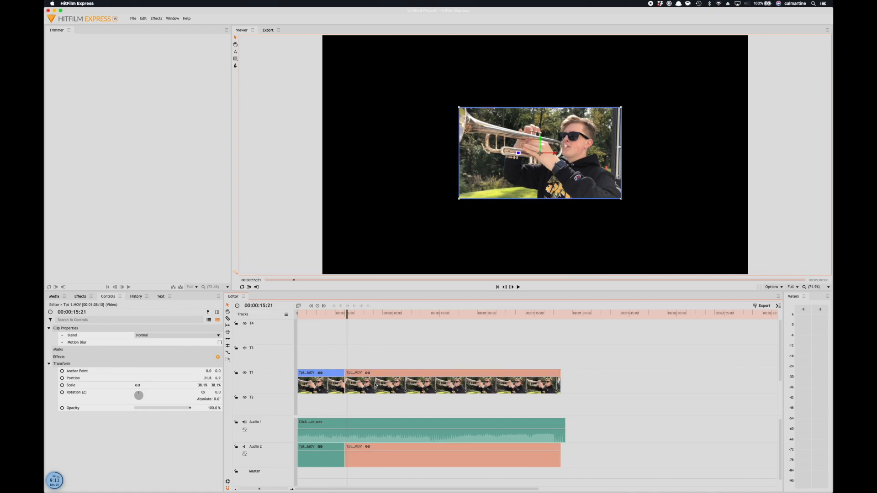
click(211, 379)
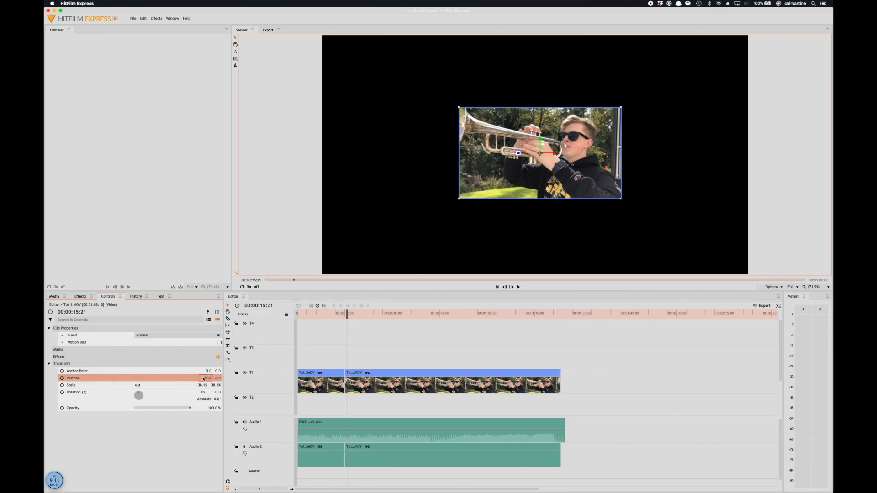
key(BackSpace)
key(BackSpace)
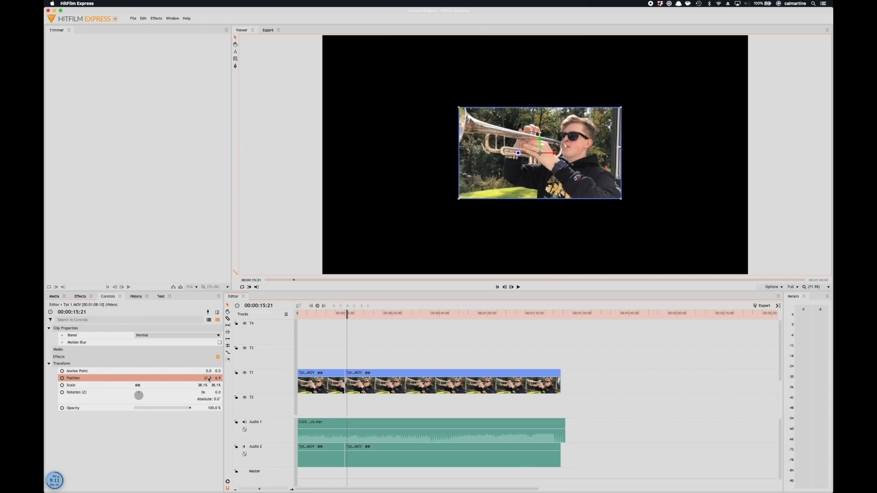
key(BackSpace)
key(BackSpace)
text(0)
key(Return)
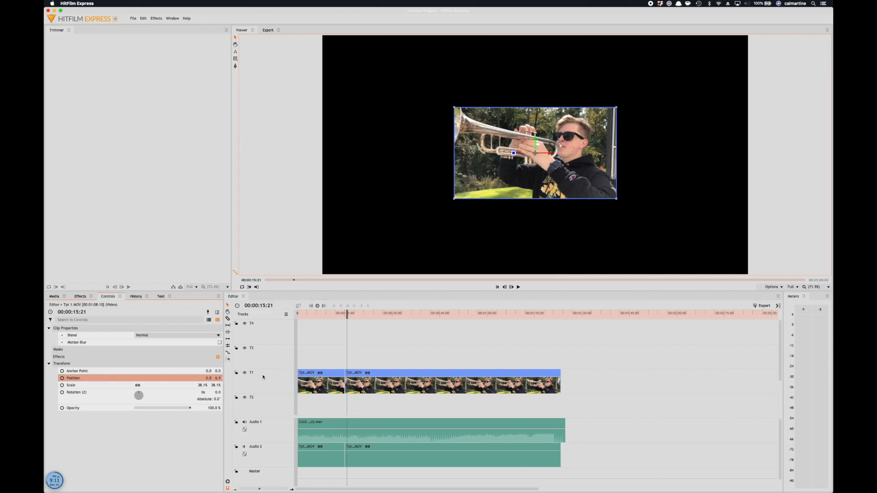
click(217, 379)
text(0)
key(Return)
Set the scale of the Tpt 1 part after the cut to 100%
click(201, 385)
text(1)
key(Return)
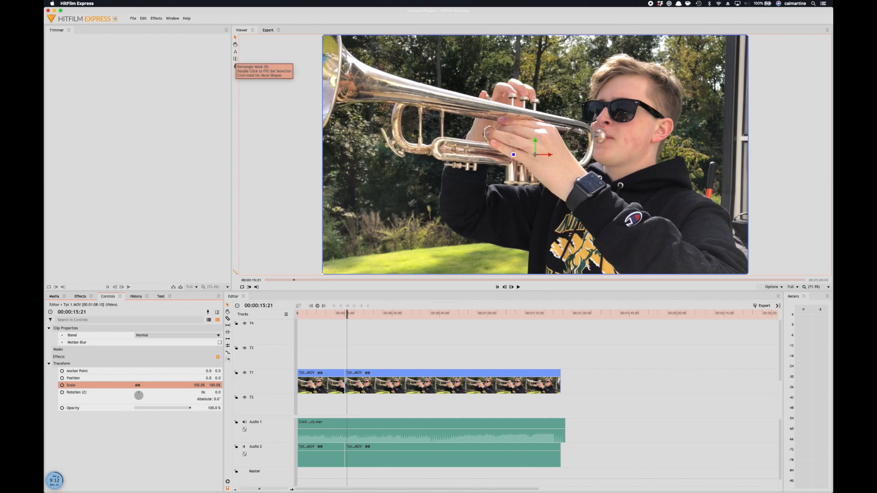
Draw a small rectangular mask around the player's ear on the second Tpt 1 part and delete it
click(235, 58)
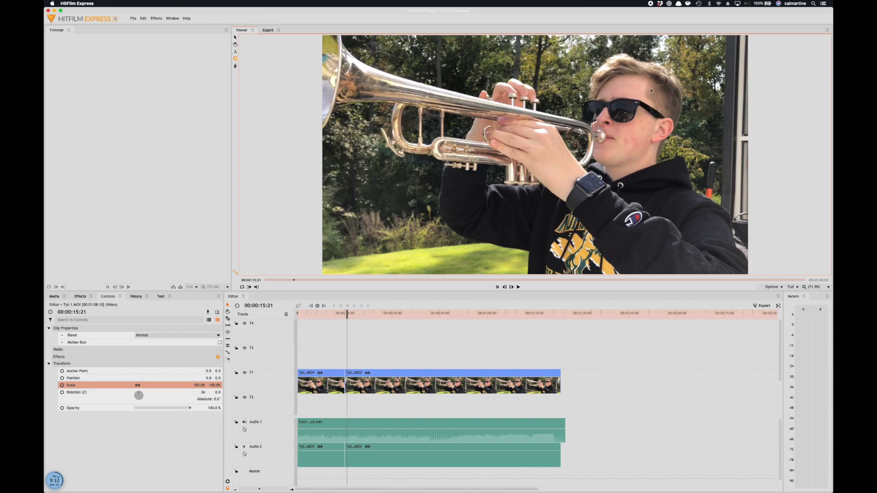
drag(640, 105, 680, 150)
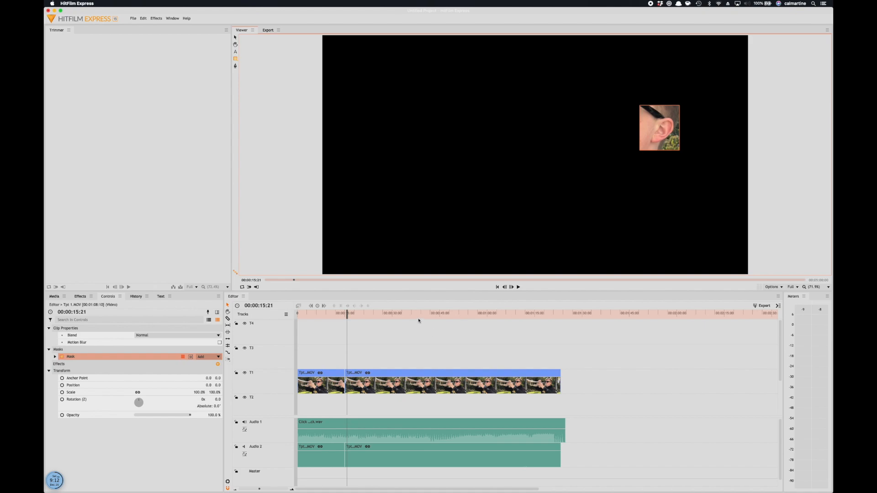
key(Delete)
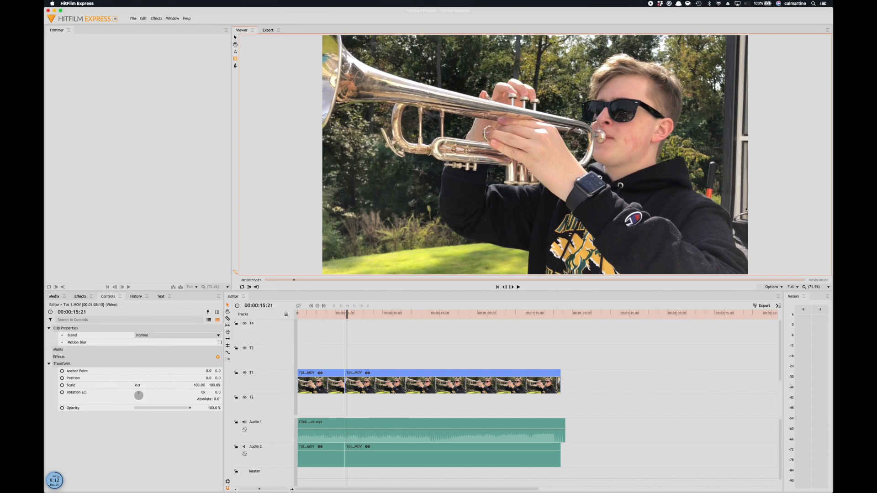
Draw a large rectangular mask over most of the second Tpt 1 part, expand its shape and transform settings, and delete the mask
mouse_move(718, 41)
mouse_down()
mouse_move(335, 235)
mouse_move(325, 249)
mouse_move(330, 258)
mouse_up()
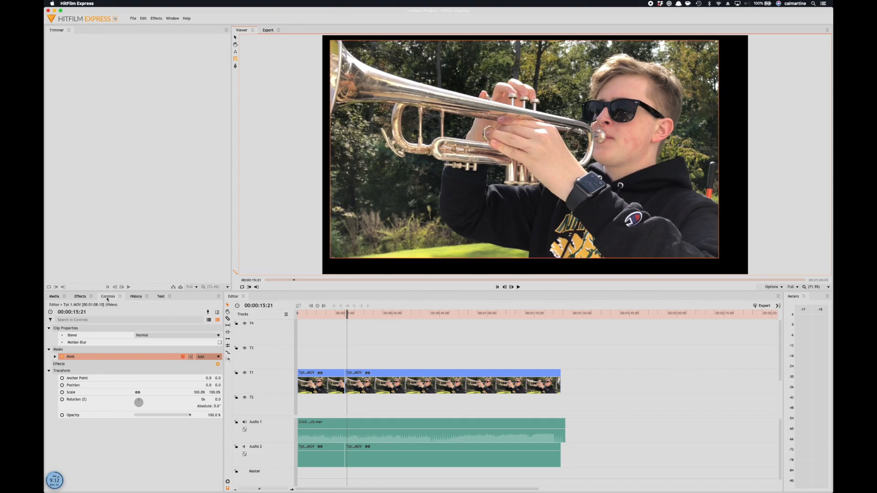
click(54, 357)
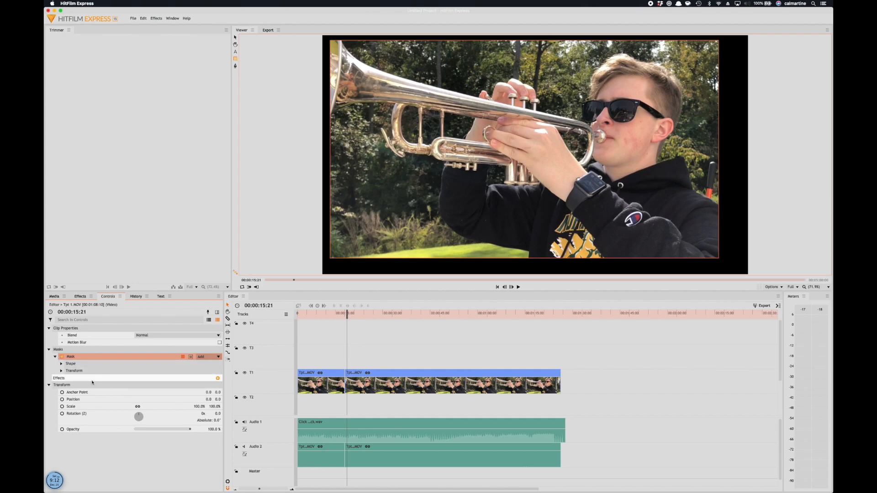
click(62, 371)
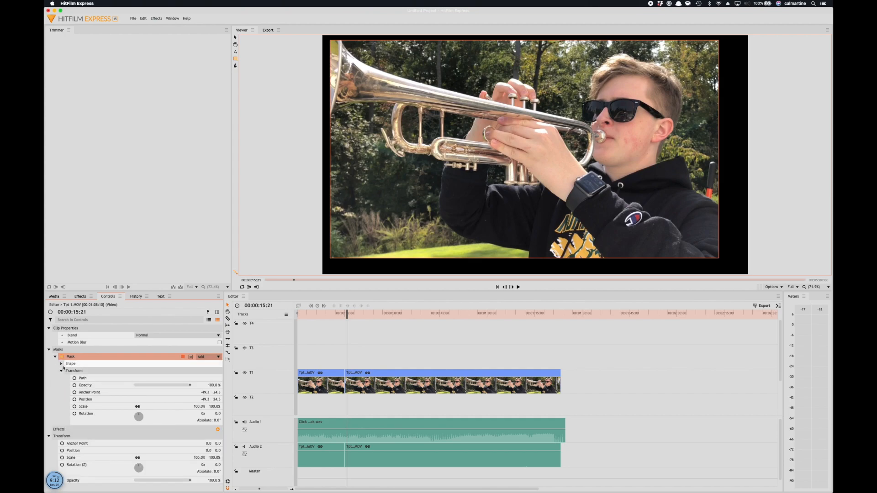
click(62, 364)
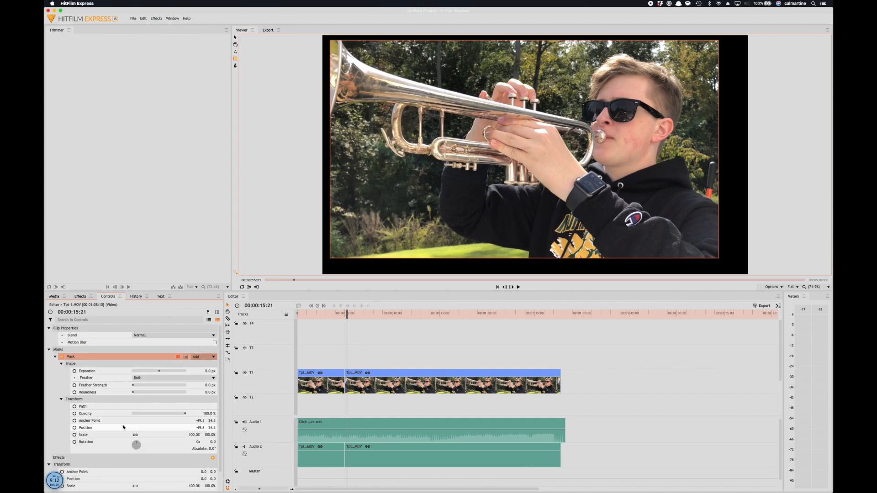
scroll(147, 361, down, 2)
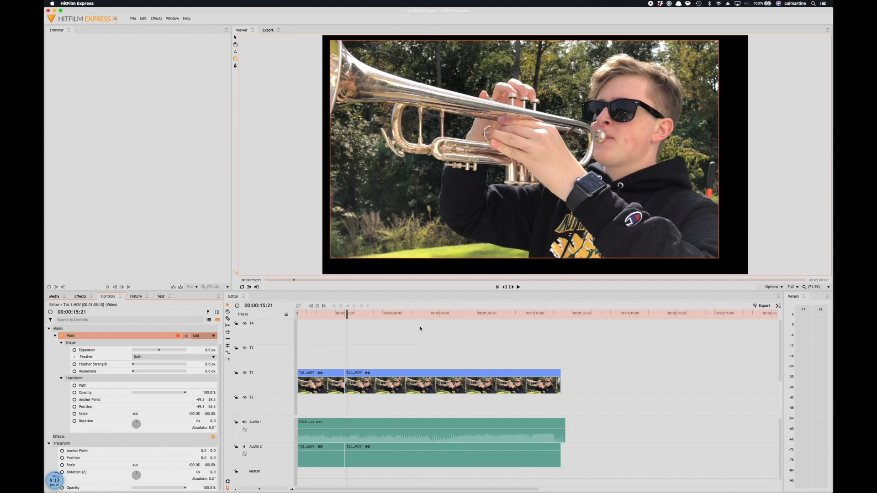
key(Delete)
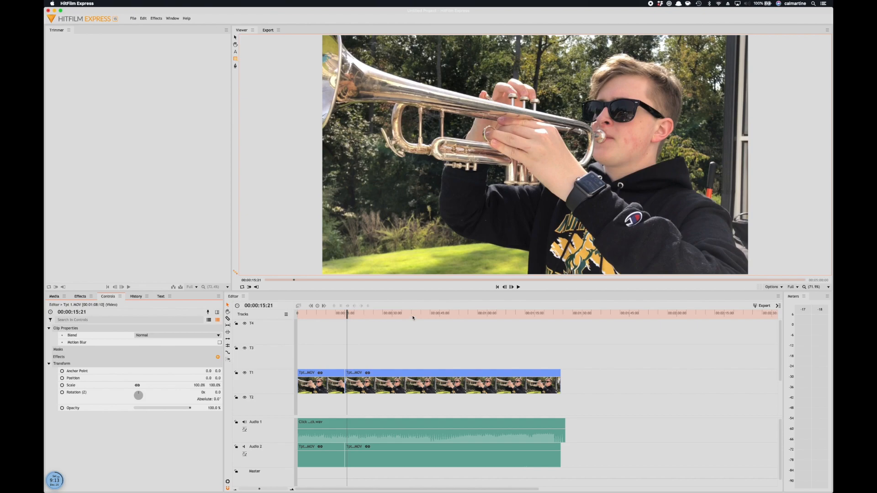
Enable keyframing for anchor point, position, scale, rotation and opacity on the second Tpt 1 part at 00:00:15:00
drag(348, 314, 330, 315)
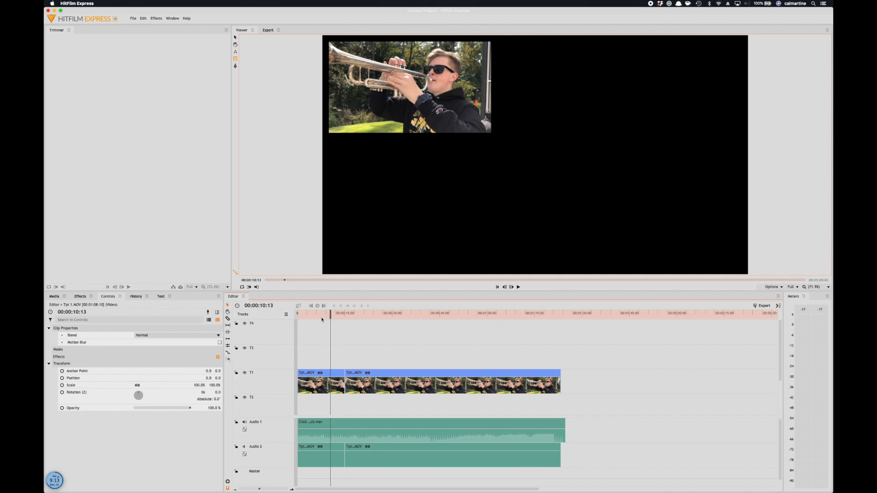
drag(327, 315, 345, 315)
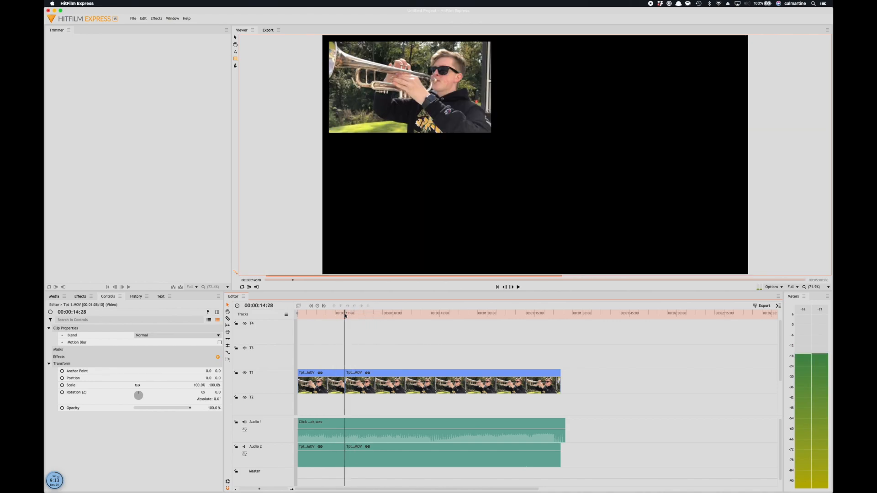
key(Right)
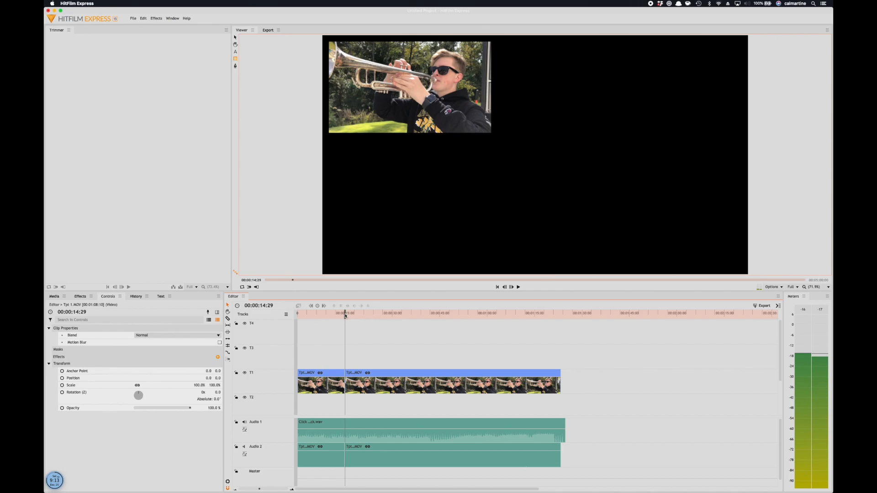
key(Right)
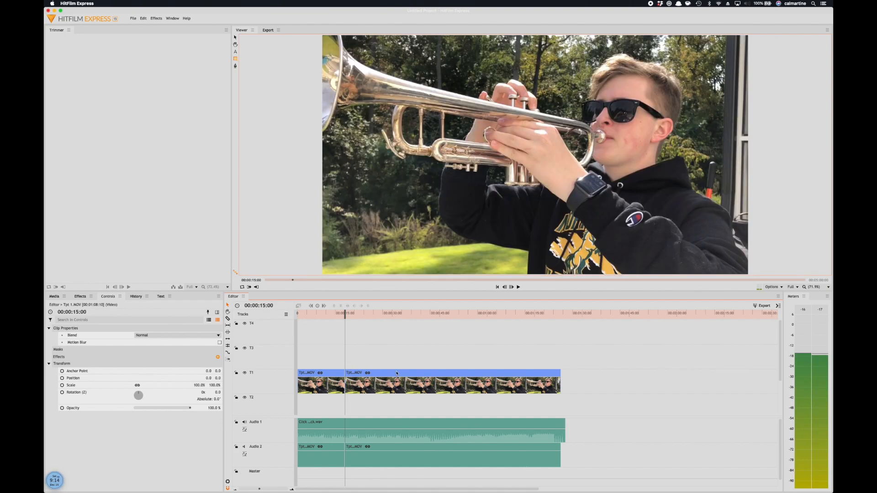
click(396, 373)
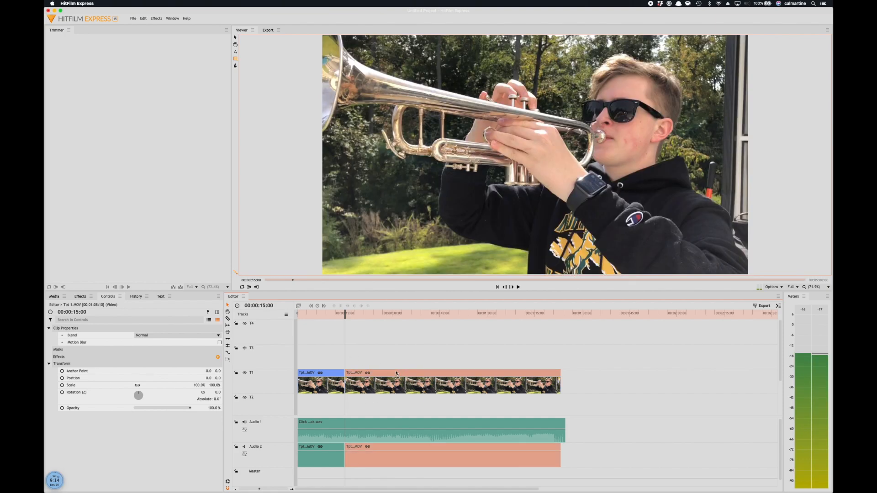
click(63, 378)
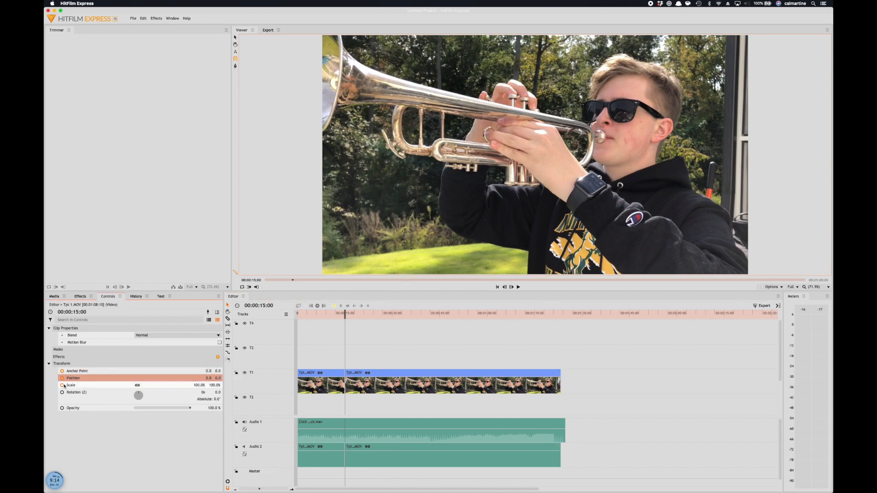
click(63, 386)
click(63, 393)
click(63, 408)
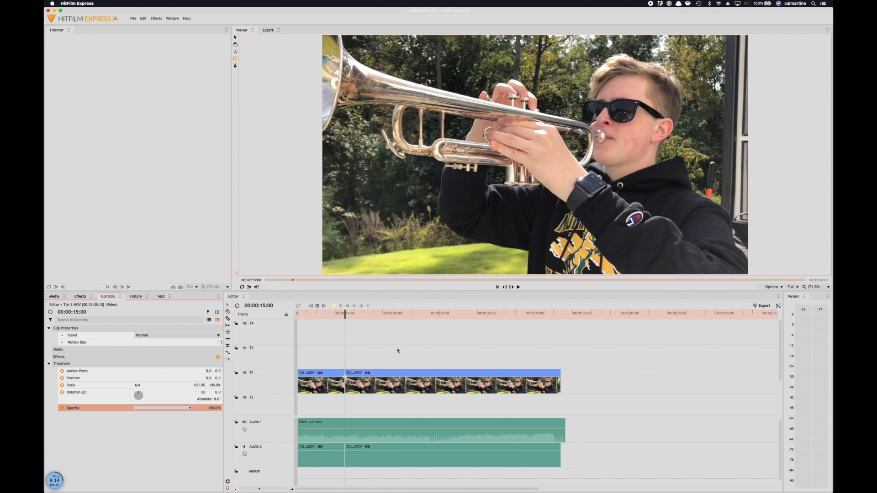
mouse_move(346, 378)
At 00:00:25:16, scale the second Tpt 1 part to about 36.6% and move it to the frame's upper-right area, at about 557.3, 189.0
click(378, 315)
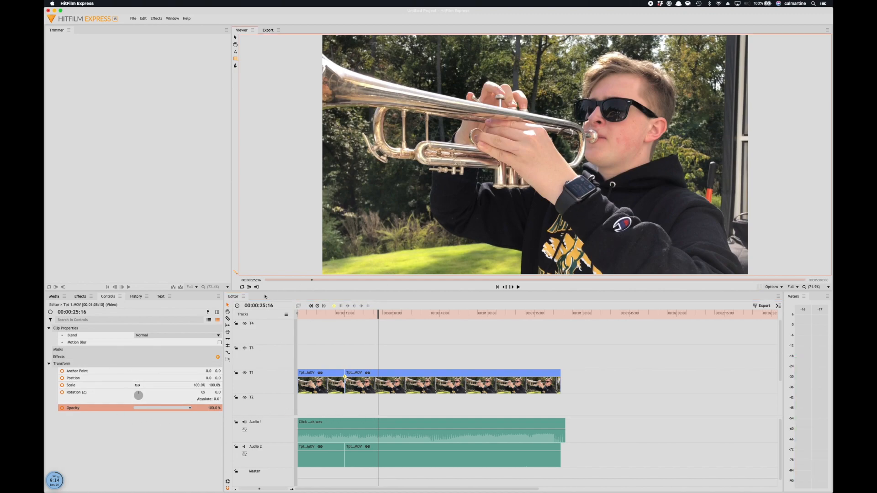
click(235, 36)
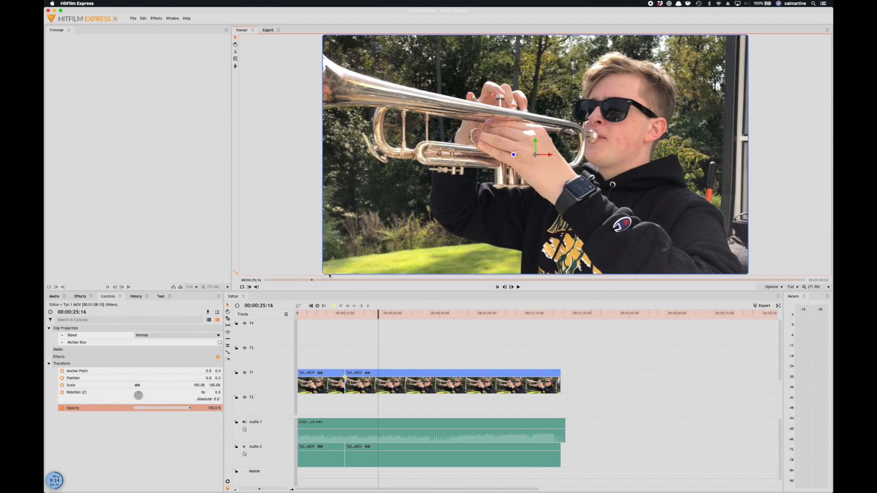
drag(322, 275, 457, 198)
drag(536, 156, 697, 97)
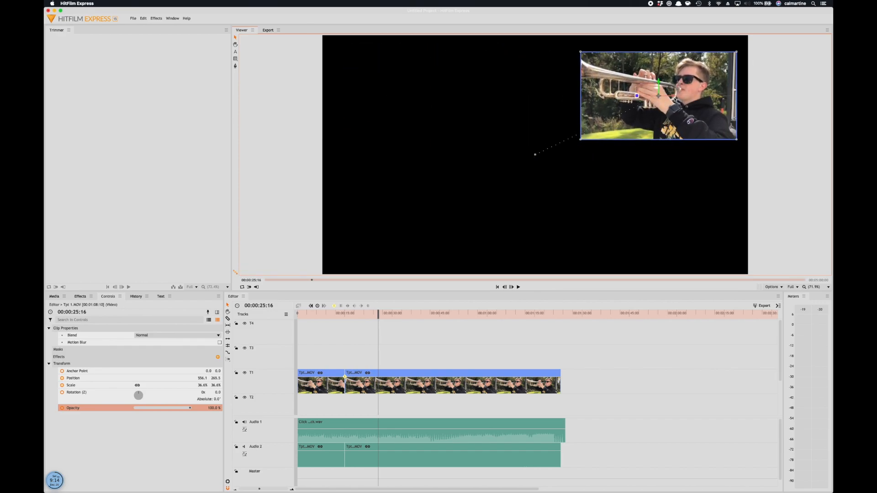
click(658, 97)
drag(658, 96, 659, 113)
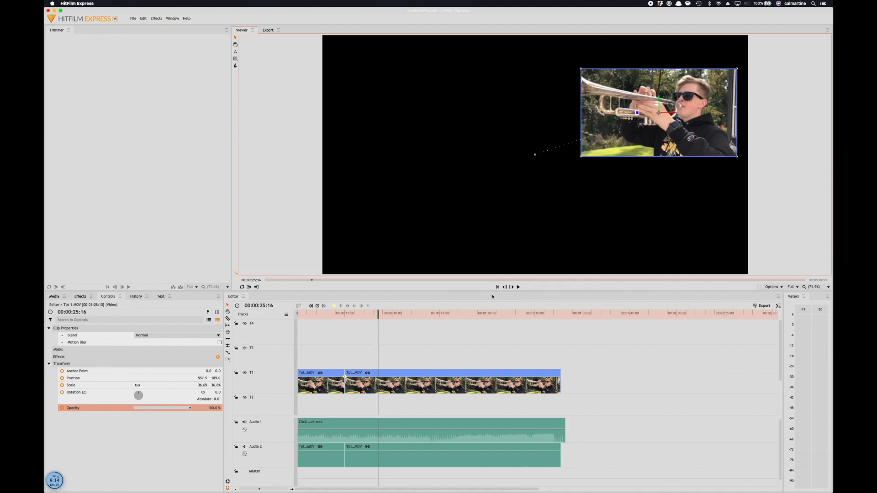
Turn keyframing for anchor point and rotation off and back on for the second Tpt 1 part
click(64, 372)
click(66, 393)
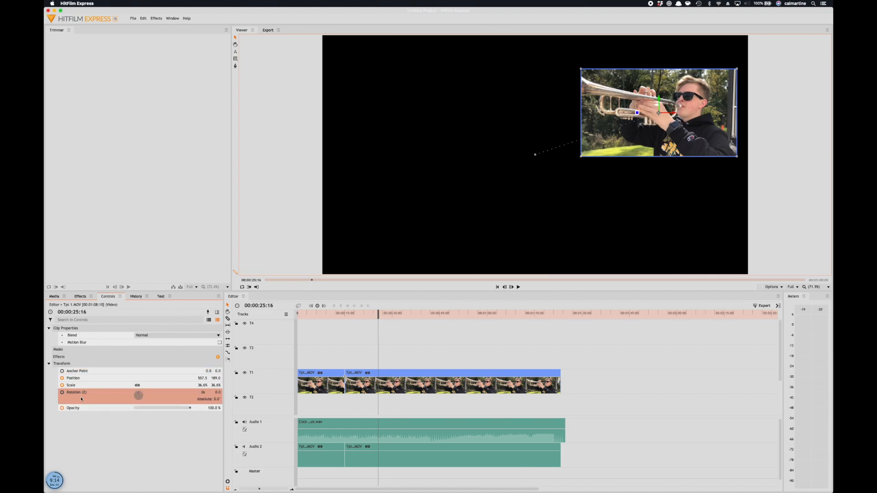
click(62, 373)
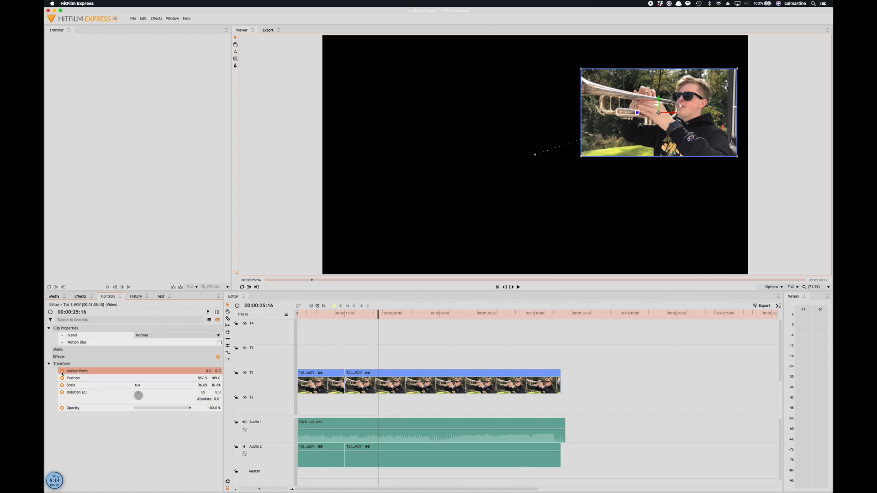
Play back the second Tpt 1 part from 00:00:15:00 to check its shrink-and-move animation
drag(333, 316, 344, 315)
key(Right)
key(Right)
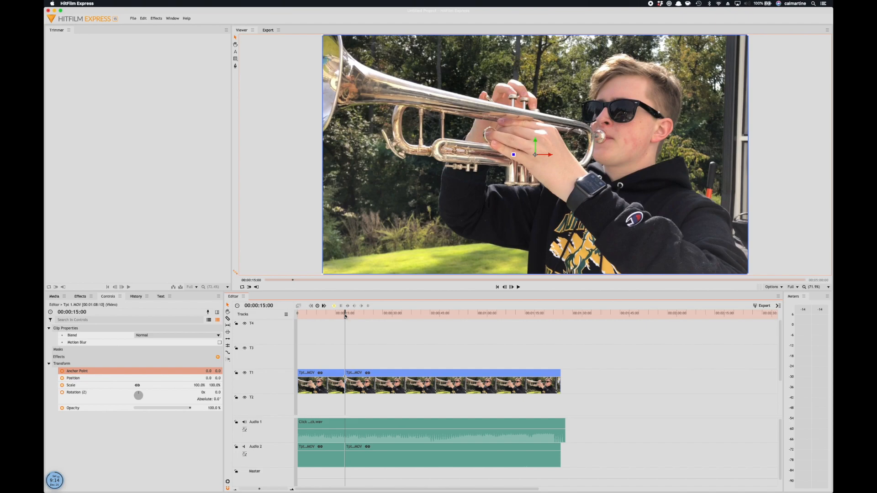
key(space)
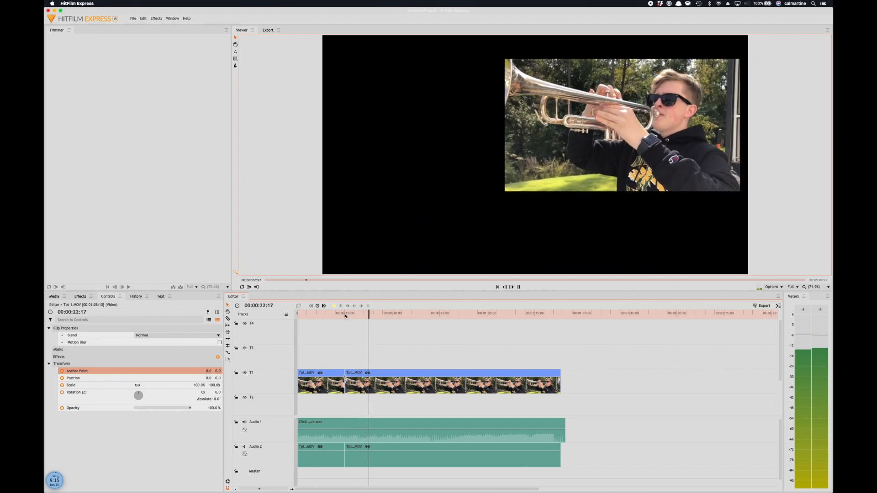
key(space)
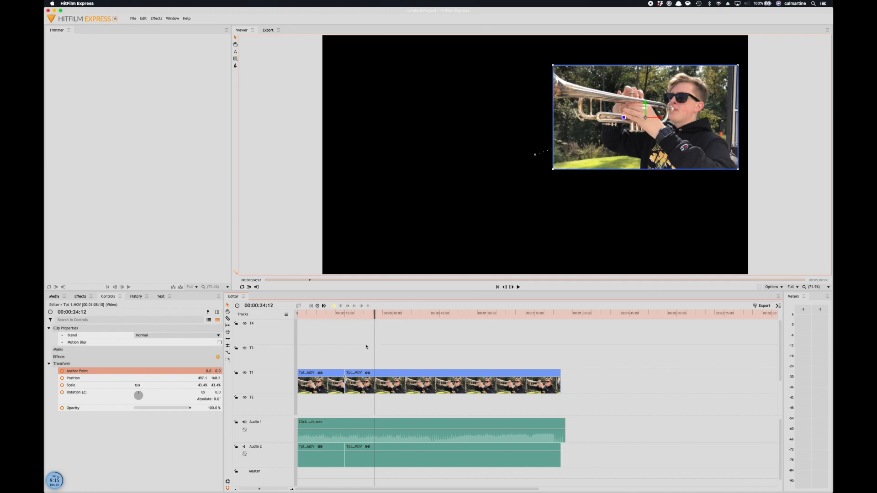
Step frame by frame across the cut between the two Tpt 1 parts, ending at 00:00:15:00
click(345, 315)
key(Left)
key(Left)
key(Right)
key(Left)
key(Right)
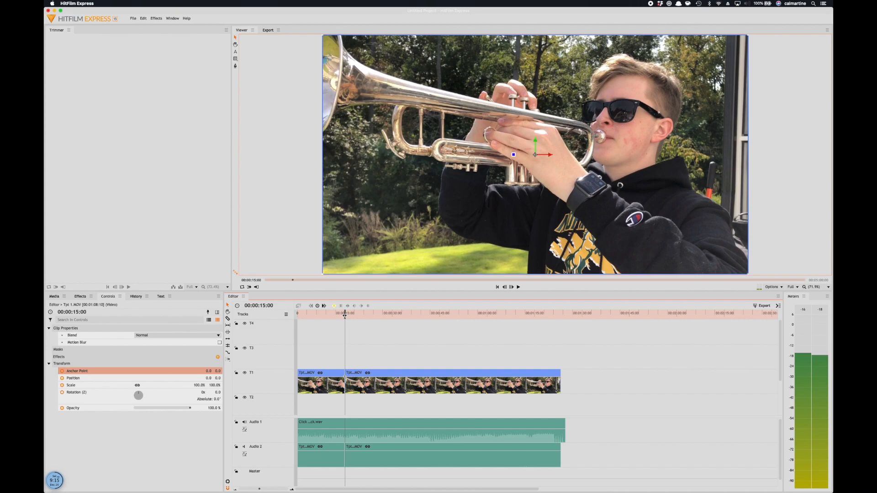
Add a Cross Dissolve video transition to the cut between the two Tpt 1 parts at 00:00:15:00 on track T1
click(80, 296)
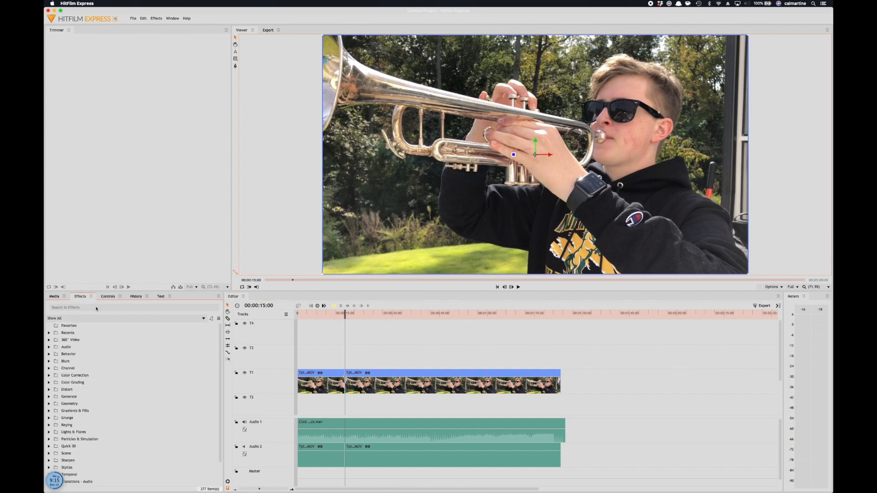
scroll(95, 441, down, 3)
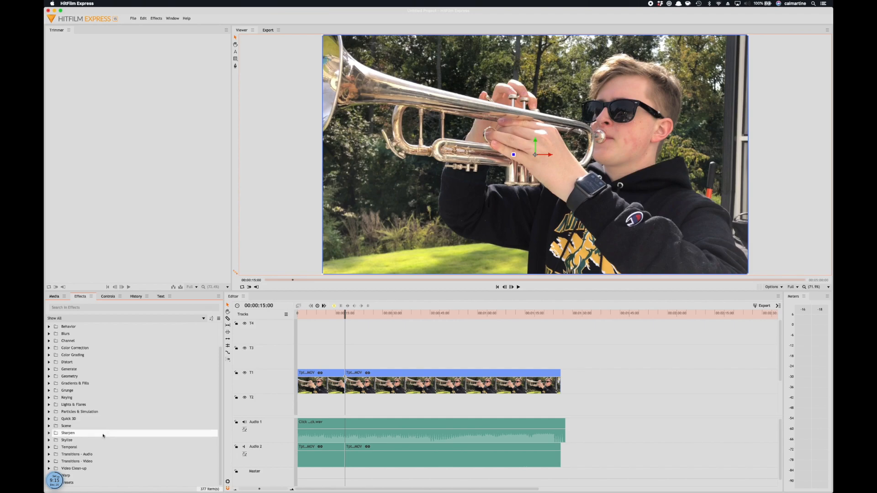
scroll(135, 406, up, 3)
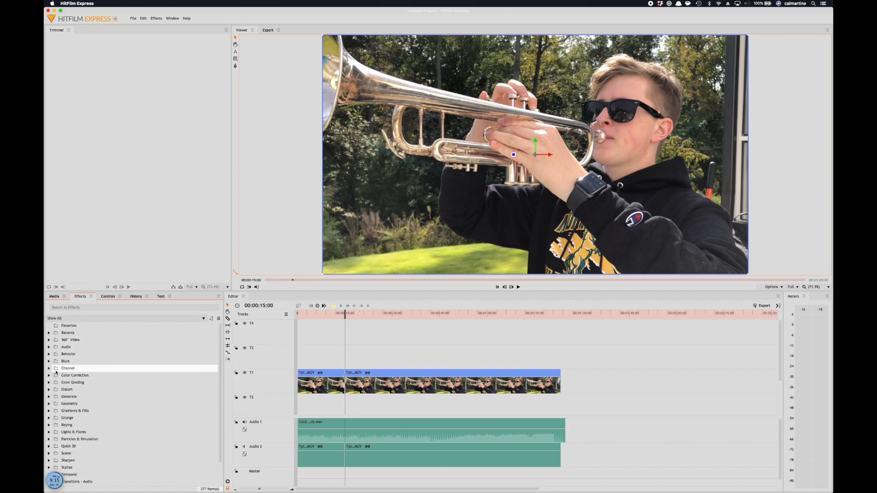
scroll(55, 427, down, 3)
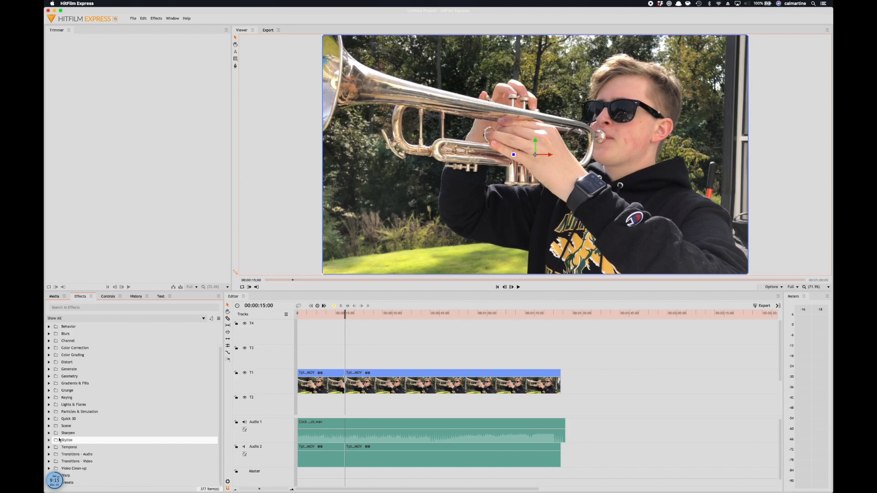
click(50, 462)
scroll(91, 459, down, 4)
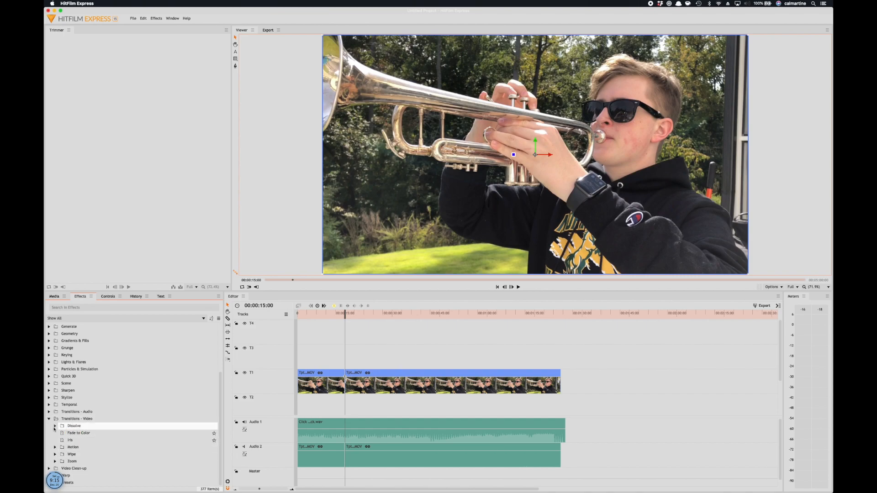
click(55, 426)
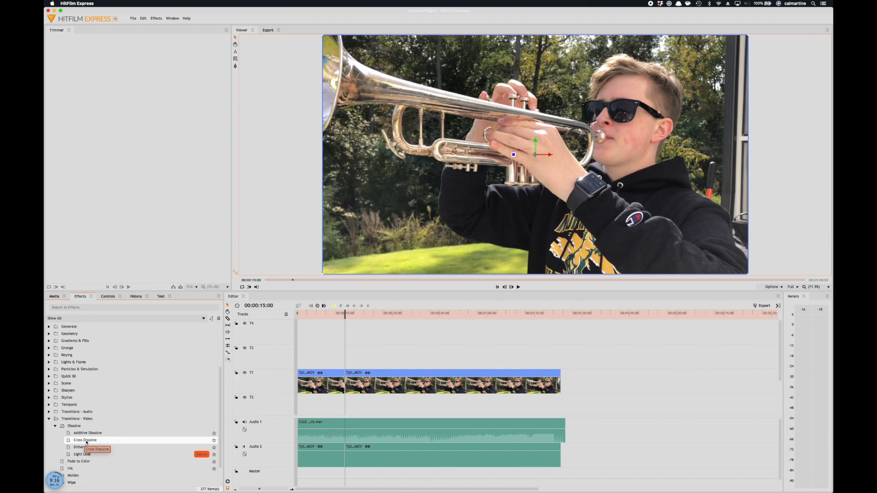
drag(87, 442, 344, 378)
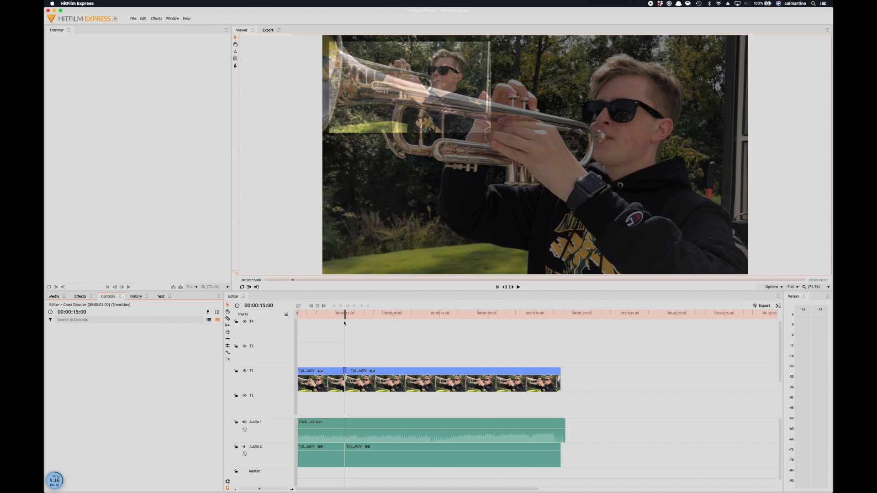
Step back frame by frame through the Cross Dissolve and play across it to review the transition
key(Left)
key(Left)
key(Left)
key(Left)
key(Left)
key(Left)
key(Left)
key(Left)
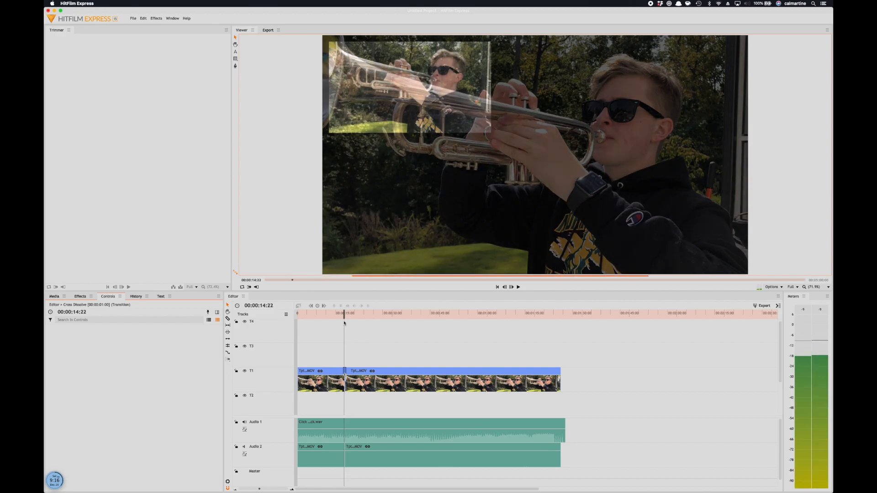
key(Left)
key(Left)
key(Left)
key(Left)
key(Left)
key(Left)
key(Left)
key(Left)
key(Left)
key(space)
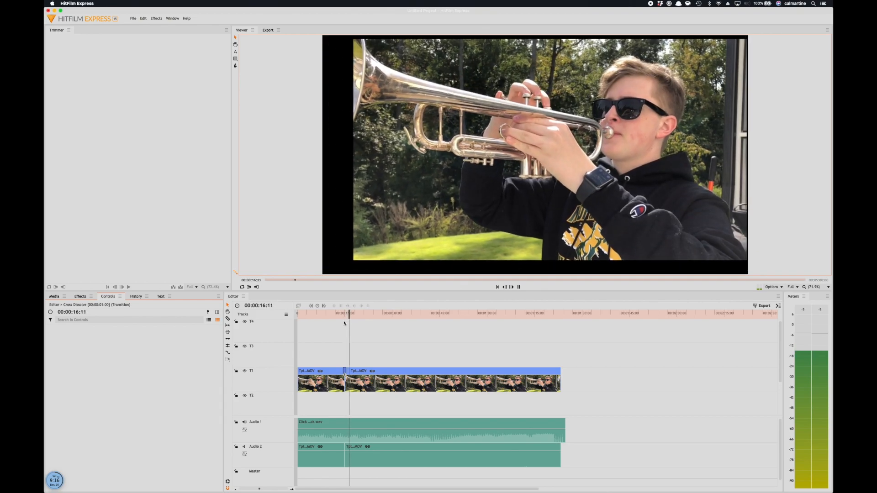
key(space)
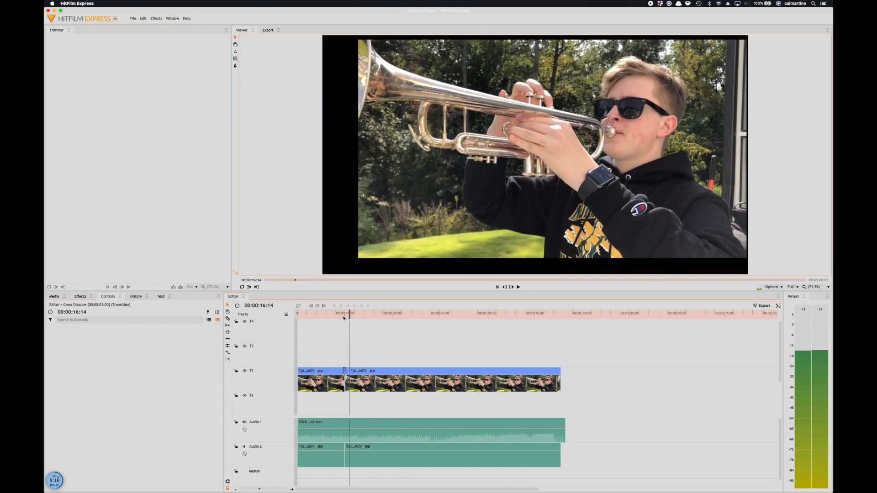
Shorten the Cross Dissolve between the two Tpt 1 parts to about 0.4 seconds
drag(349, 317, 341, 319)
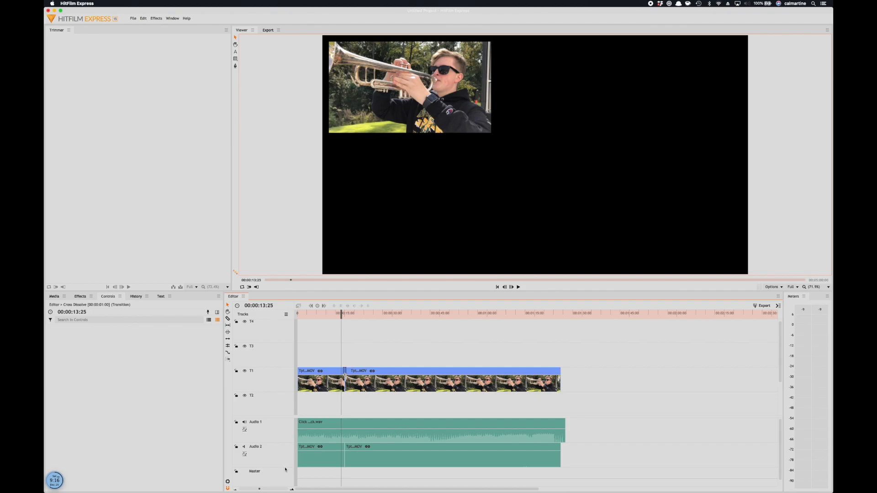
drag(260, 490, 276, 490)
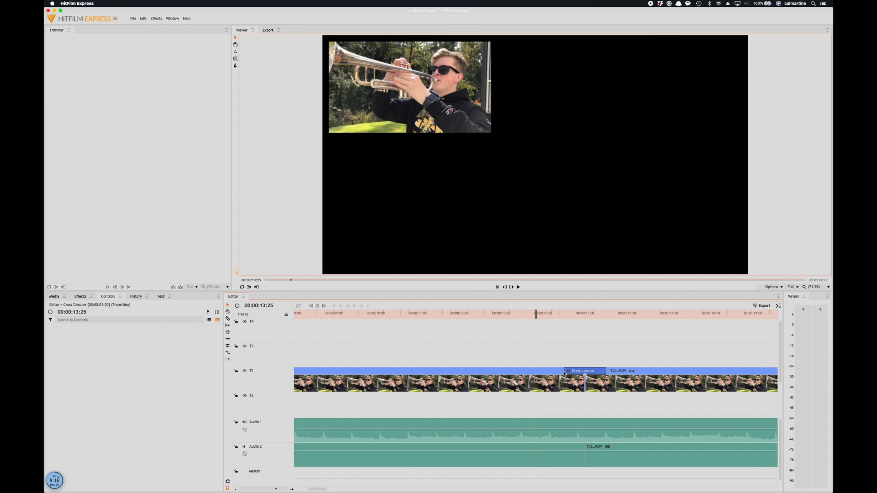
mouse_move(564, 374)
mouse_down()
mouse_move(577, 373)
mouse_move(473, 375)
mouse_move(576, 373)
mouse_up()
scroll(526, 397, down, 2)
scroll(525, 396, up, 2)
scroll(525, 397, down, 2)
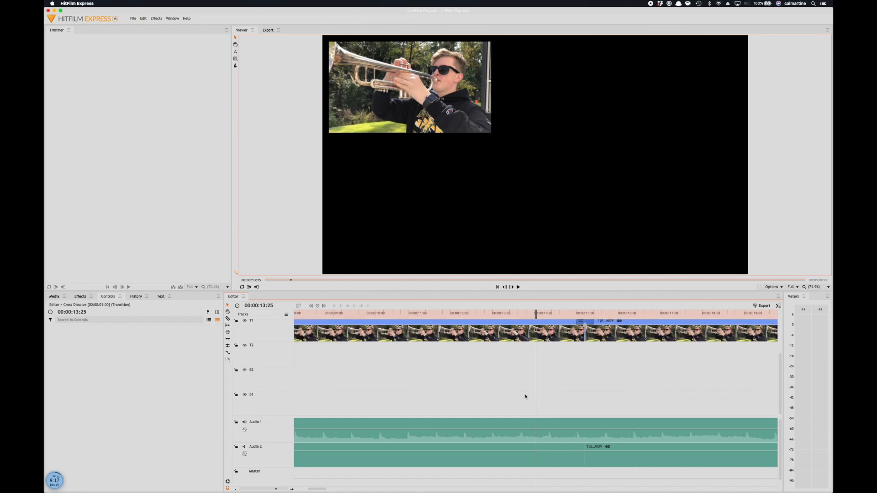
scroll(320, 387, up, 2)
scroll(413, 398, down, 2)
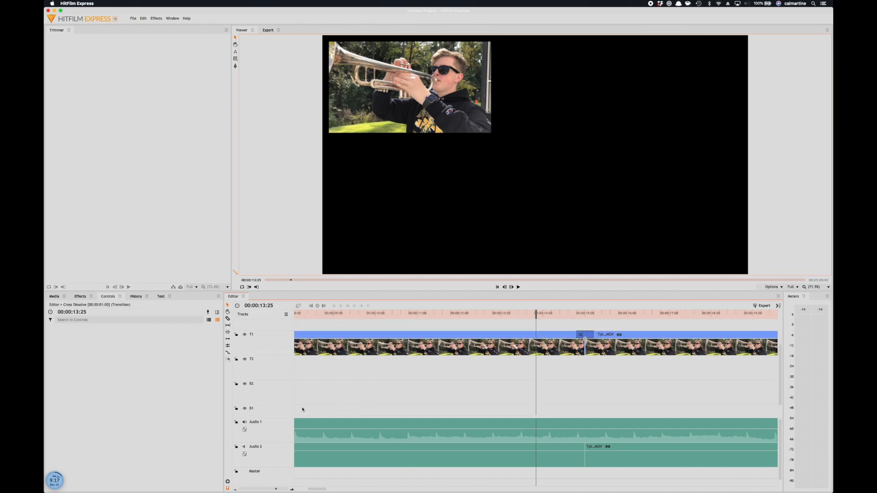
scroll(306, 360, up, 2)
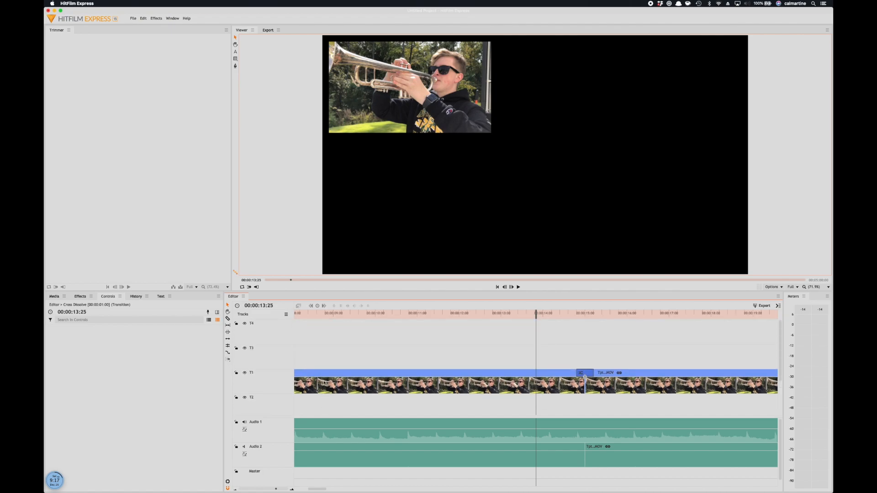
scroll(359, 397, down, 2)
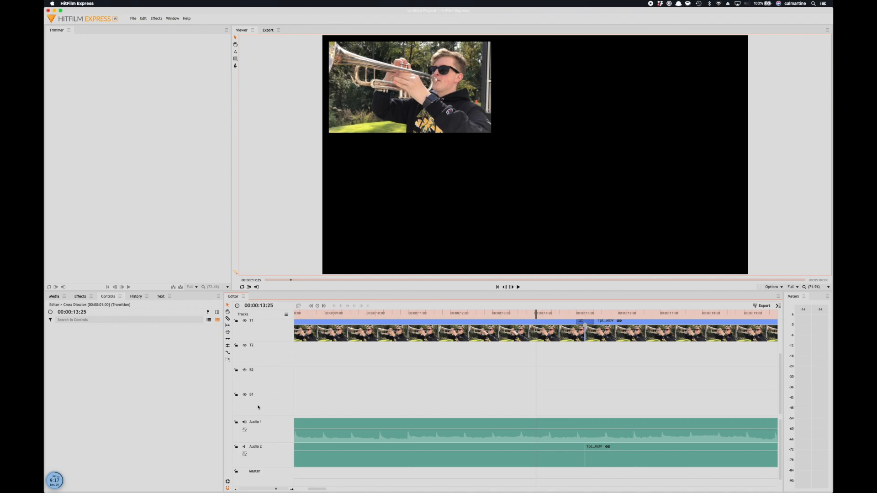
click(265, 375)
drag(264, 388, 280, 377)
At 00:00:13:09, add the text "skjghriughiughegr" near the frame's centre, below the Tpt 1 picture, using the Text tool
click(160, 297)
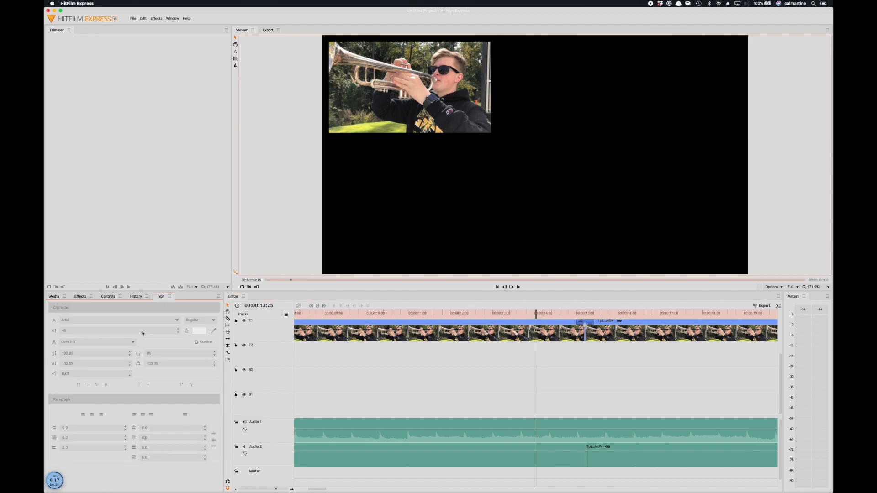
click(261, 330)
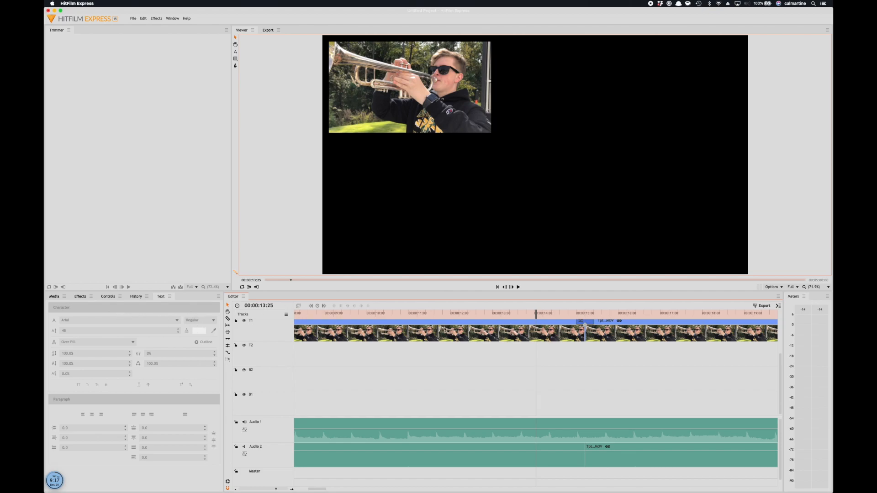
click(538, 334)
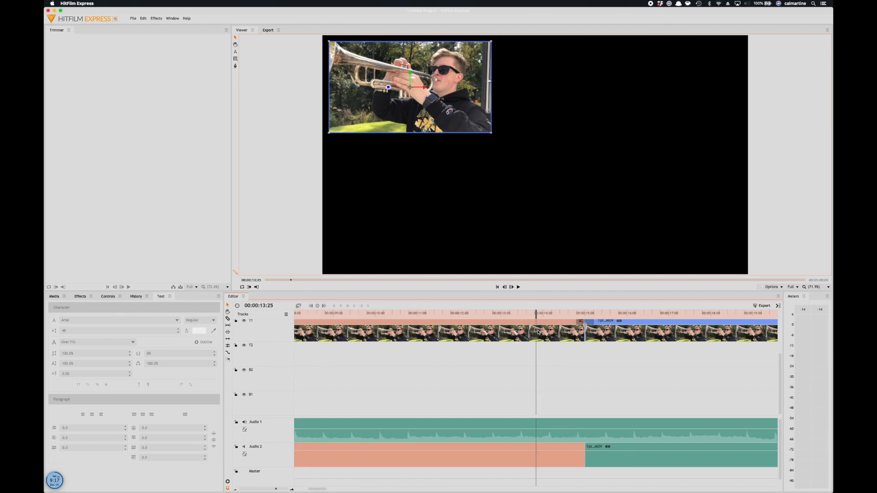
scroll(540, 341, up, 2)
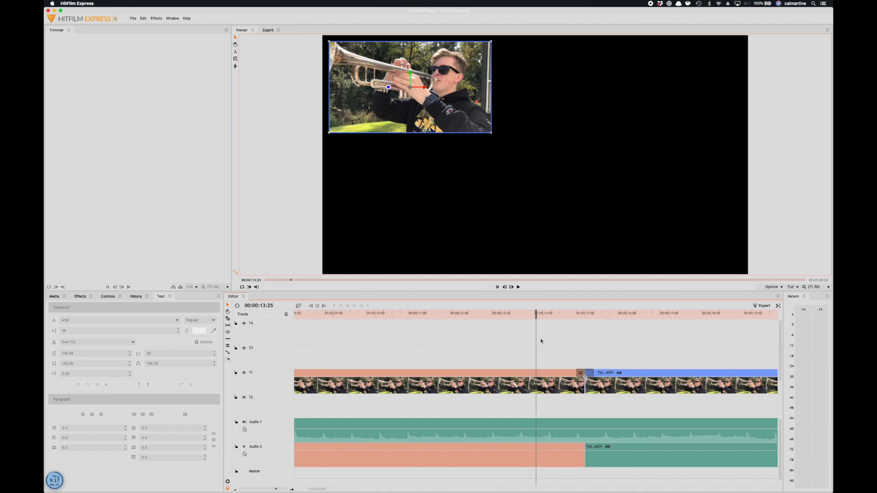
right_click(260, 357)
click(253, 349)
drag(535, 314, 514, 314)
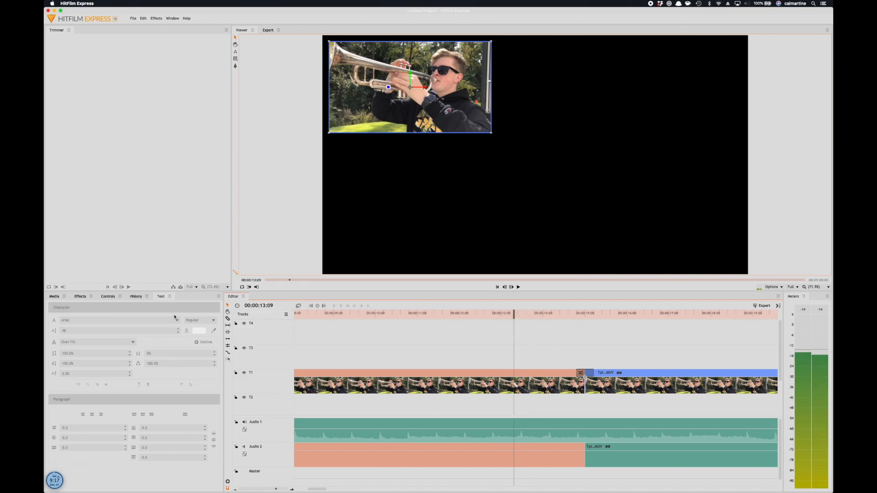
click(106, 312)
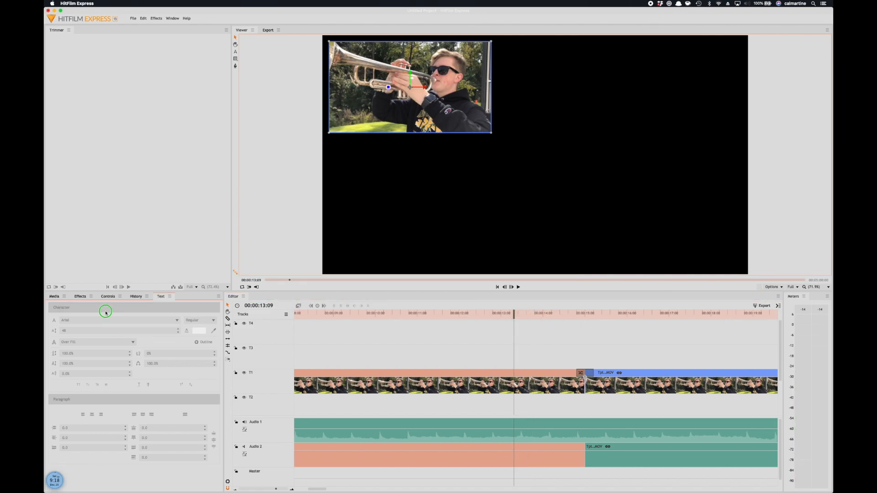
click(235, 51)
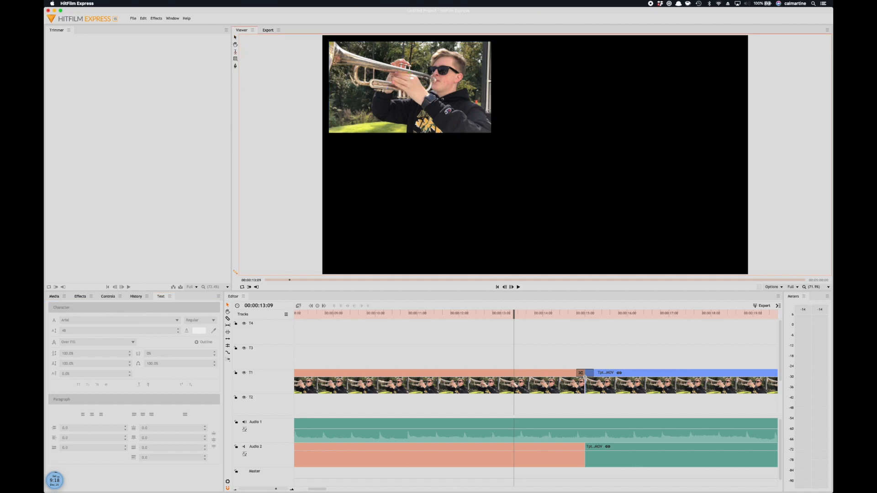
click(438, 178)
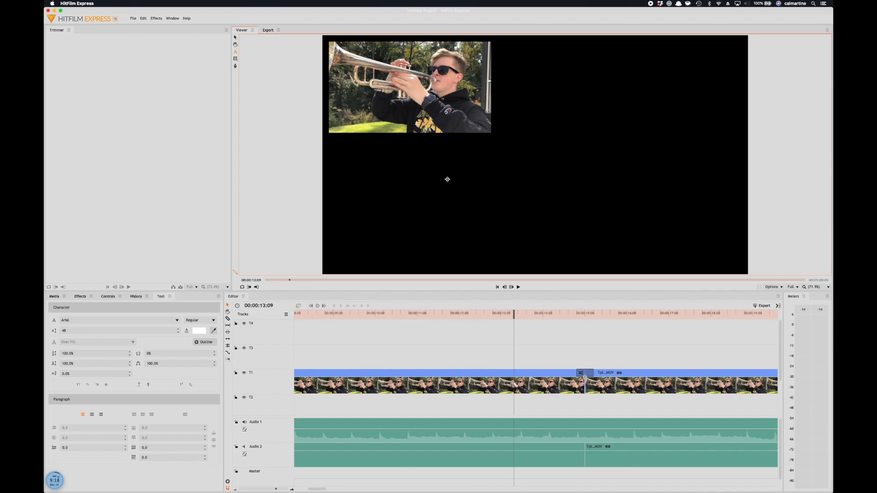
text(skjghriughiughegr)
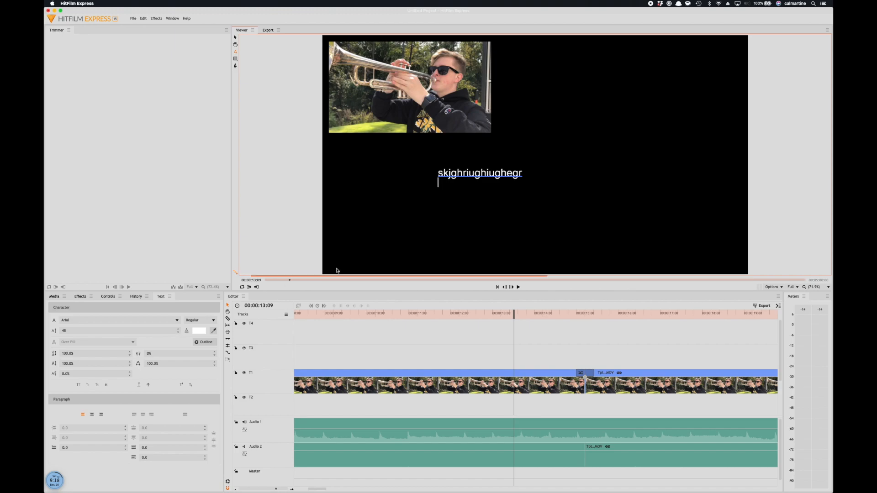
click(443, 342)
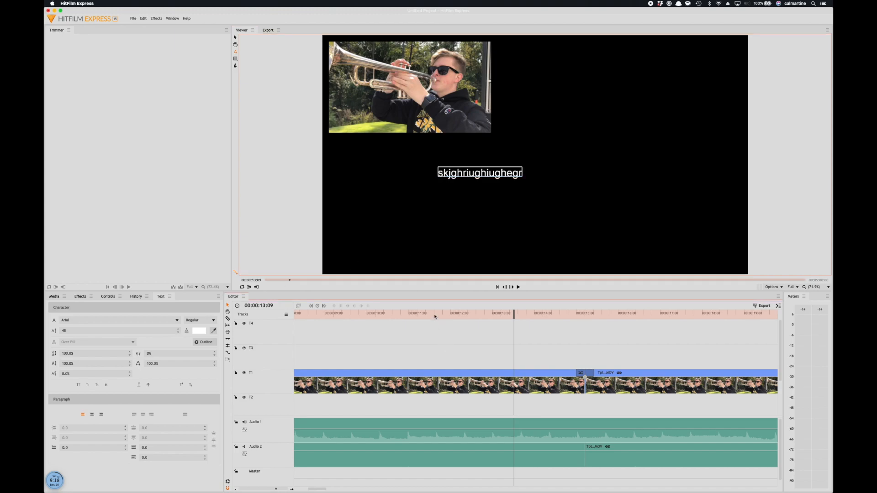
Locate the text clip on track B1, play part of it, and return the playhead to 00:00:13:07 just before its start
scroll(471, 360, down, 3)
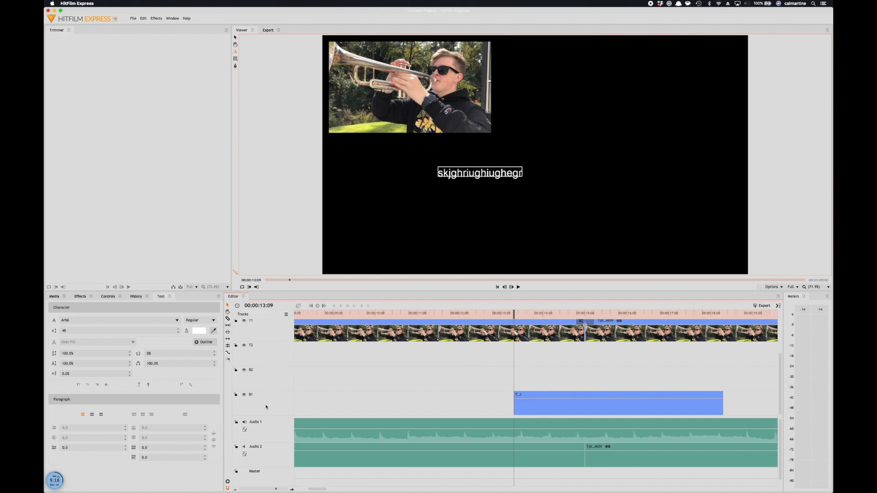
key(space)
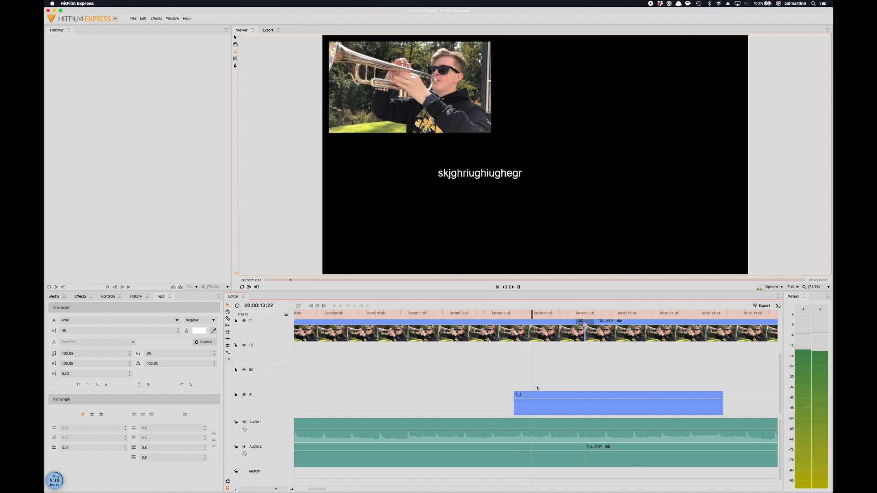
click(501, 313)
drag(499, 313, 510, 313)
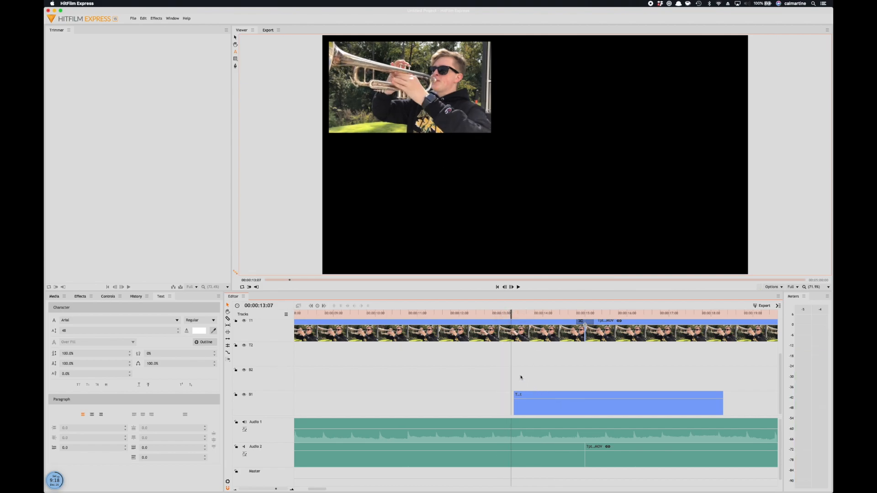
Move the text clip on track B1 about 0.8 seconds earlier, with the playhead at 00:00:13:21
click(531, 314)
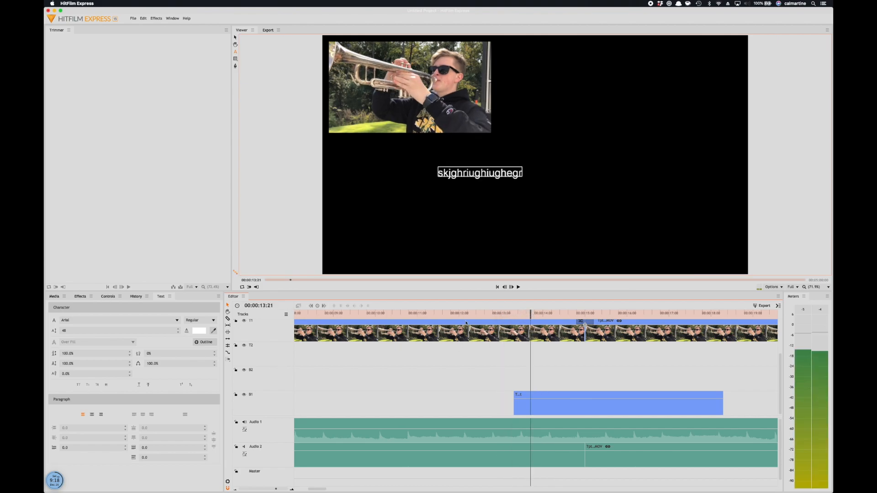
drag(549, 394, 515, 397)
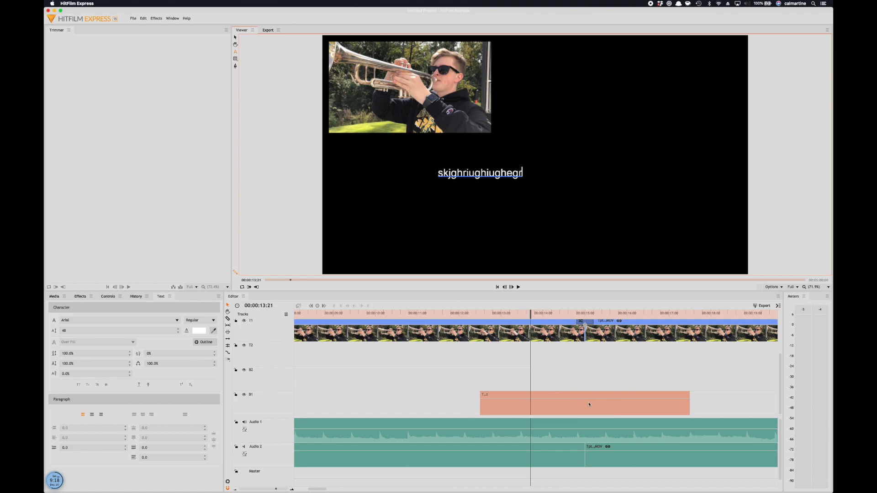
Browse the effects library and expand the Motion, Wipe and Zoom groups of video transitions to examine the available types
click(80, 296)
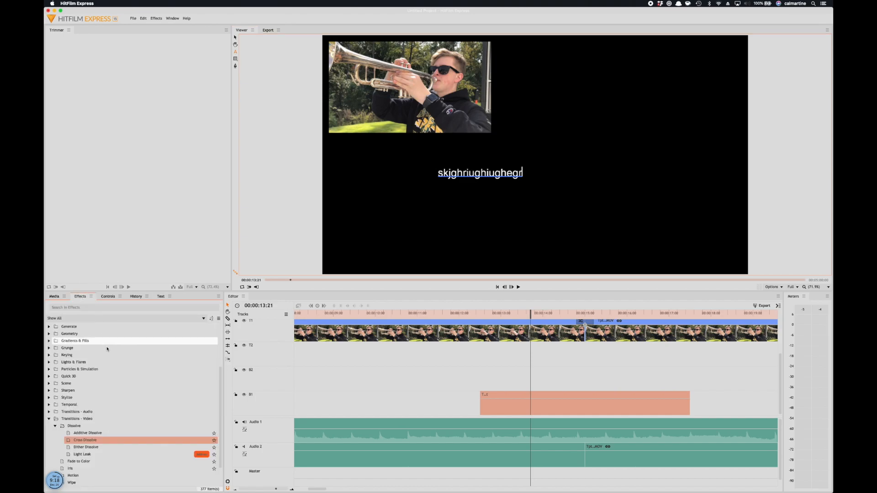
scroll(115, 388, down, 2)
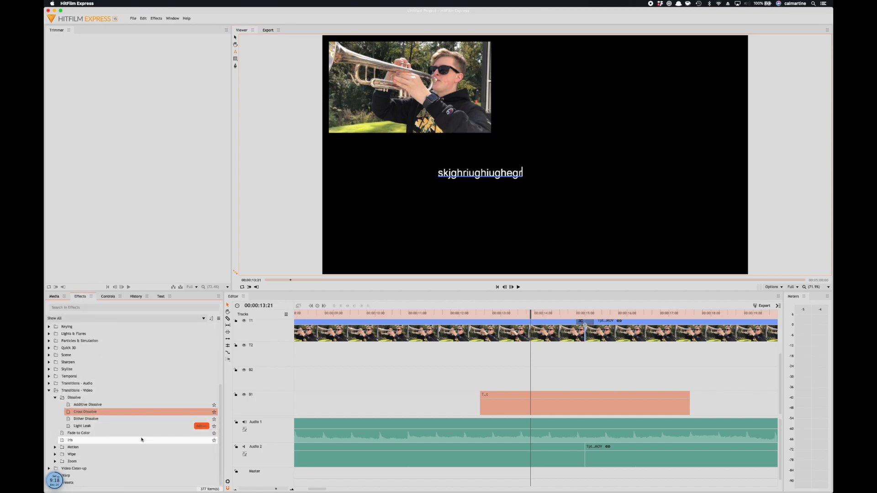
click(55, 447)
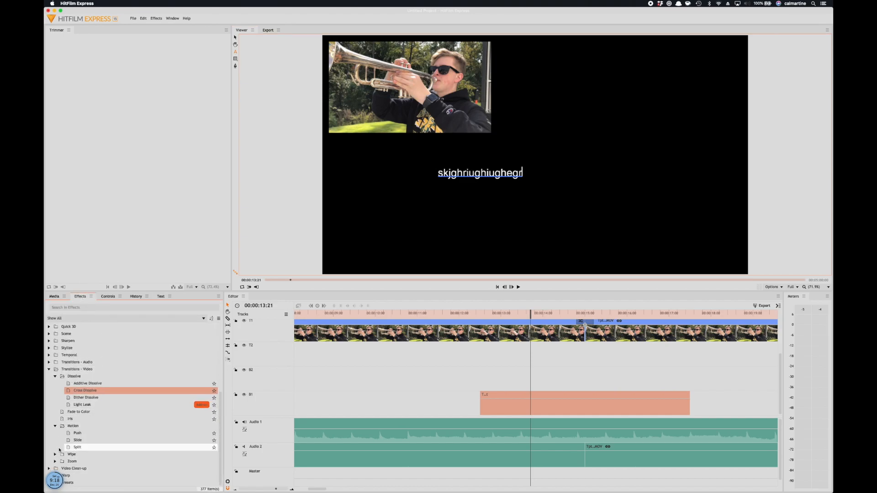
click(56, 454)
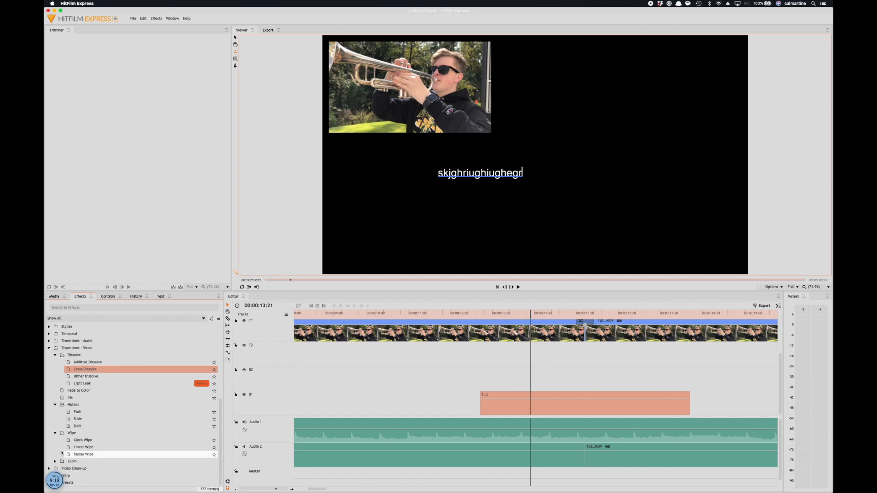
scroll(108, 443, down, 1)
scroll(114, 429, up, 6)
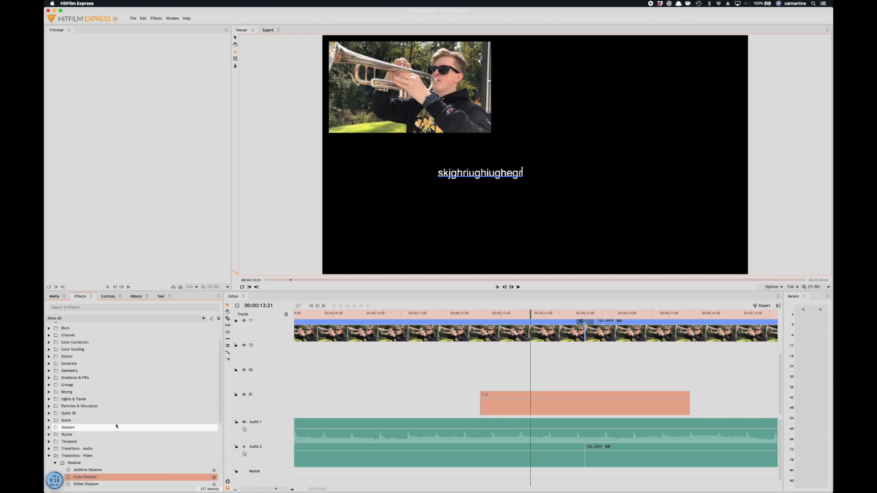
scroll(116, 425, down, 5)
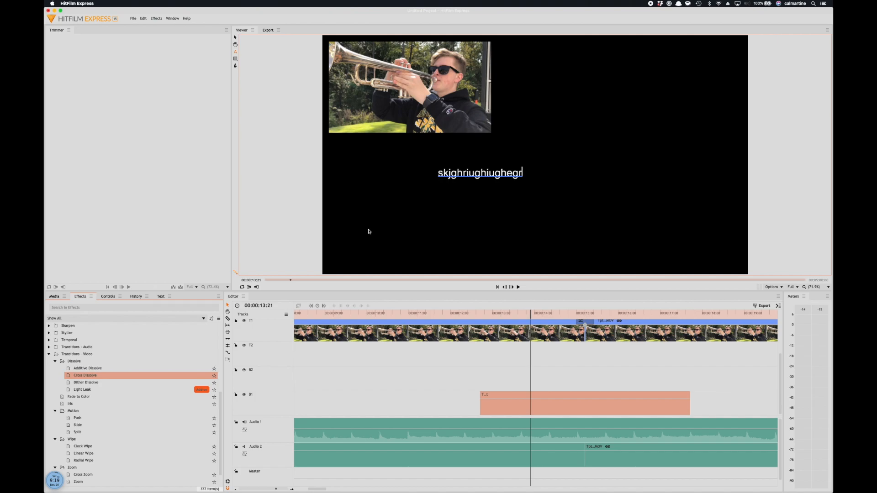
scroll(419, 359, up, 3)
Make a composite shot from the first Tpt 1 part on track T1, using the Selected Clip and Leave Here options, and view its timeline
click(419, 359)
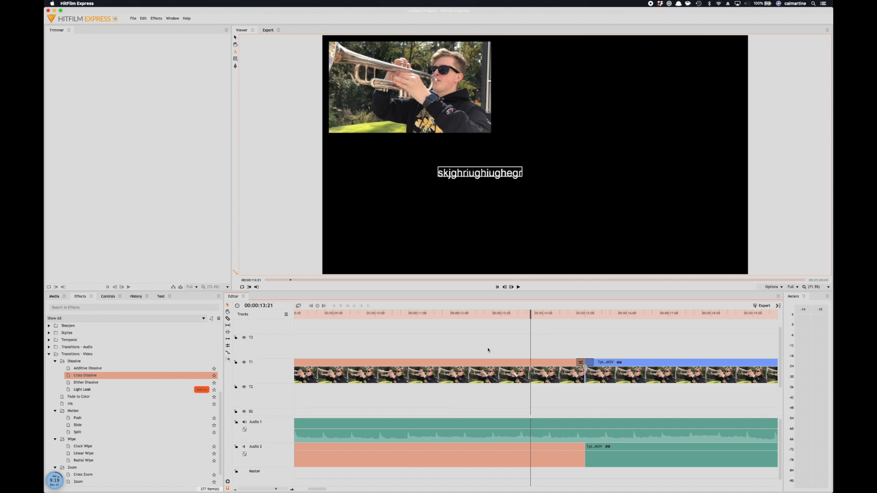
key(super+k)
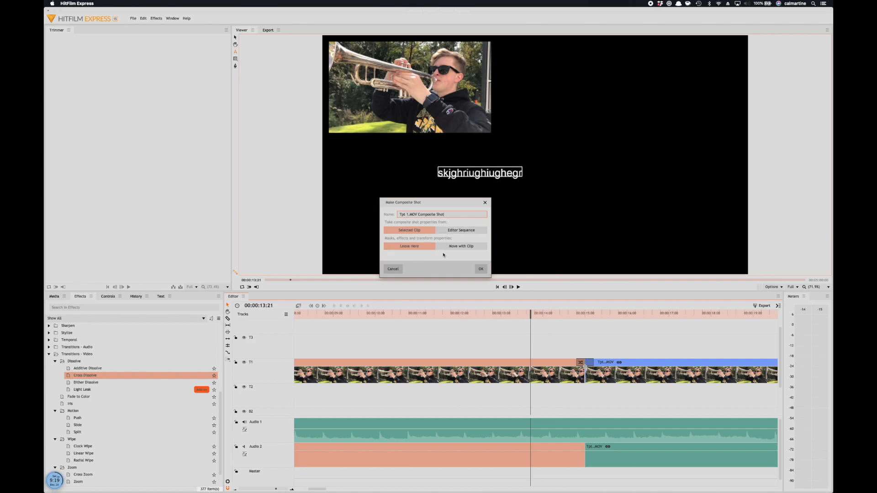
click(481, 268)
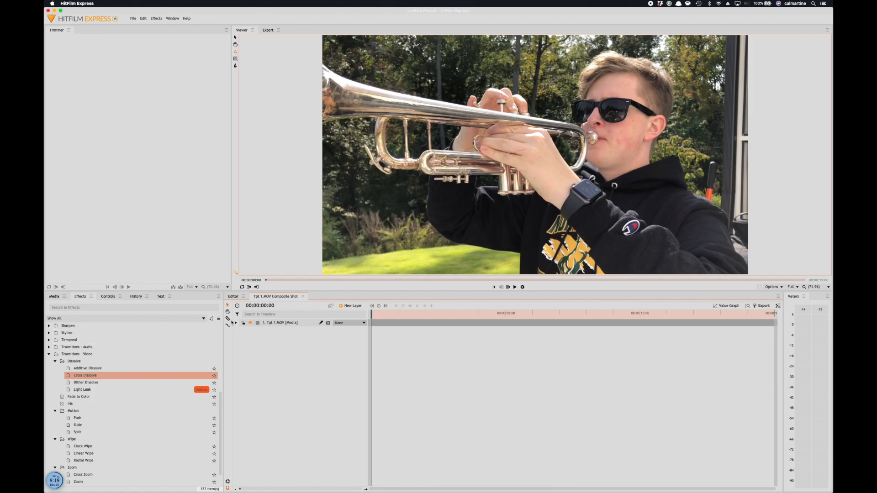
click(234, 296)
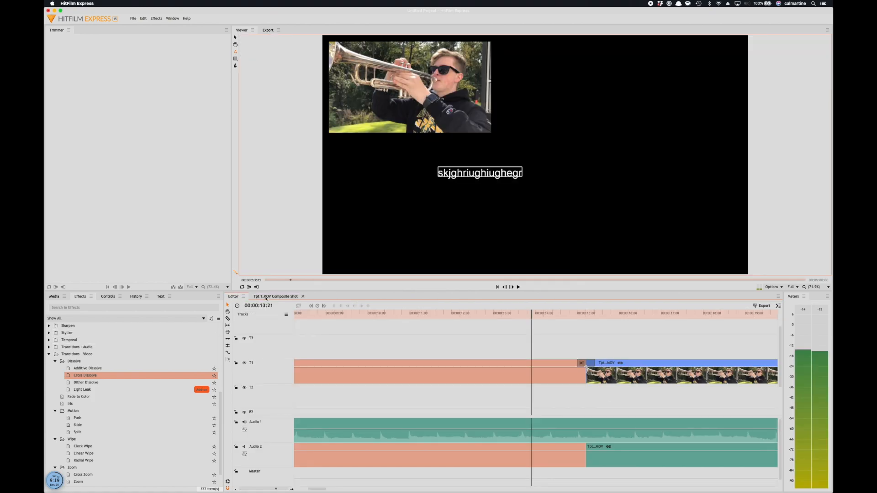
click(268, 297)
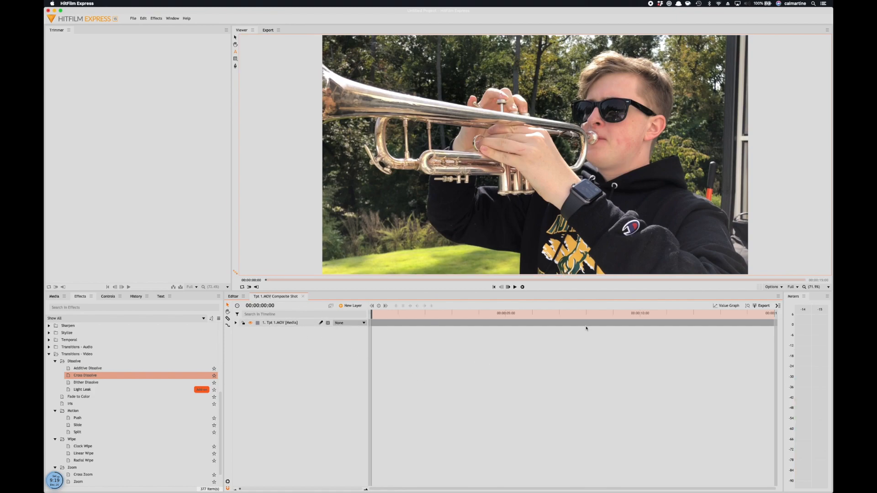
Expand the Tpt 1 layer in the composite shot and draw a large Star Mask over the trumpet player
click(236, 323)
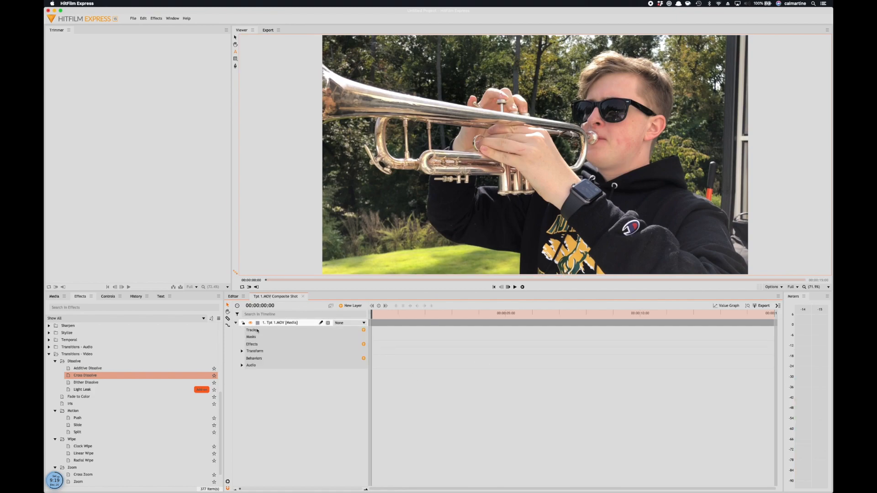
click(236, 322)
click(236, 322)
click(236, 323)
click(236, 323)
click(279, 338)
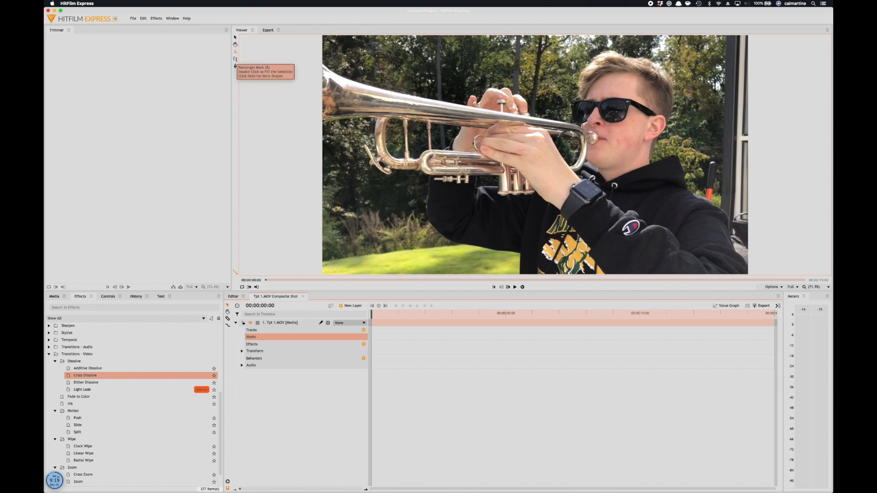
click(235, 59)
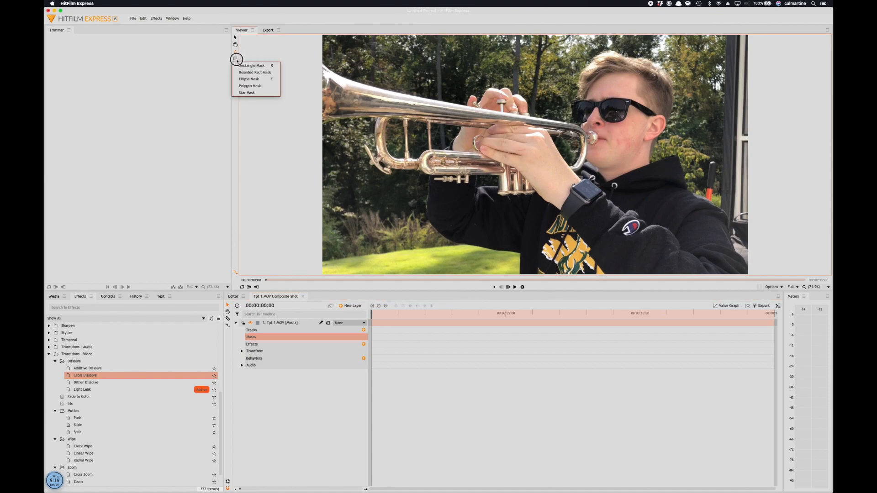
click(254, 92)
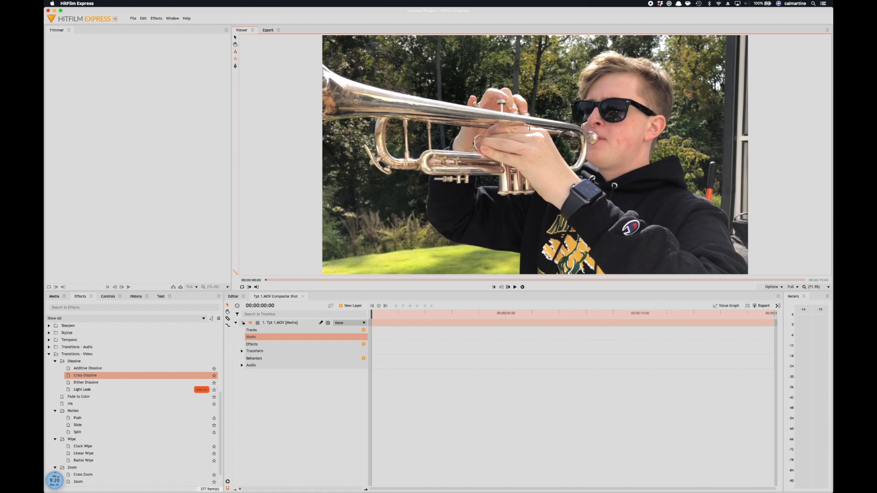
drag(484, 84, 716, 71)
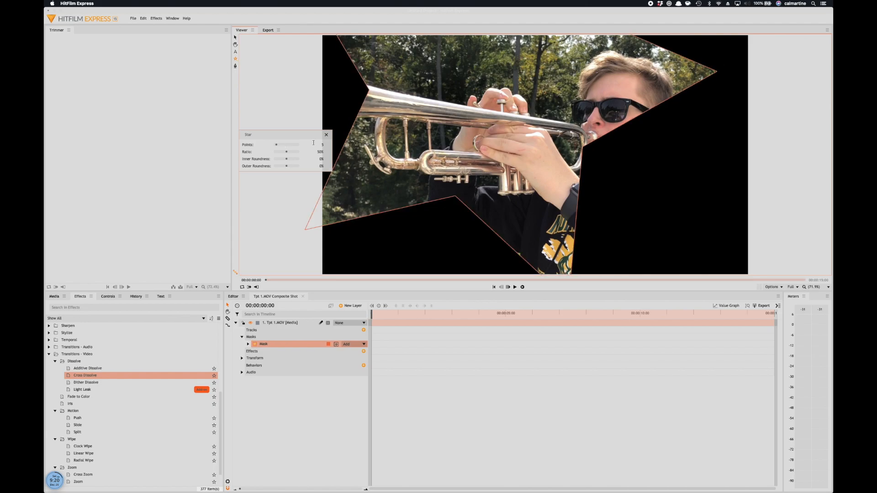
Reposition the star mask lower and further right so the player's face and hands lie inside it
drag(508, 116, 544, 144)
drag(567, 161, 533, 154)
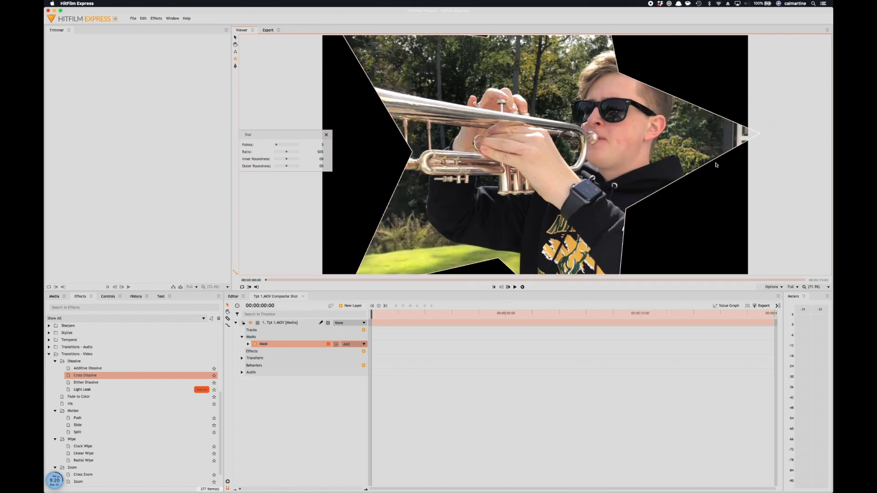
mouse_move(757, 134)
mouse_down()
mouse_move(715, 140)
mouse_move(761, 123)
mouse_up()
drag(627, 200, 649, 203)
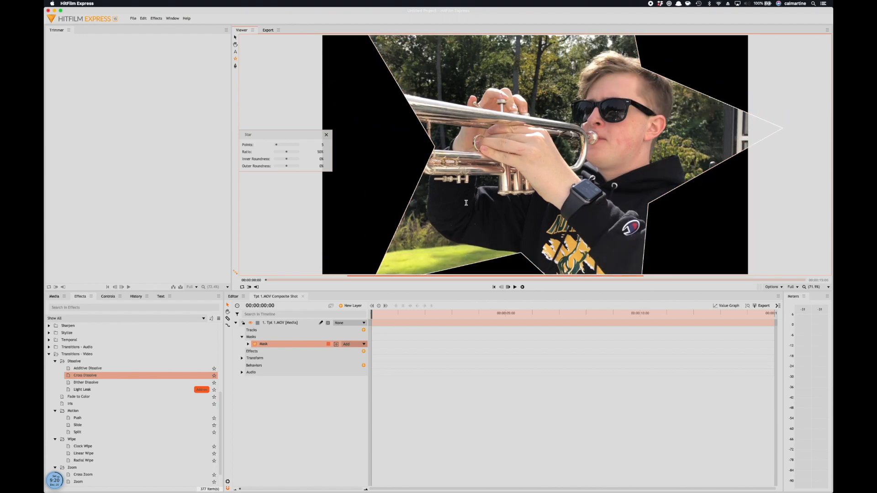
Try eight points for the star mask, restore it to five points, and close the star settings
mouse_move(277, 145)
mouse_down()
mouse_move(294, 145)
mouse_move(277, 147)
mouse_up()
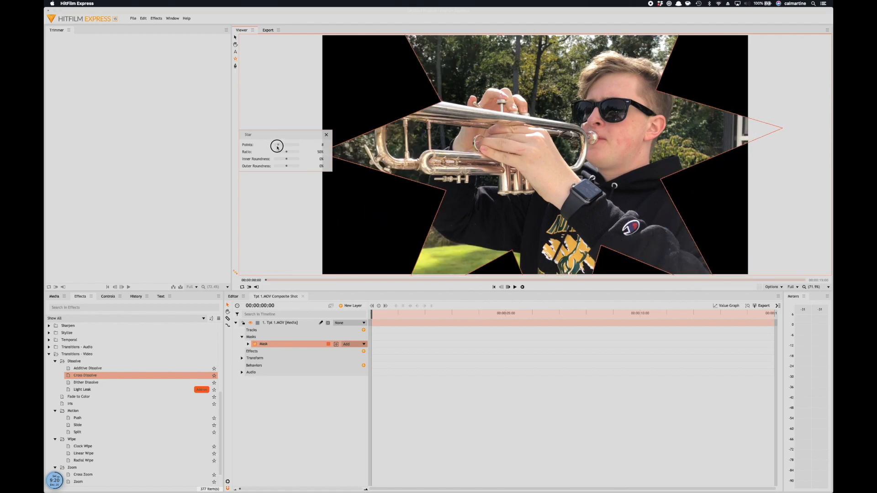
drag(277, 147, 275, 148)
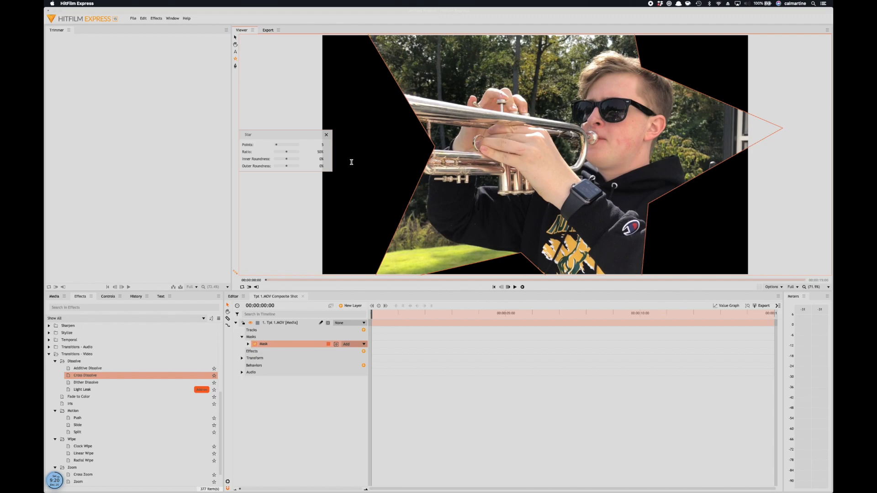
click(326, 135)
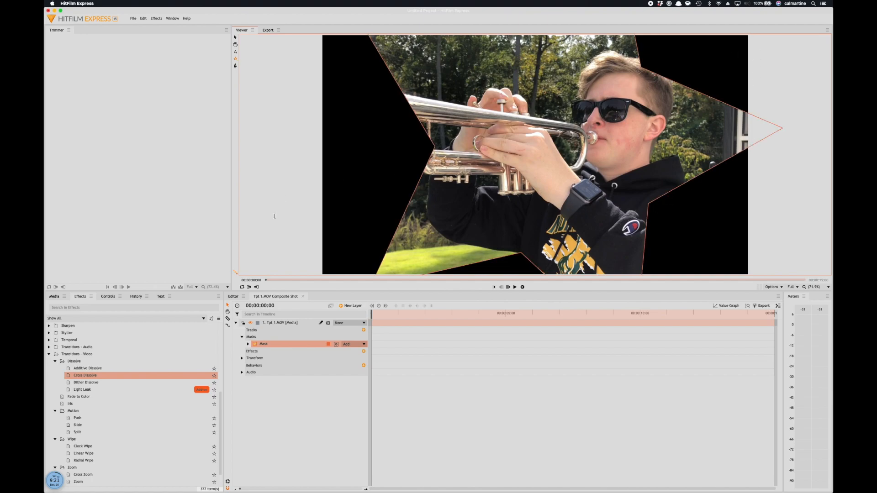
Start exporting the Editor timeline to the Desktop as "iuerhgiurehger" with the YouTube 1080p HD preset, and suspend the export
click(268, 31)
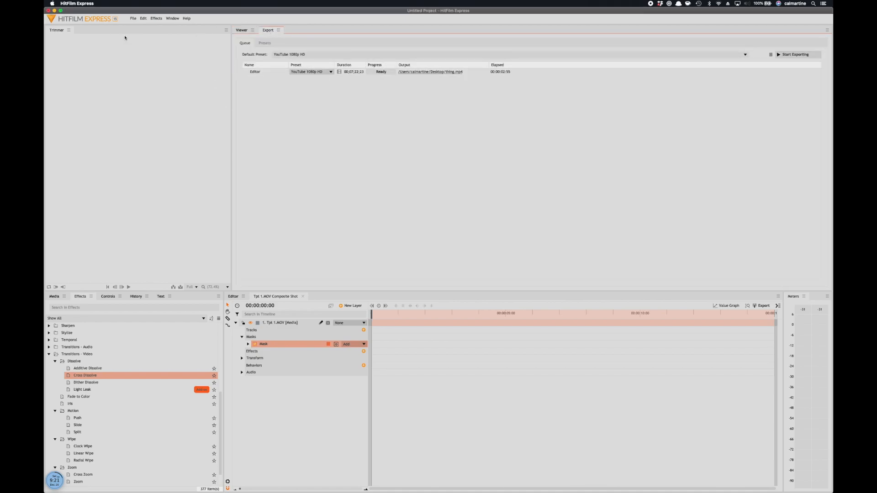
click(133, 19)
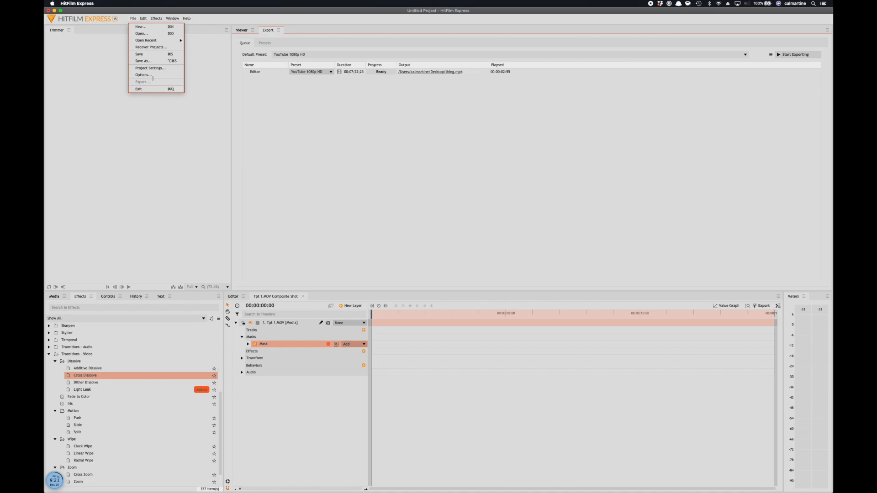
click(132, 19)
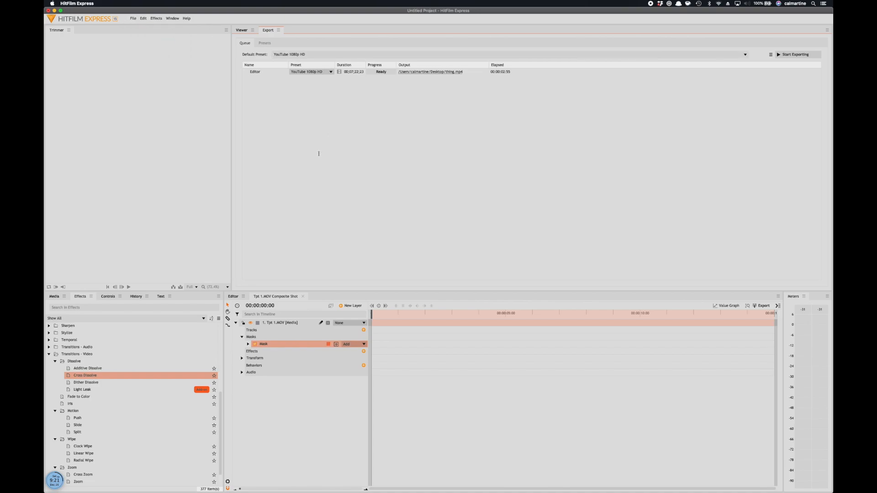
click(234, 297)
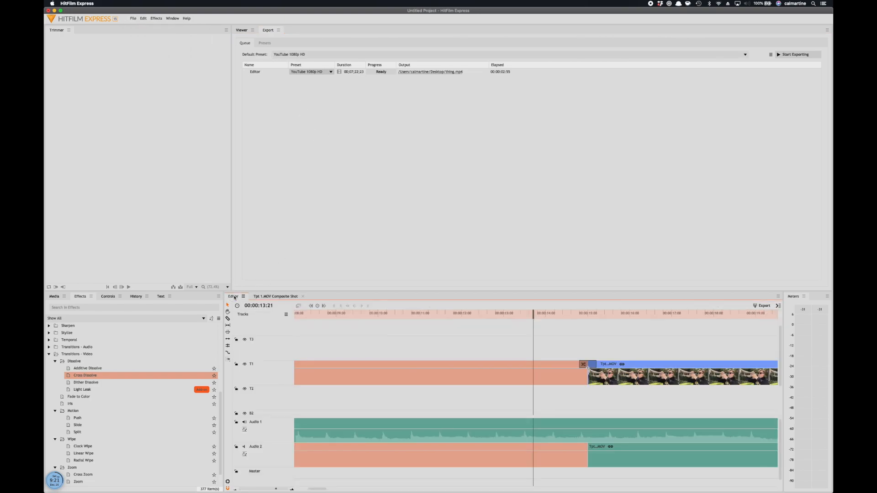
click(132, 19)
click(135, 20)
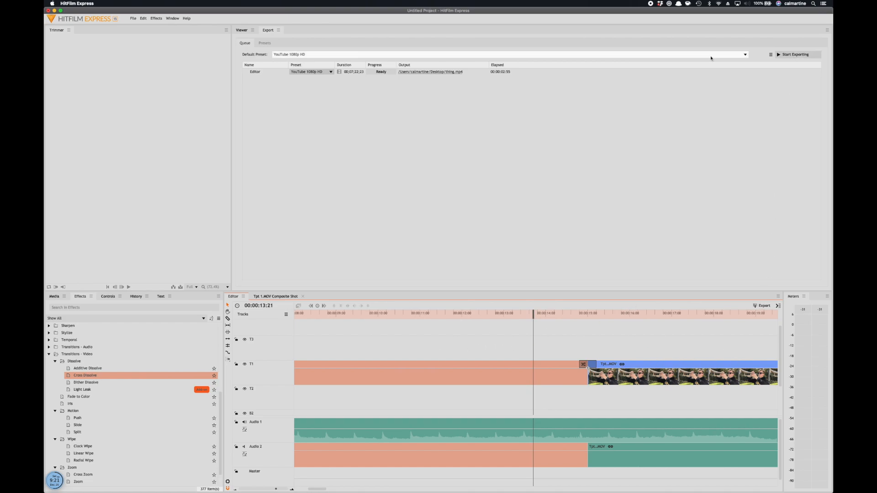
click(133, 18)
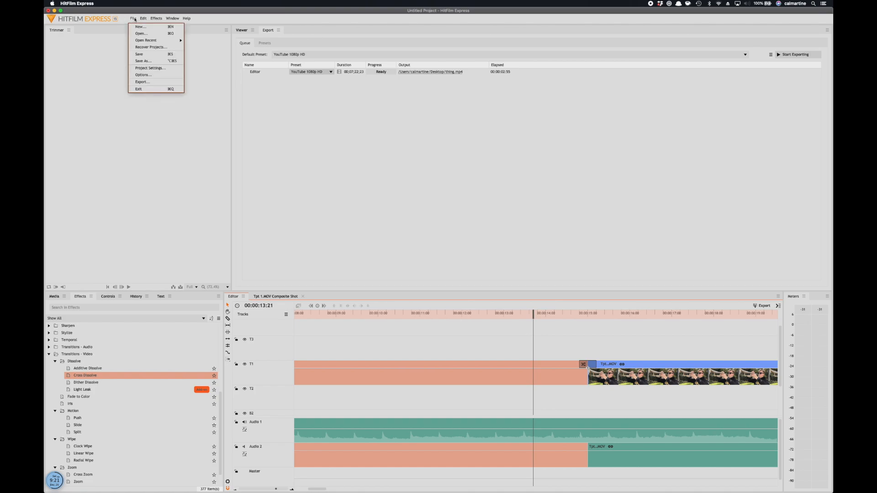
click(146, 67)
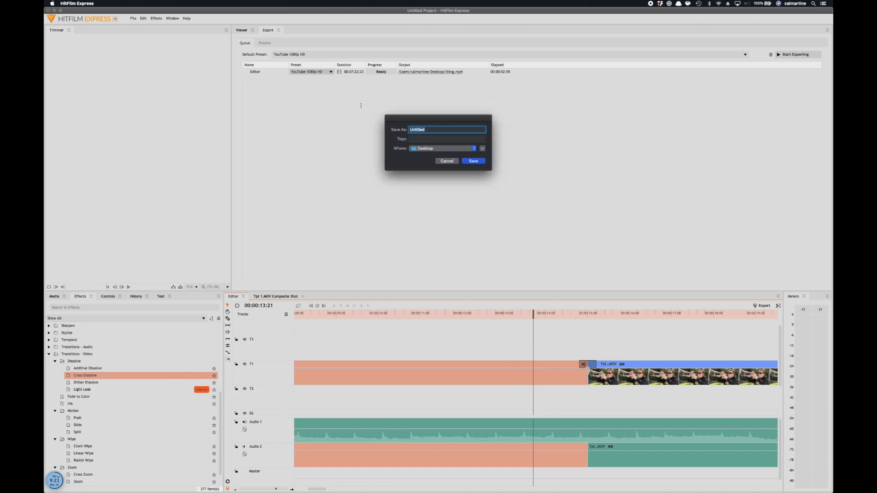
text(iuerhgiurehger)
click(479, 162)
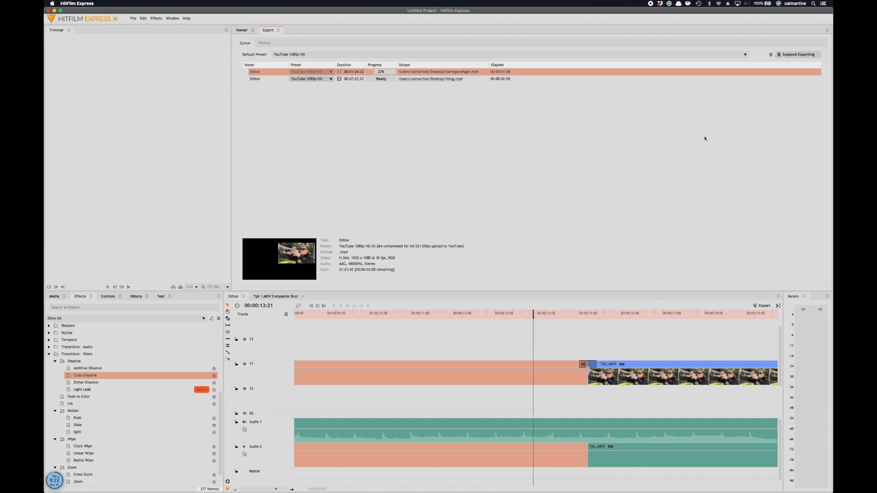
click(797, 55)
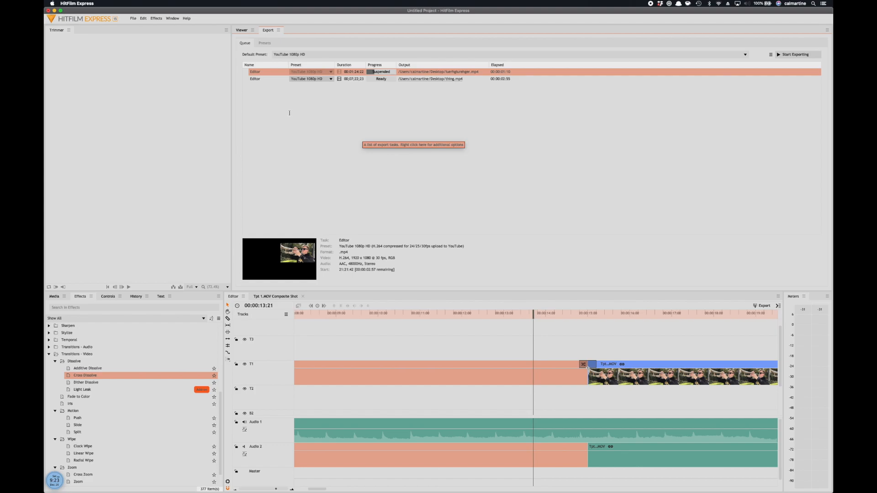
Switch to an empty desktop space and open the ArchiveMP folder in Finder
key(ctrl+Up)
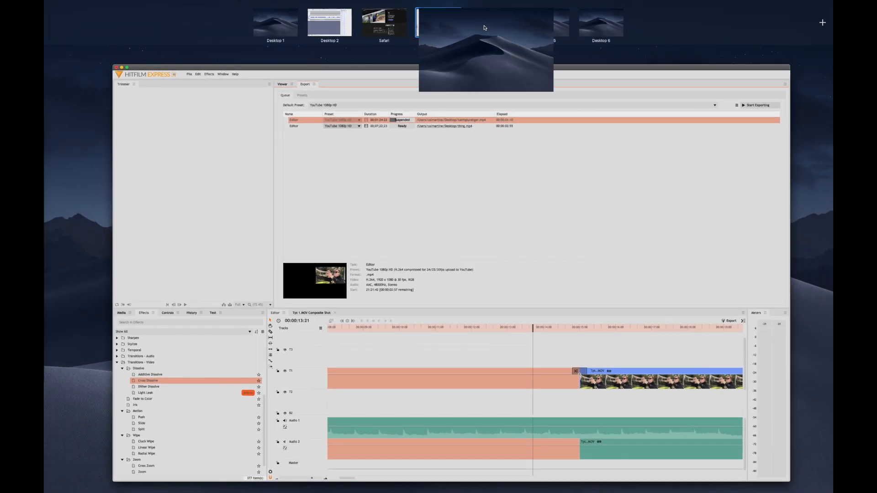
click(481, 27)
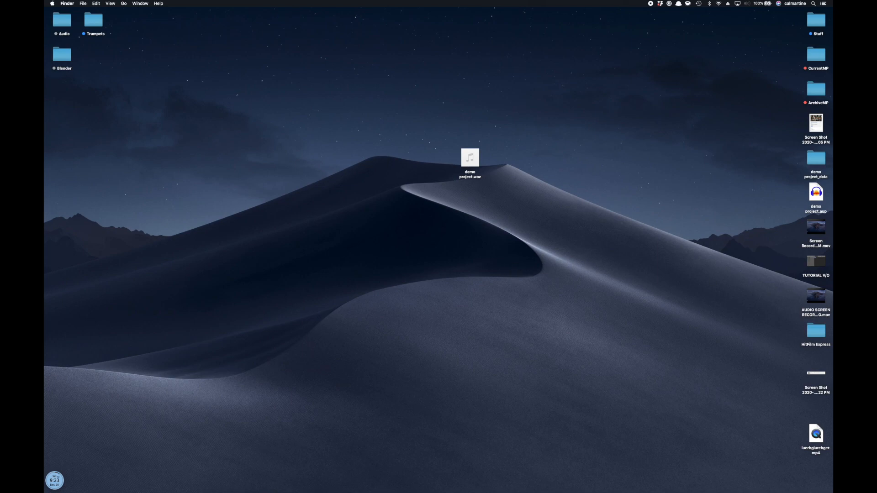
double_click(816, 87)
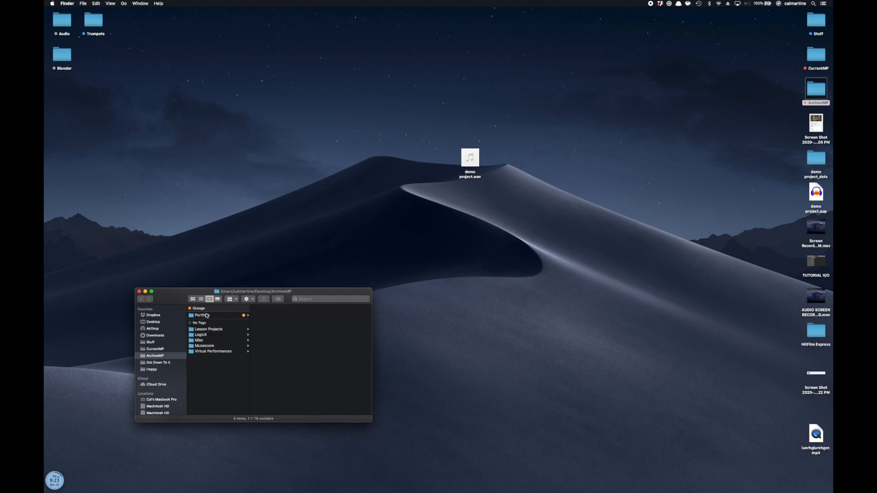
Copy #MarchOn.mov from the Portfolio folder and paste the copy onto the desktop
click(212, 316)
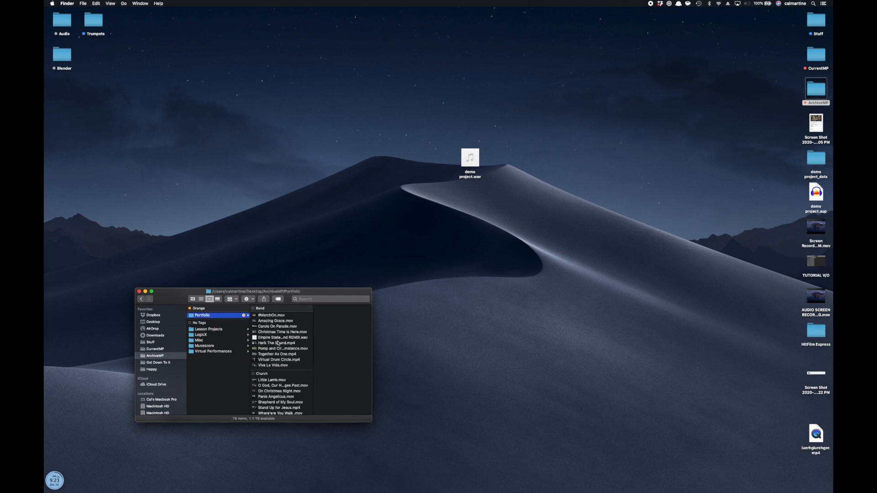
click(272, 316)
right_click(260, 317)
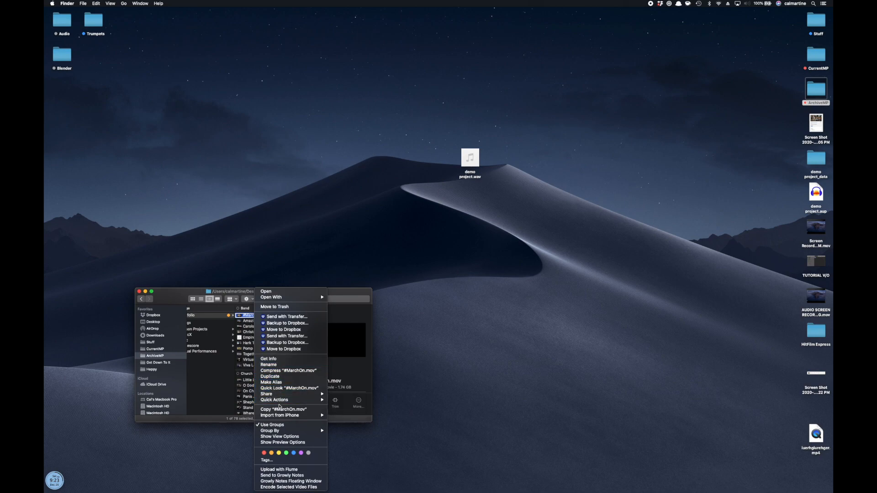
right_click(327, 165)
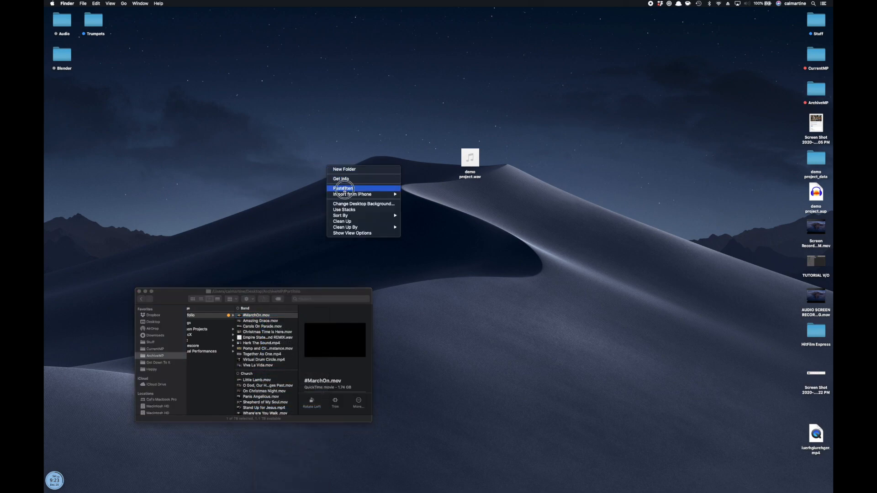
click(343, 189)
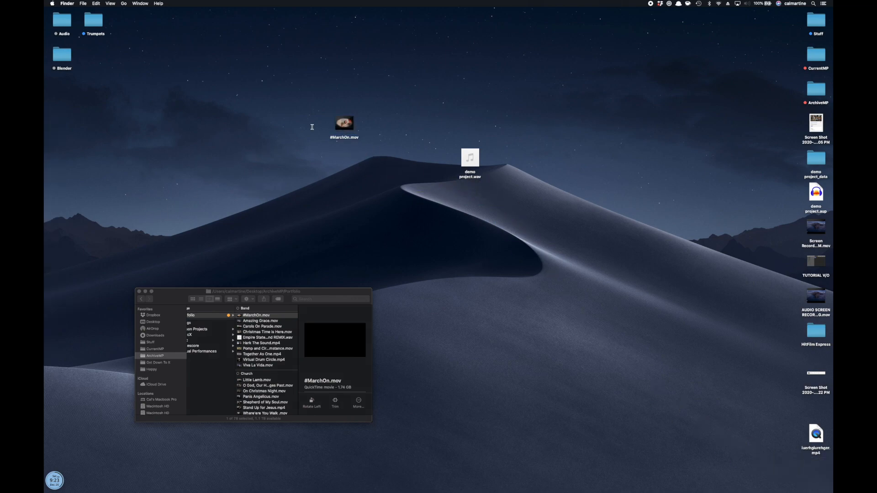
Examine the file information of the desktop copy of #MarchOn.mov, including its size, and close the info window
right_click(351, 130)
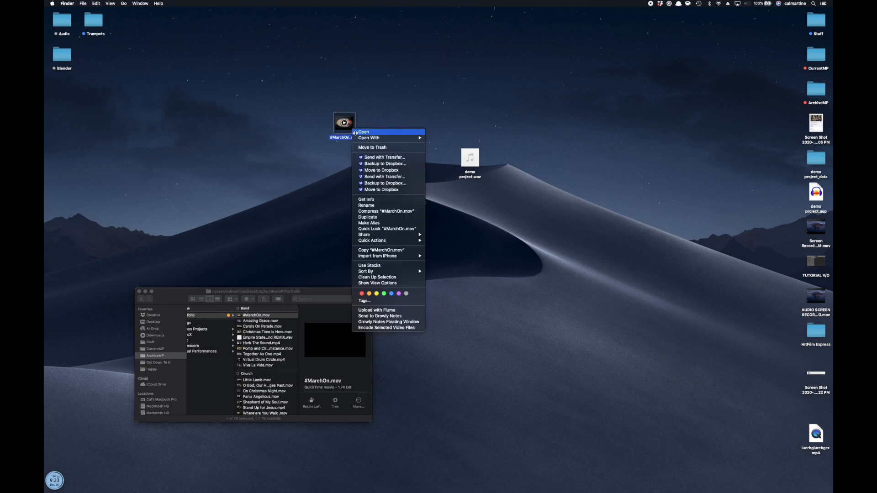
click(378, 200)
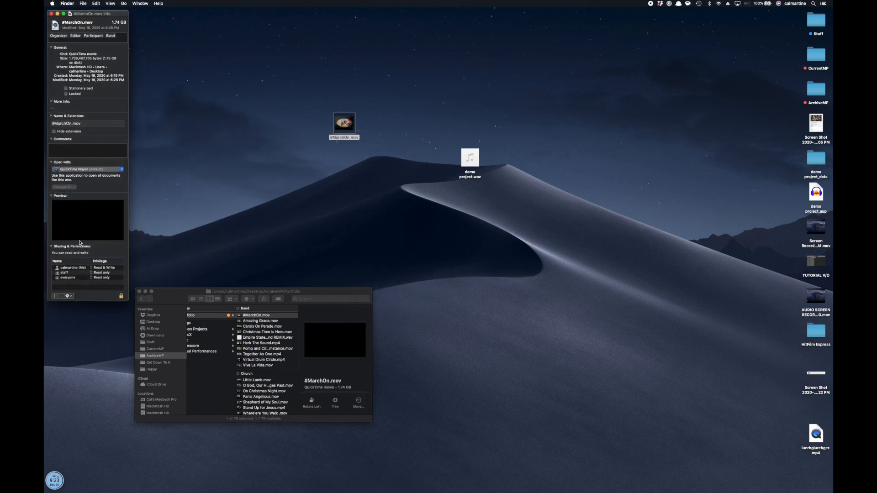
drag(103, 58, 129, 54)
click(110, 68)
click(52, 16)
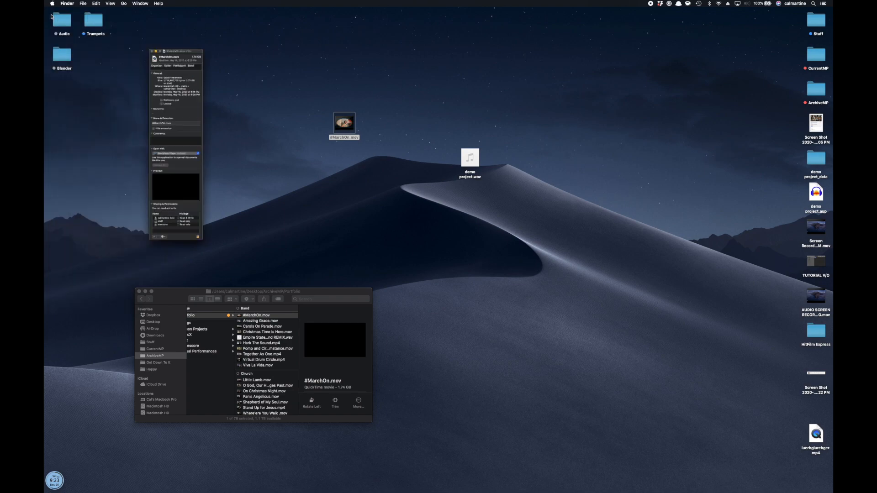
click(264, 132)
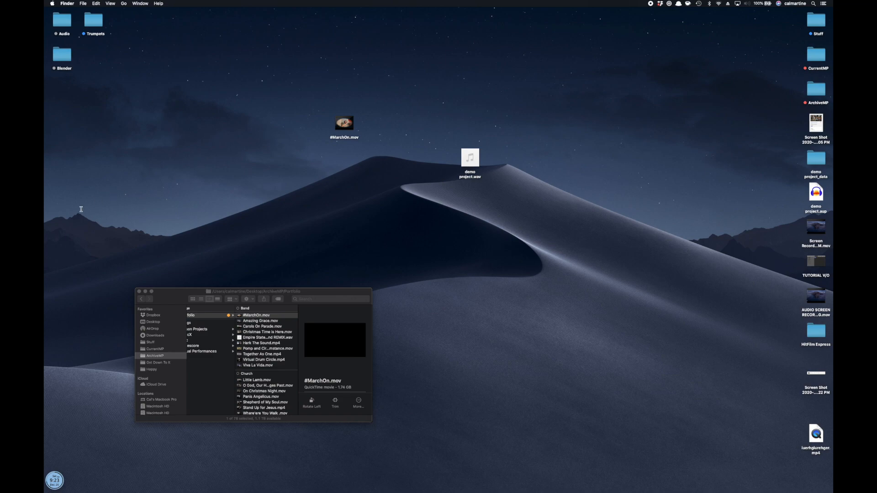
Switch to HandBrake and open #MarchOn.mov from the Desktop as the source
mouse_move(45, 292)
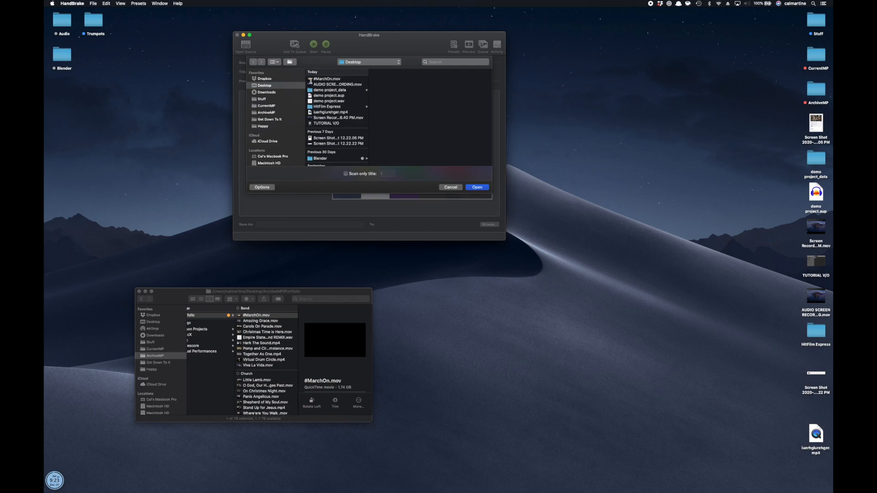
click(324, 79)
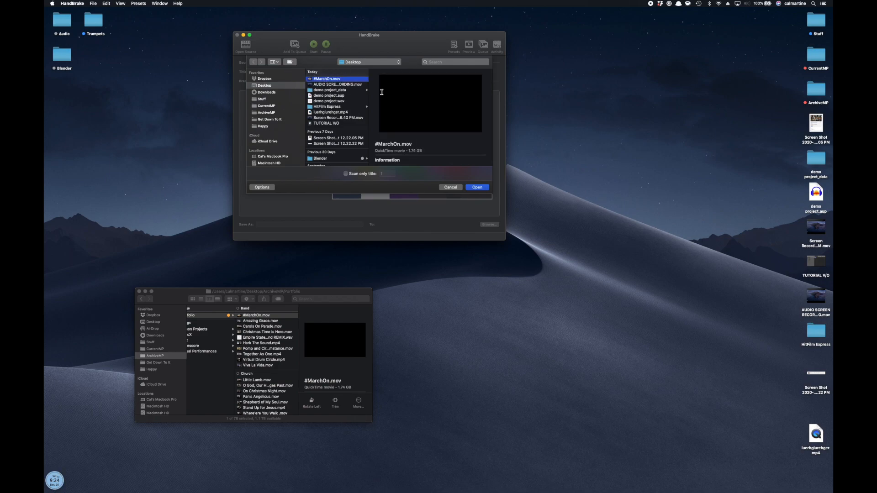
click(480, 188)
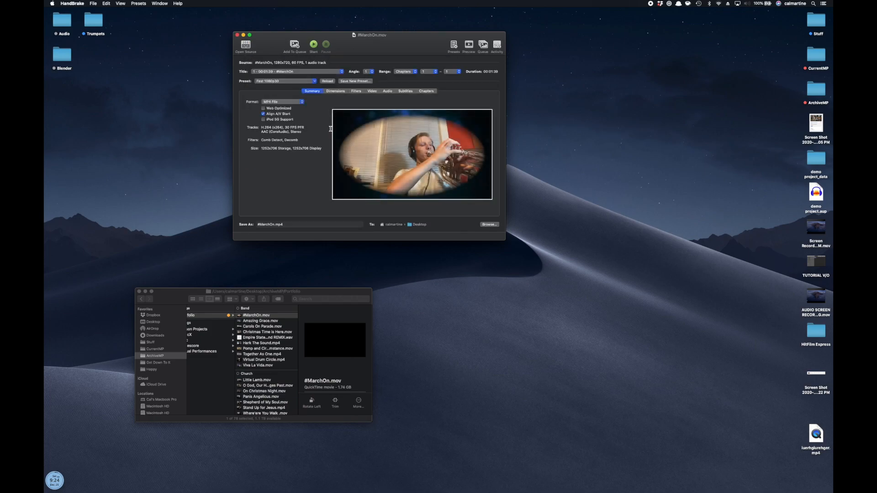
Use the General preset Fast 1080p30 with the H.264 (x264) video encoder, keeping MP4 as the file format
click(284, 82)
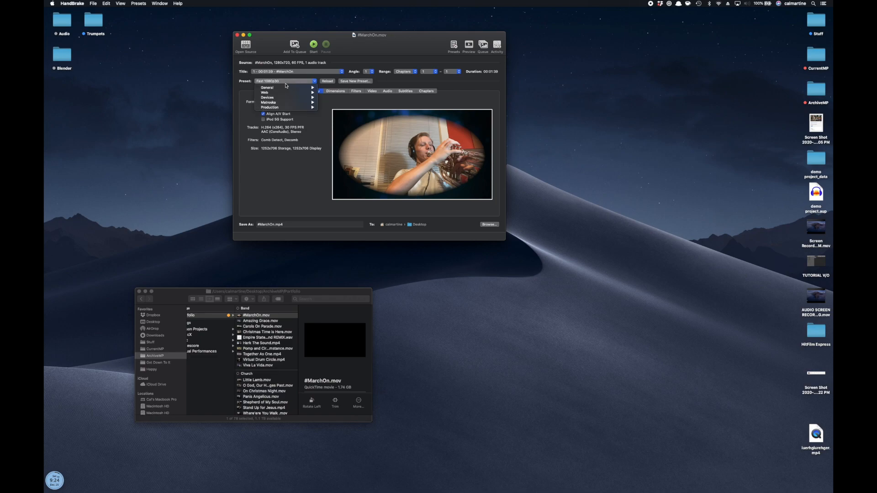
mouse_move(282, 93)
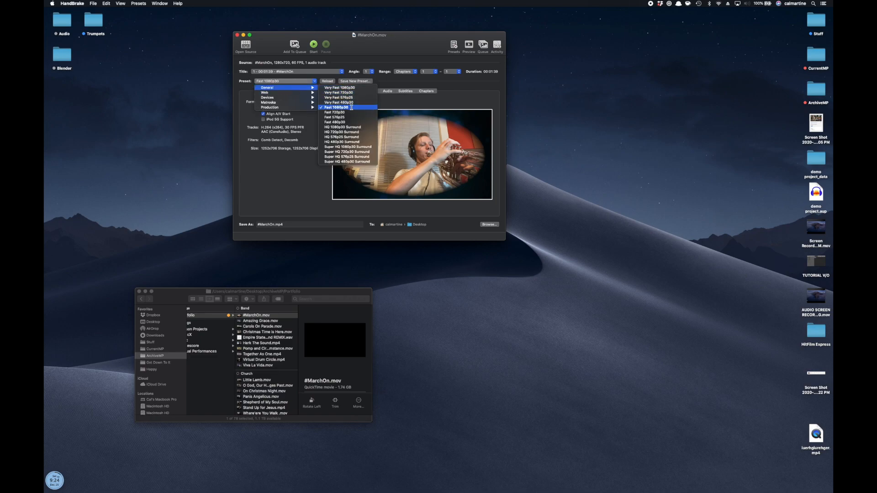
click(353, 107)
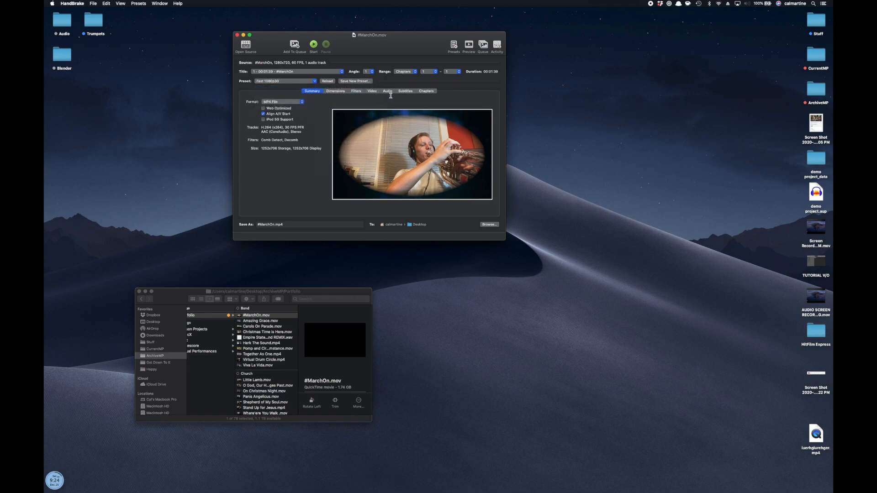
click(372, 91)
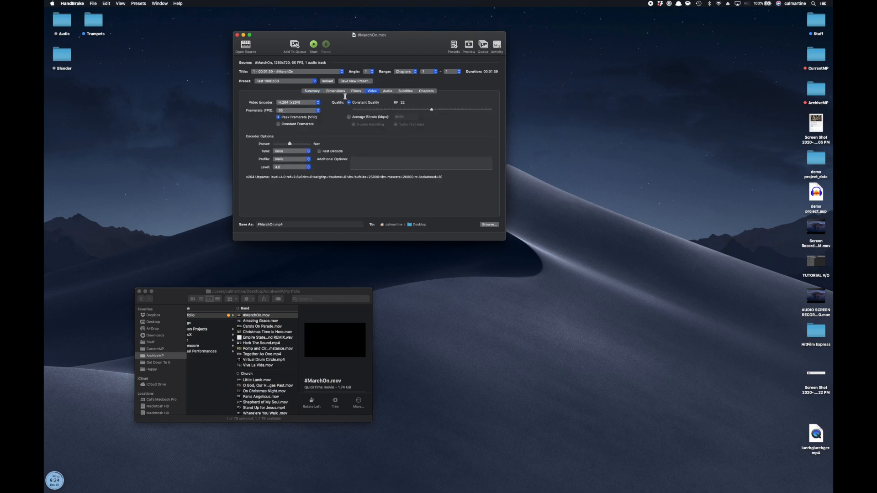
click(293, 103)
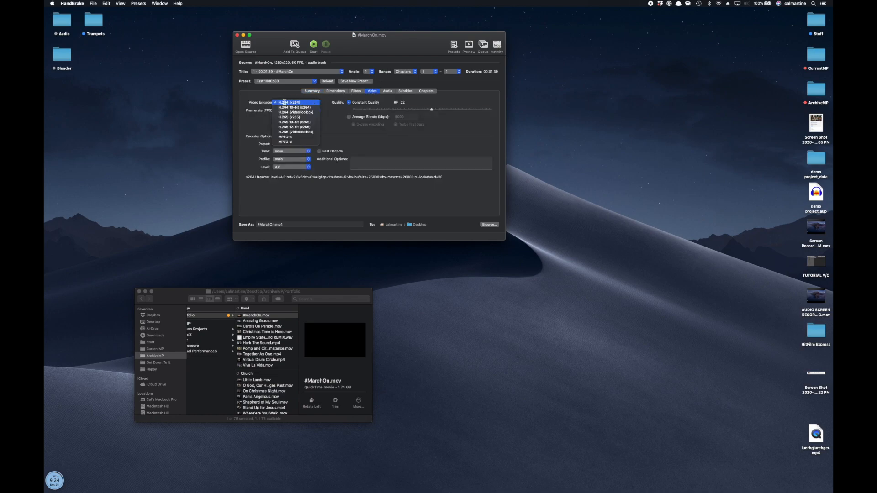
click(287, 102)
click(320, 91)
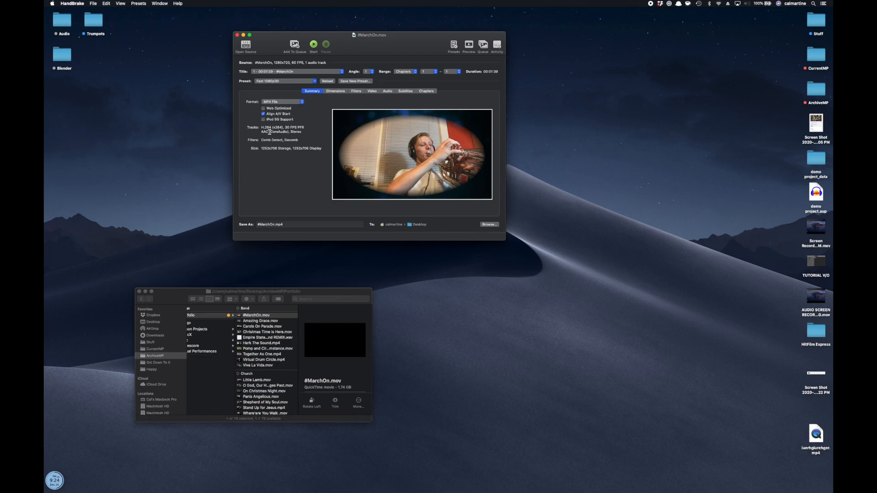
click(272, 101)
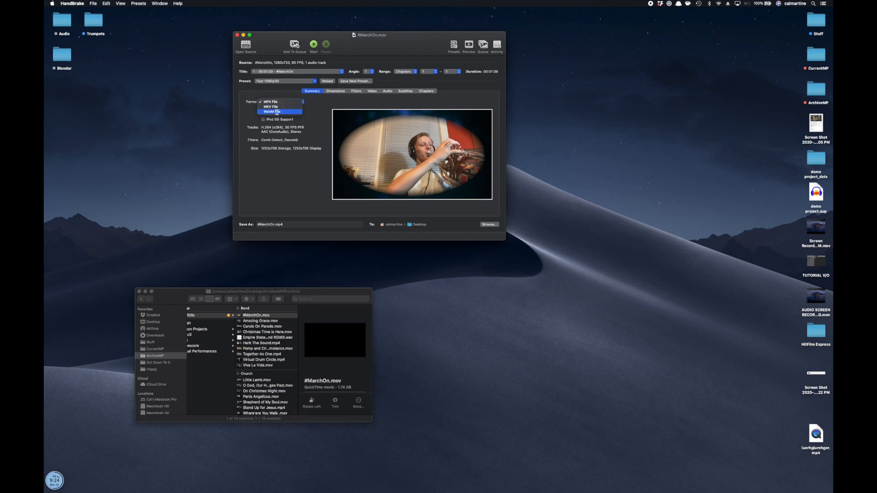
click(315, 113)
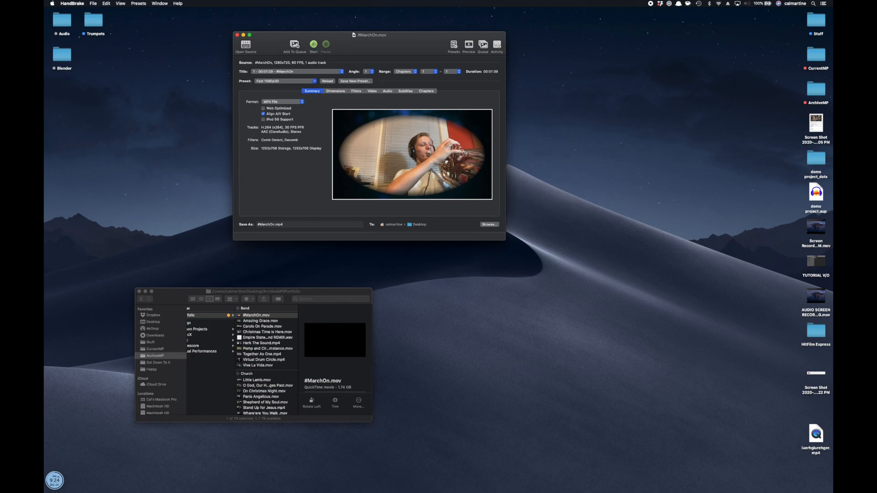
Encode the video to the Desktop as #MarchOn.mp4 and move the resulting file to an empty area of the desktop
click(313, 43)
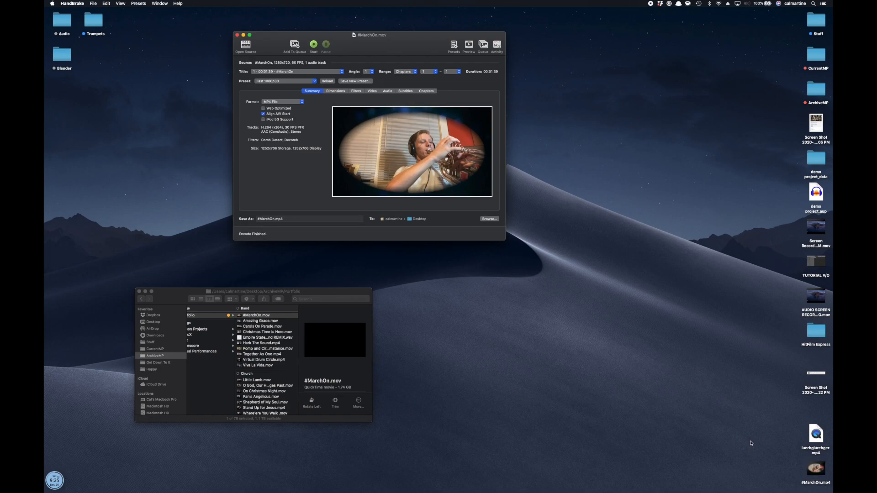
drag(815, 468, 543, 331)
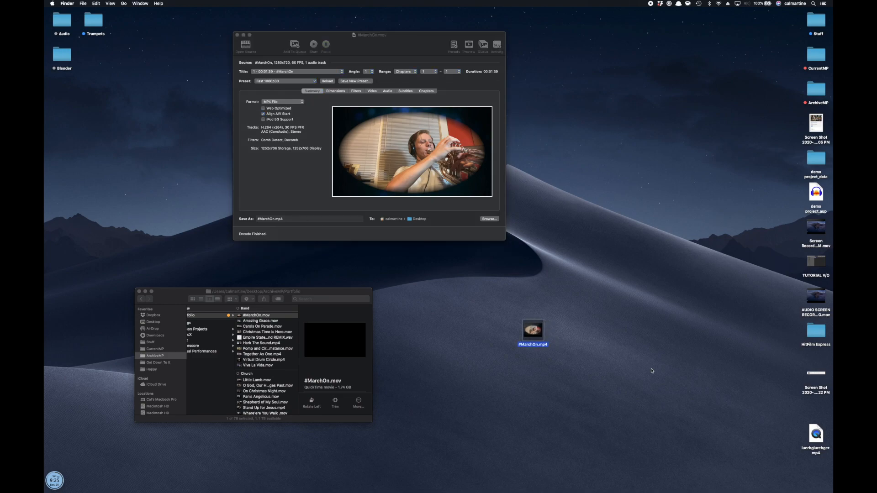